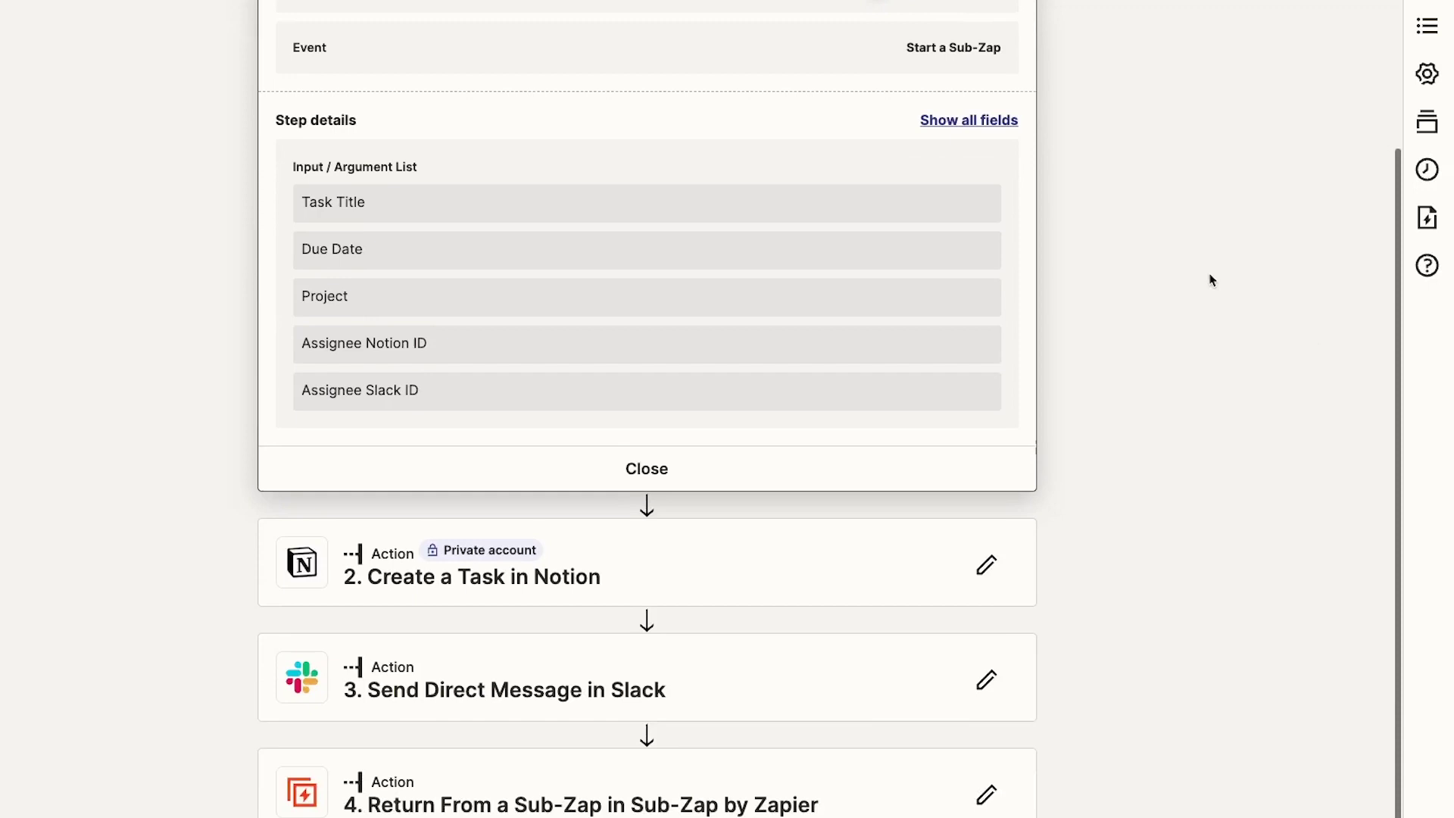
scroll(1210, 278, down, 1)
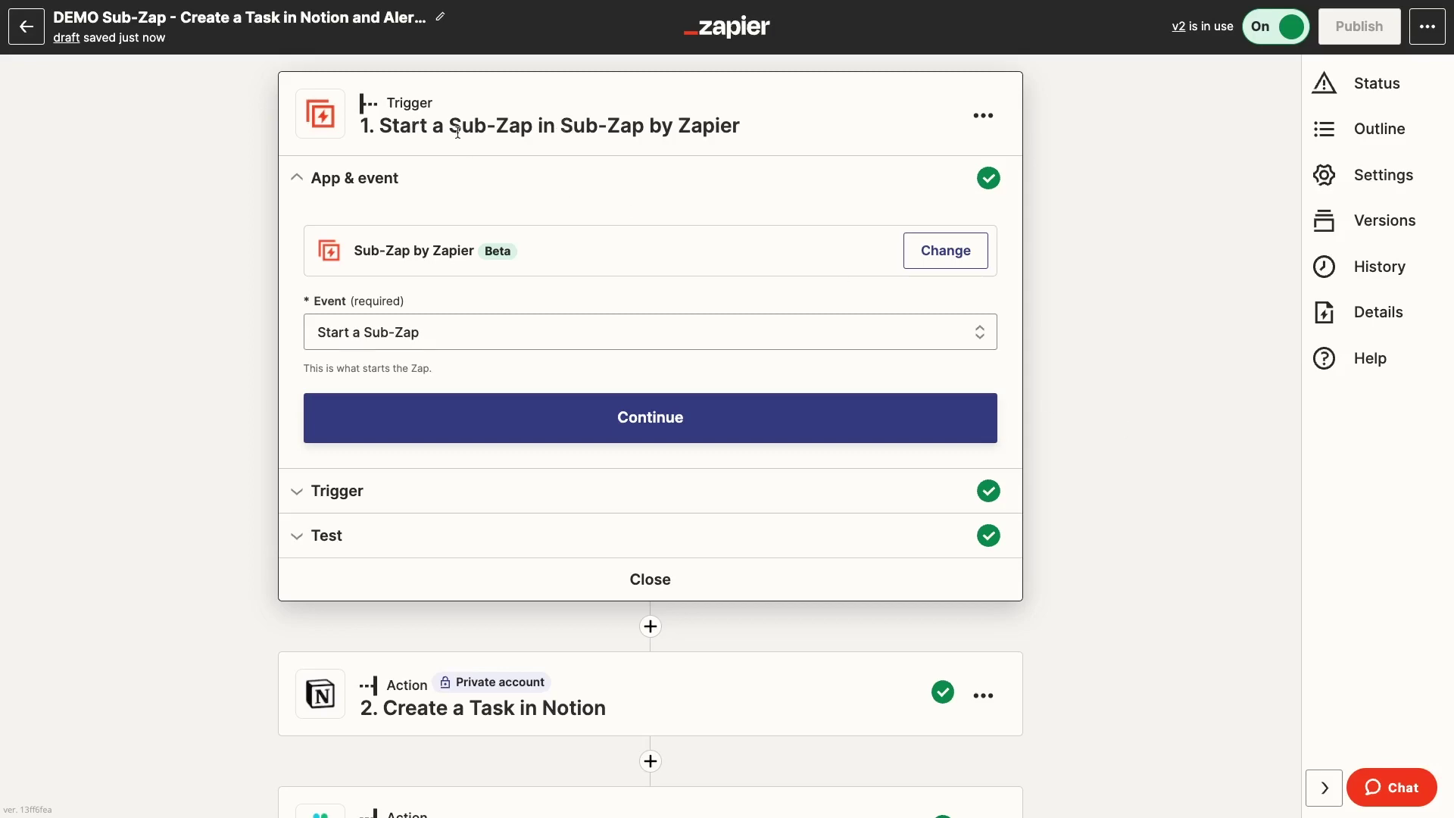
scroll(1230, 513, down, 5)
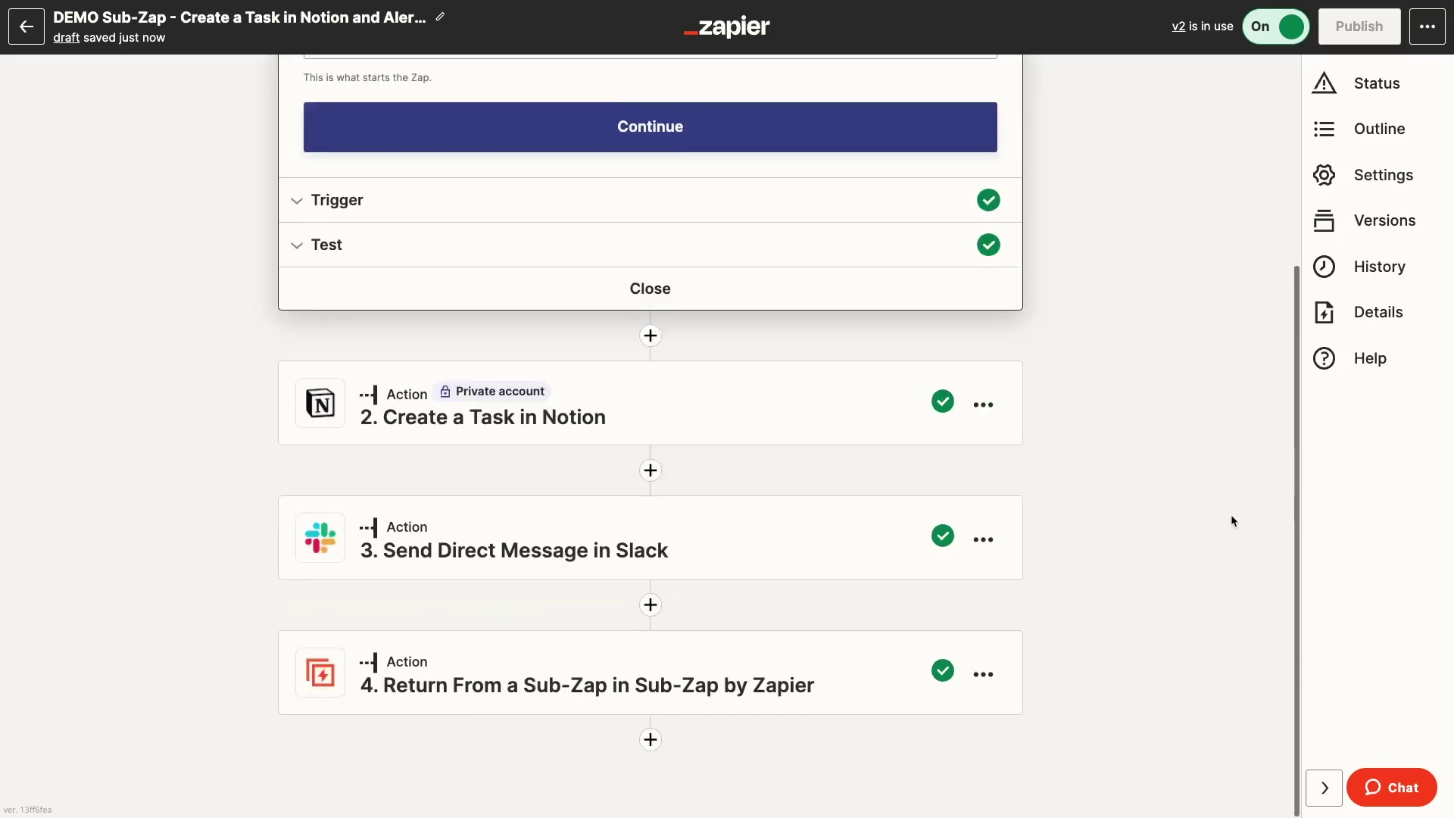
click(900, 656)
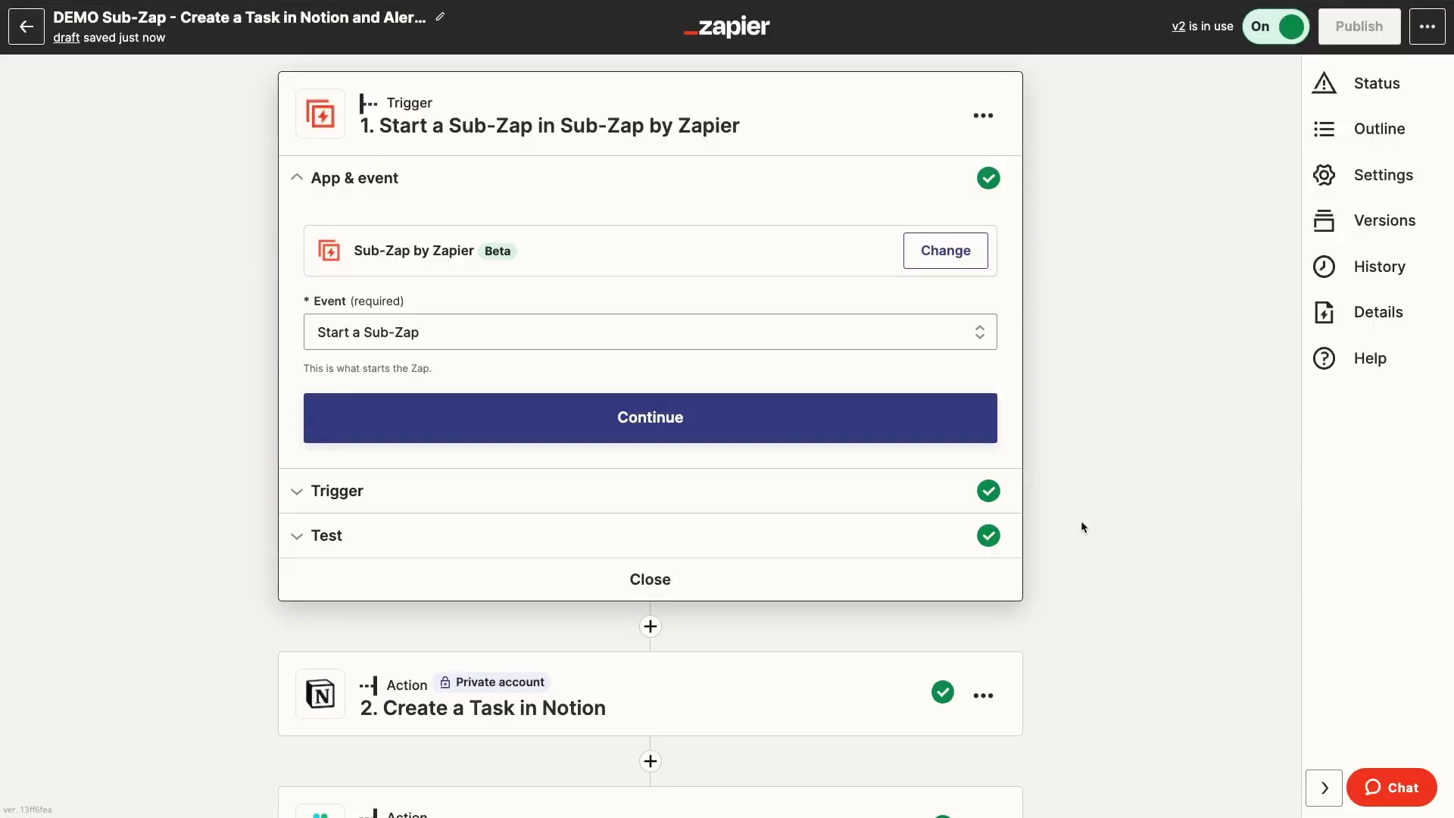
Review the Start a Sub-Zap trigger's input arguments and open the Return From a Sub-Zap step.
click(927, 498)
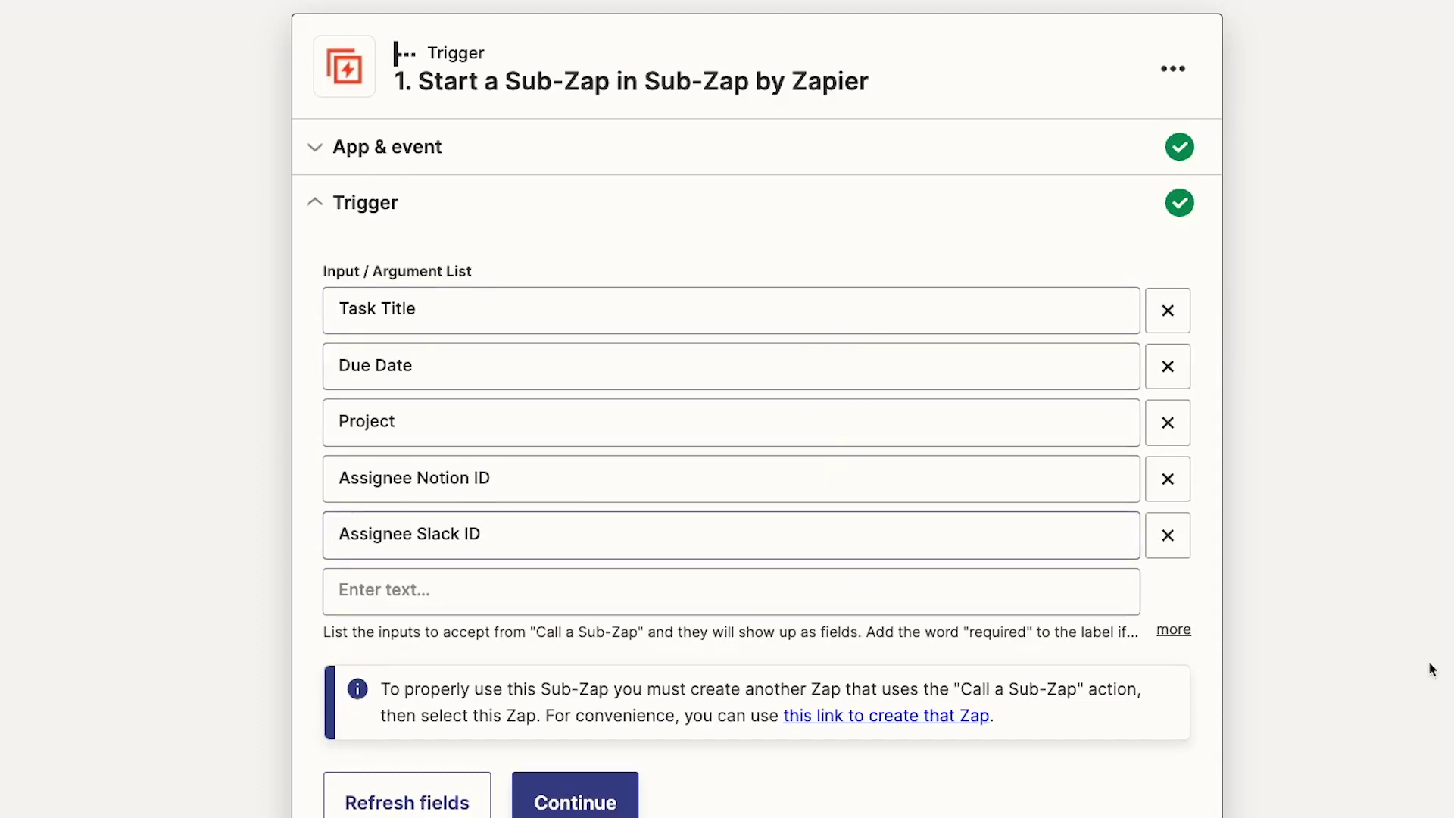
scroll(1431, 668, down, 9)
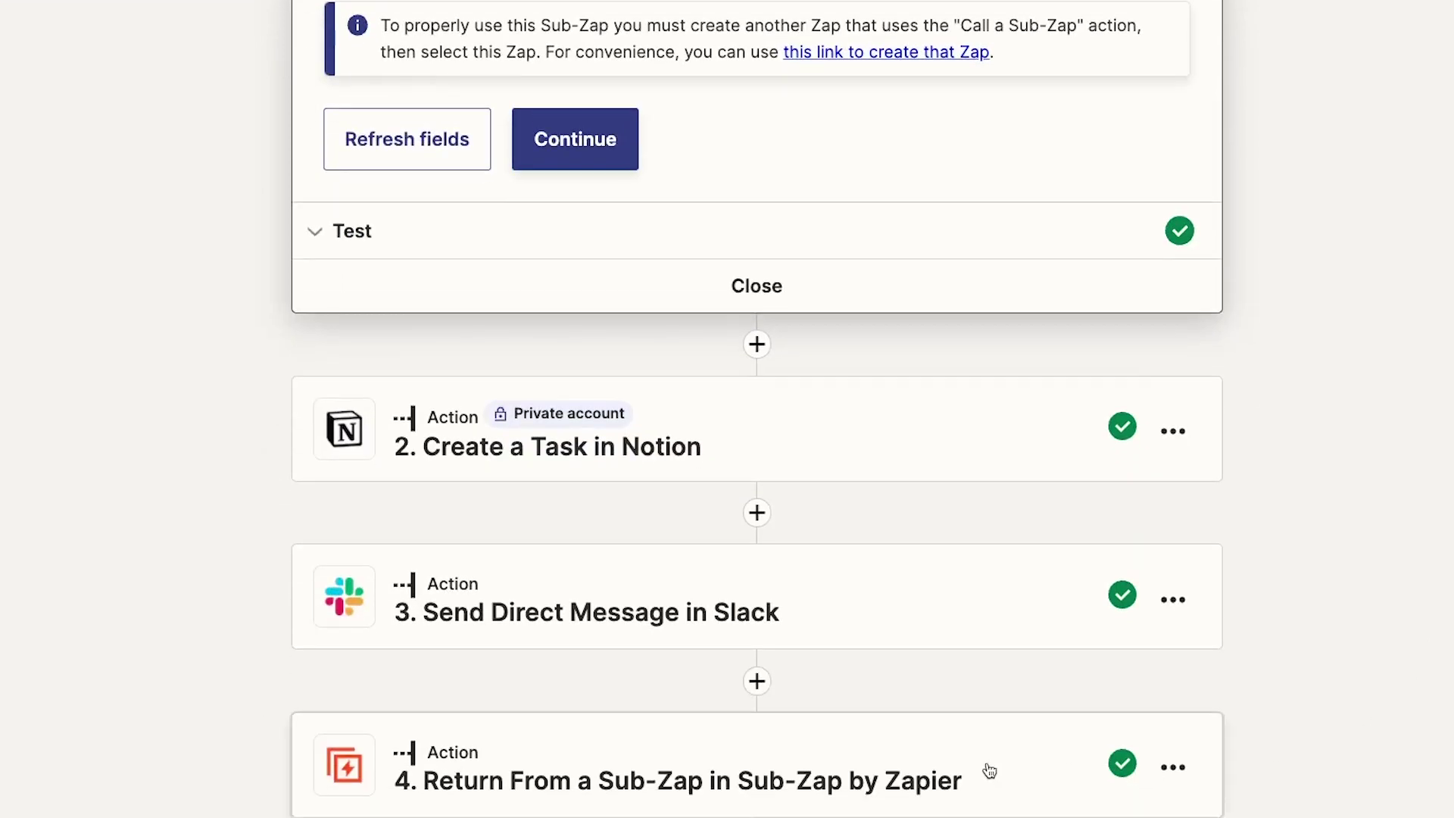
click(987, 770)
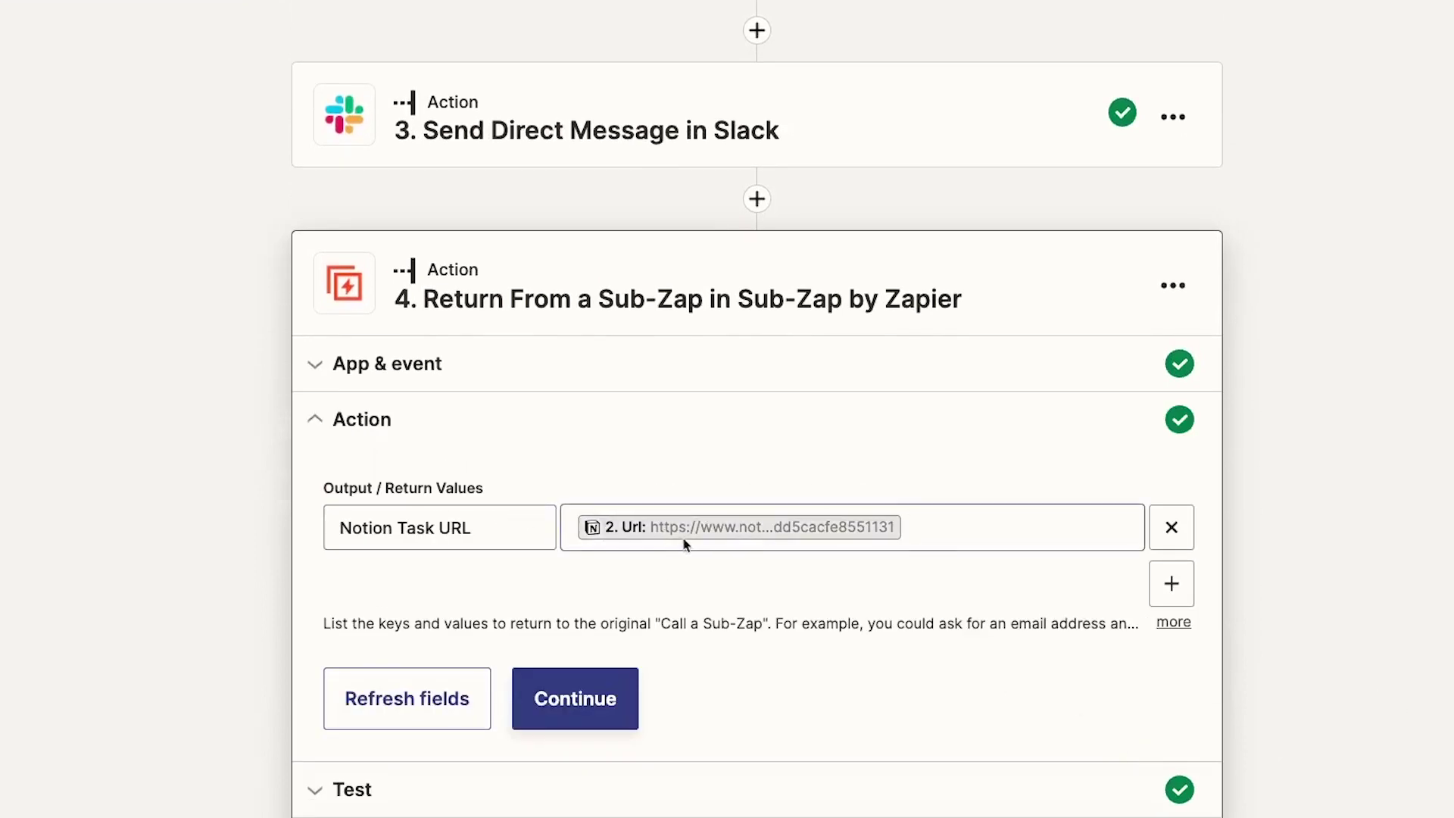
scroll(740, 593, up, 4)
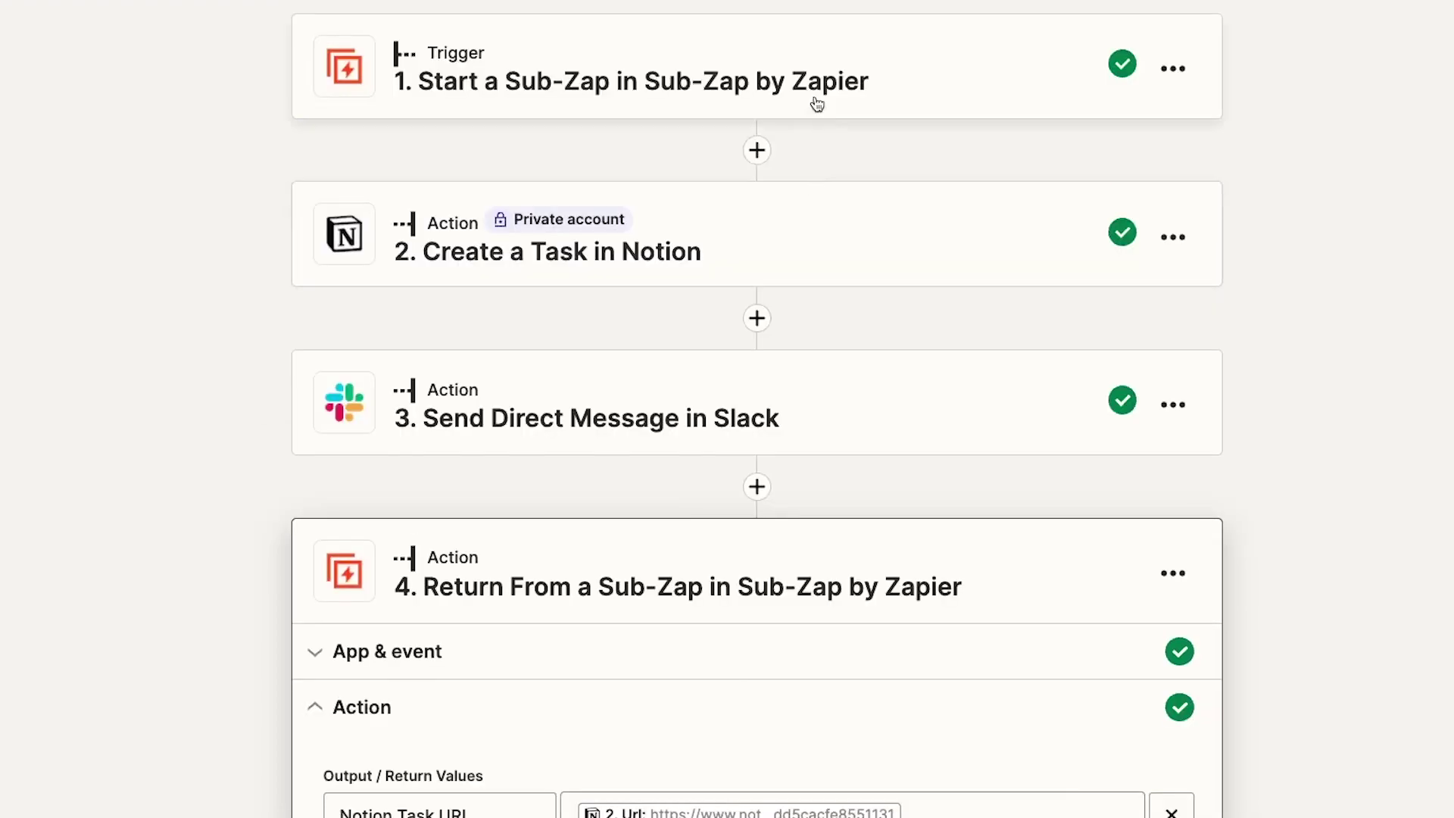
Recheck the trigger inputs, then show the Return step's values, including the Notion Task URL.
click(817, 103)
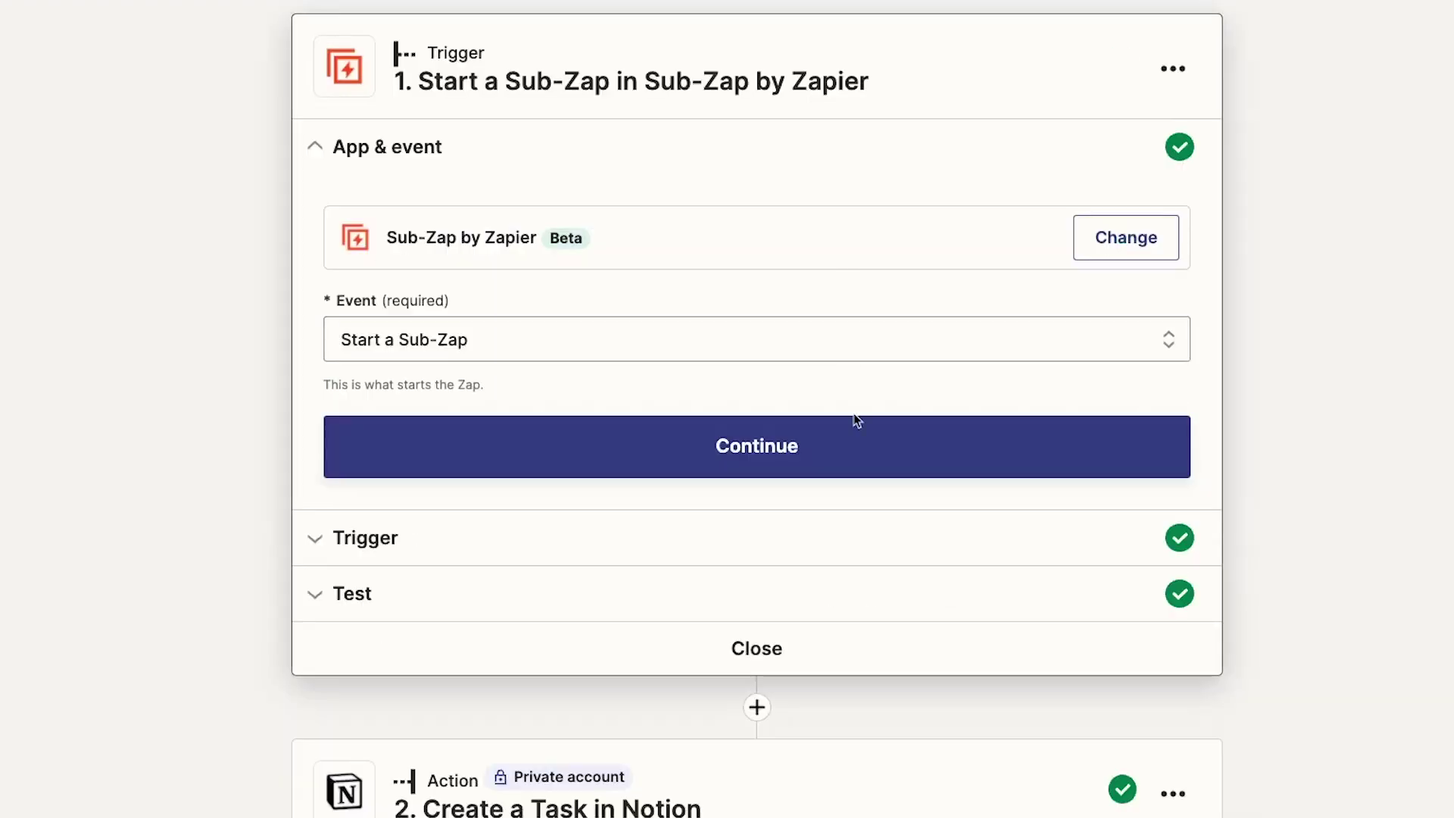
click(837, 544)
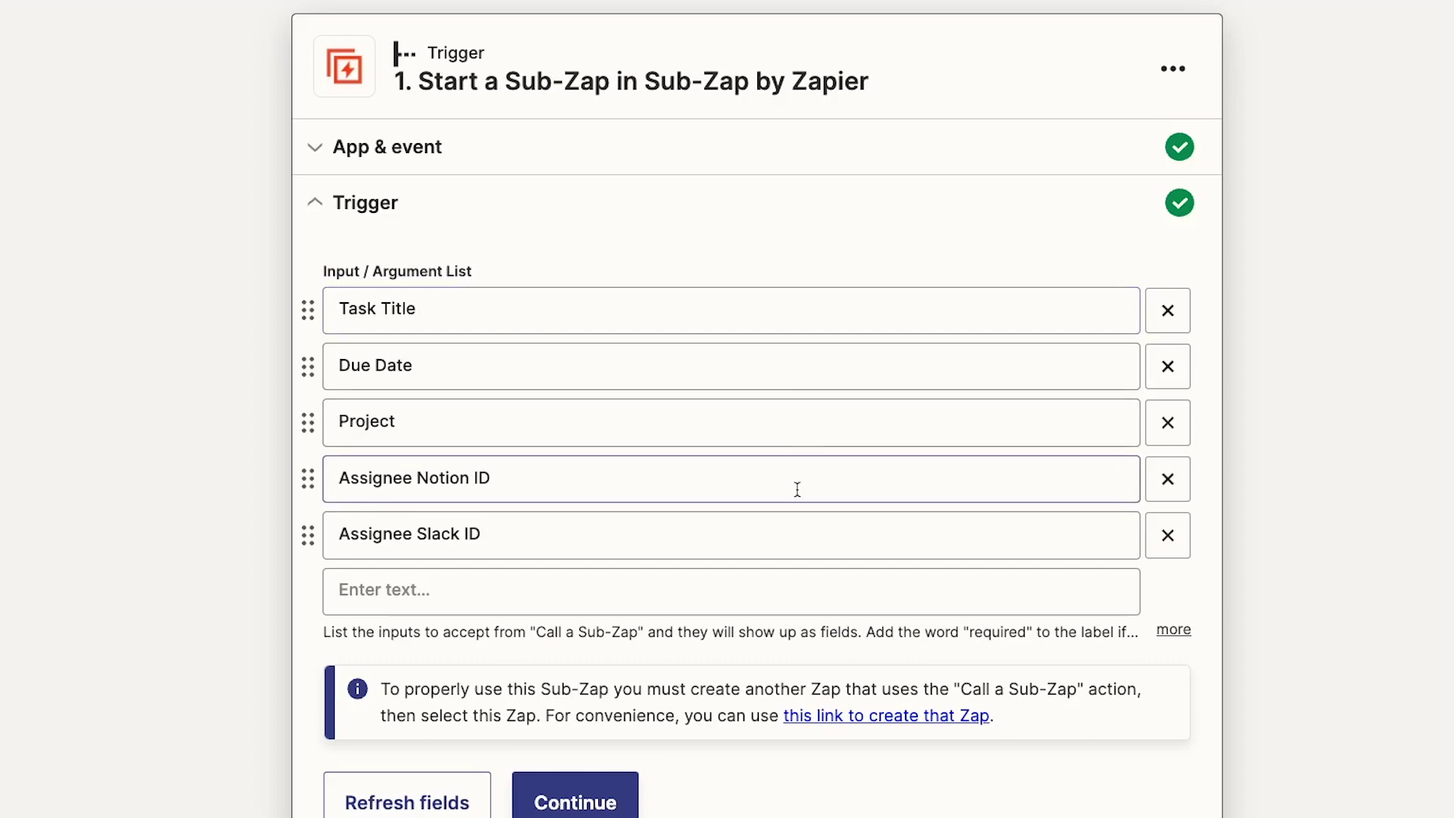
scroll(1401, 560, down, 9)
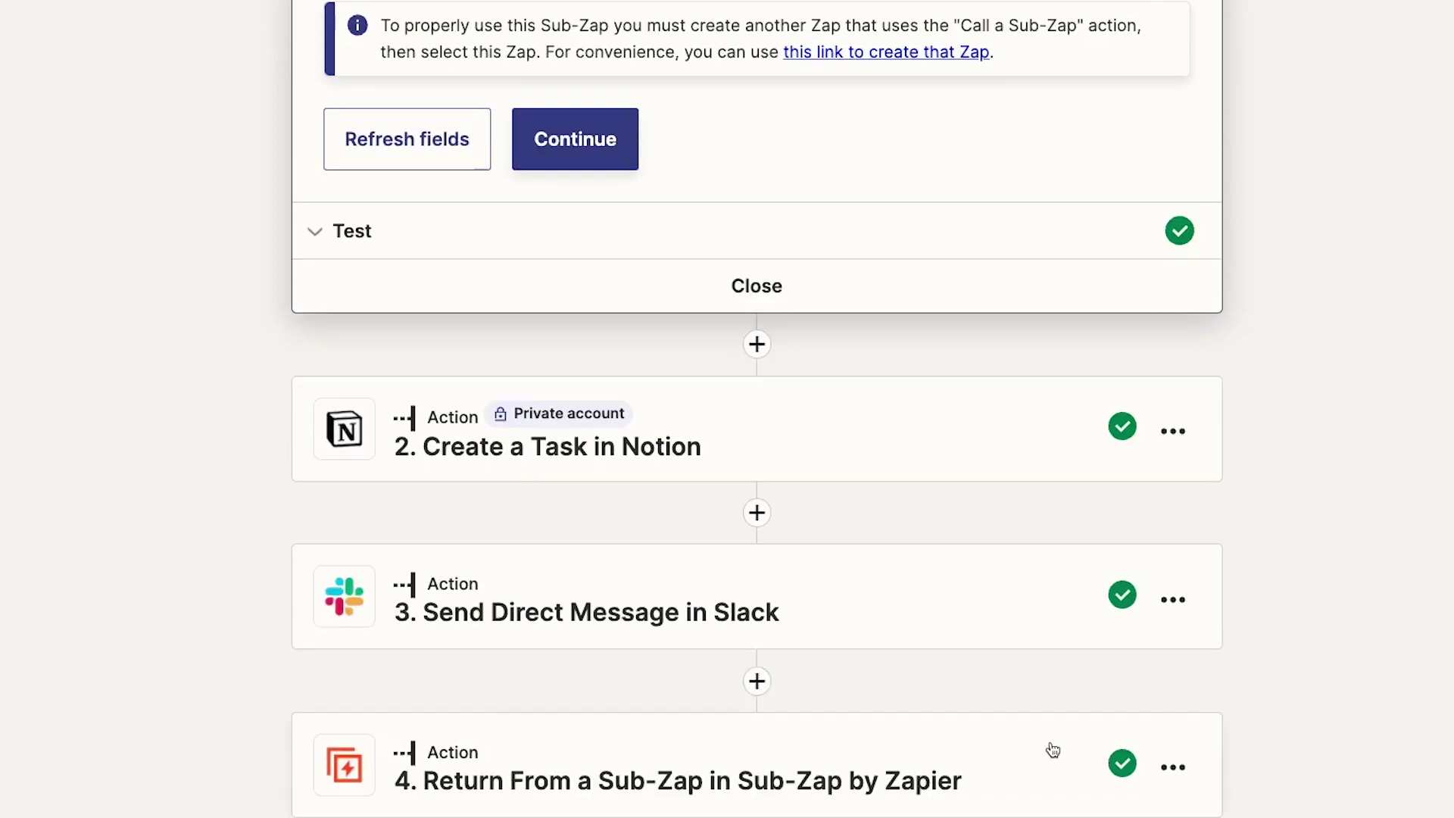
click(1022, 762)
scroll(1418, 711, down, 3)
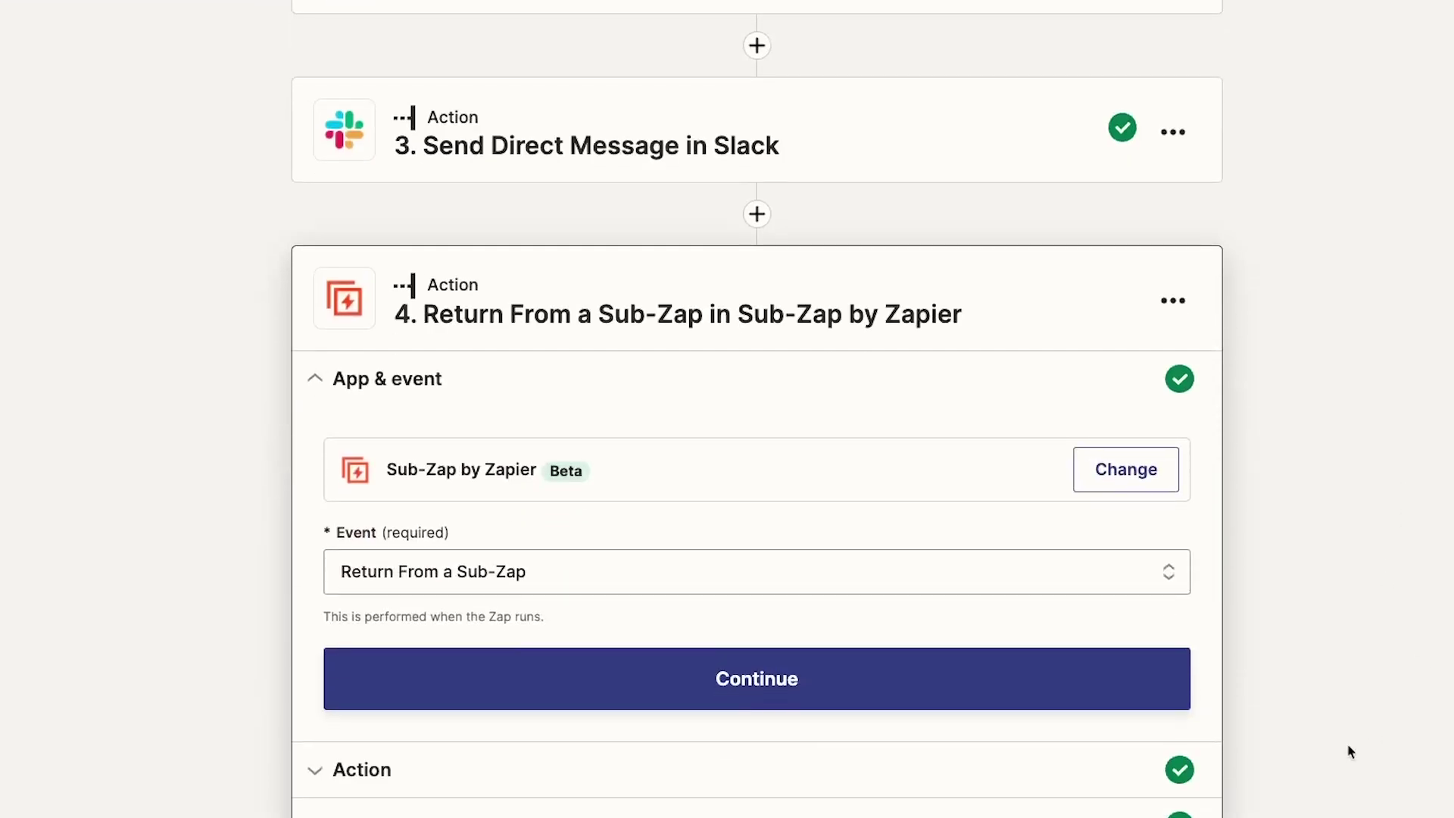
click(1110, 773)
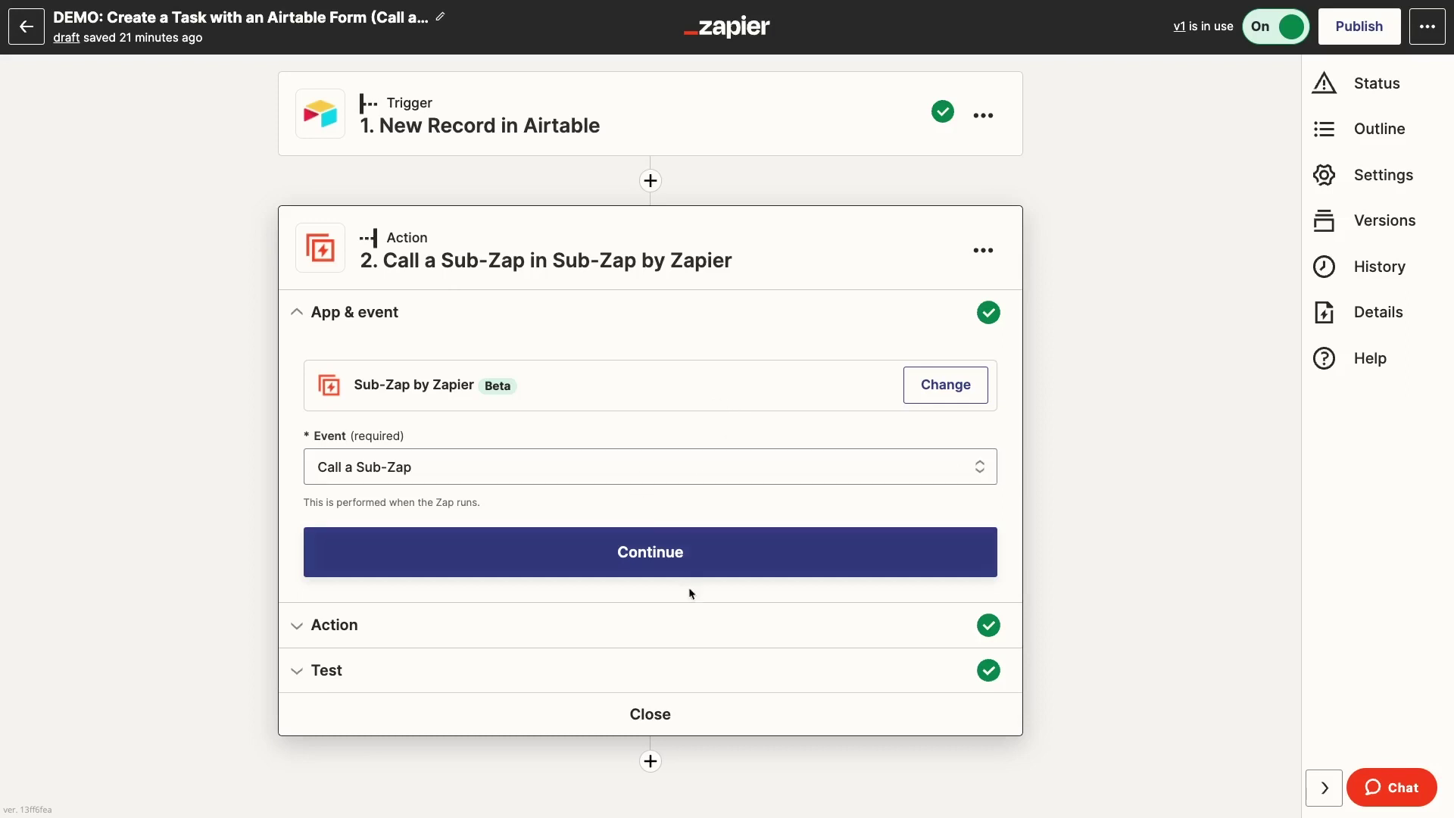
Select the DEMO Sub-Zap in step 2's Call a Sub-Zap settings and review its five mapped inputs.
click(676, 637)
scroll(1102, 605, down, 3)
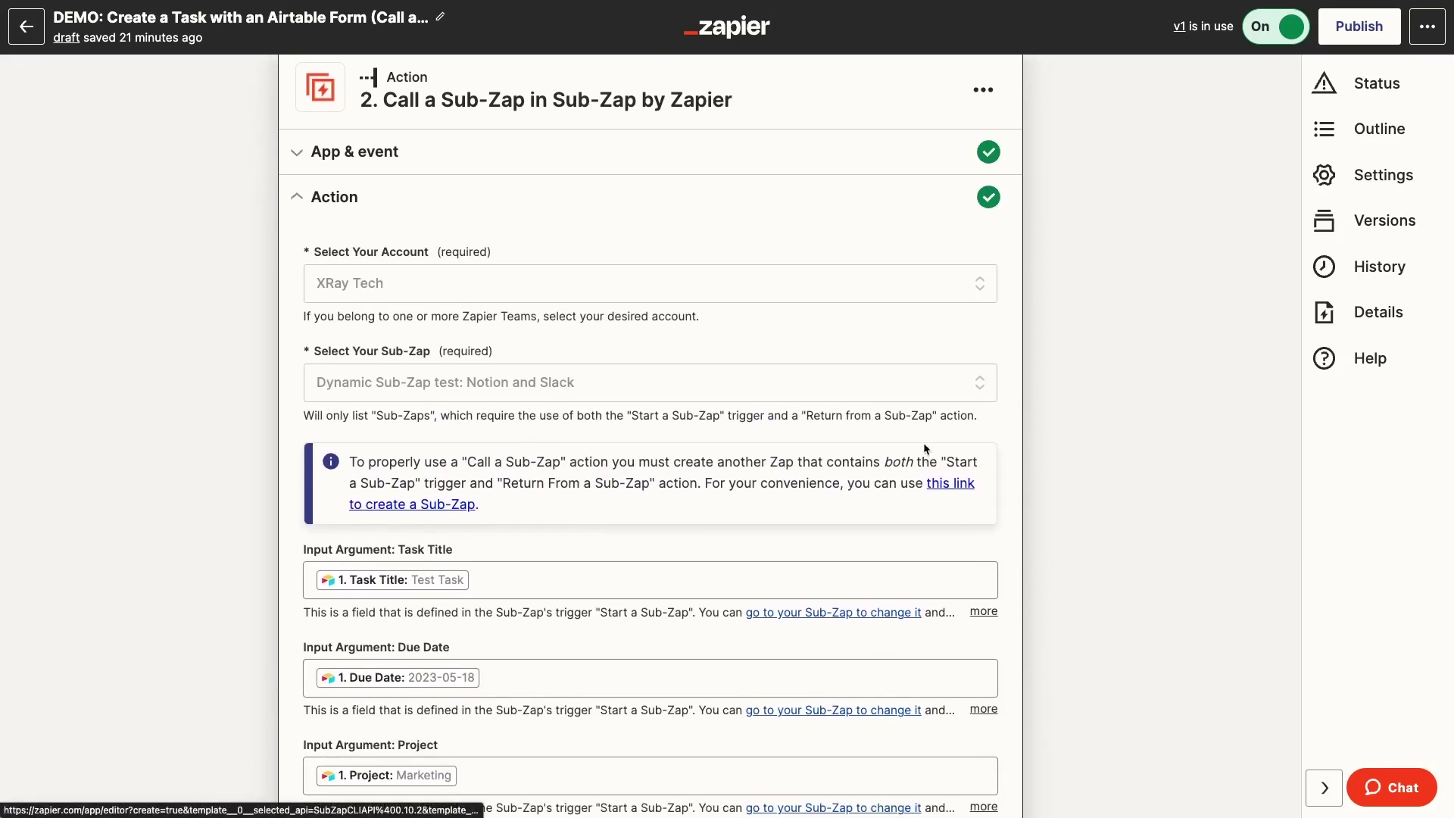
click(937, 388)
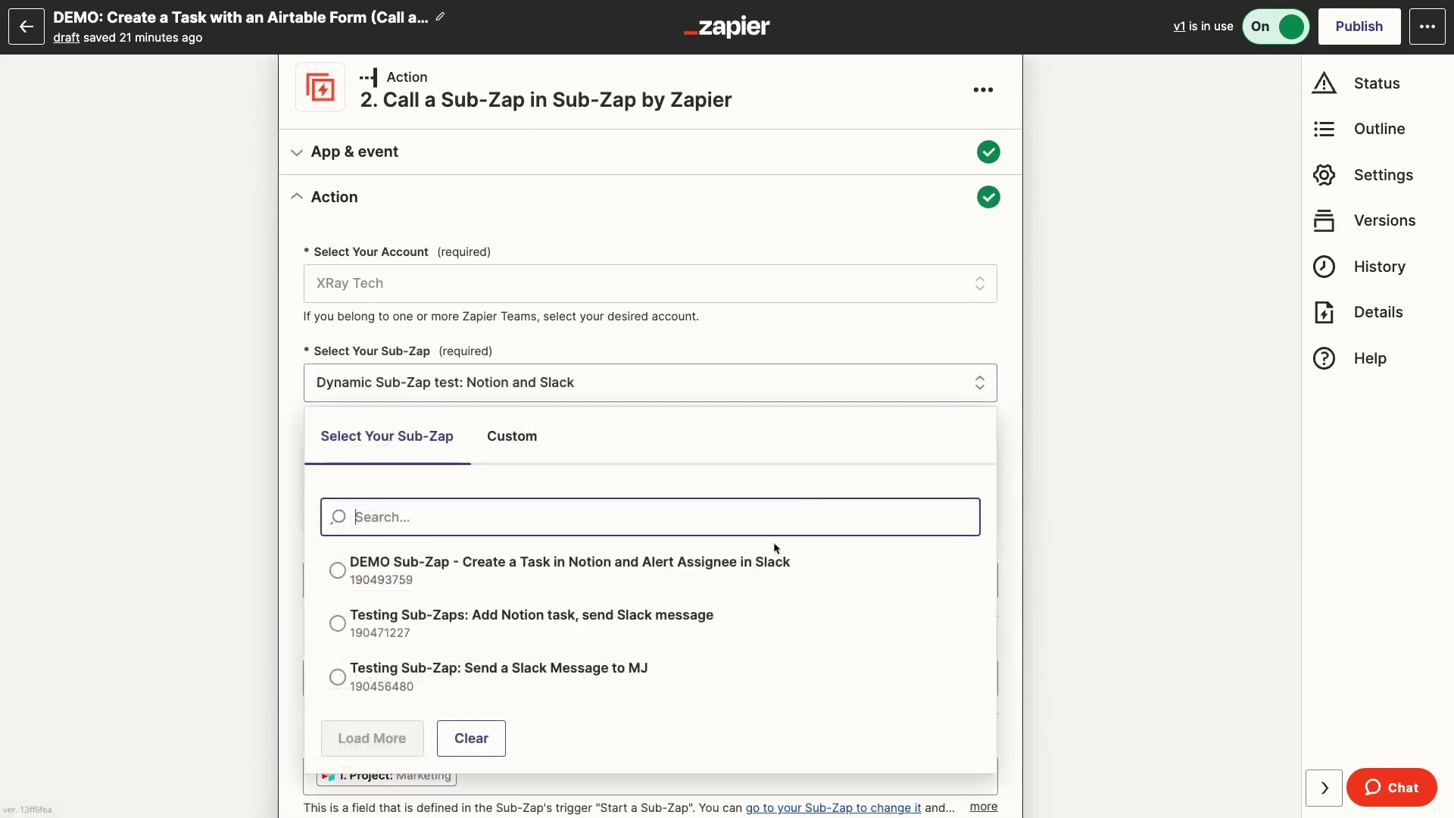
click(764, 560)
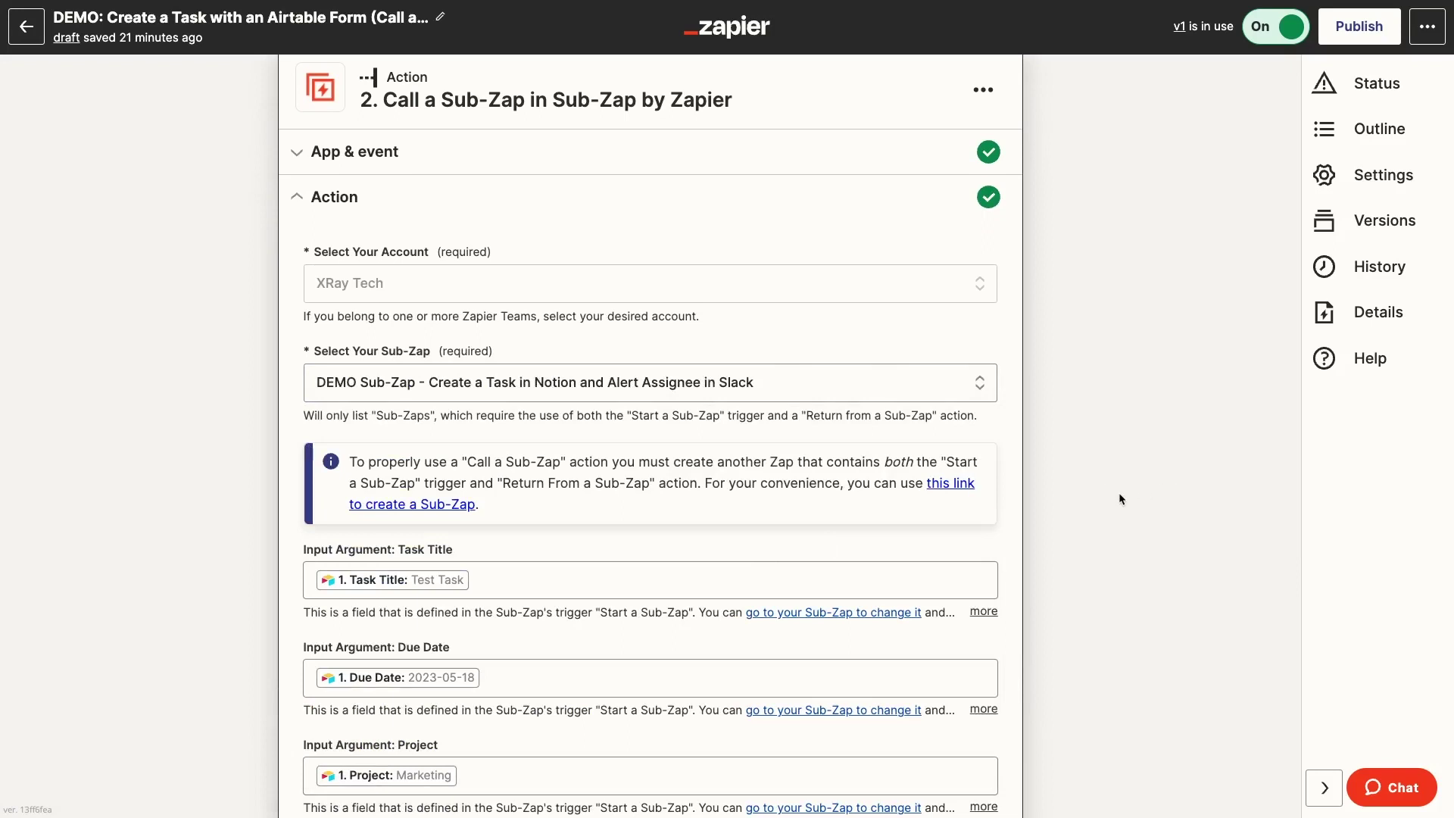
scroll(1119, 492, down, 5)
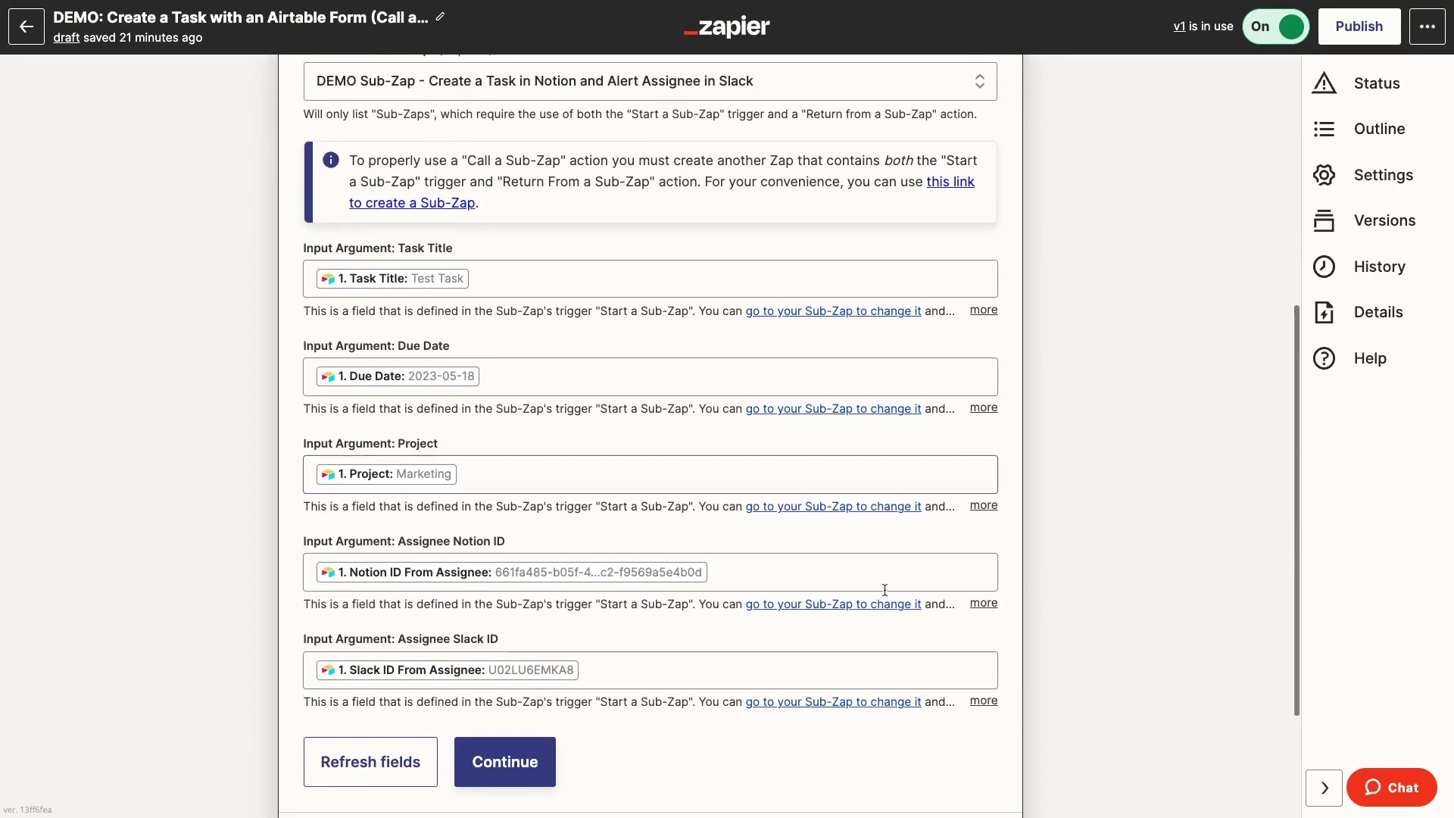
scroll(893, 617, down, 3)
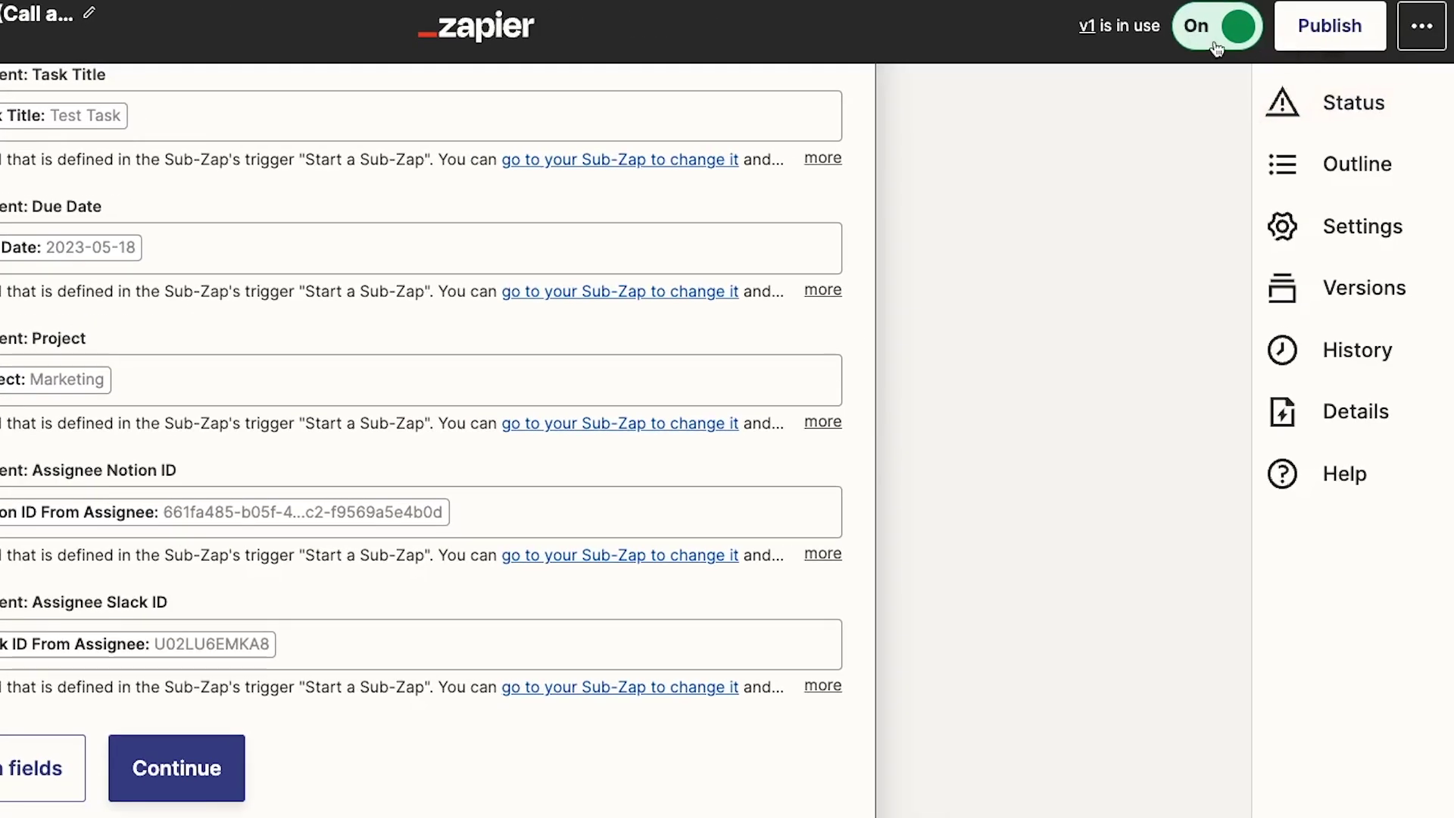
Publish the new version of the Airtable Zap.
click(1344, 27)
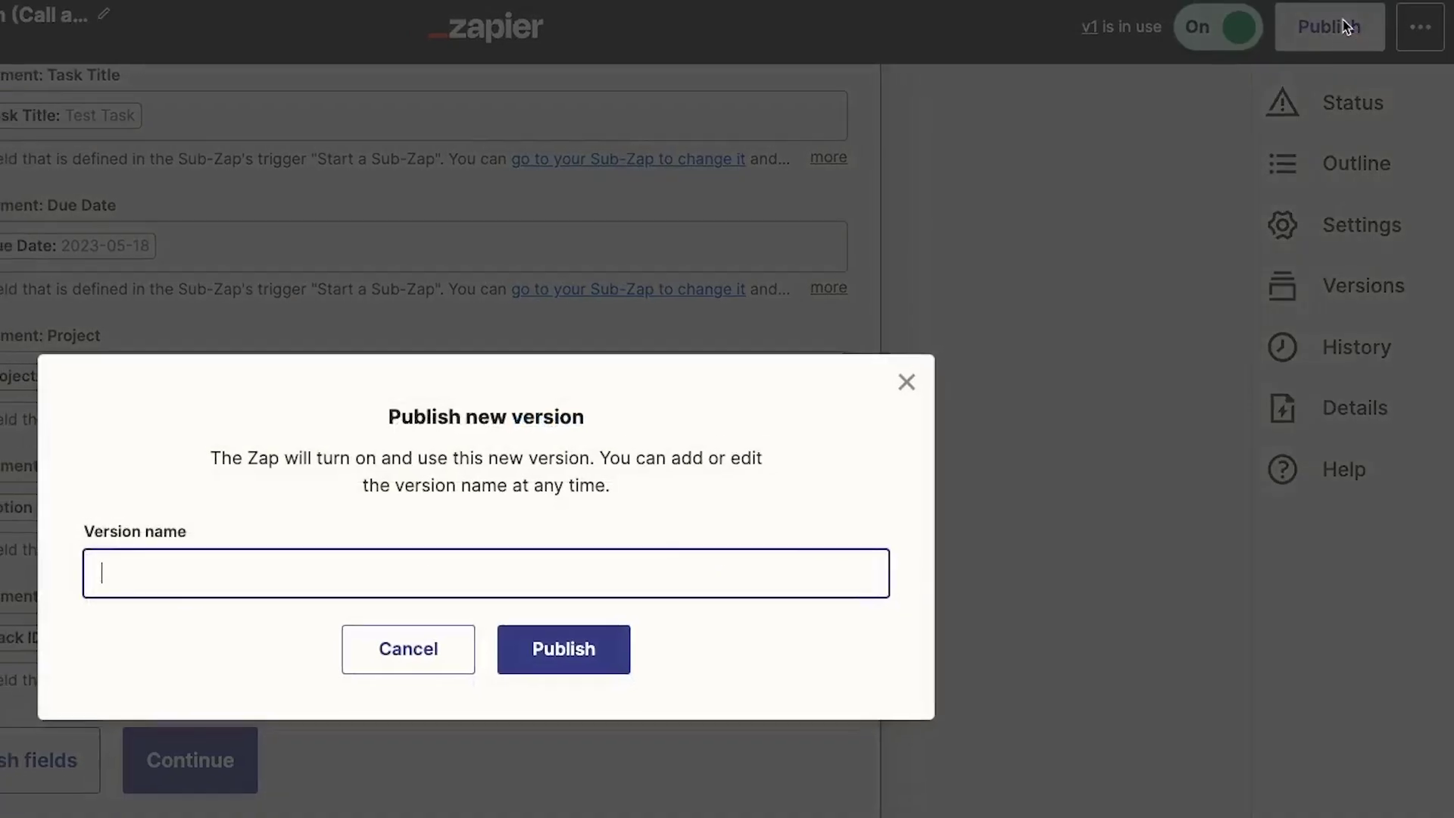
click(577, 655)
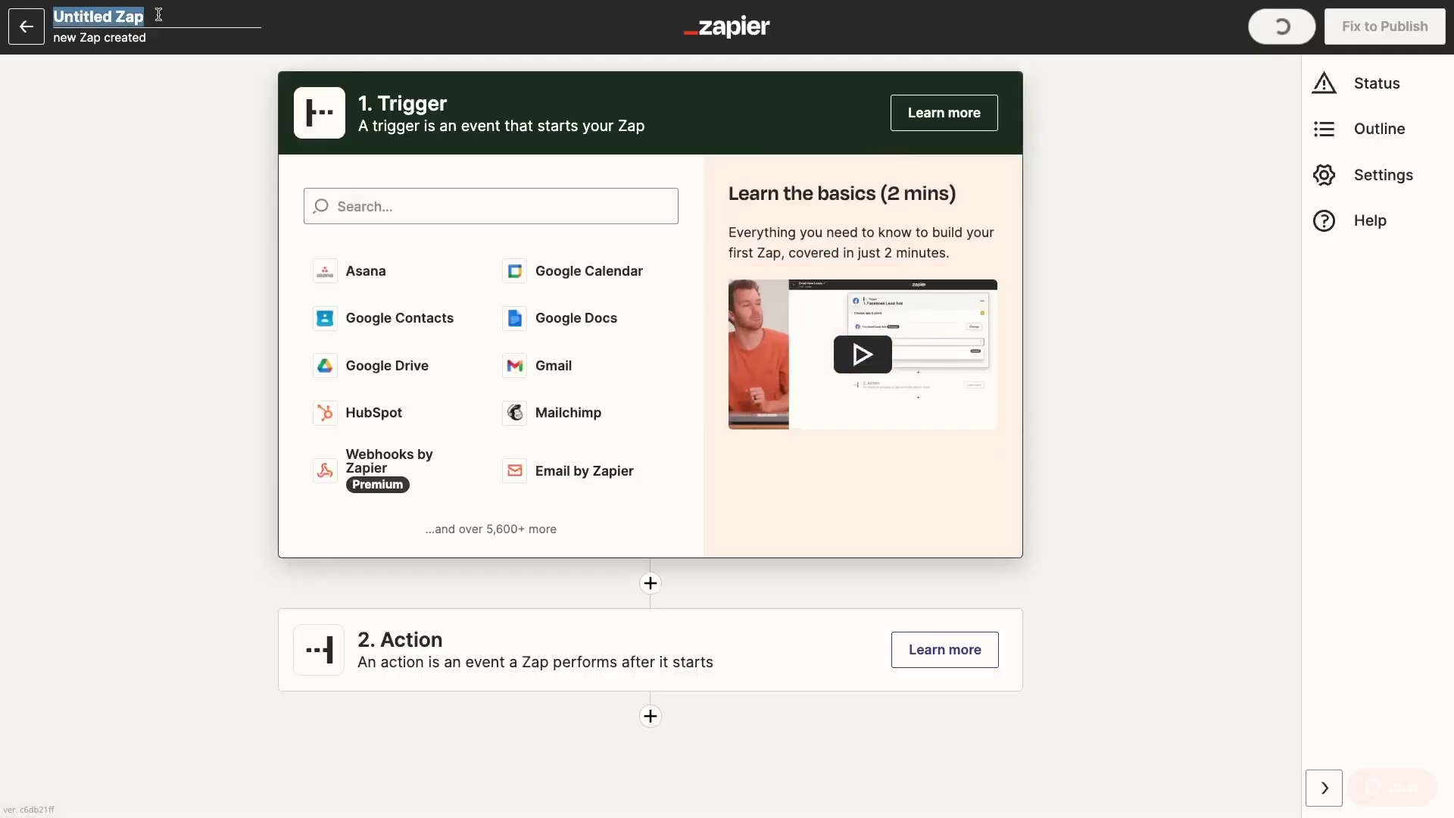
Paste the Notion task / Slack alert title and set Sub-Zap by Zapier's Start a Sub-Zap trigger.
text(Create a Task in Notion and Alert Assignee in Slack (Sub-Zap))
click(256, 498)
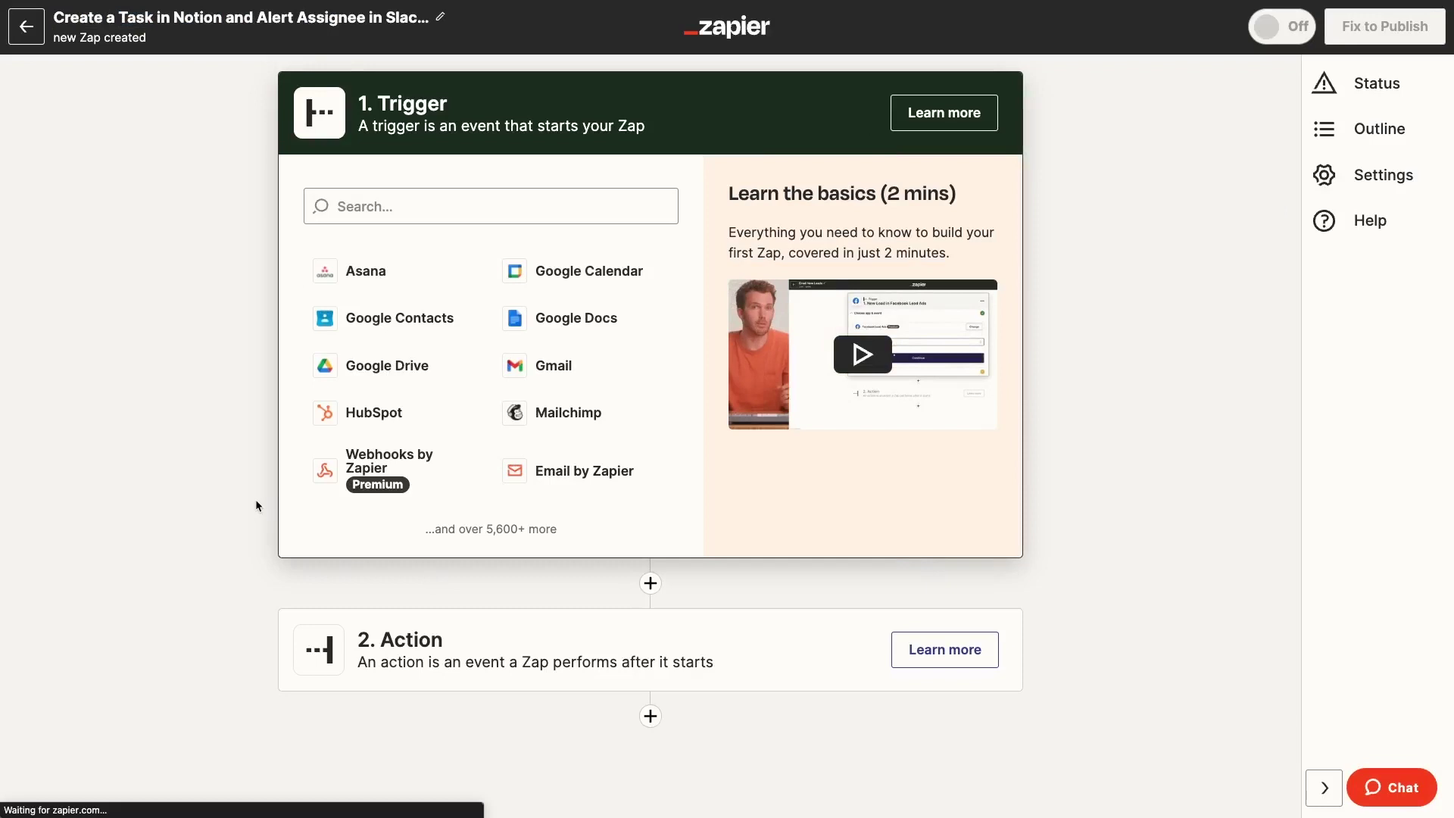
click(432, 212)
text(sub)
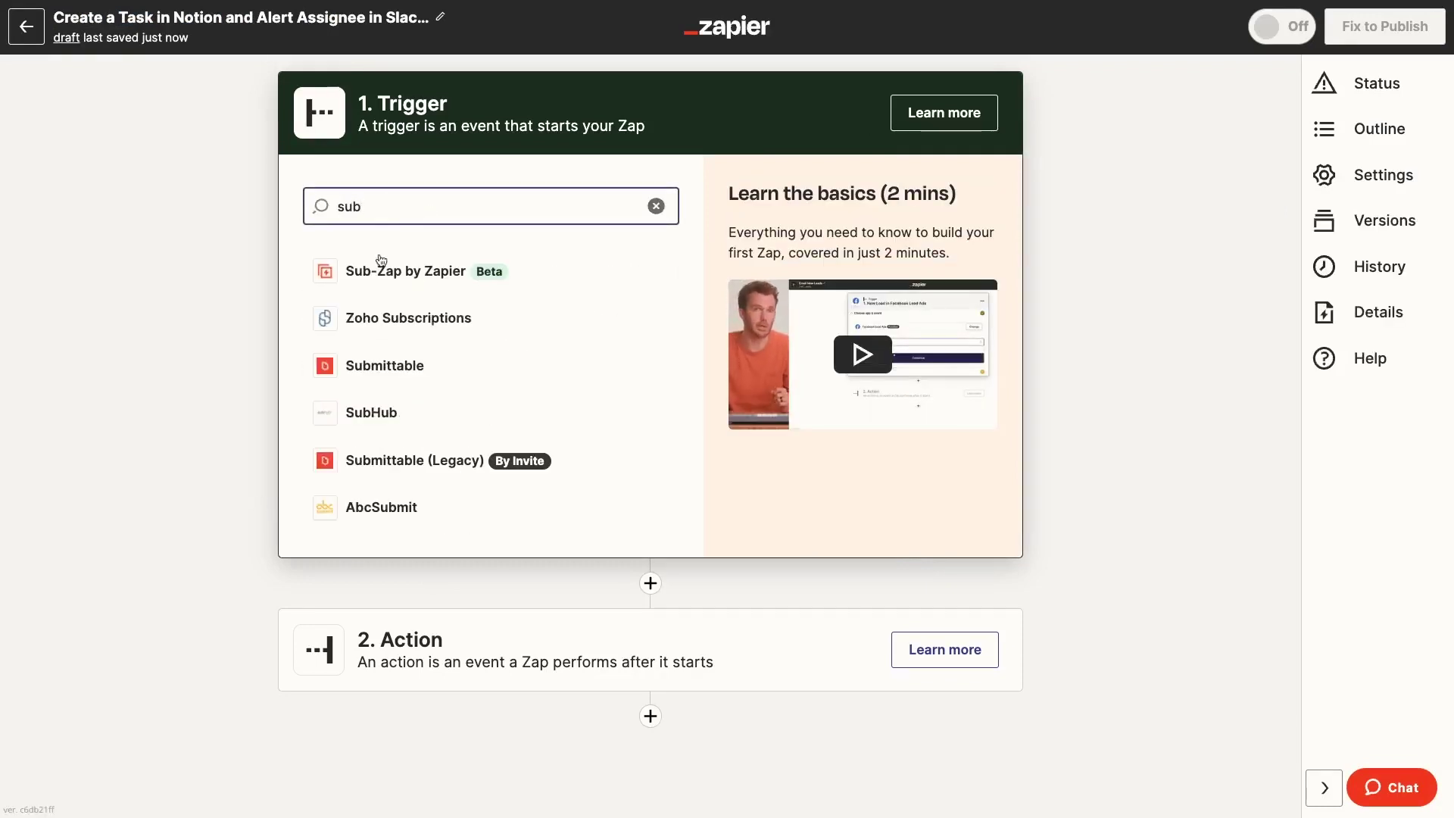
click(384, 272)
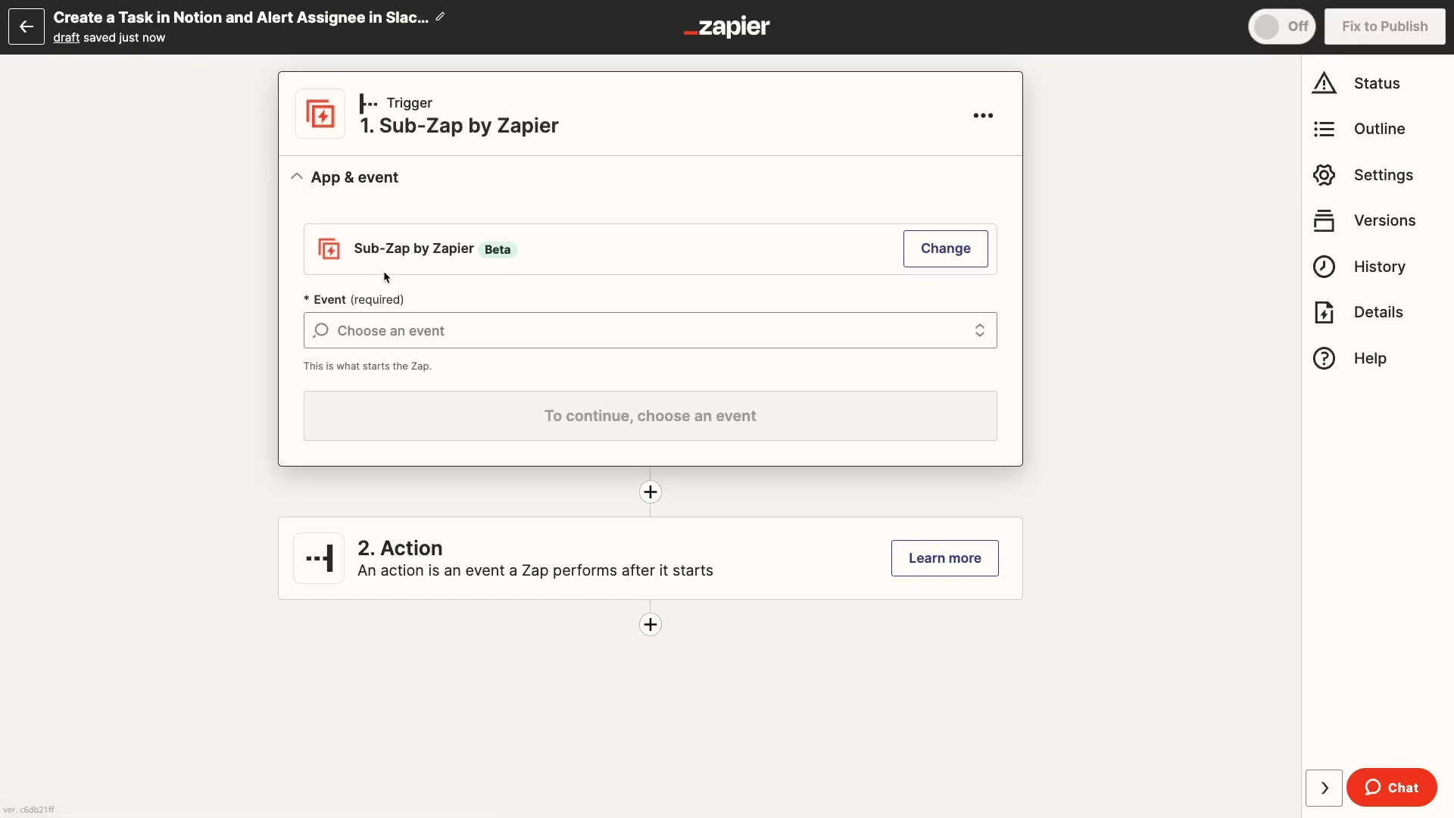
click(505, 330)
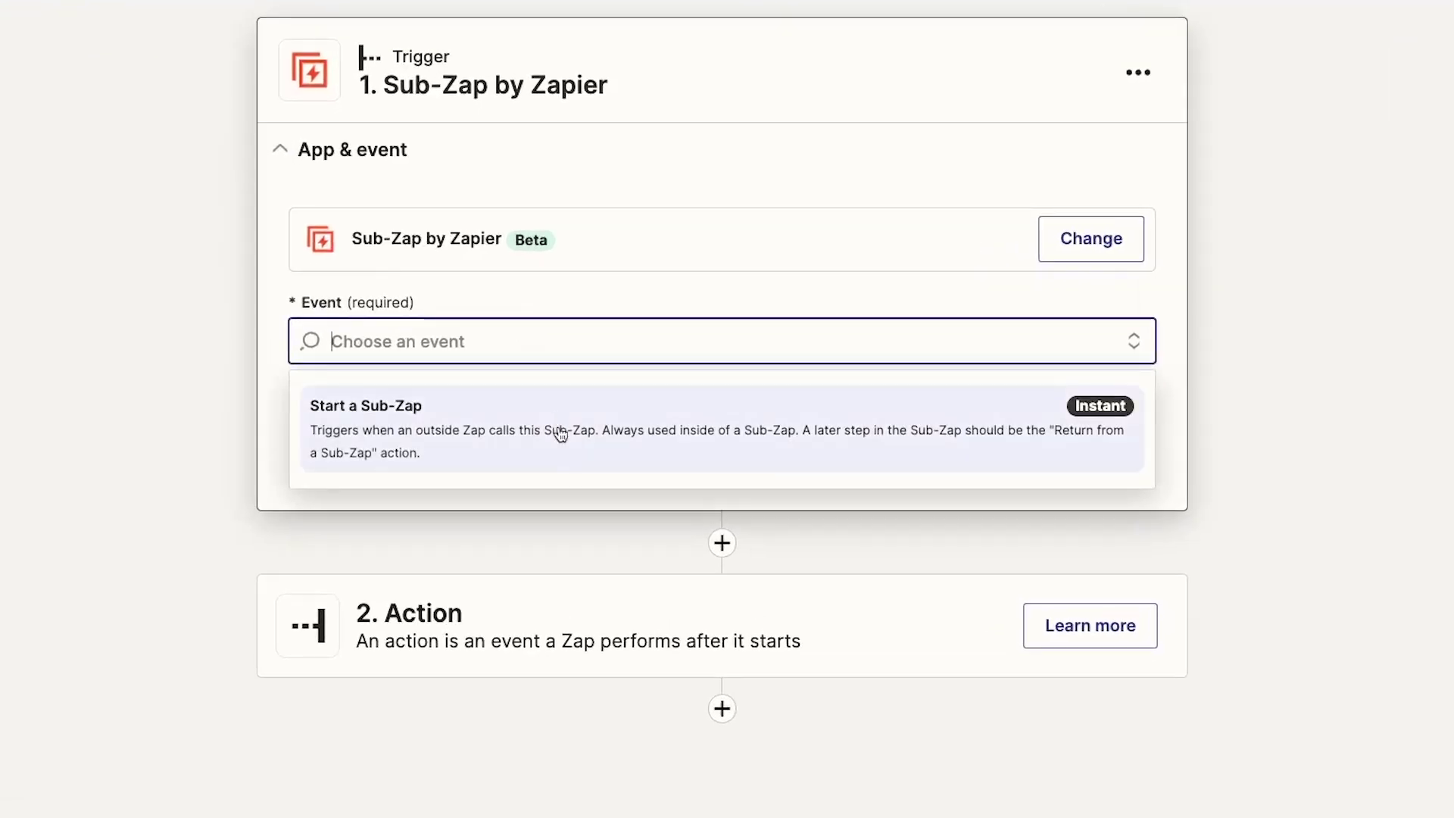
click(552, 451)
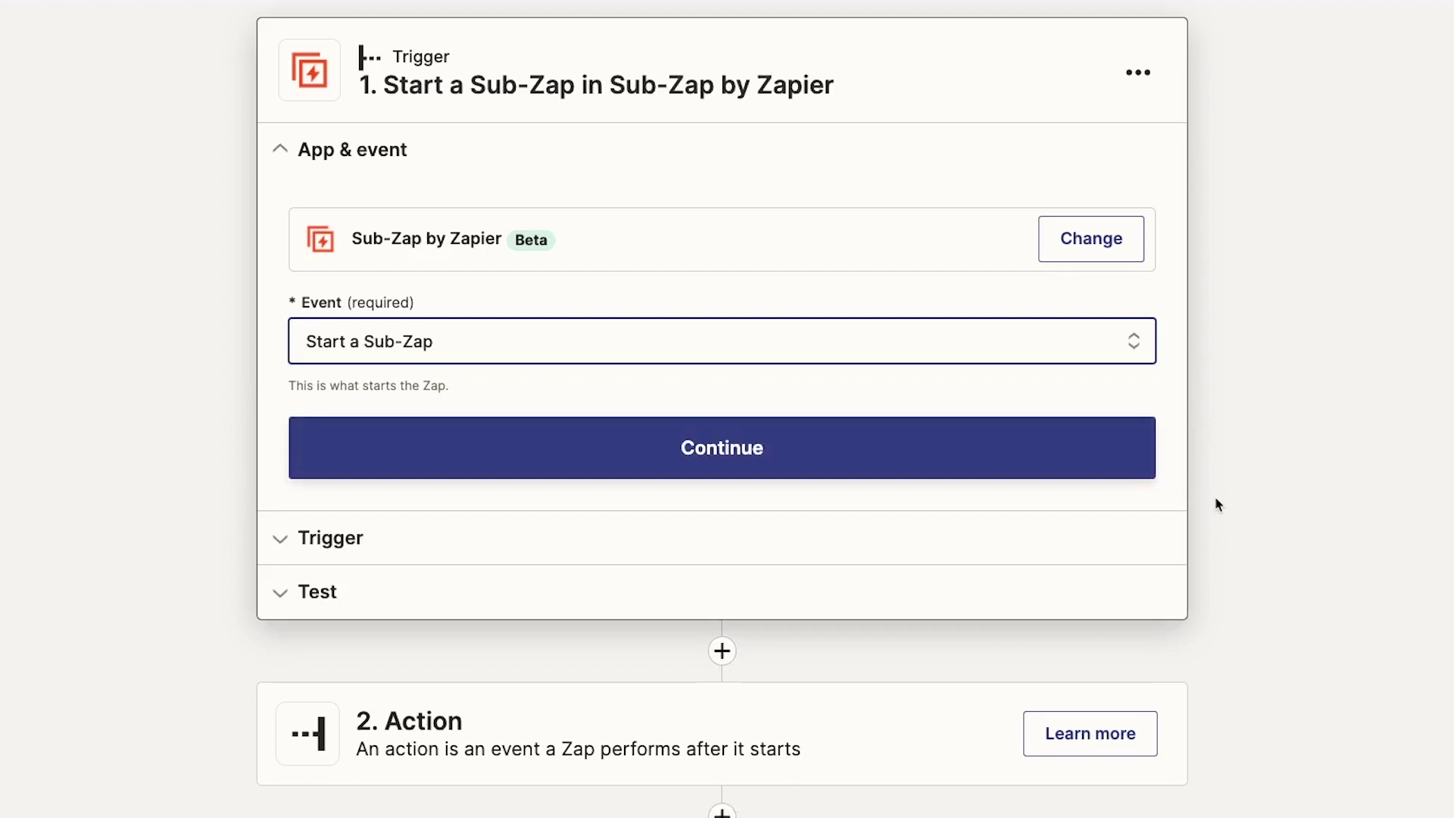
click(1113, 469)
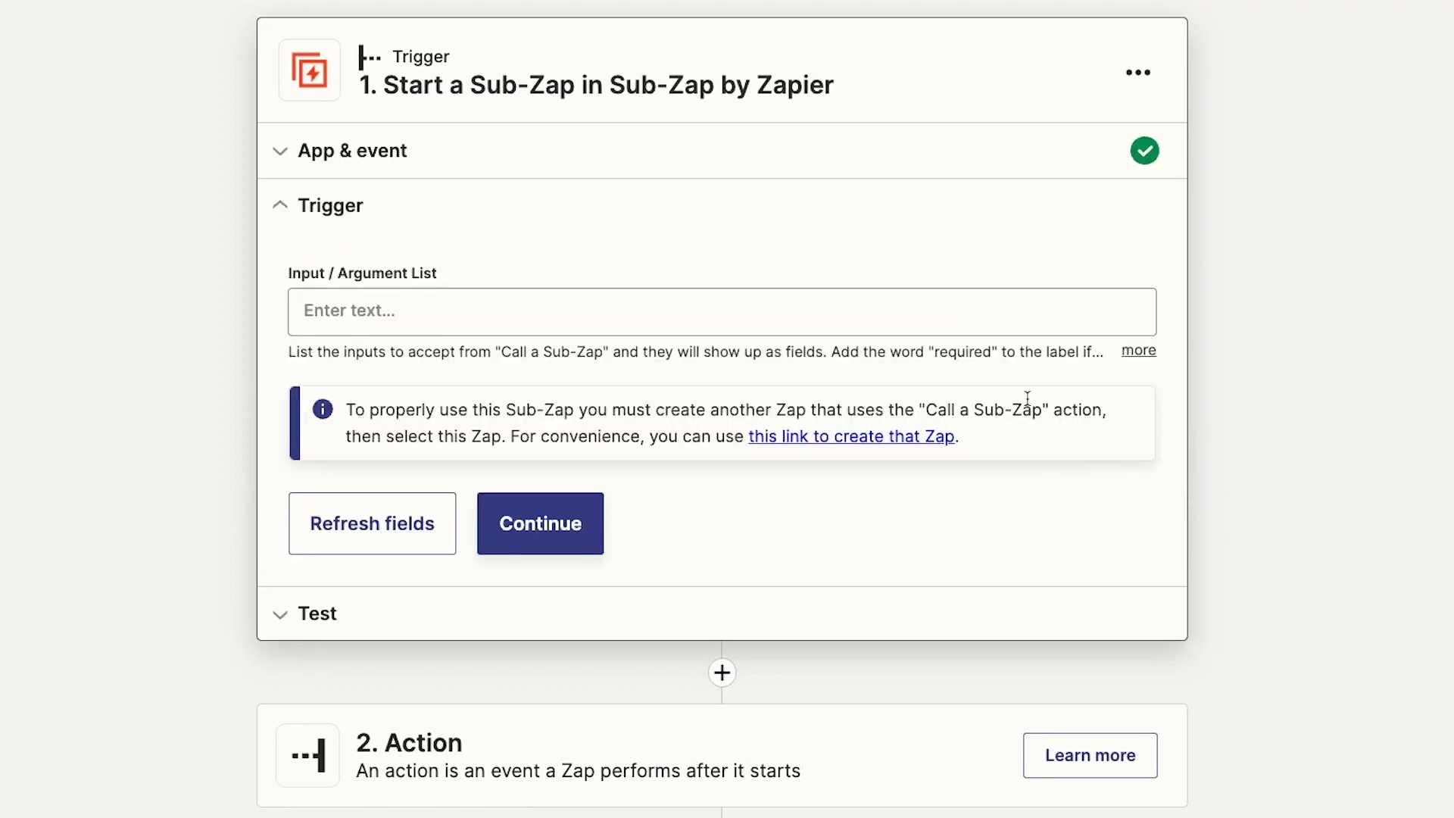
Enter Task Title and Due Date as the trigger's first two input arguments.
click(901, 312)
text(Task Title)
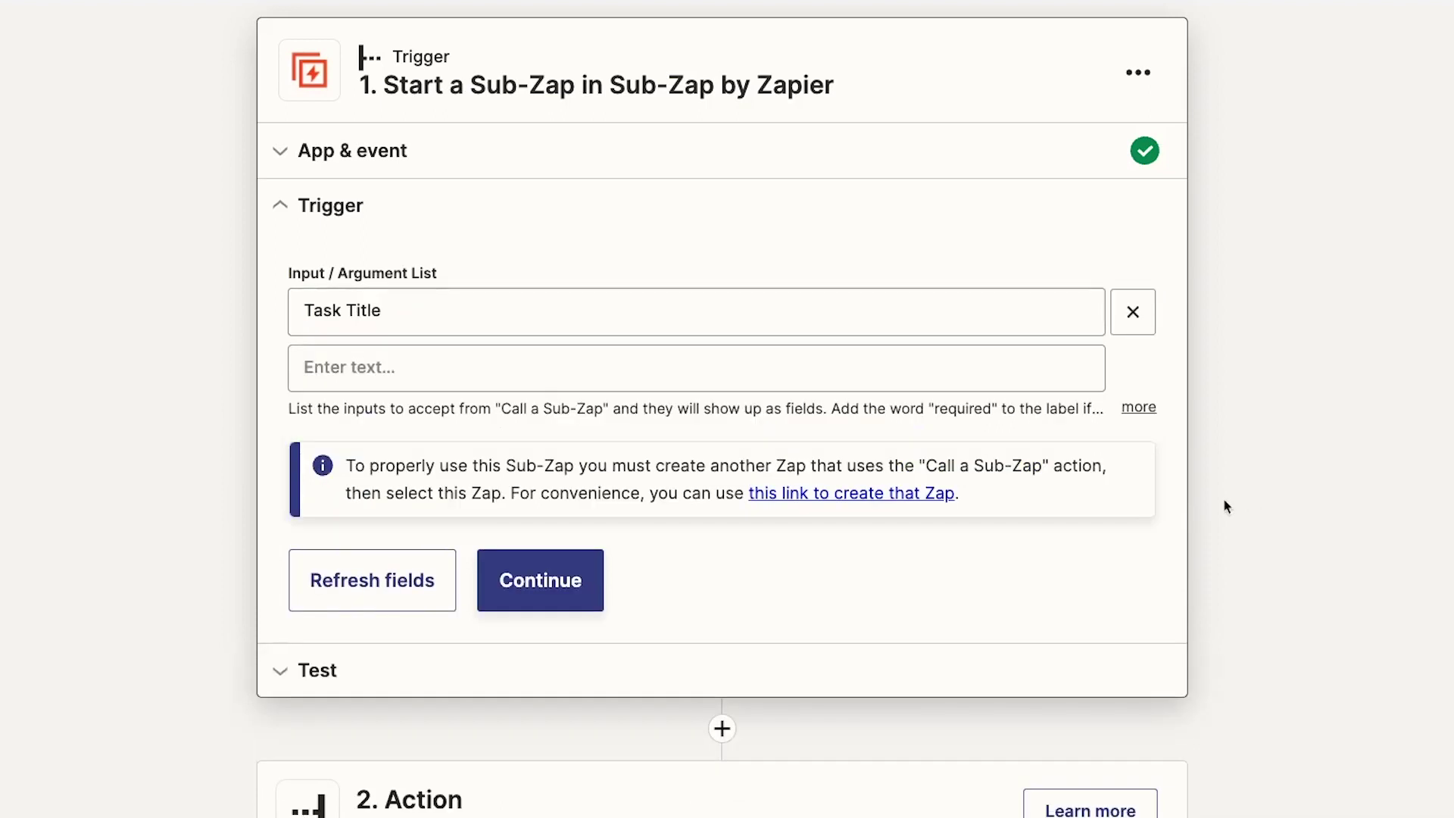
click(830, 381)
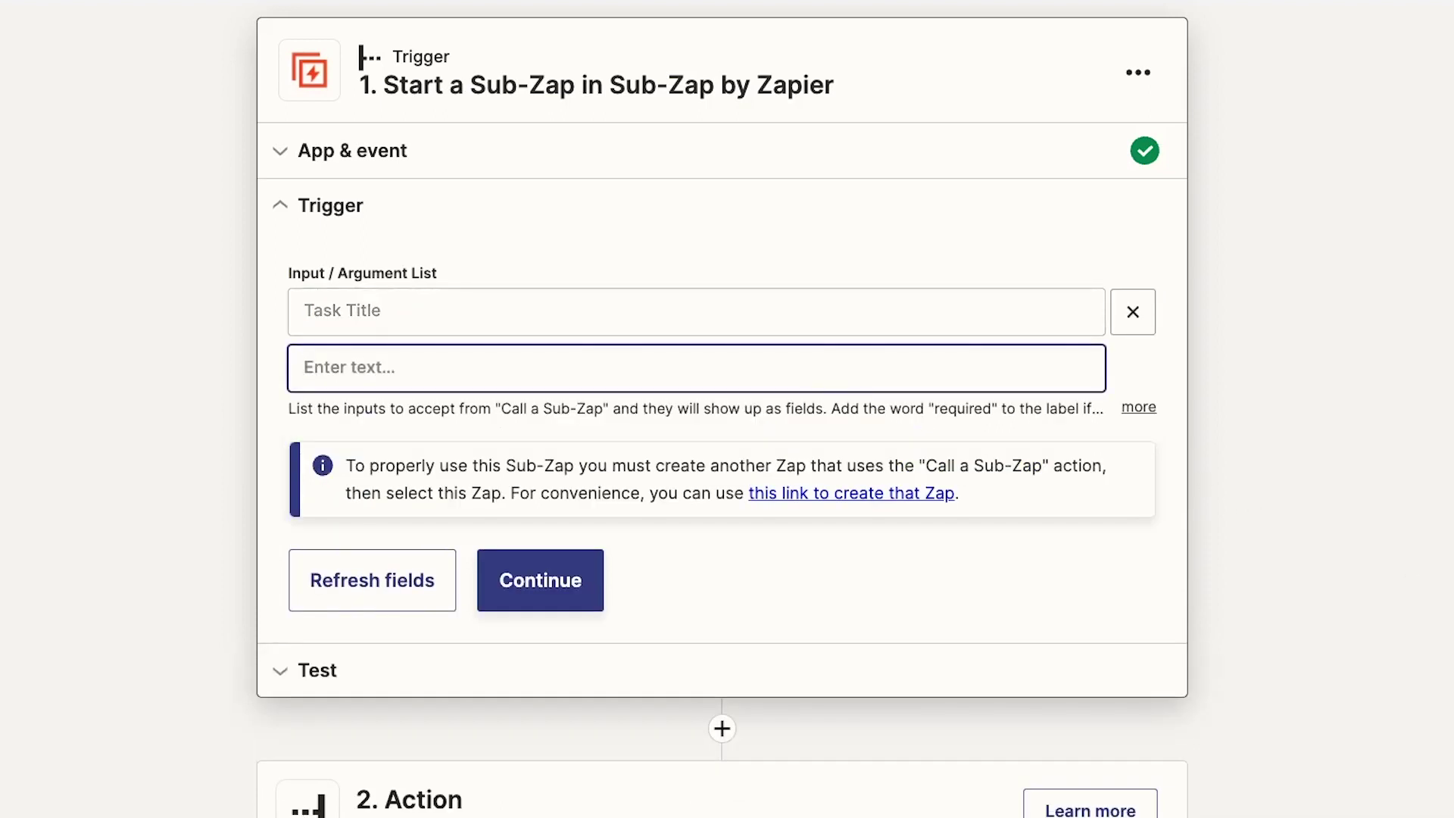
text(Due Date)
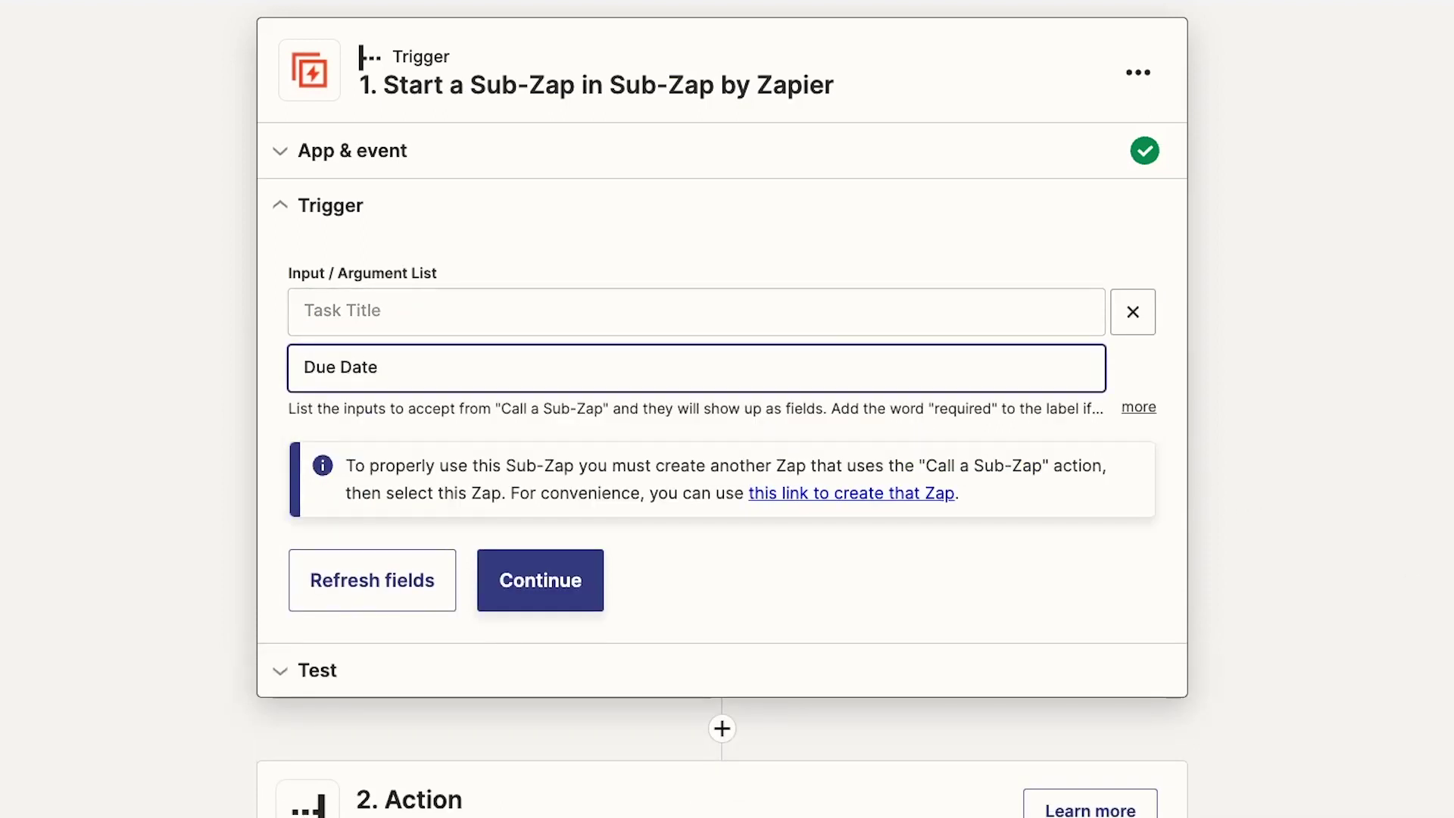
click(1401, 594)
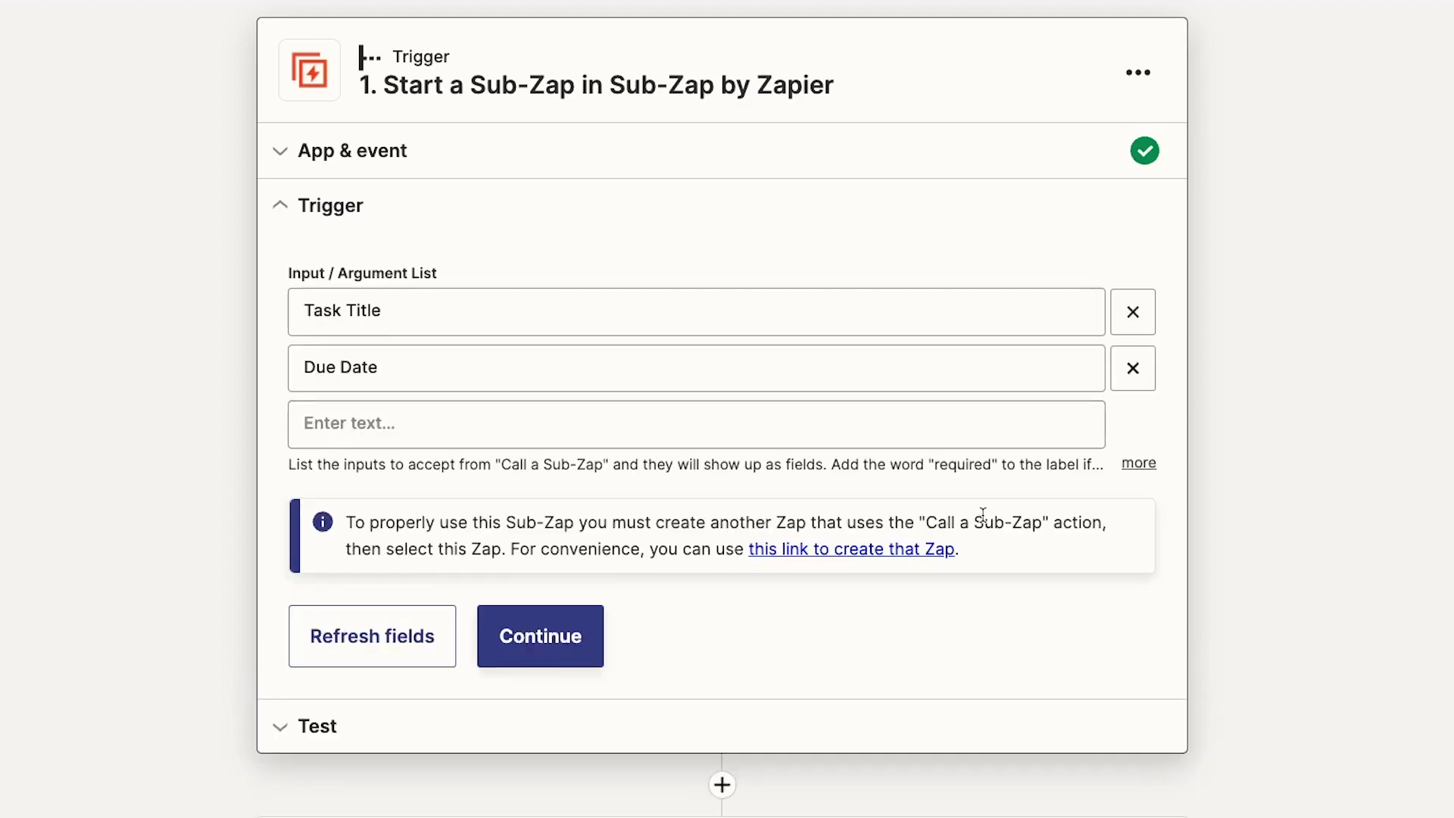
Add Project, Assignee Notion ID and Assignee Slack ID as further input arguments.
click(873, 425)
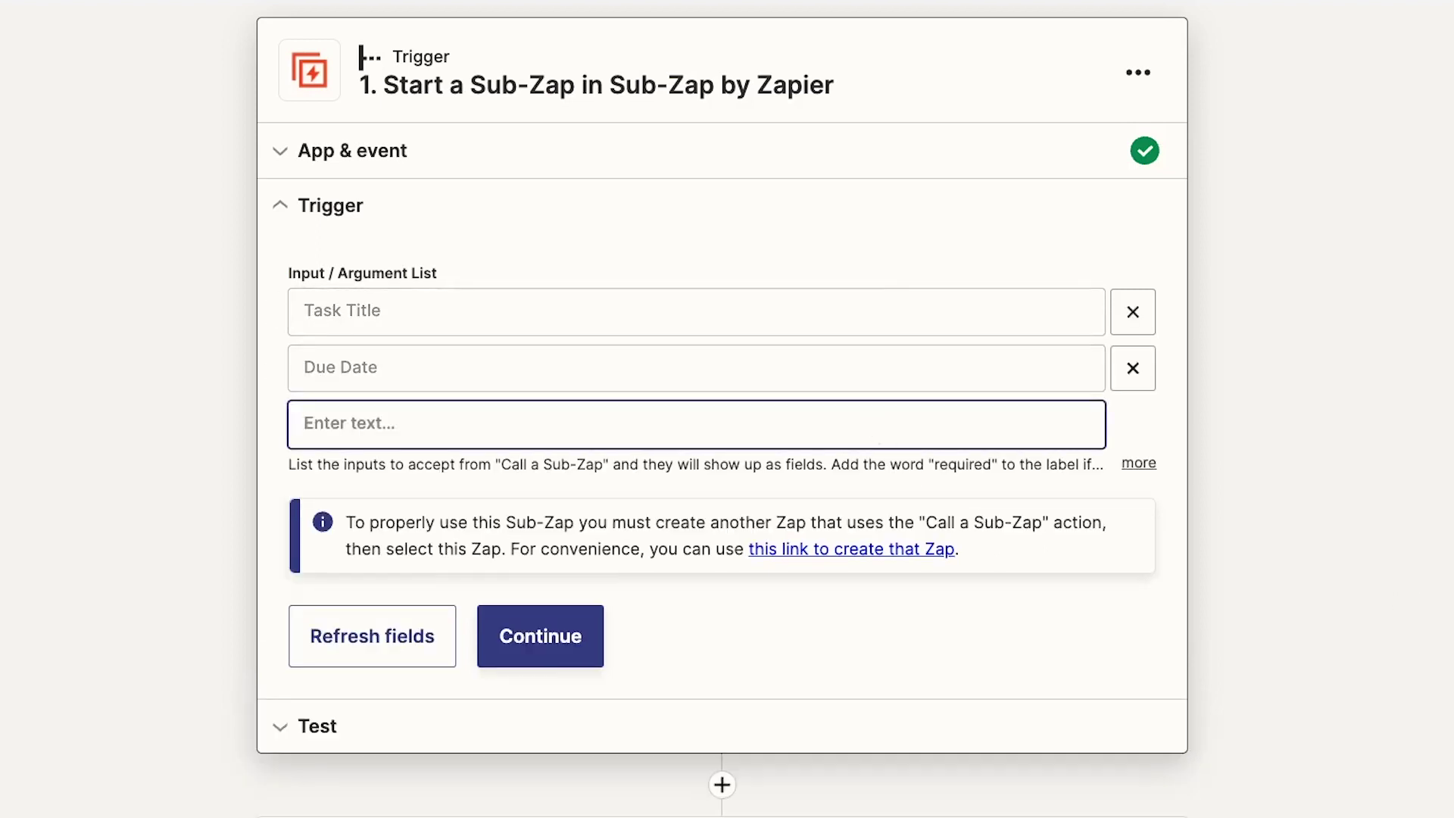
text(Project)
key(Return)
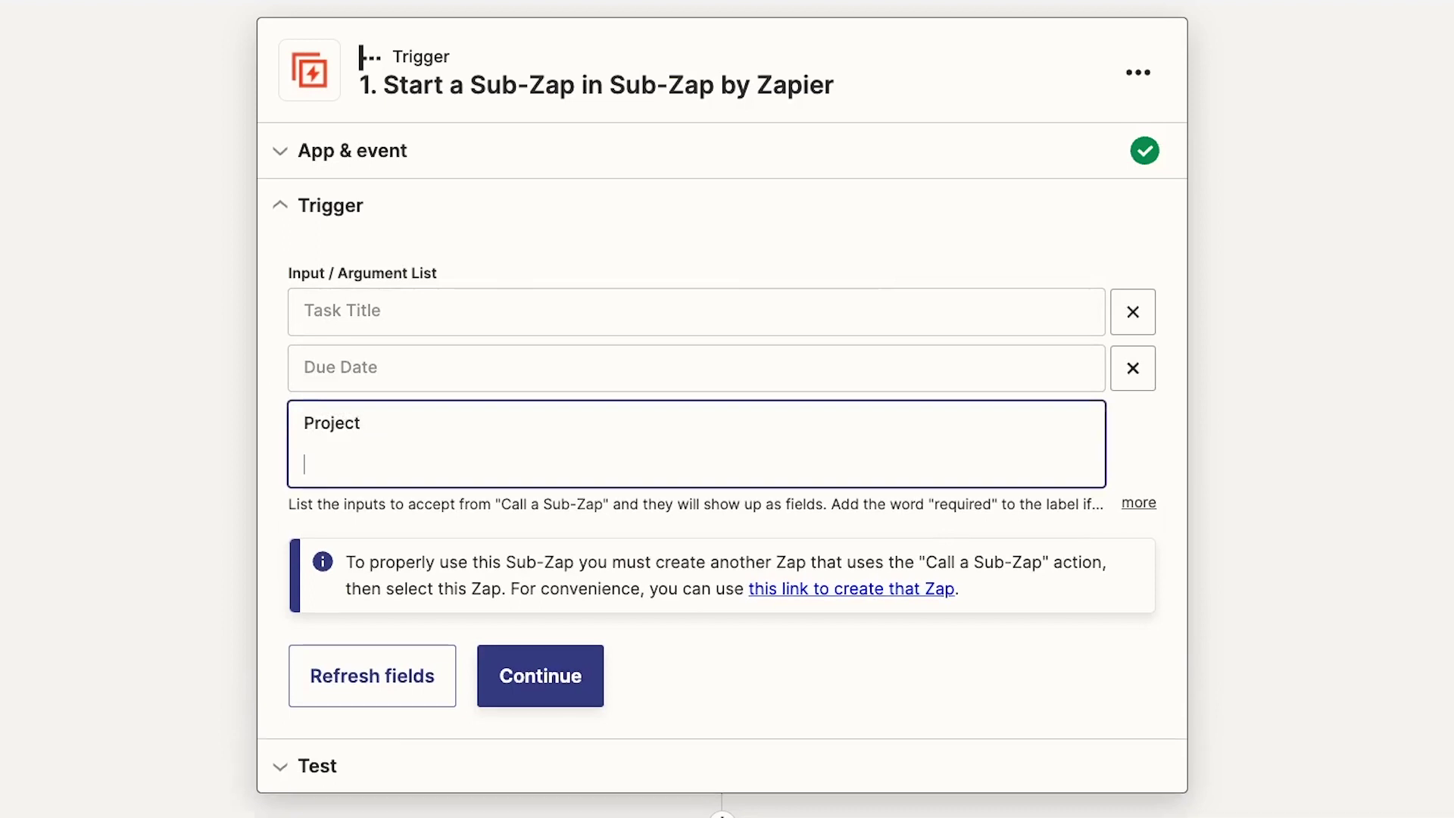
key(BackSpace)
click(1277, 430)
click(902, 486)
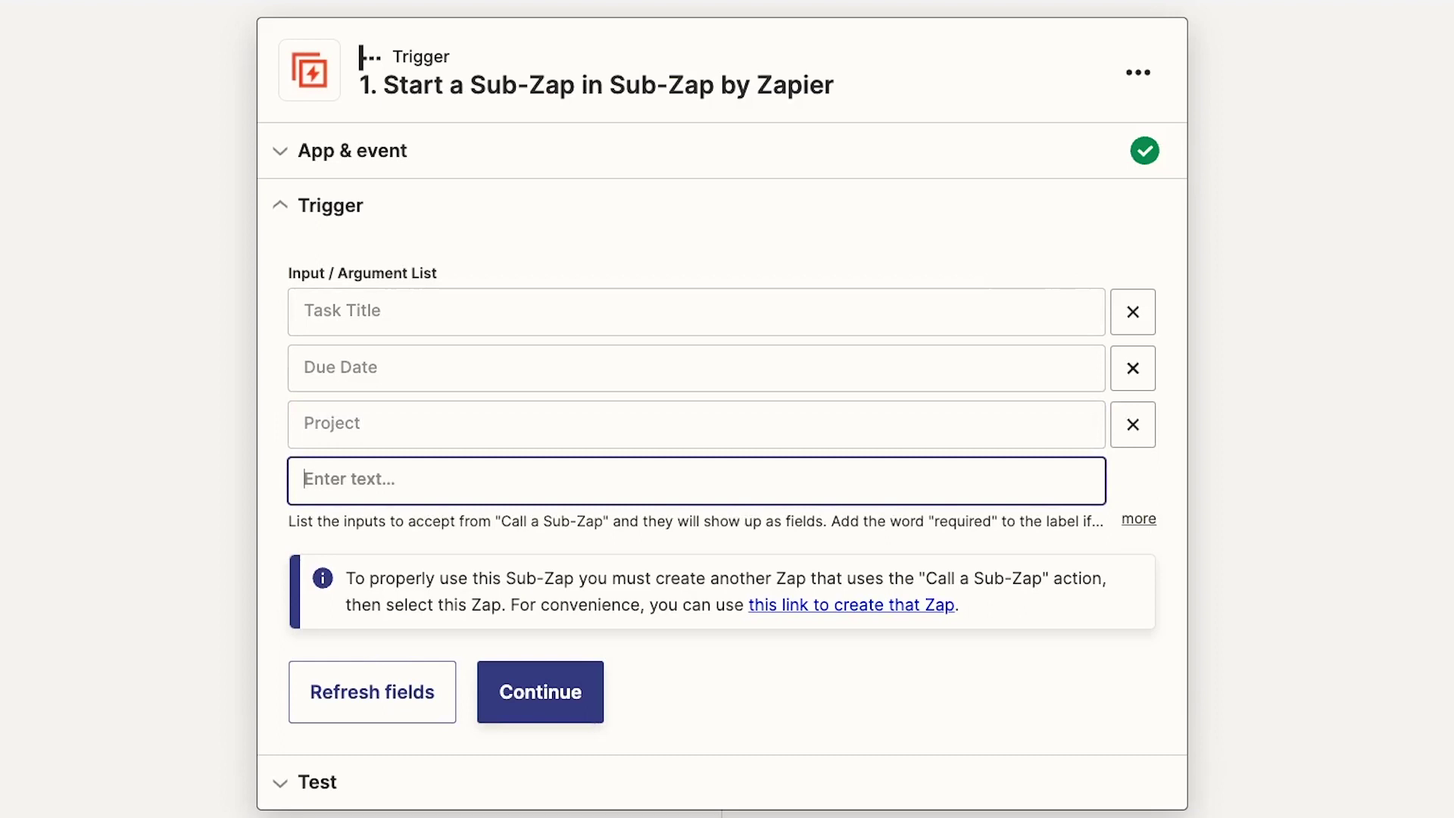
text(Assignee Notion ID)
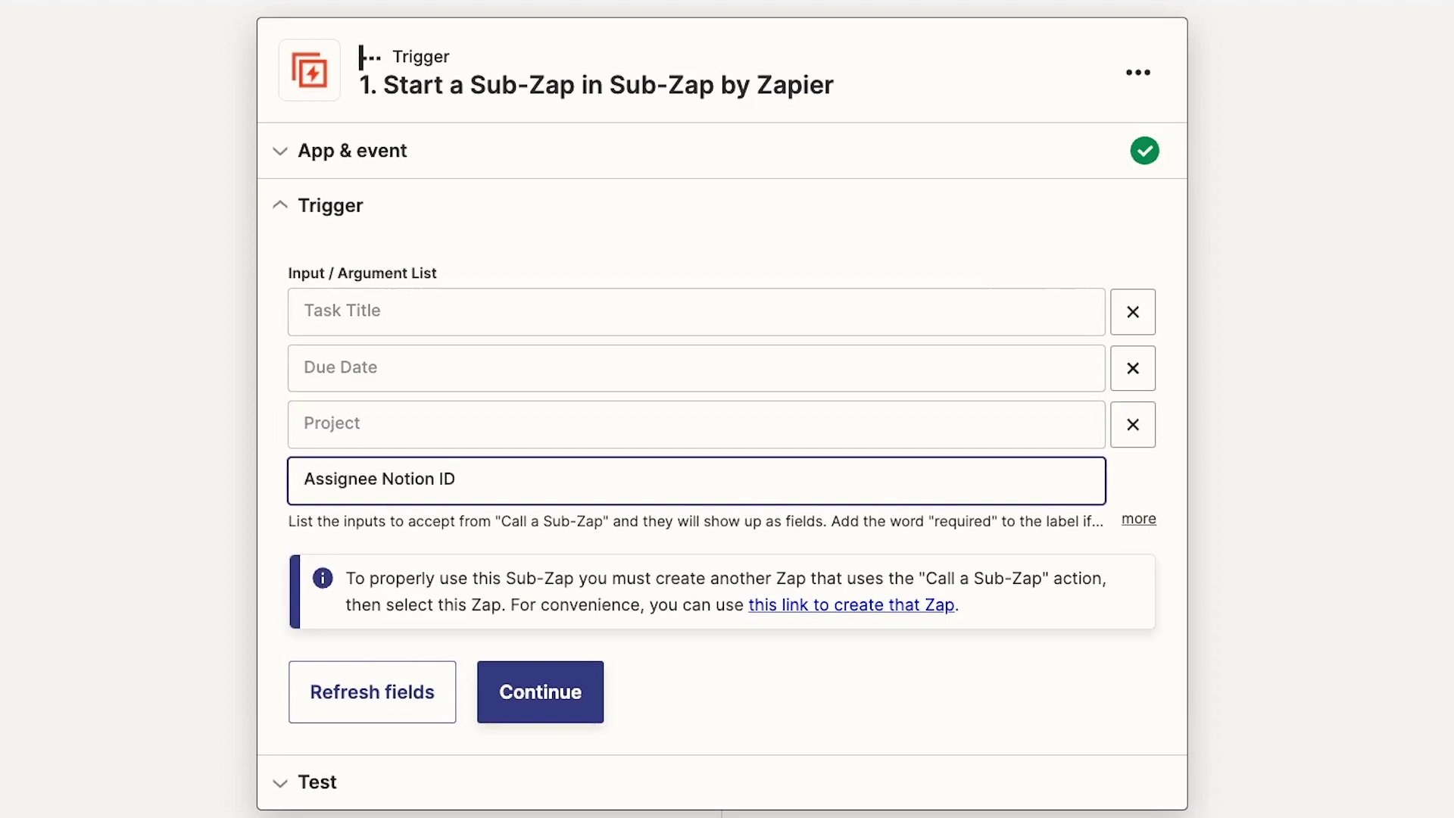
click(802, 541)
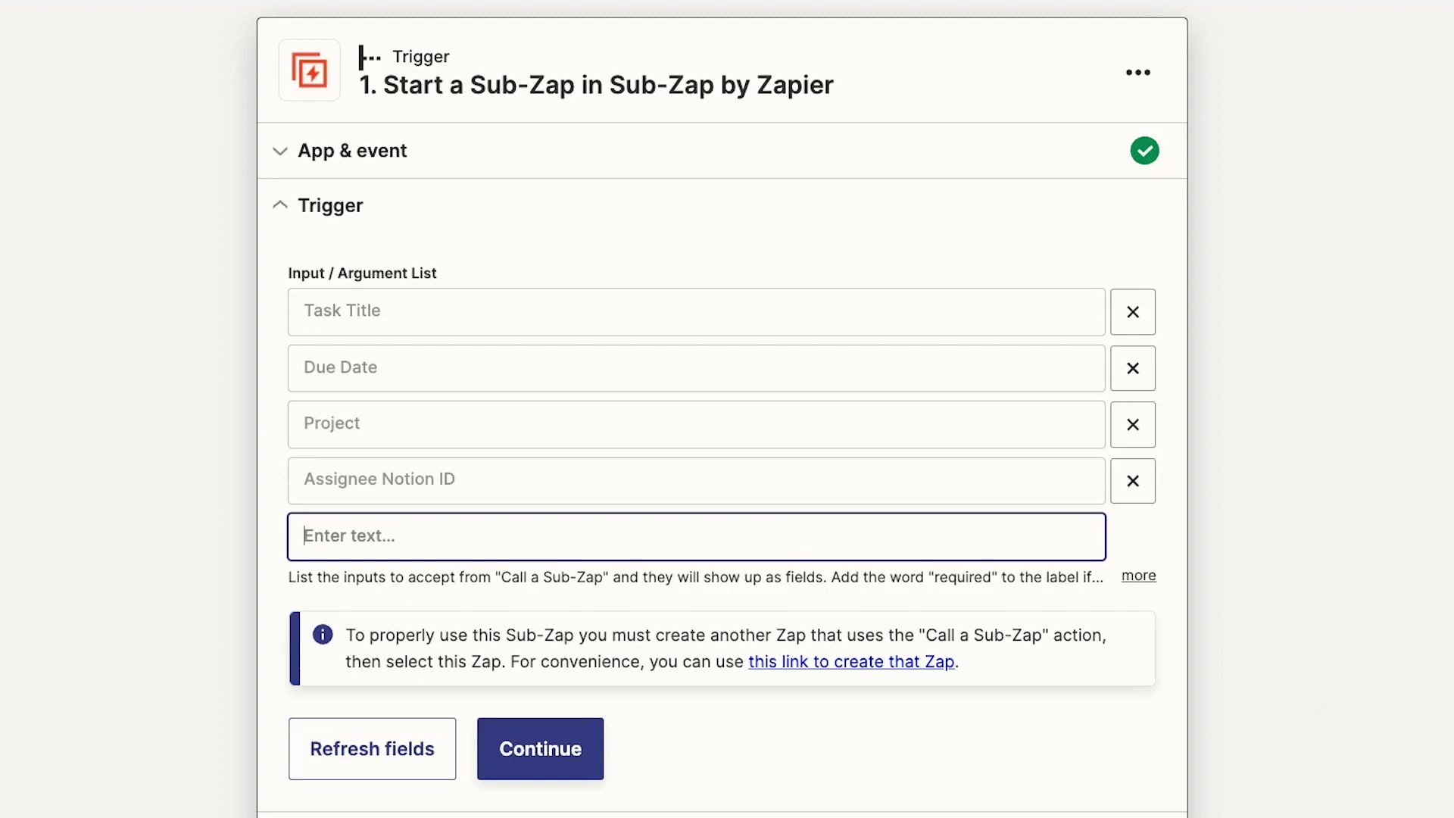
text(Assignee Slack ID)
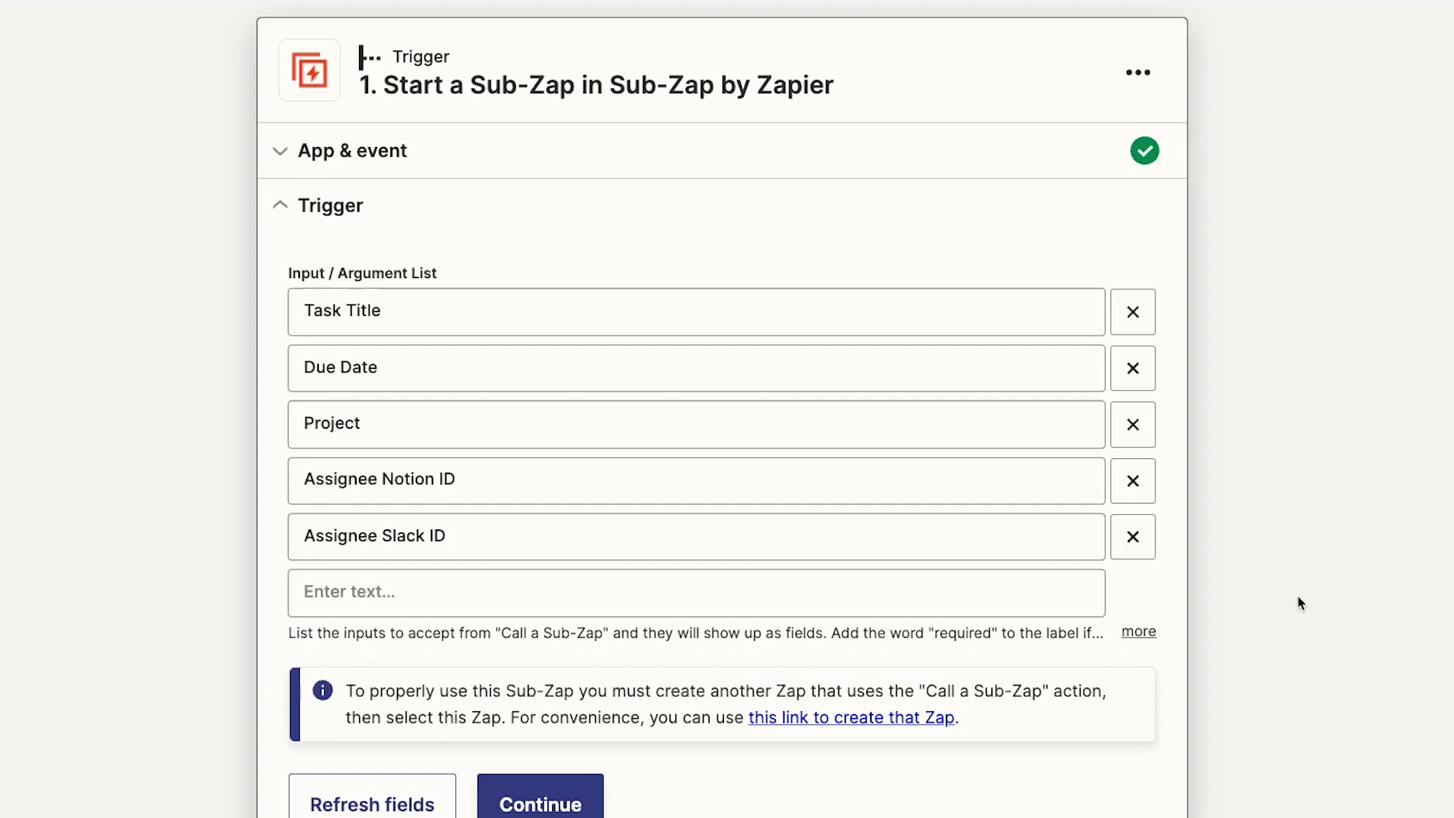
click(1300, 602)
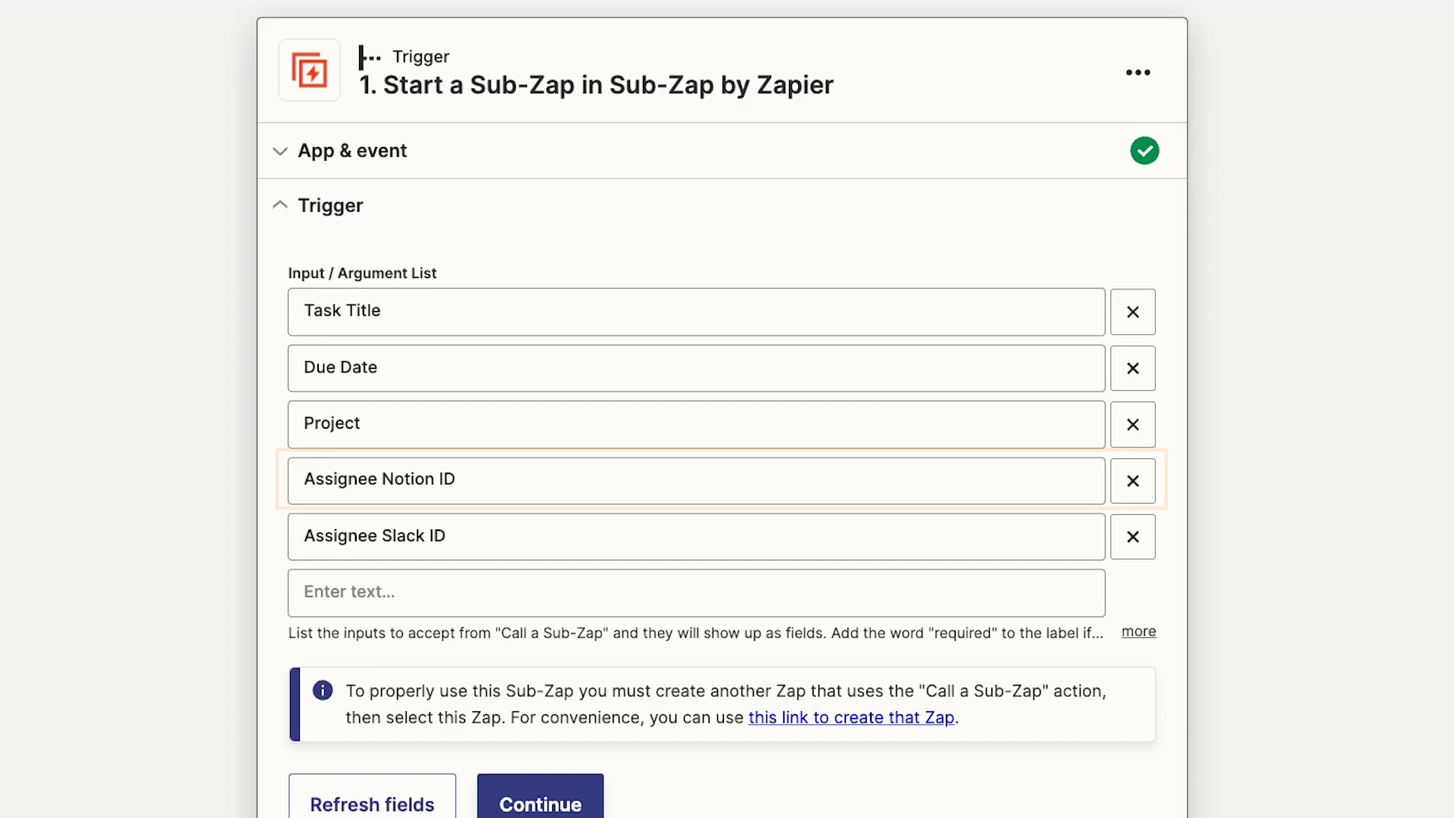
Confirm the input arguments and test the Sub-Zap trigger, checking the Task Title sample.
click(540, 804)
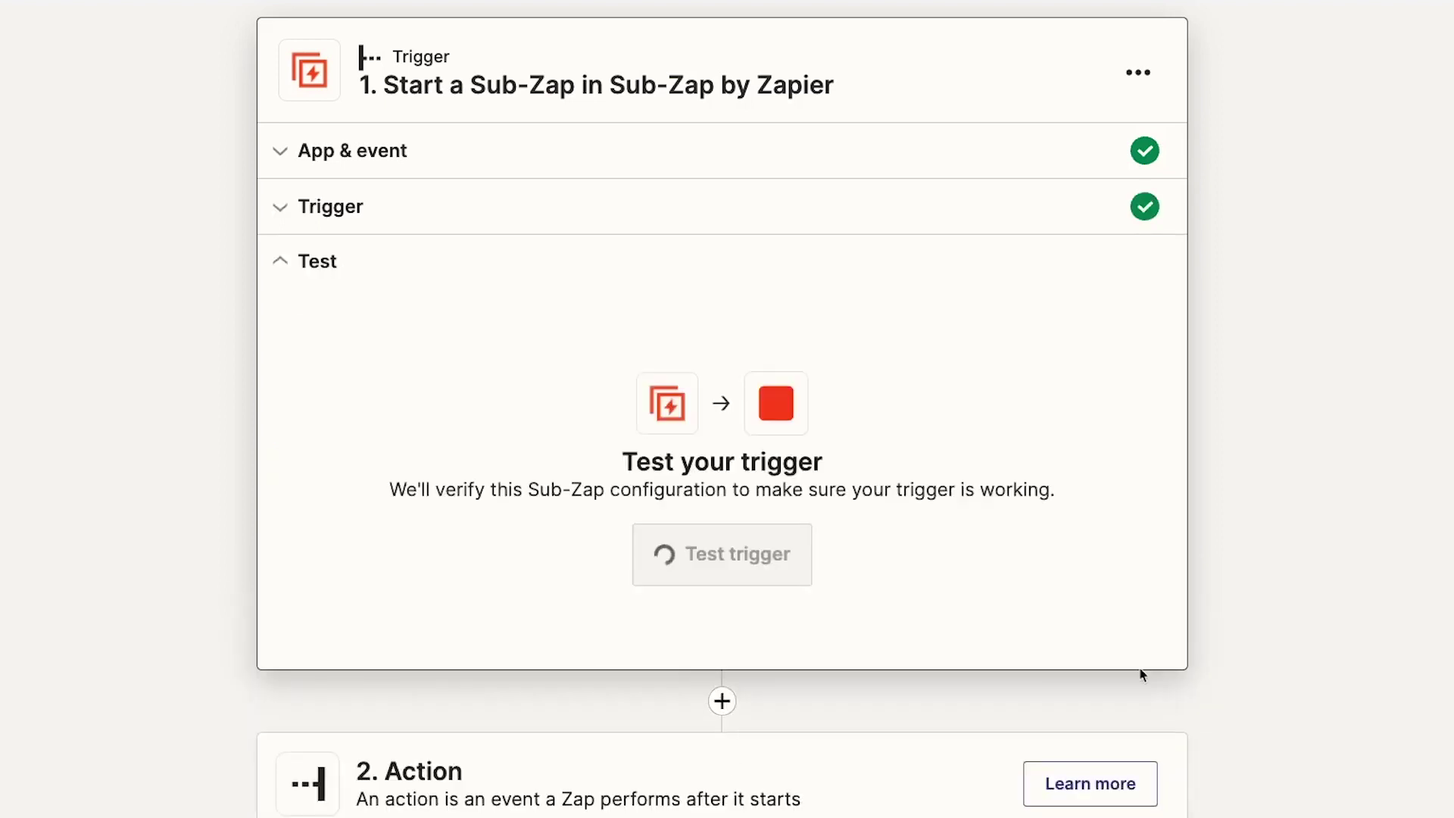
click(752, 578)
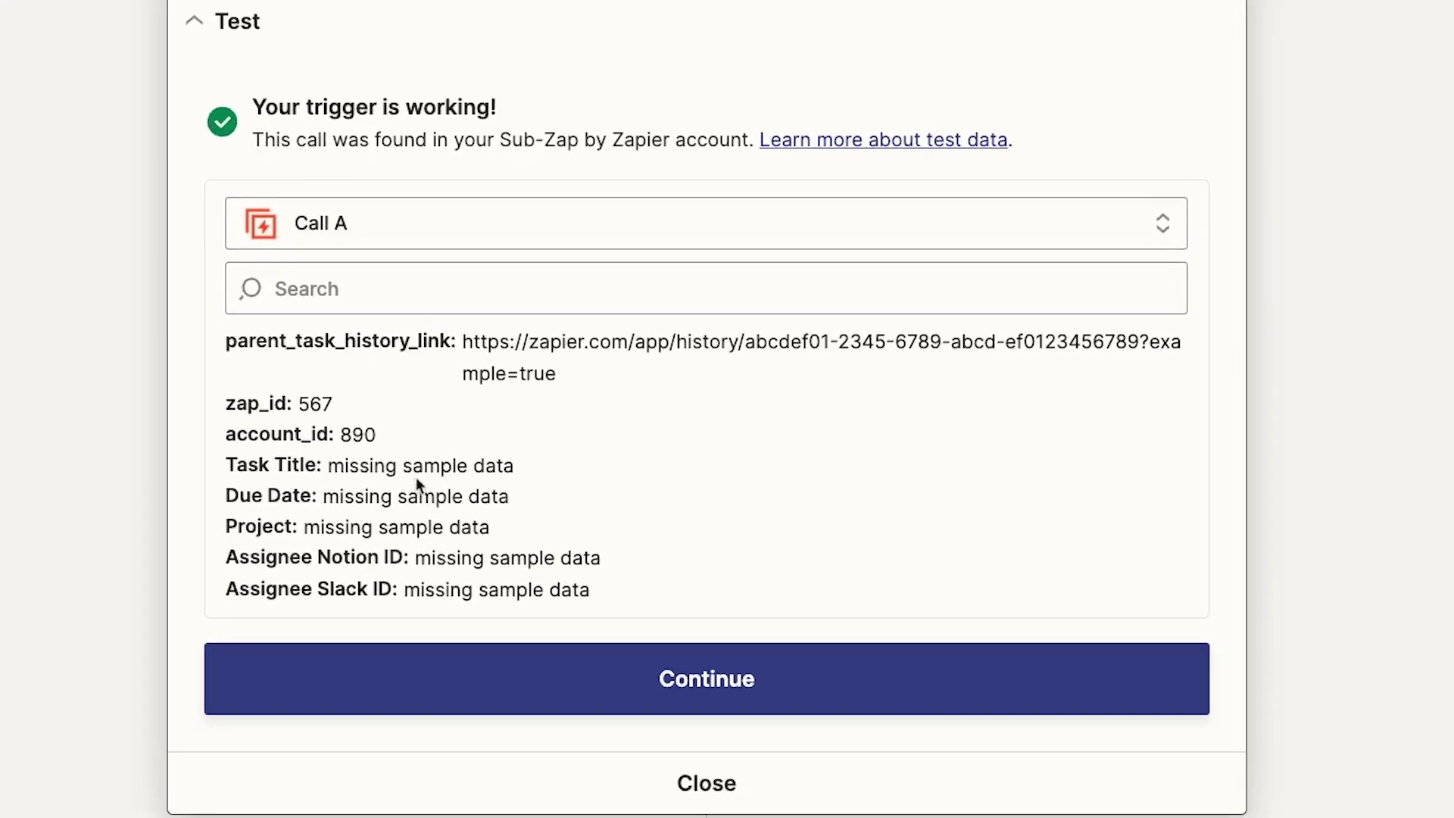
drag(328, 464, 524, 474)
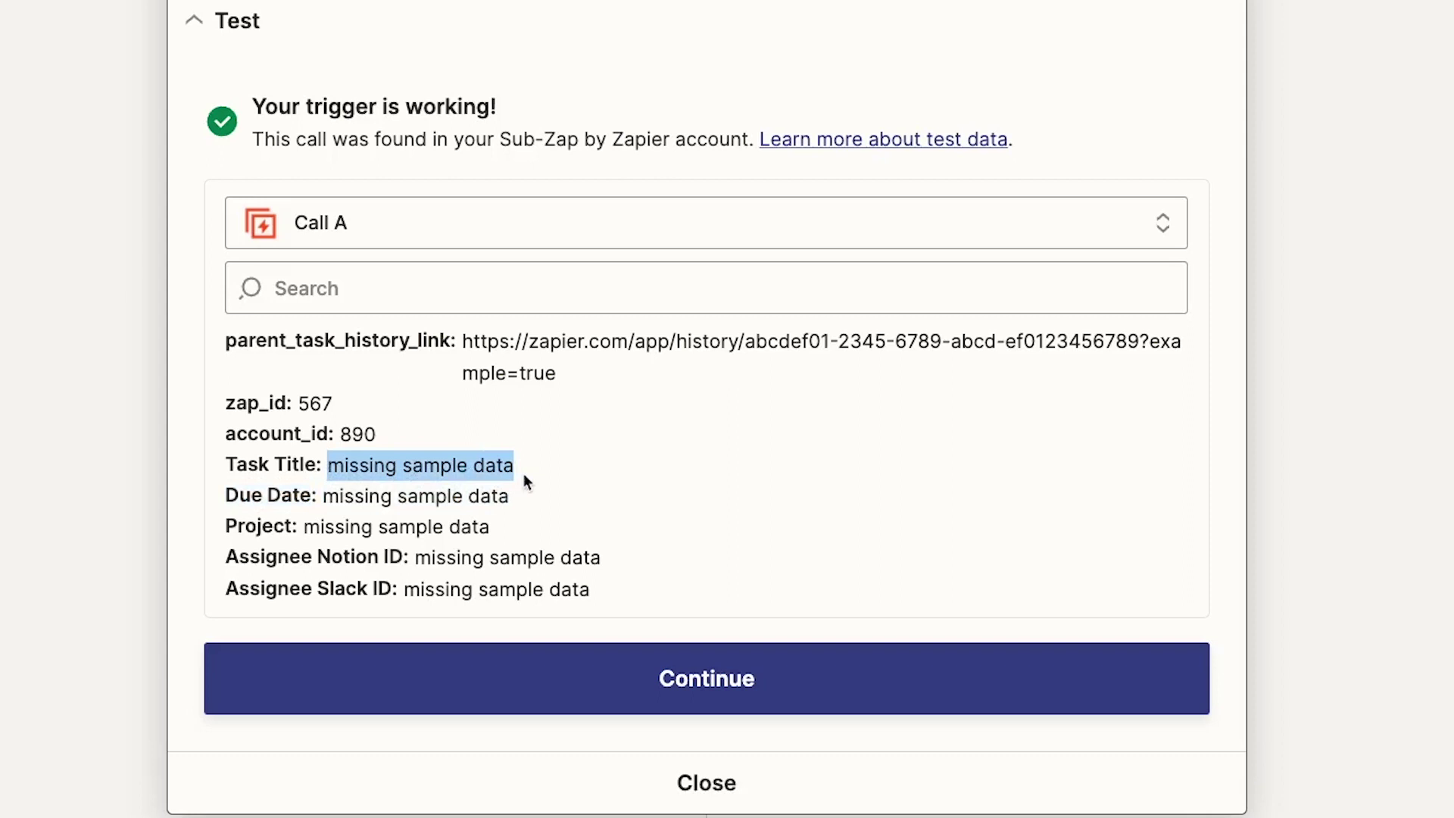
click(622, 492)
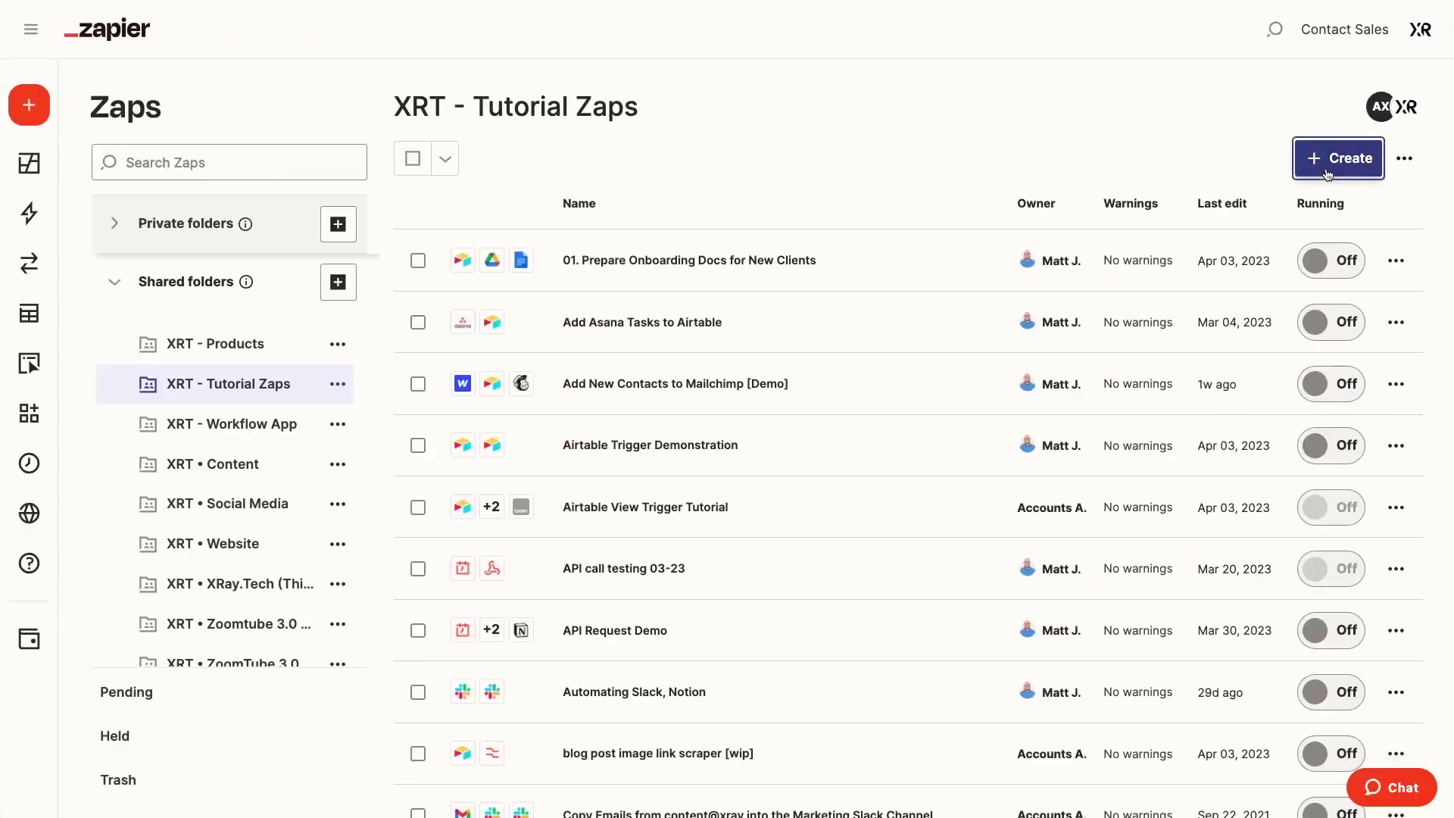
Create a new Zap titled 'Create Tasks with Airtable Form'.
click(1326, 171)
click(1281, 207)
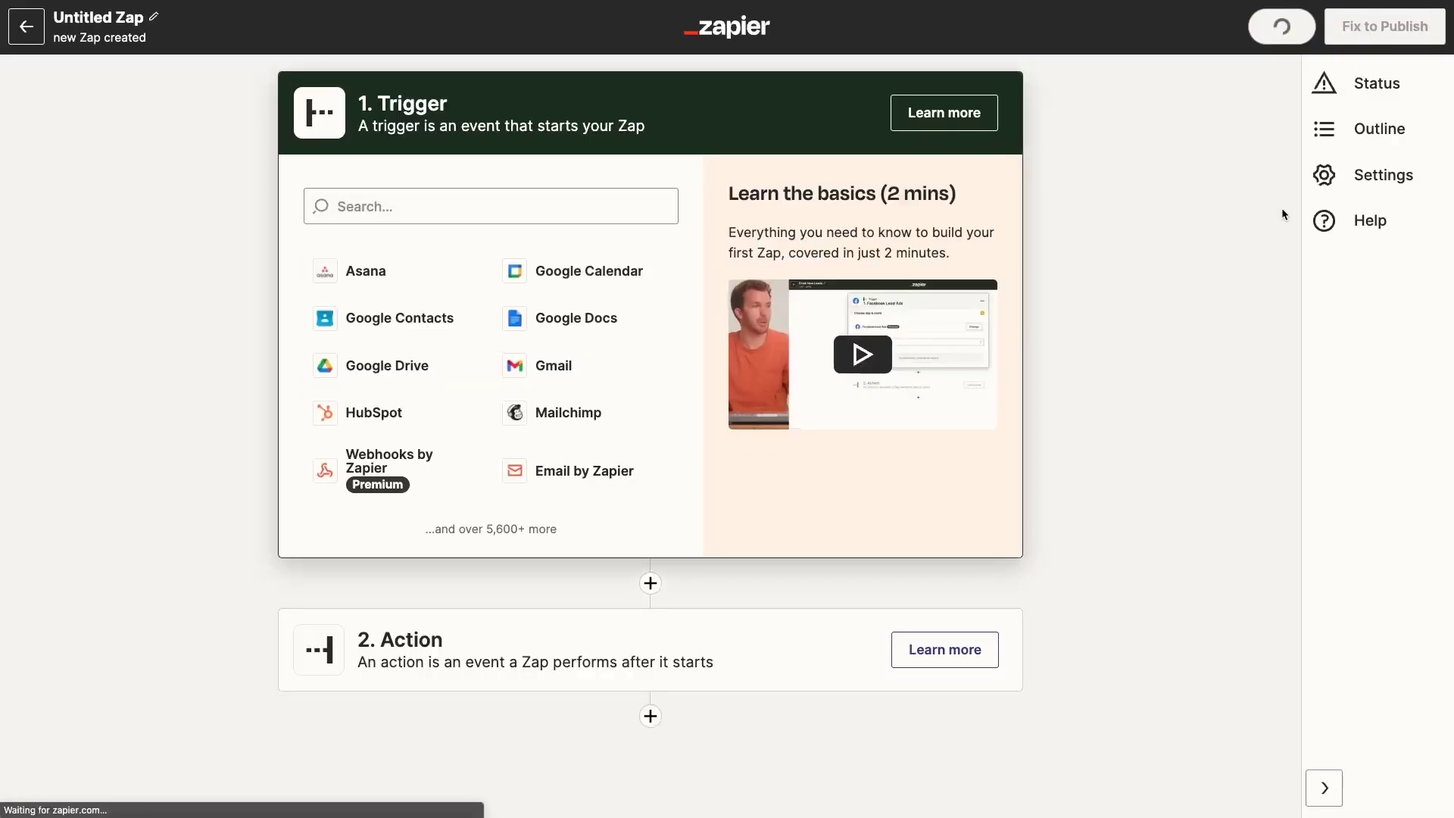
click(155, 20)
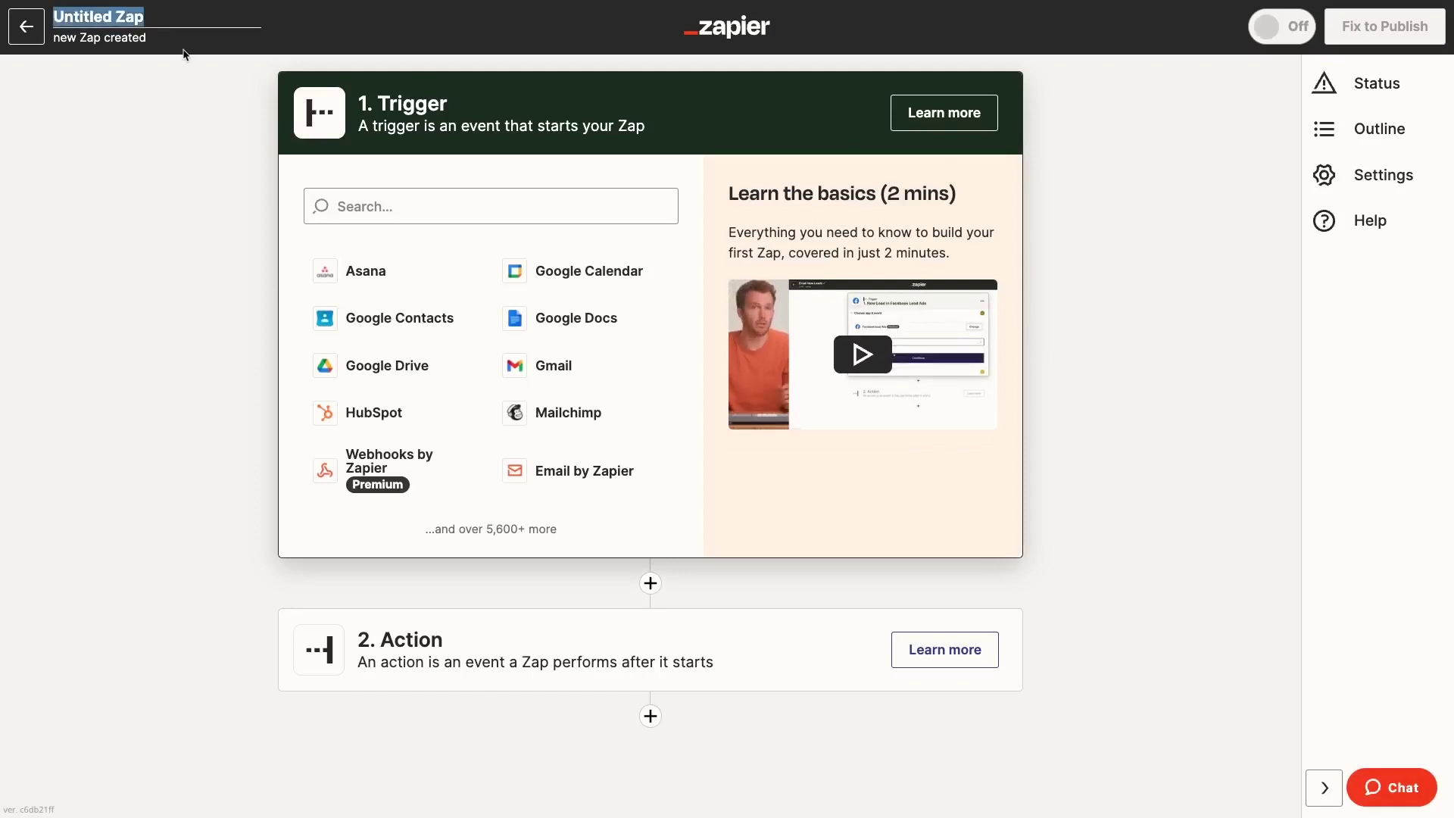
text(Create Tasks with Airtable Form)
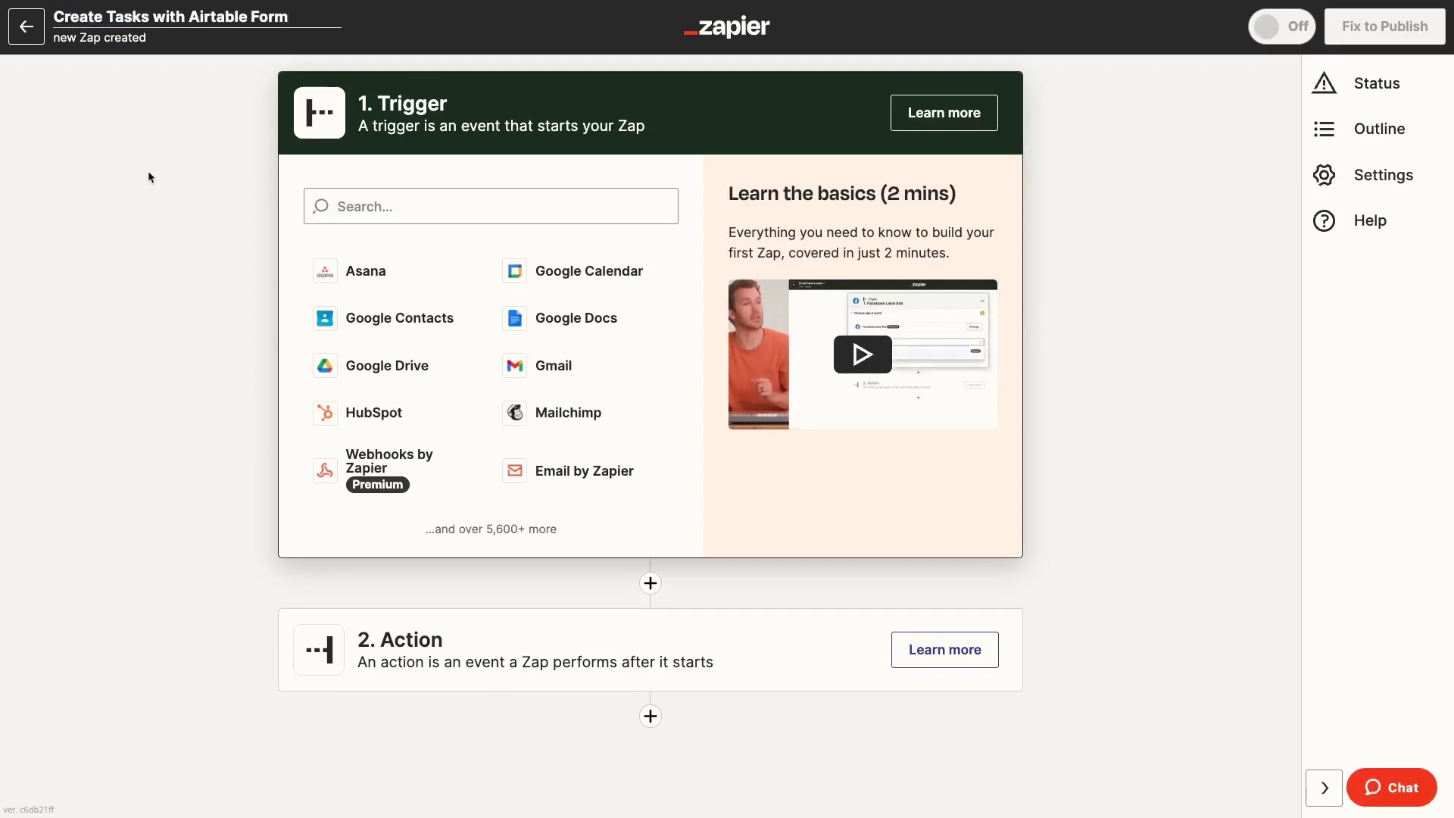
key(Return)
Set the trigger to Airtable's New Record event and connect the Airtable account.
click(371, 203)
text(airtable)
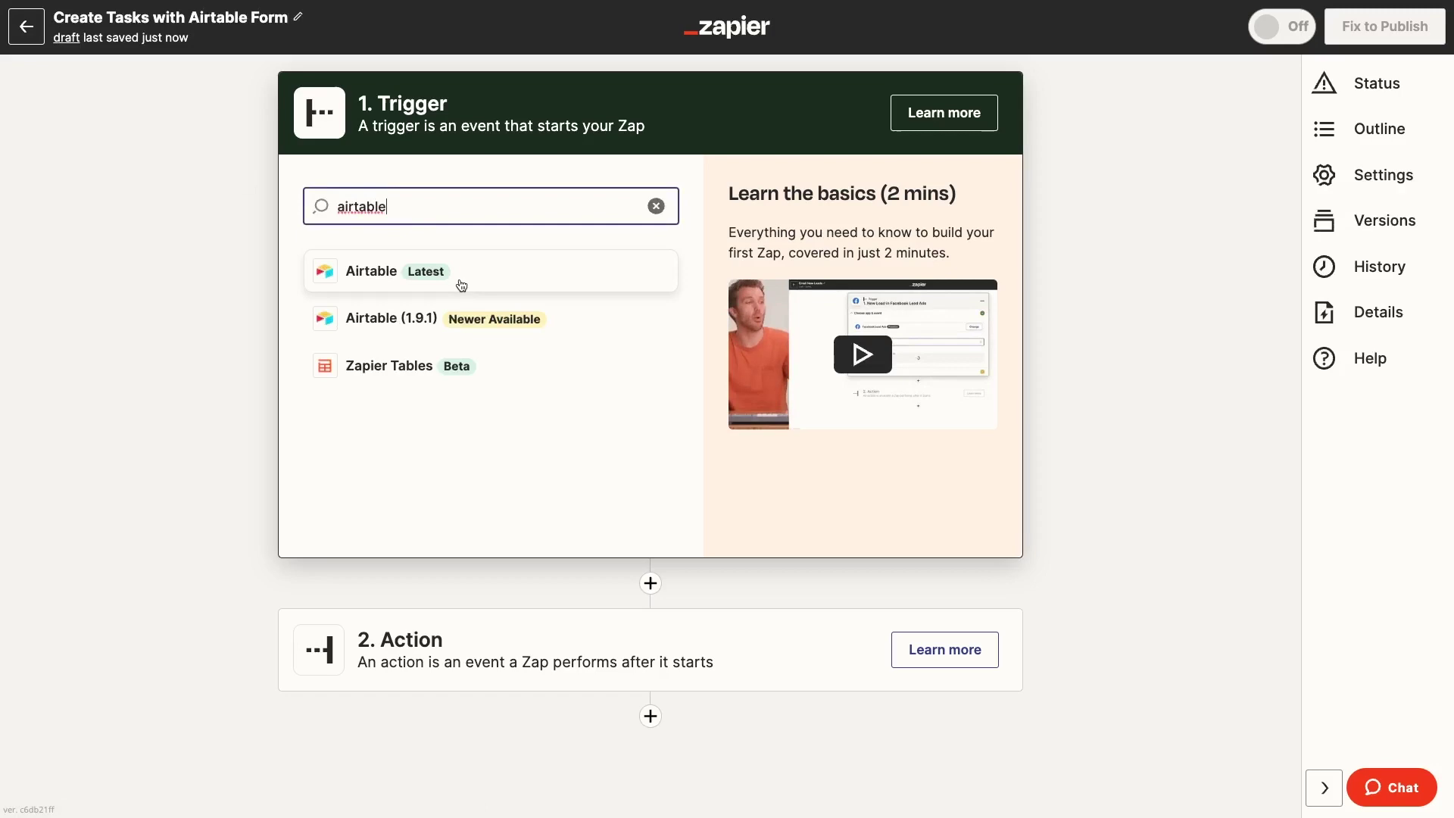
click(457, 280)
click(616, 328)
click(608, 442)
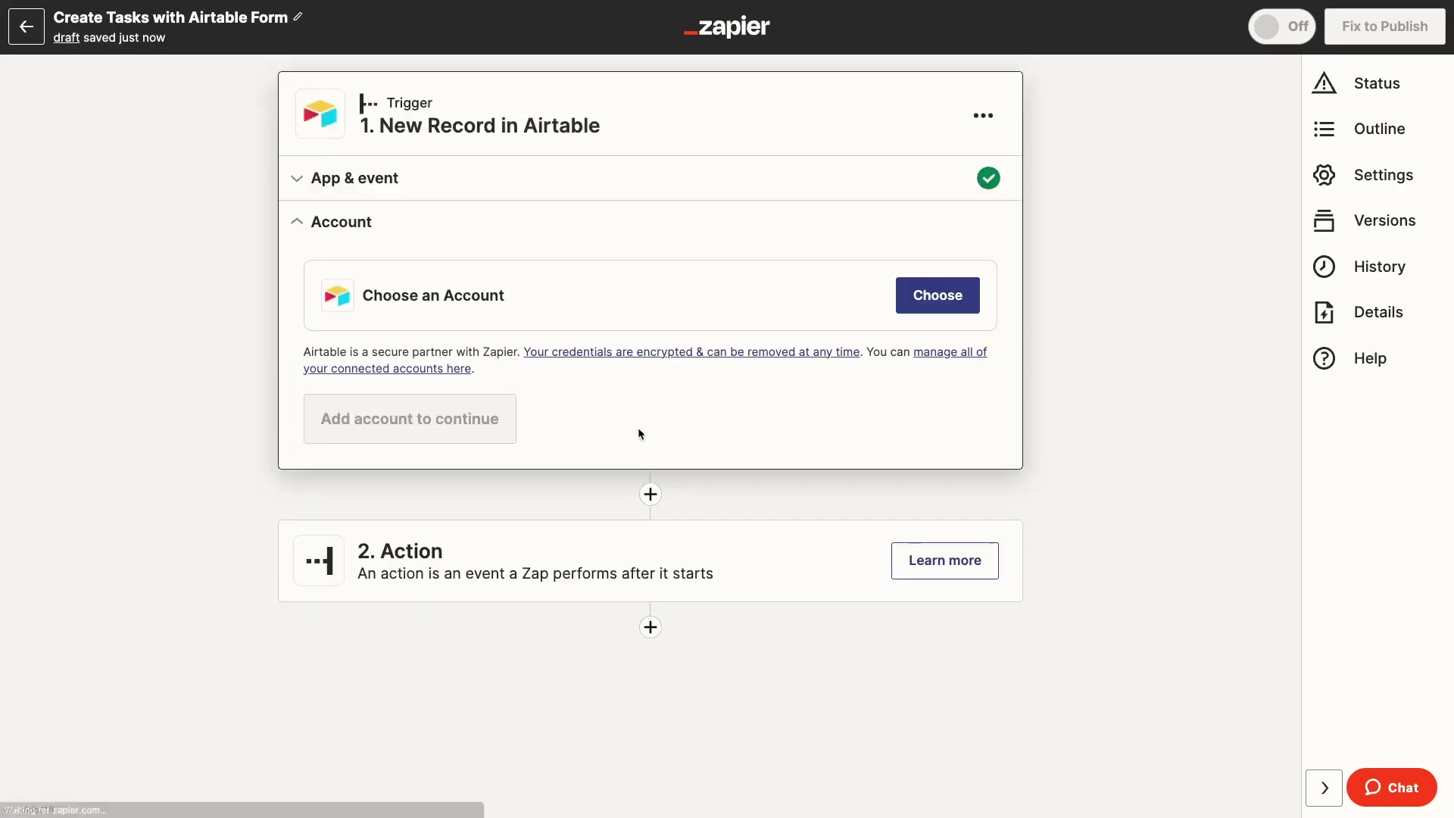
click(936, 293)
click(652, 592)
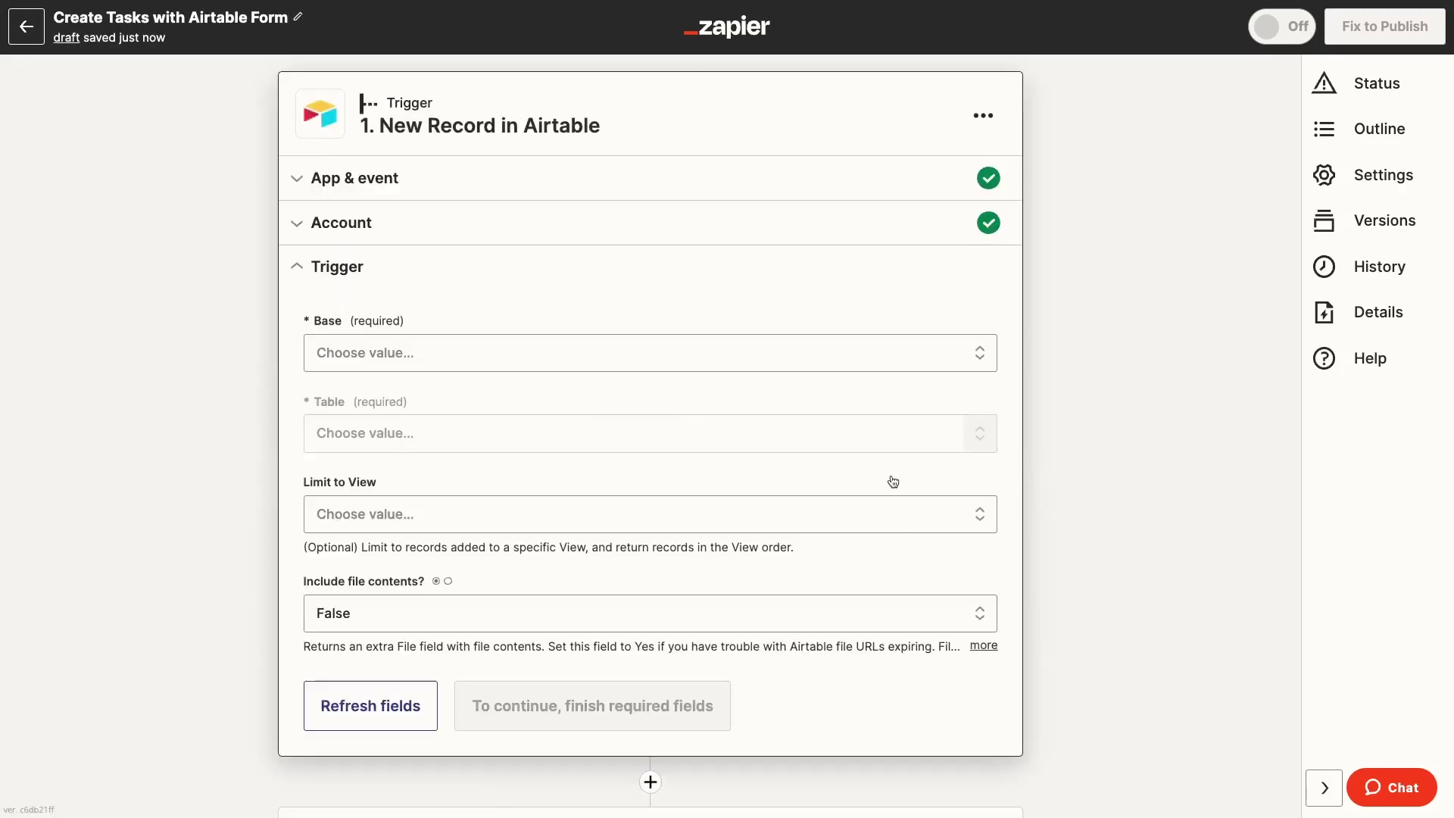
Pick base XR • Tutorial Database and table Create Notion Tasks, then confirm the trigger settings.
click(873, 353)
text(tutorial)
click(610, 645)
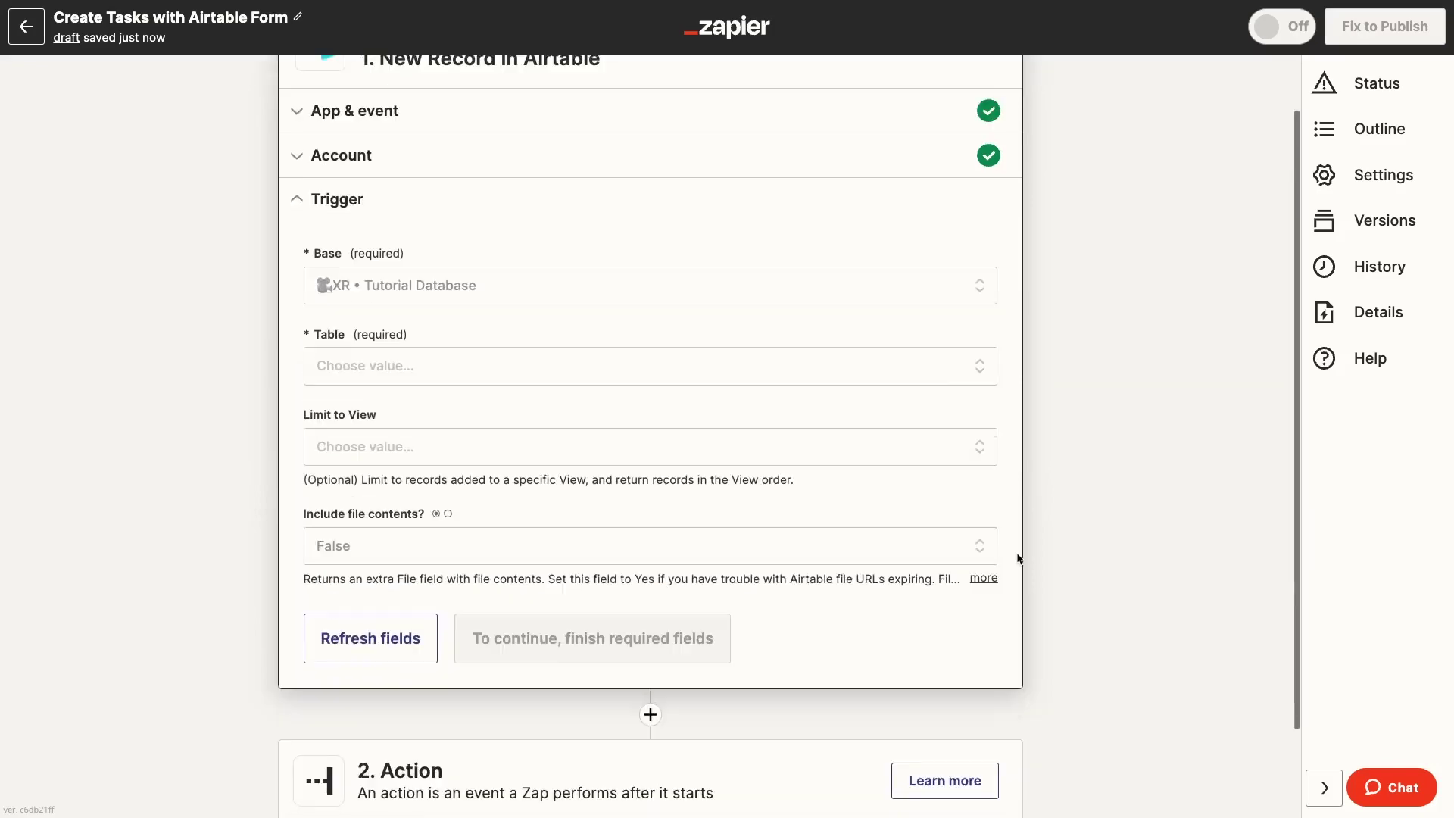
click(900, 365)
text(te Tasks)
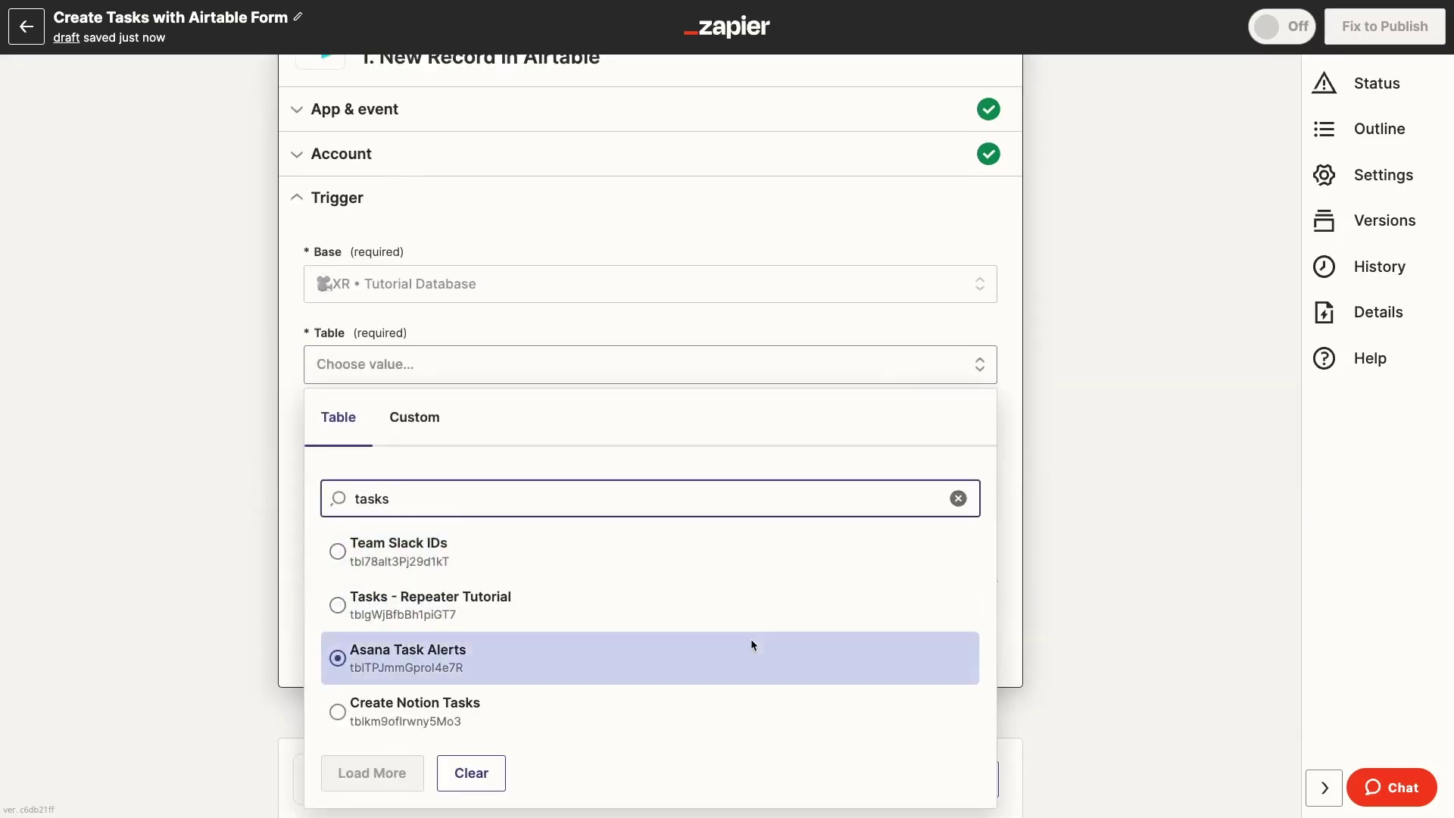
click(662, 698)
click(1119, 474)
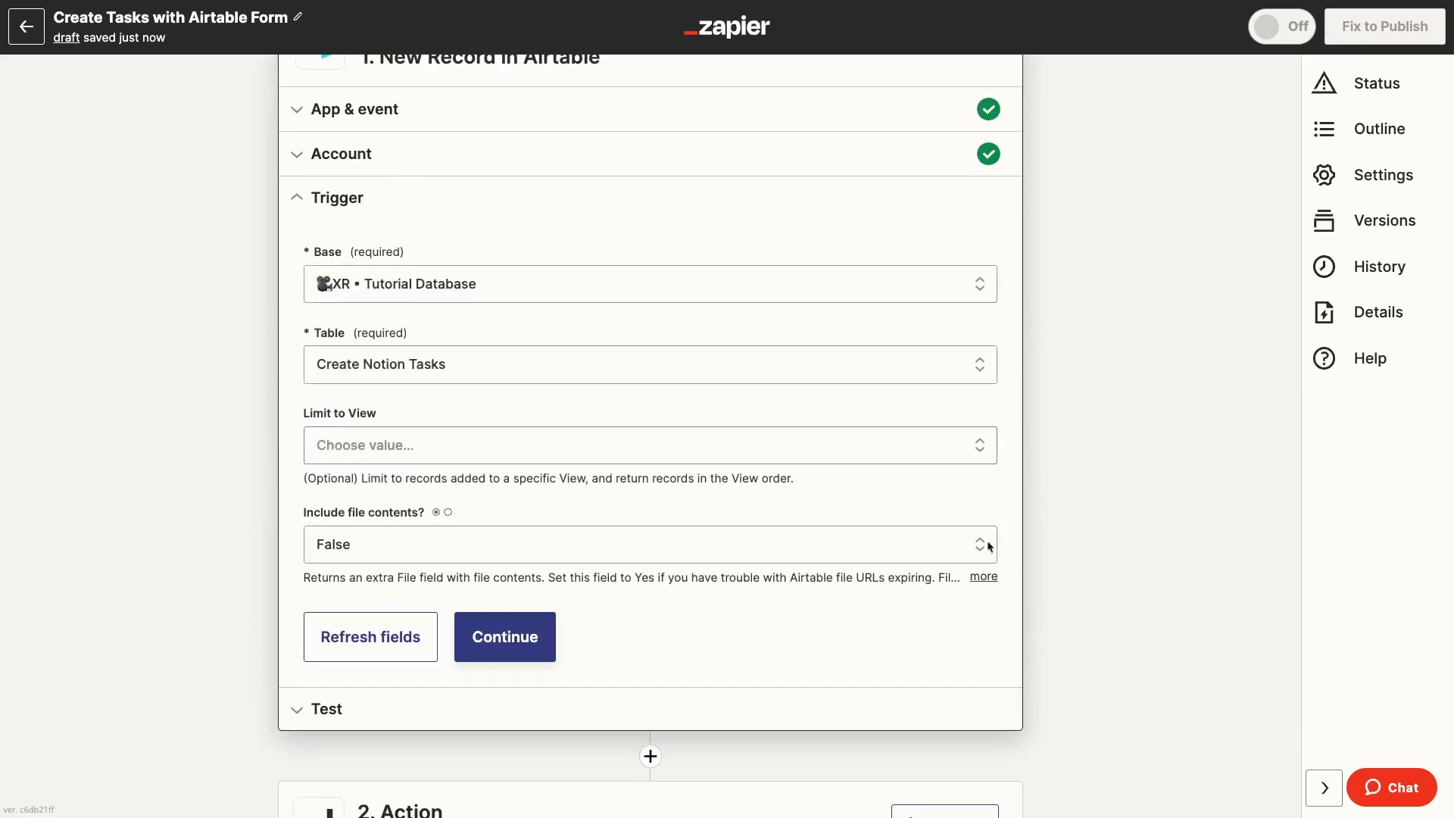
click(530, 637)
Test the trigger, find a recent record and accept it.
click(671, 580)
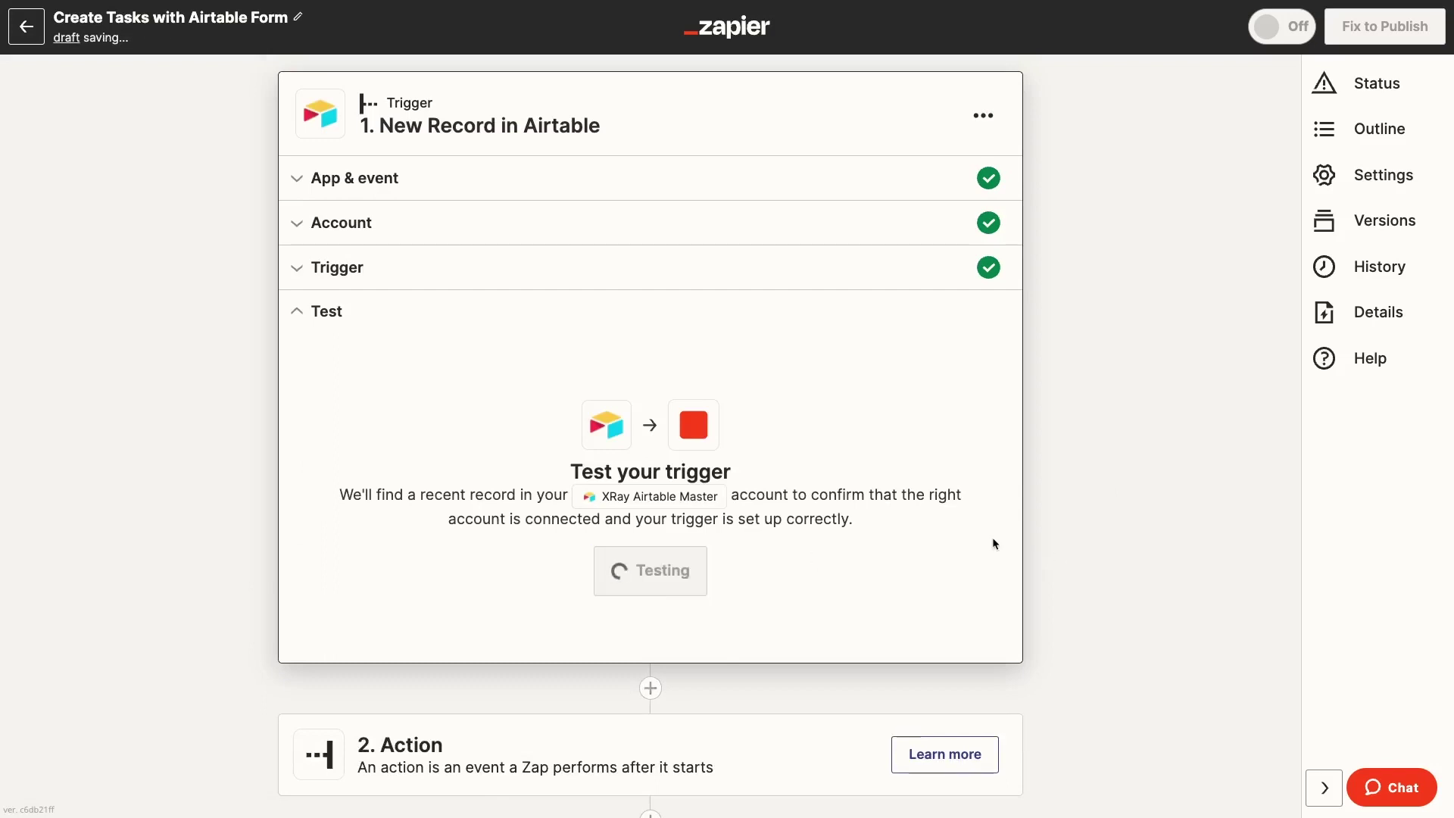
scroll(992, 538, down, 2)
scroll(992, 538, down, 4)
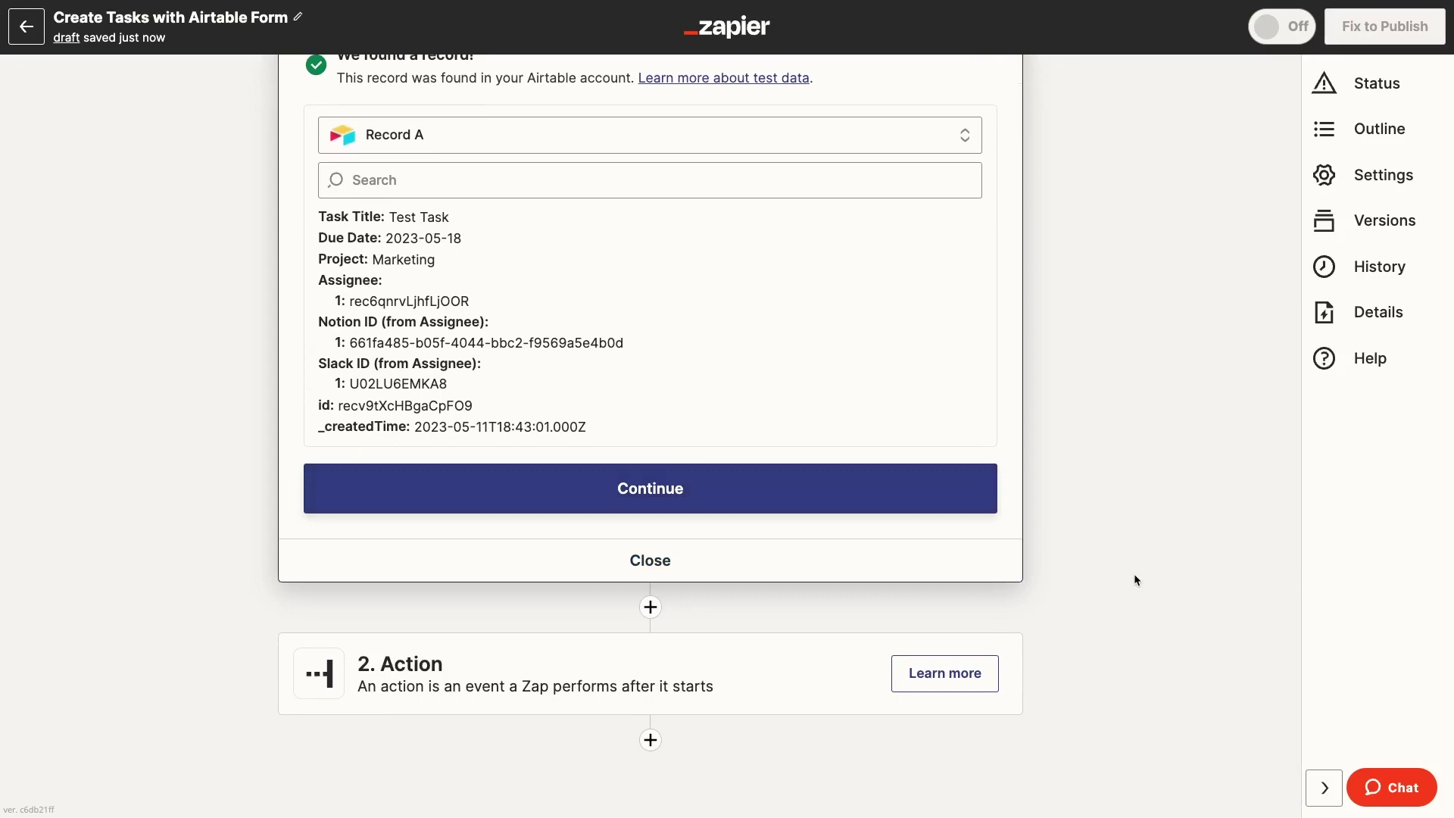
click(960, 500)
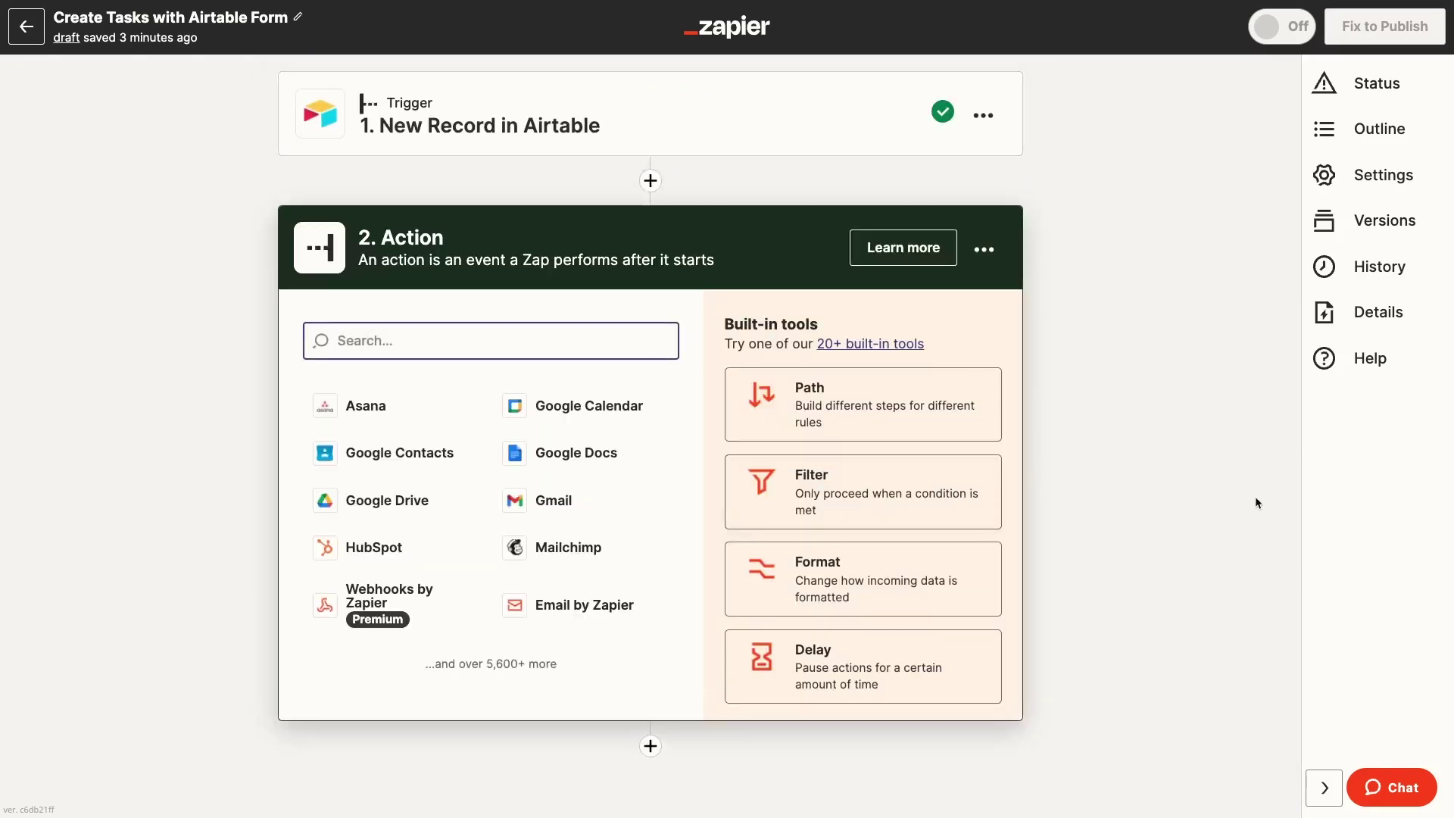
Set the action to Sub-Zap by Zapier's Call a Sub-Zap event.
text(sub)
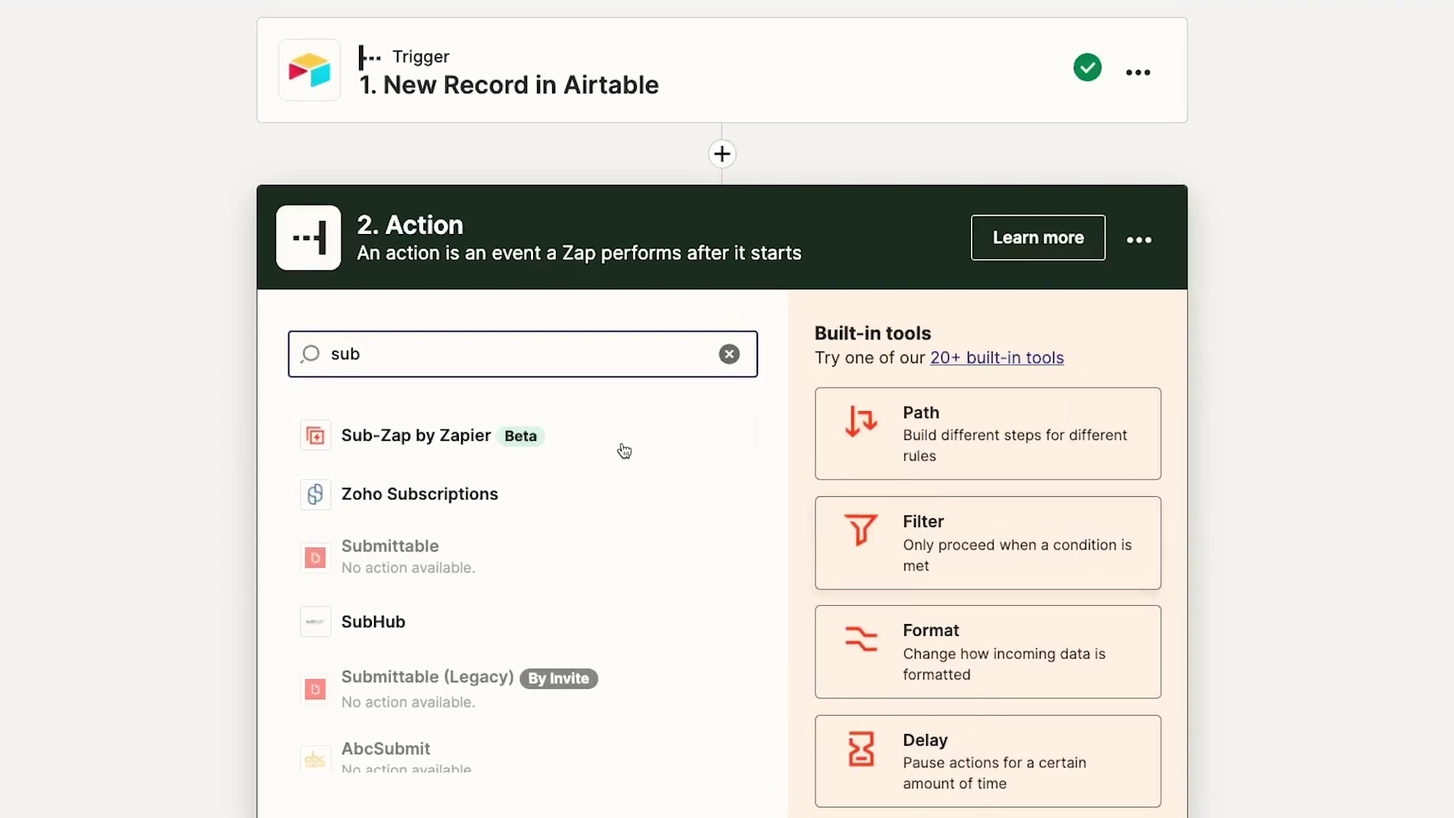
click(619, 445)
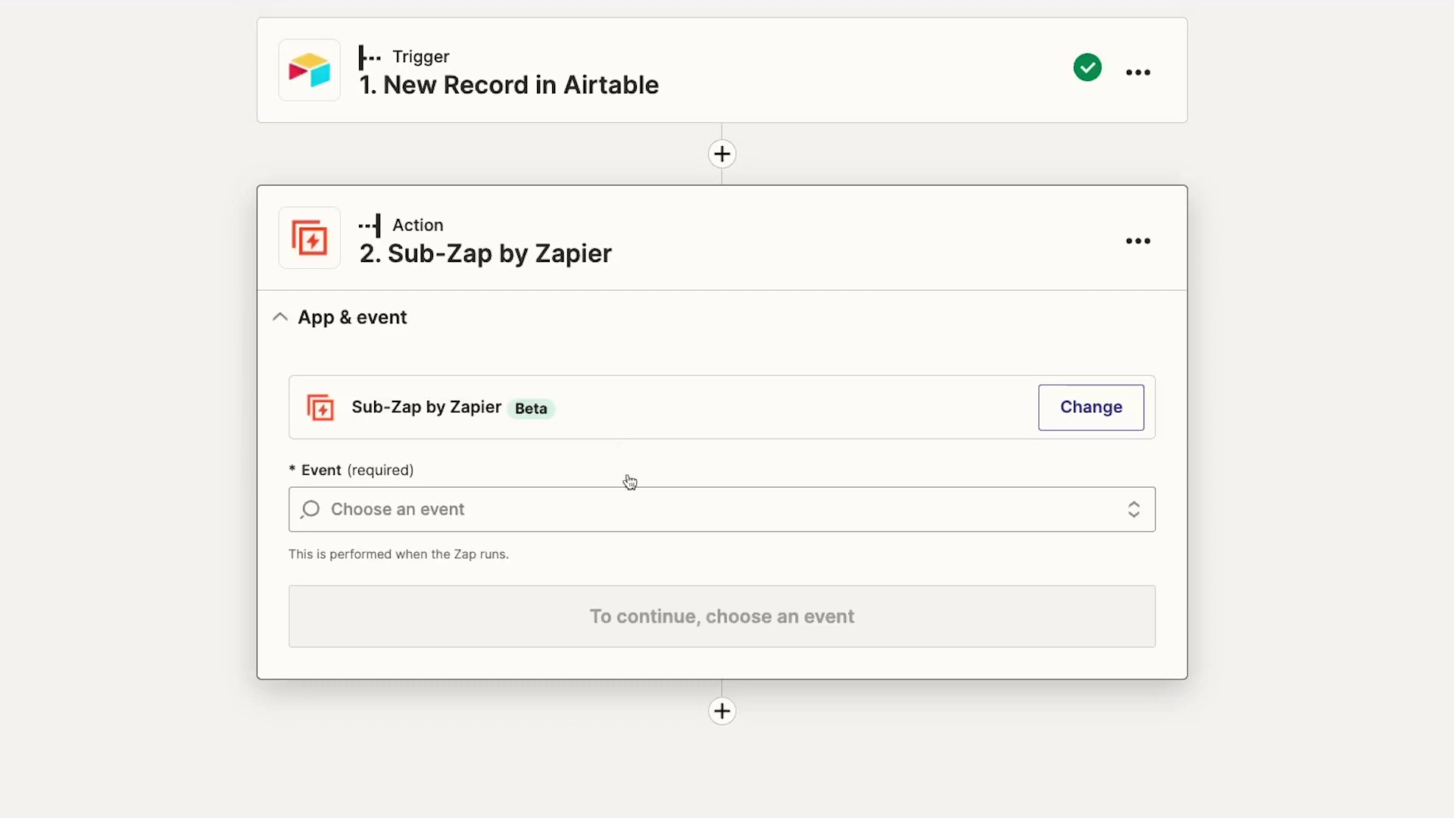
click(640, 513)
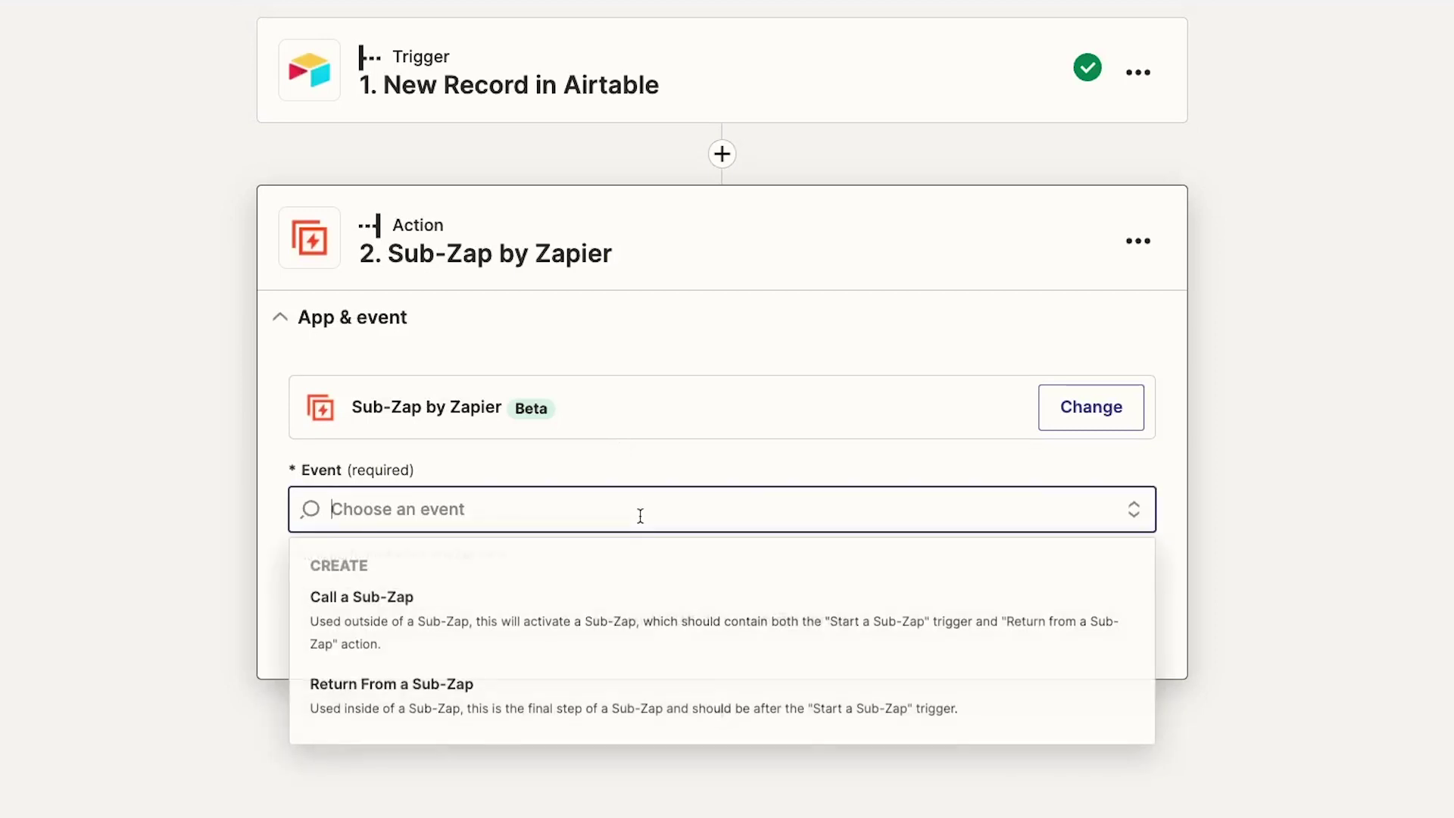
click(552, 637)
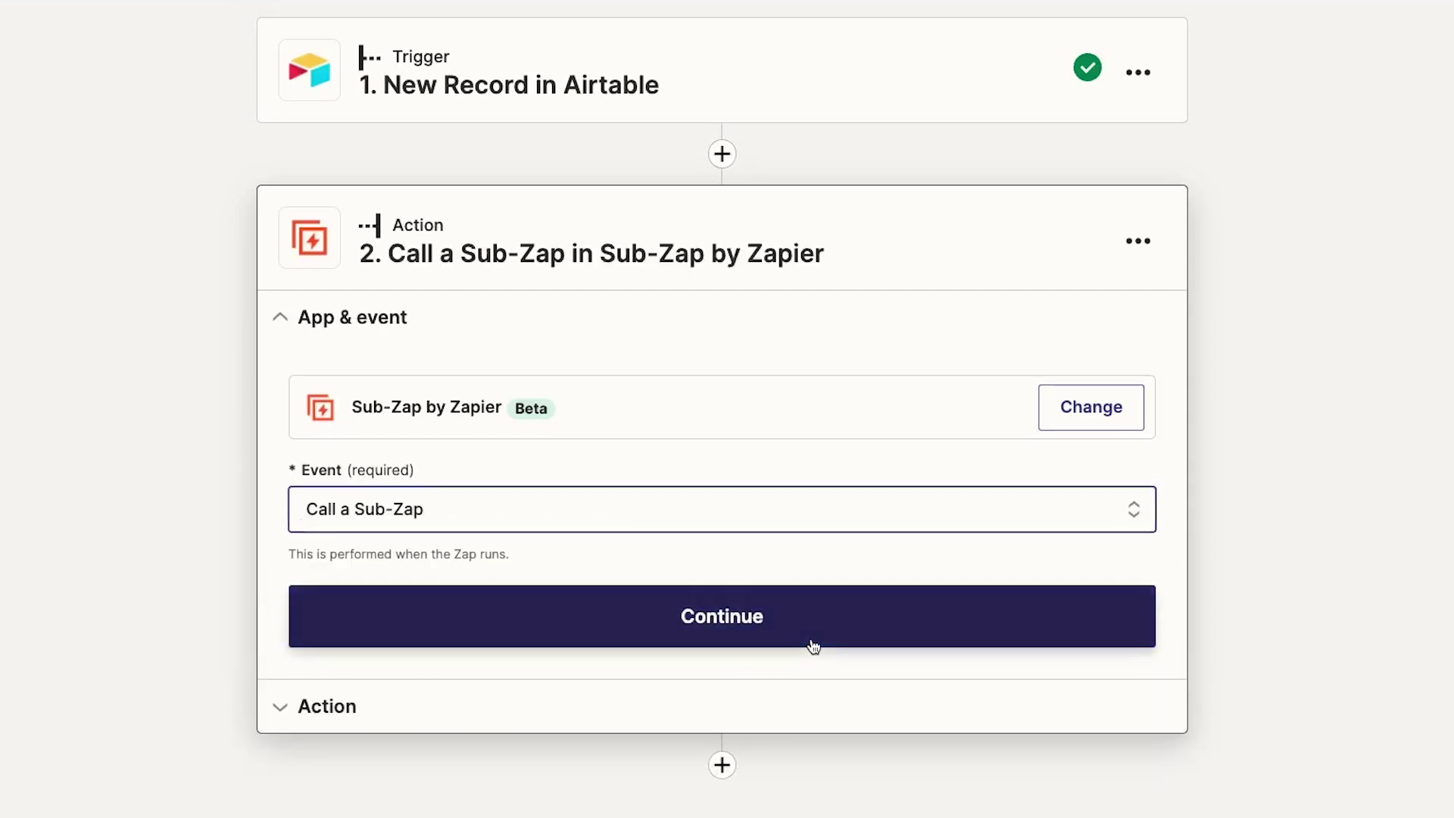
click(812, 645)
Choose the team account and the 'Create a Task in Notion and Alert Assignee in Slack' Sub-Zap.
click(786, 486)
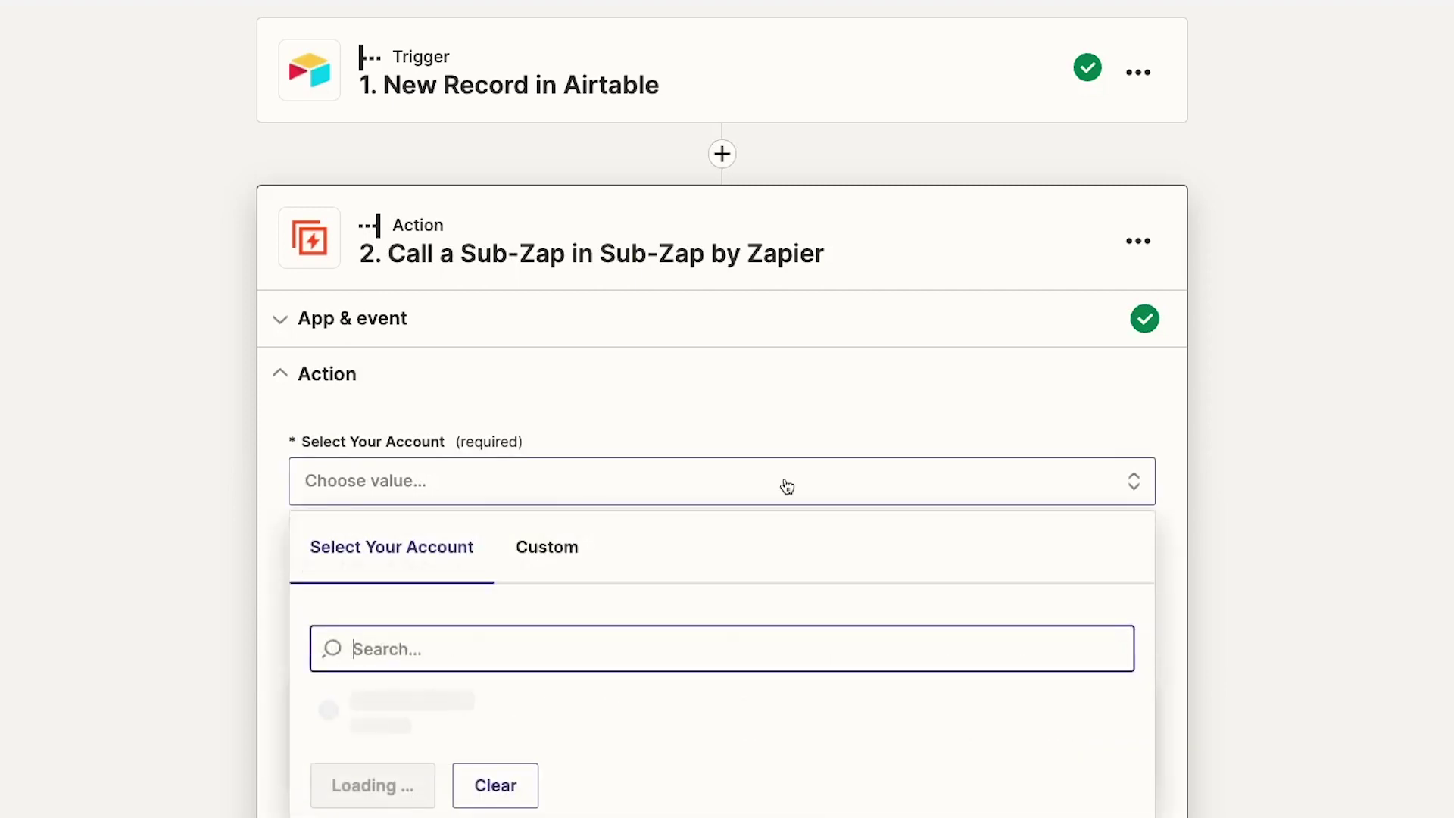
click(639, 717)
click(712, 611)
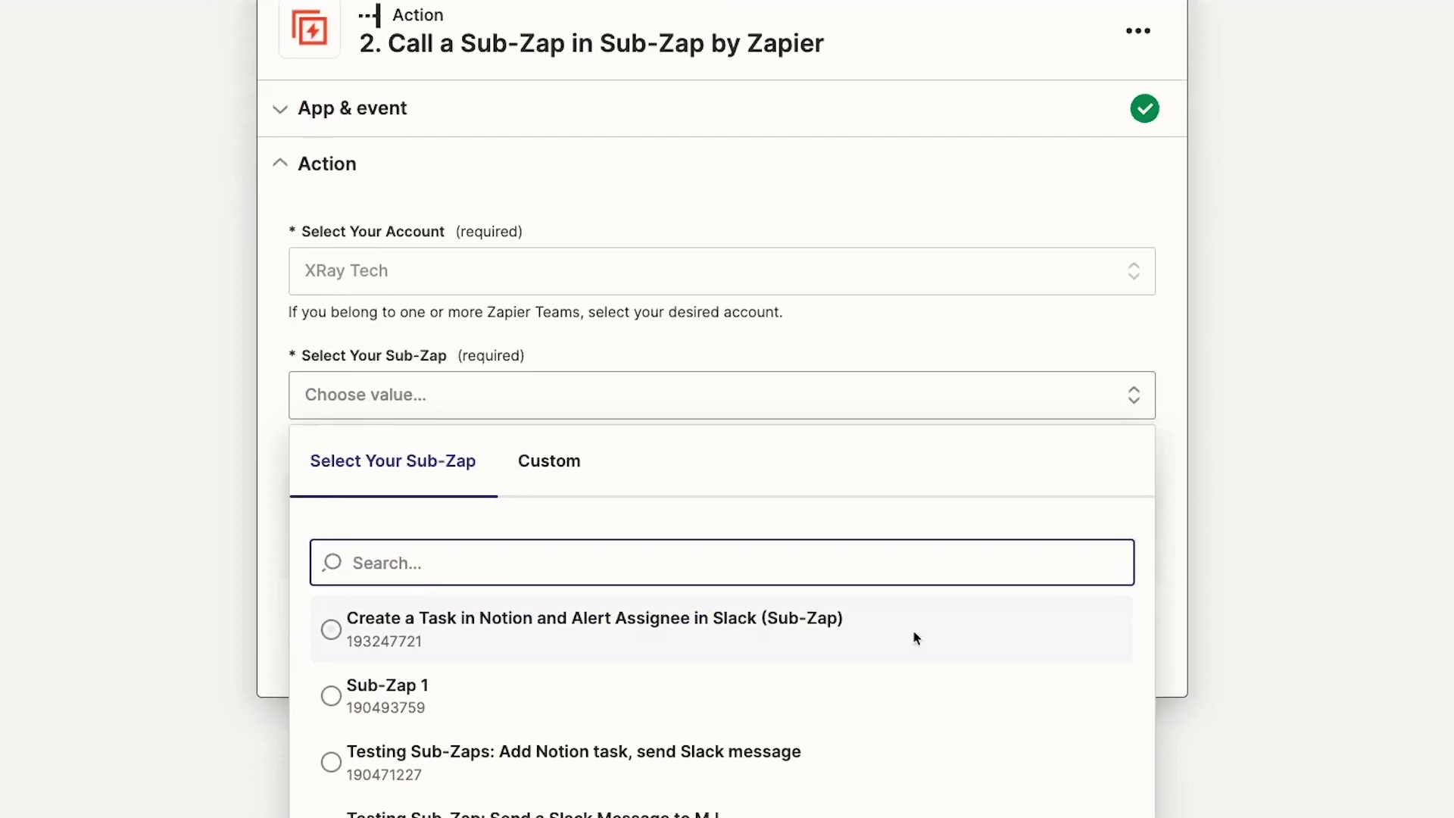
click(834, 632)
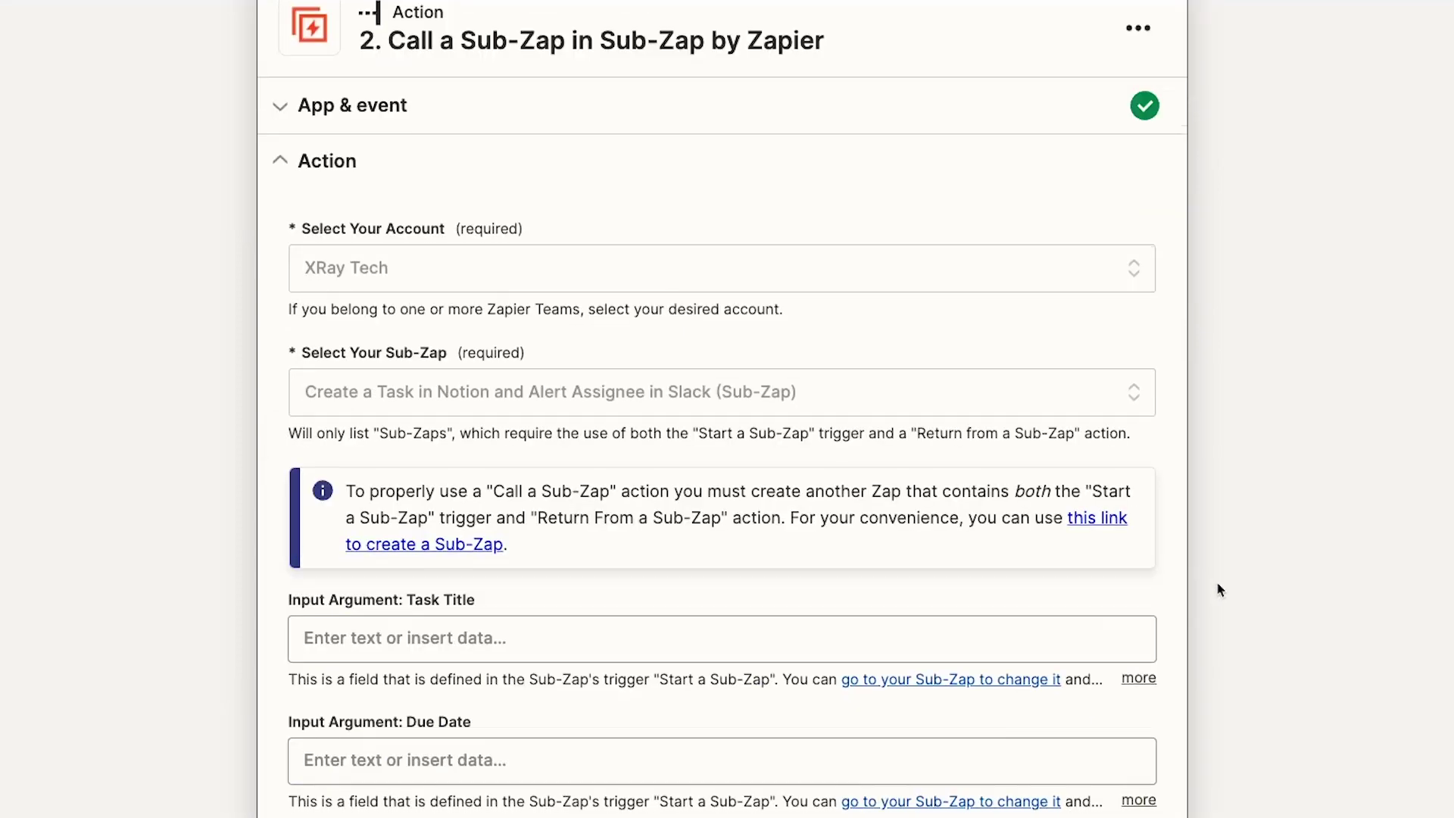
Map Task Title, Due Date, Project, Assignee Notion ID and Assignee Slack ID to the Airtable record's fields.
click(878, 330)
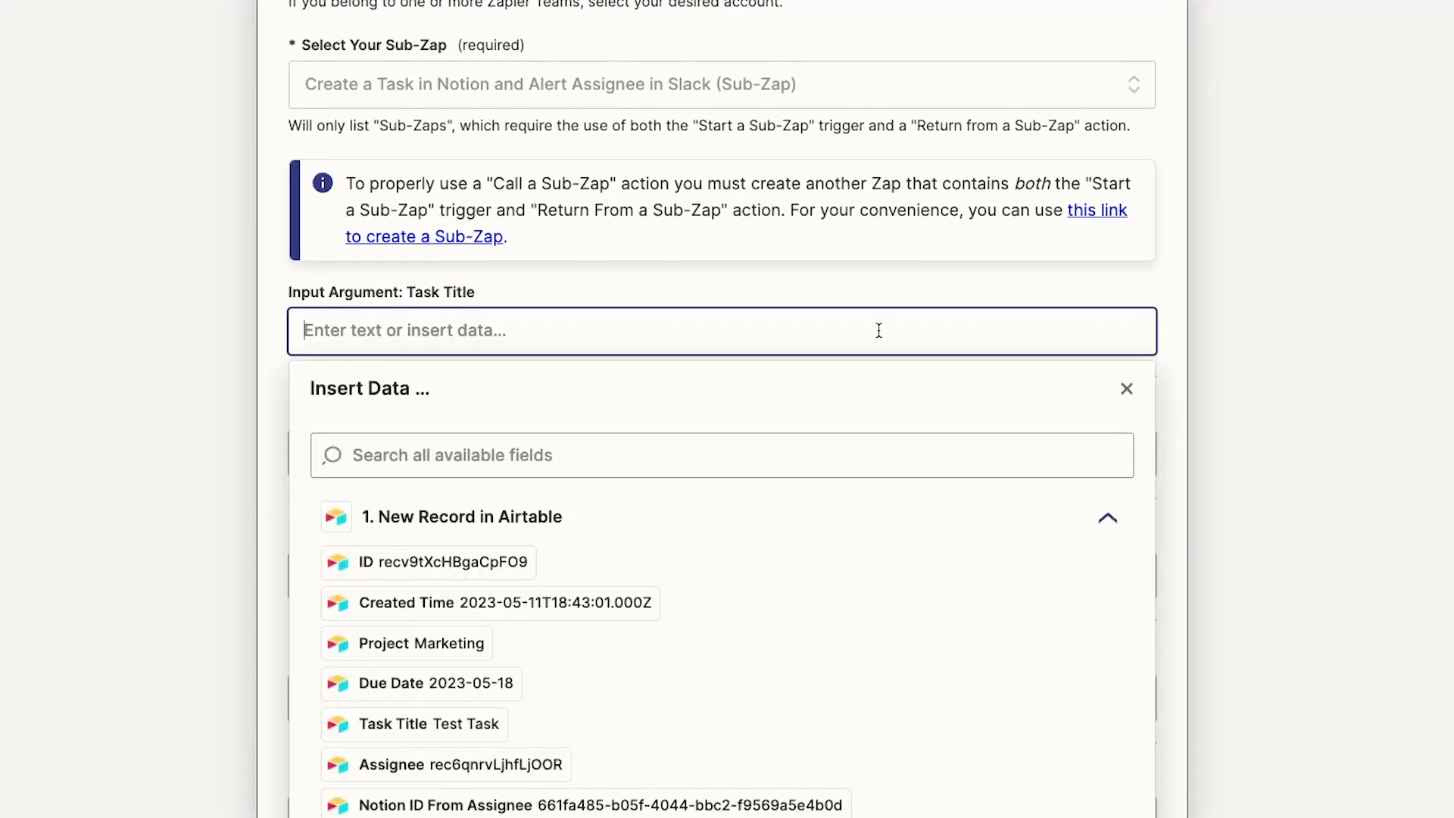
click(469, 723)
click(416, 457)
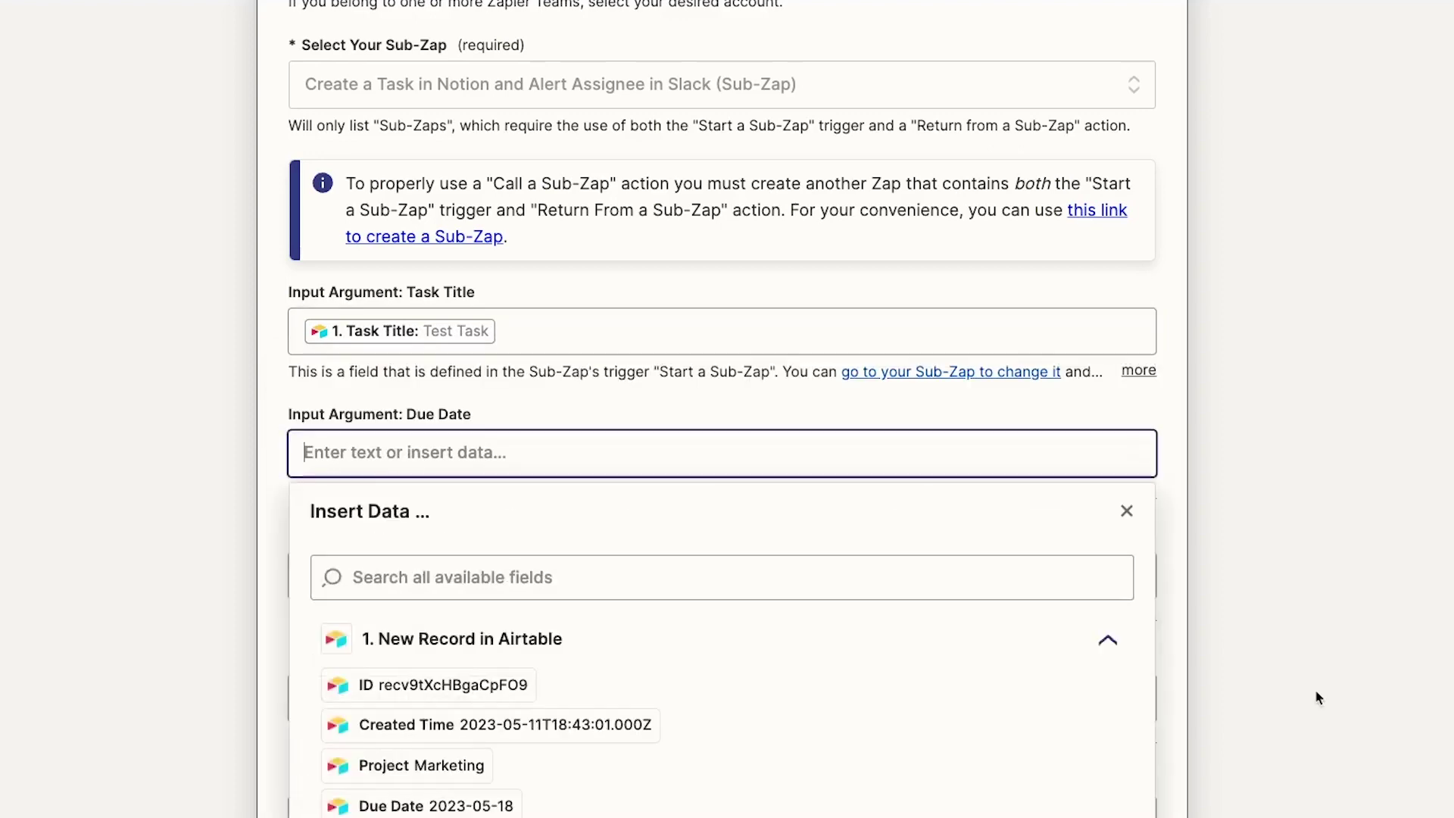
click(435, 804)
click(737, 568)
click(421, 685)
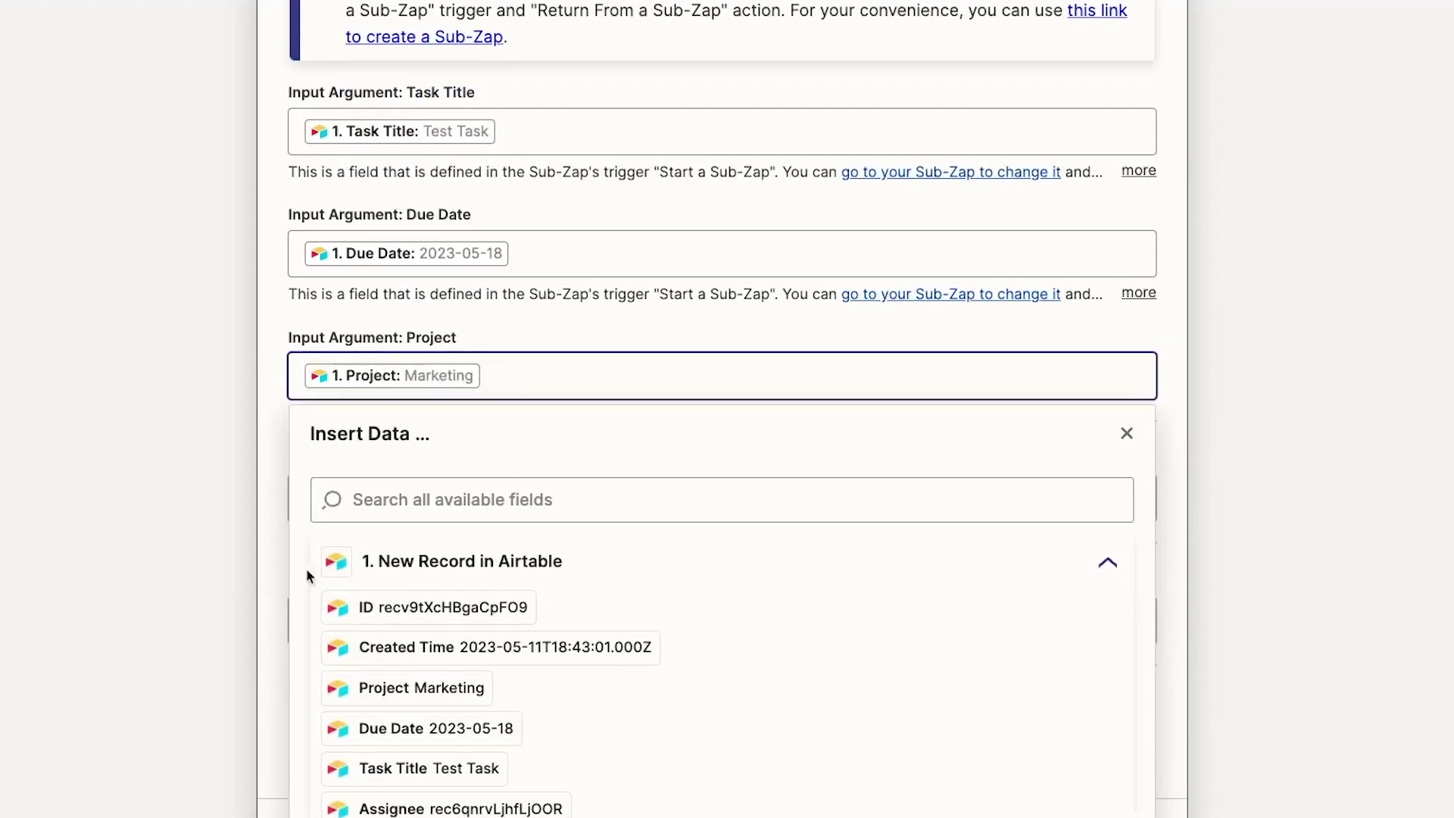
click(393, 499)
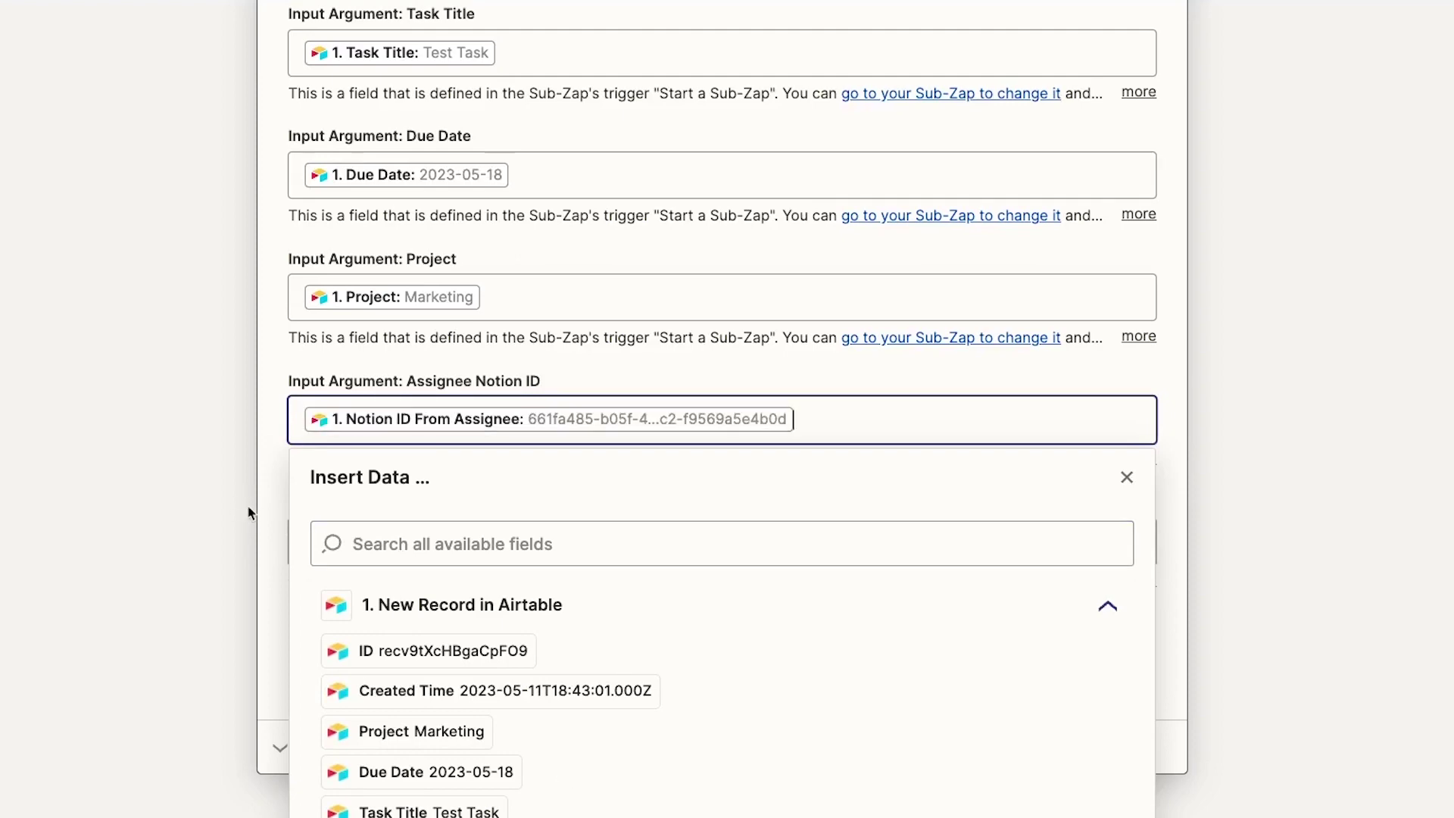
click(503, 597)
scroll(719, 719, down, 1)
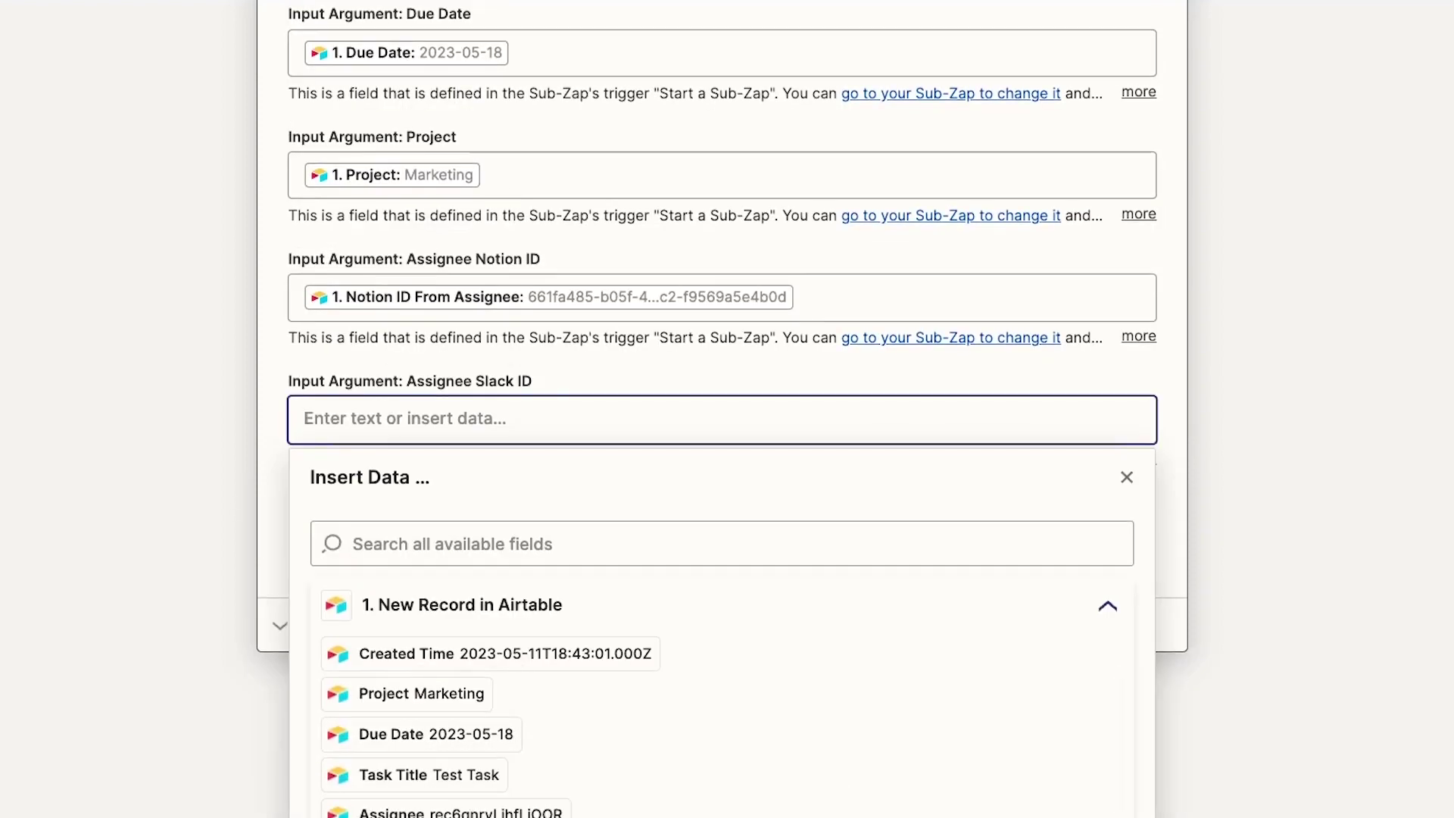
click(455, 780)
Confirm the Sub-Zap arguments and send a test call, which fails without a Return step.
click(573, 713)
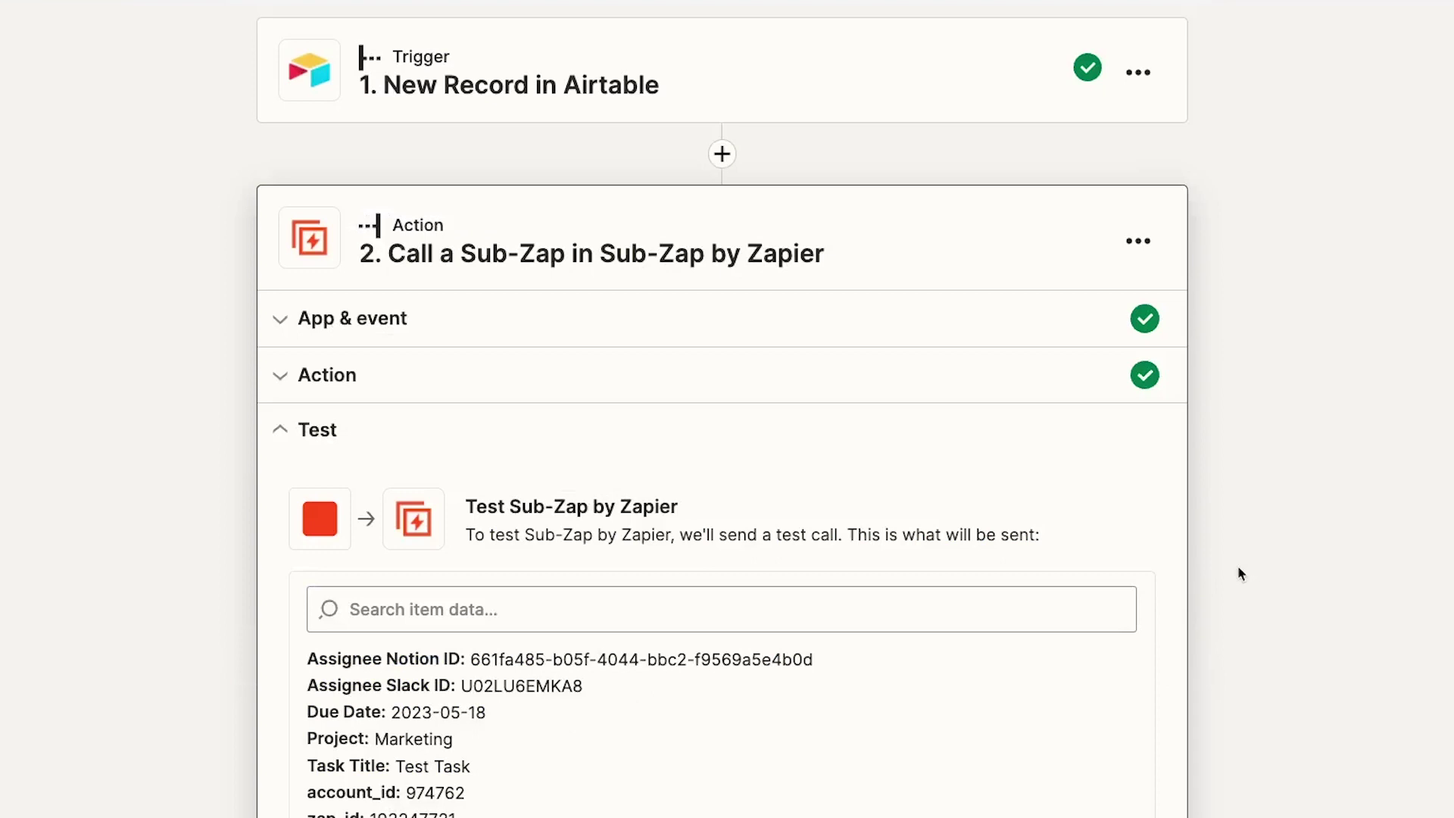
scroll(1302, 578, down, 2)
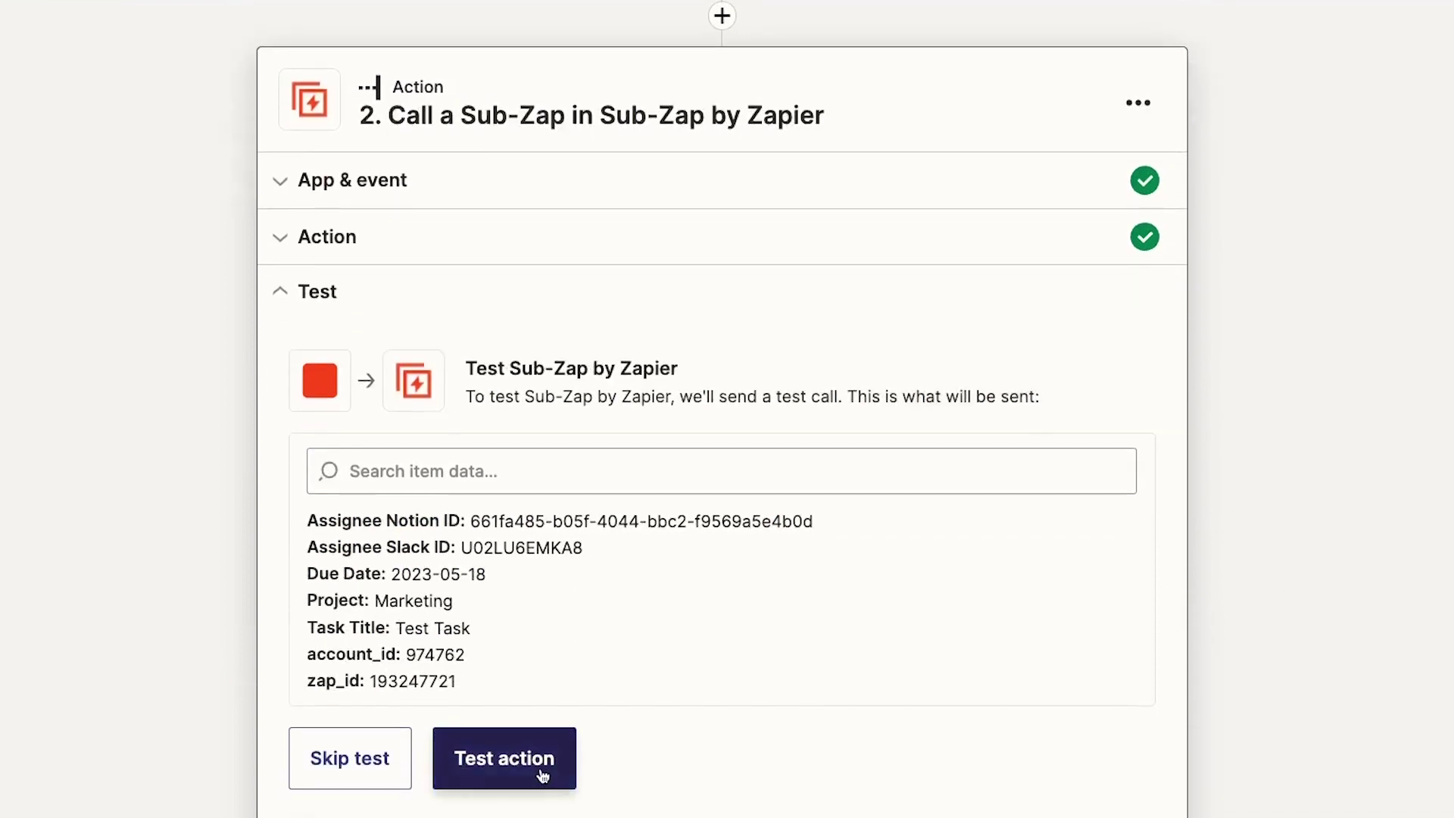
click(542, 774)
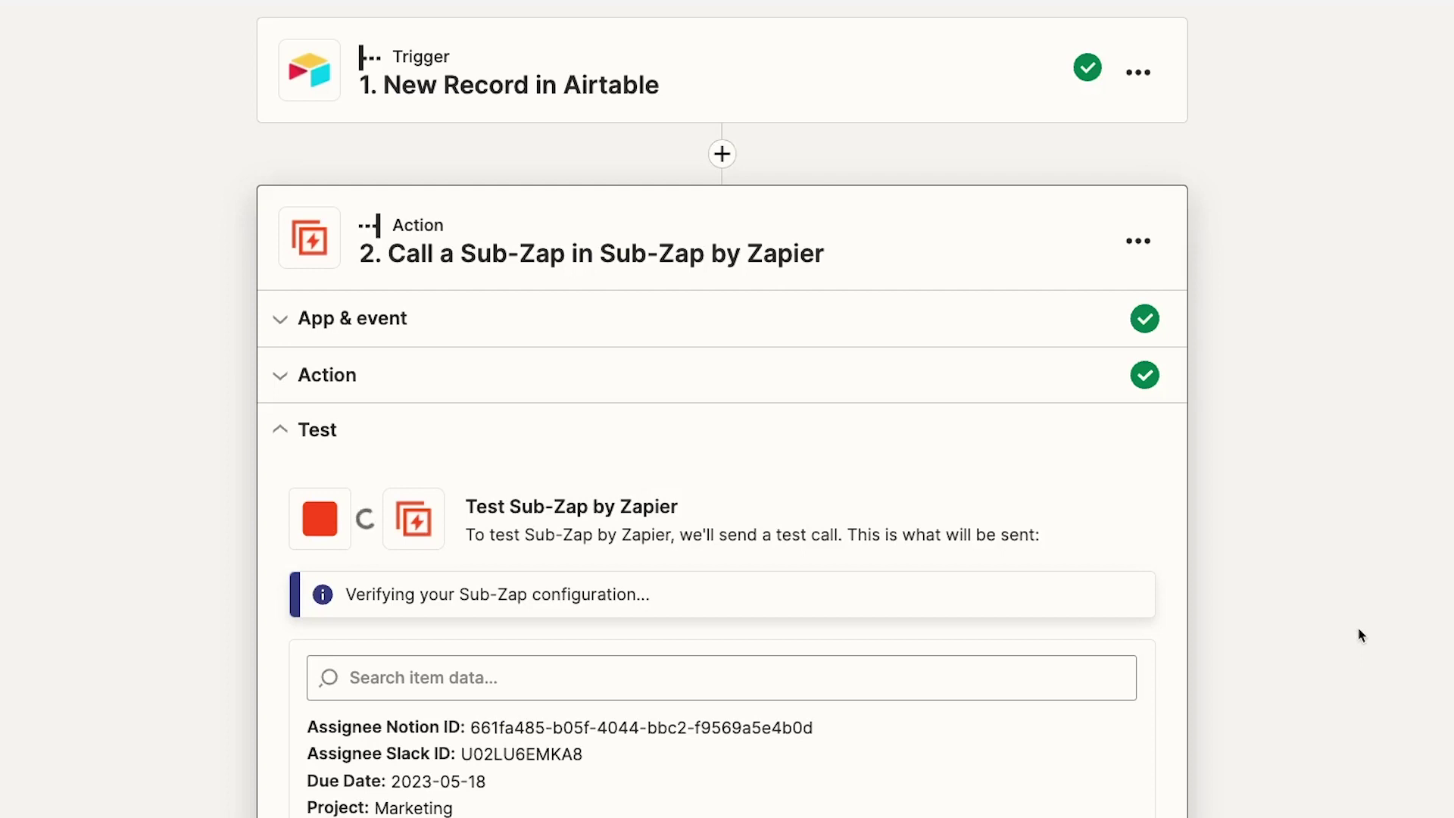
scroll(1310, 649, down, 2)
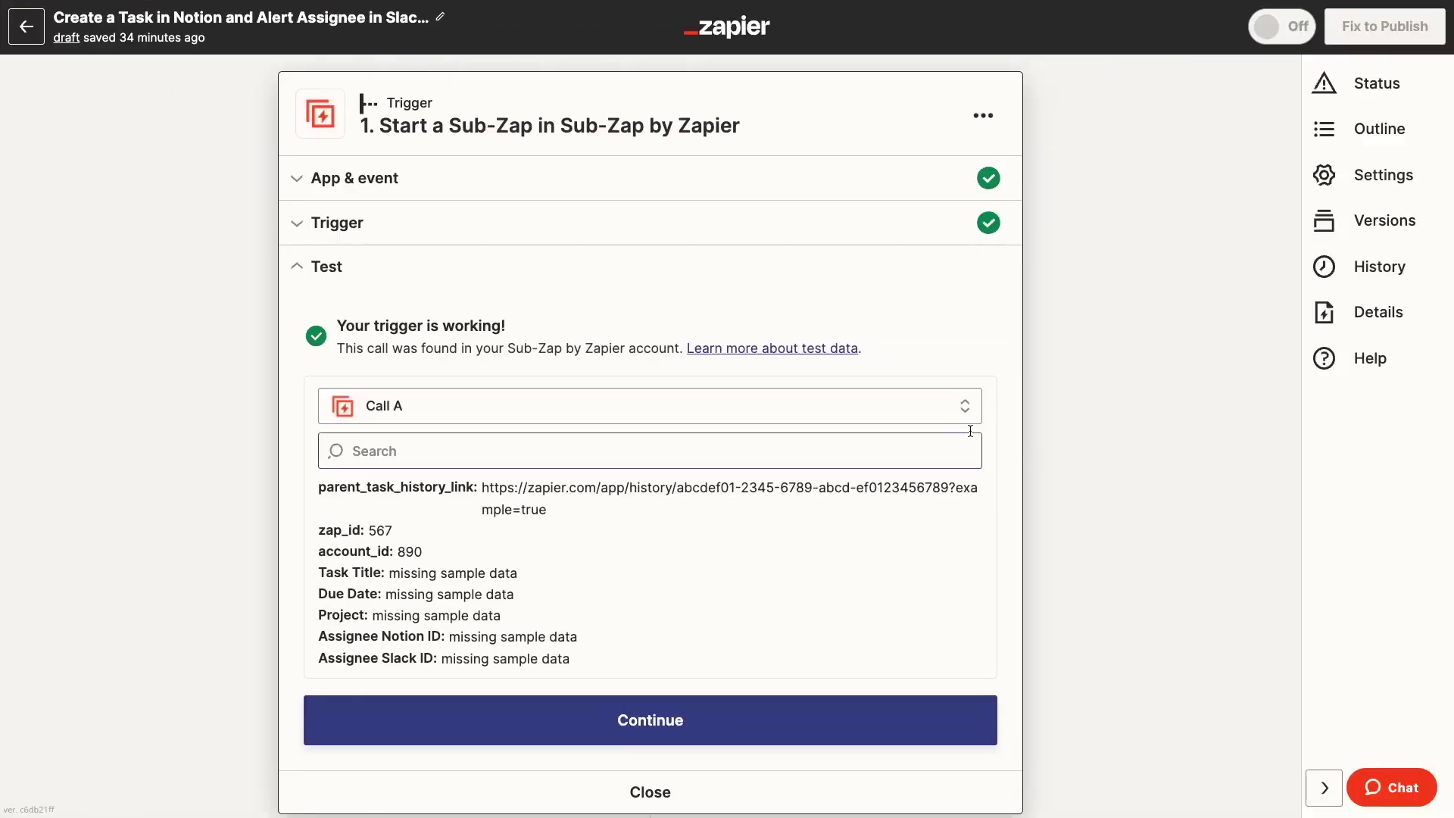
Load more sample calls and pick Call B (Test Task, 2023-05-18, Marketing) as the trigger sample.
click(949, 417)
click(728, 564)
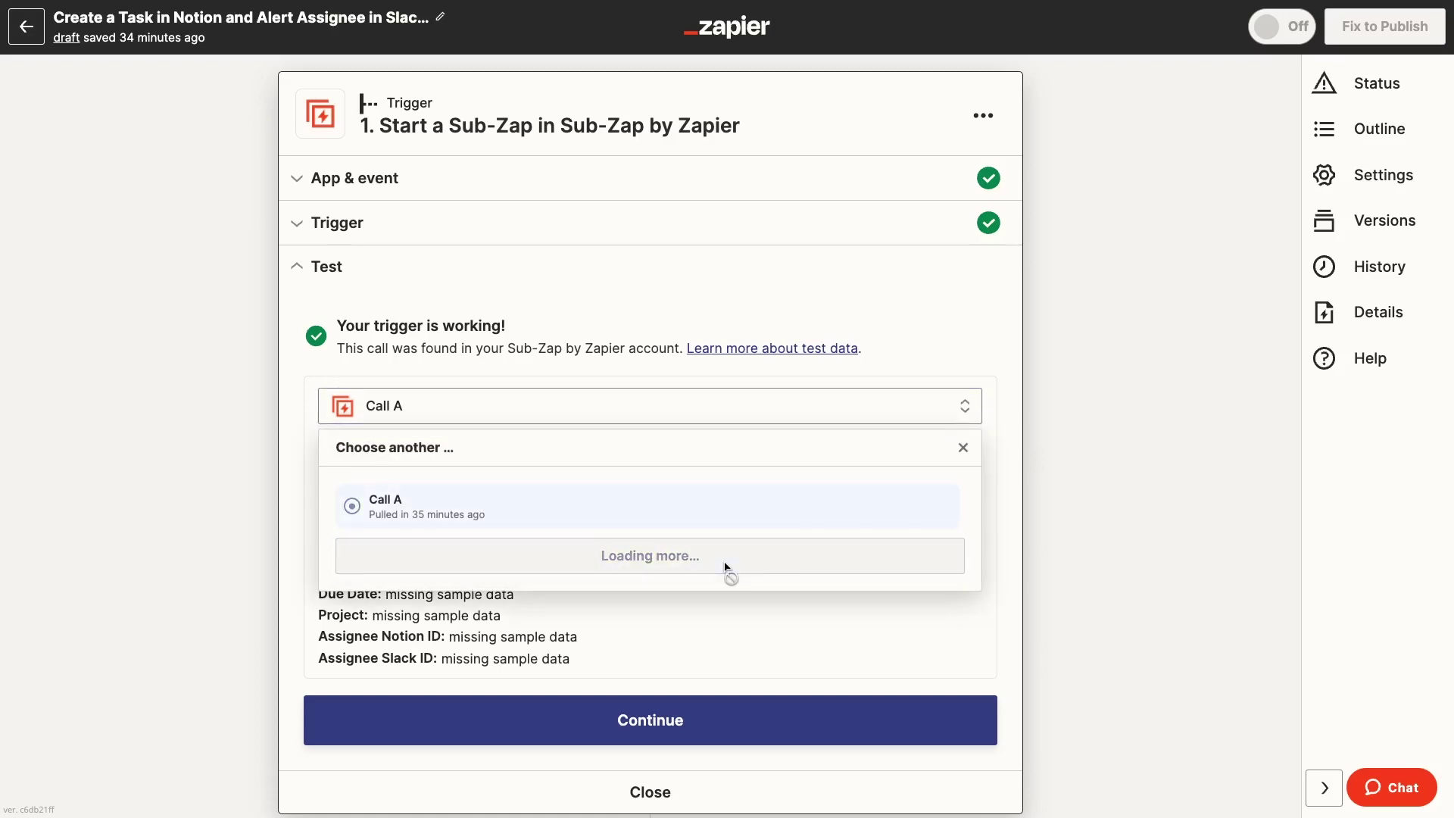
click(824, 518)
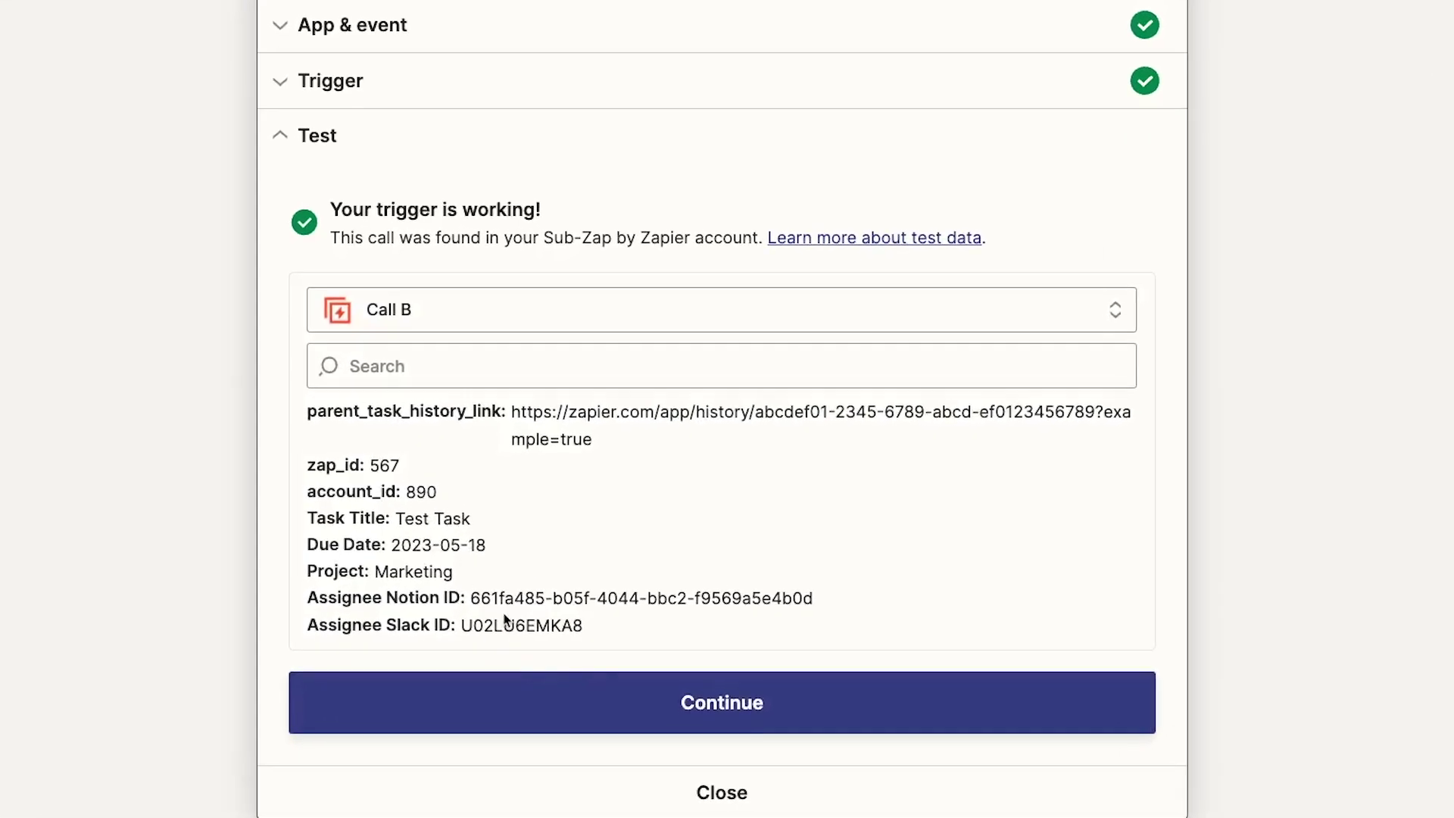
Add Notion's Create Database Item as step 2, using the first connected Notion account.
click(614, 686)
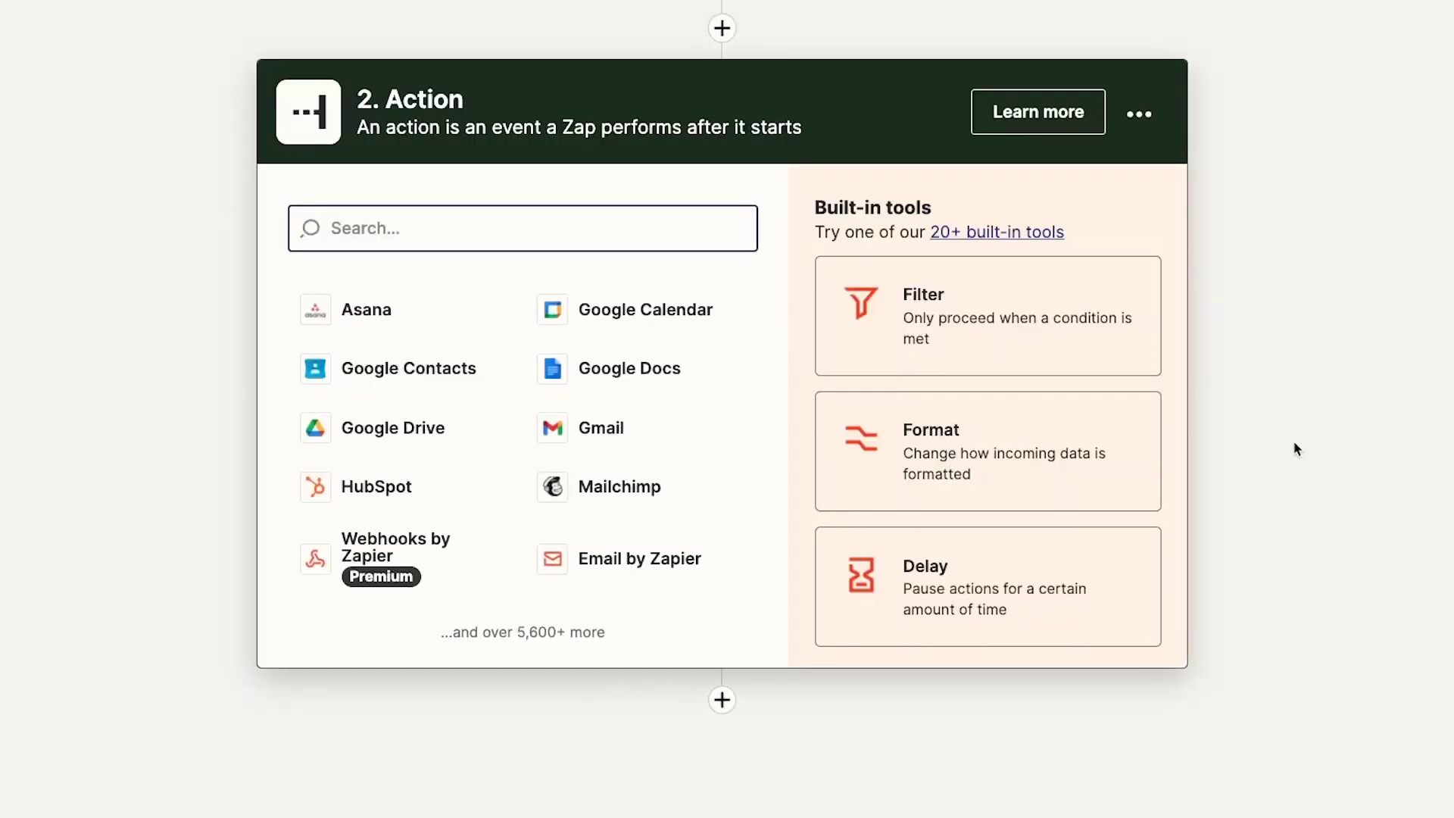
text(notion)
click(506, 311)
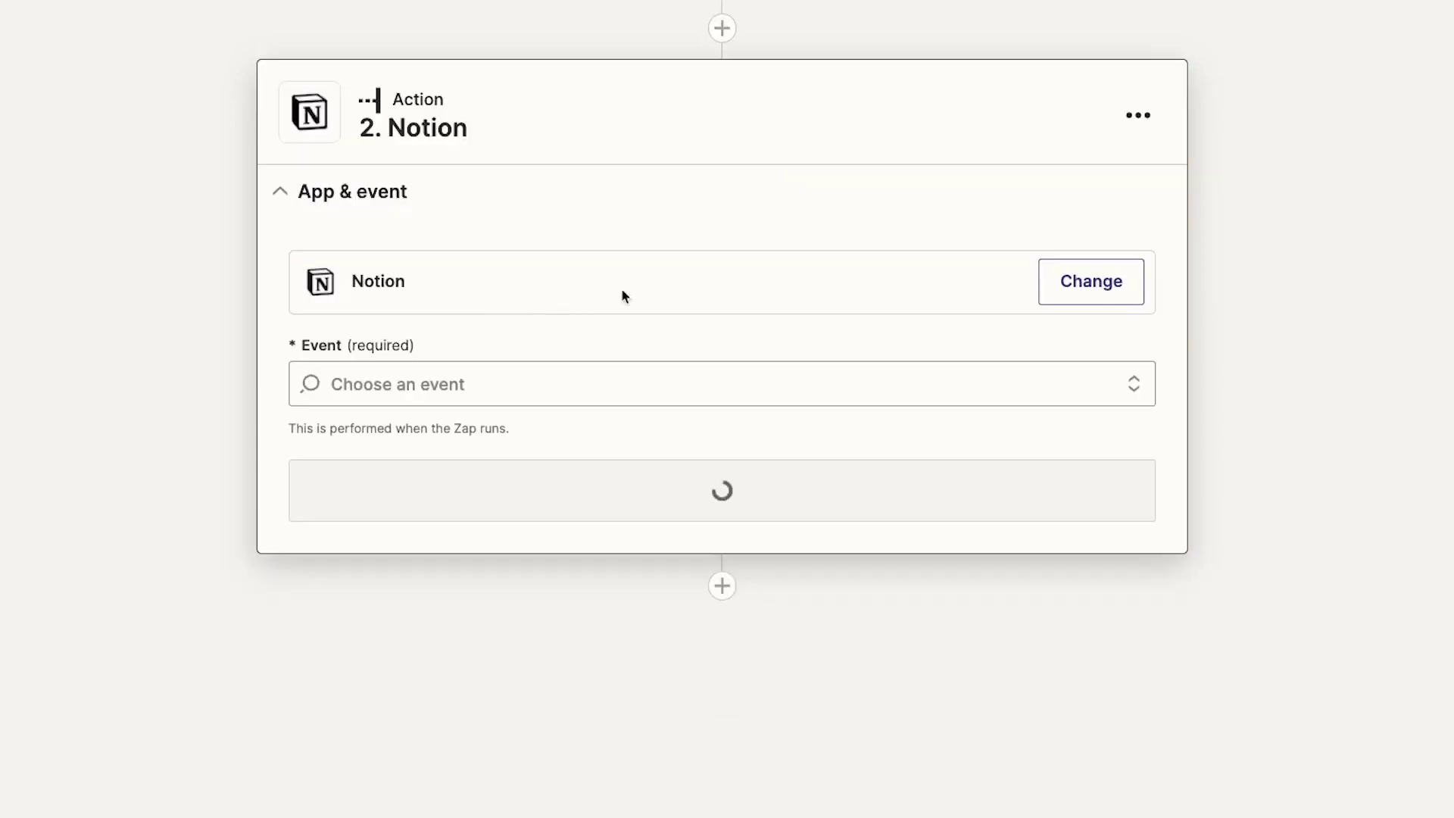
click(916, 394)
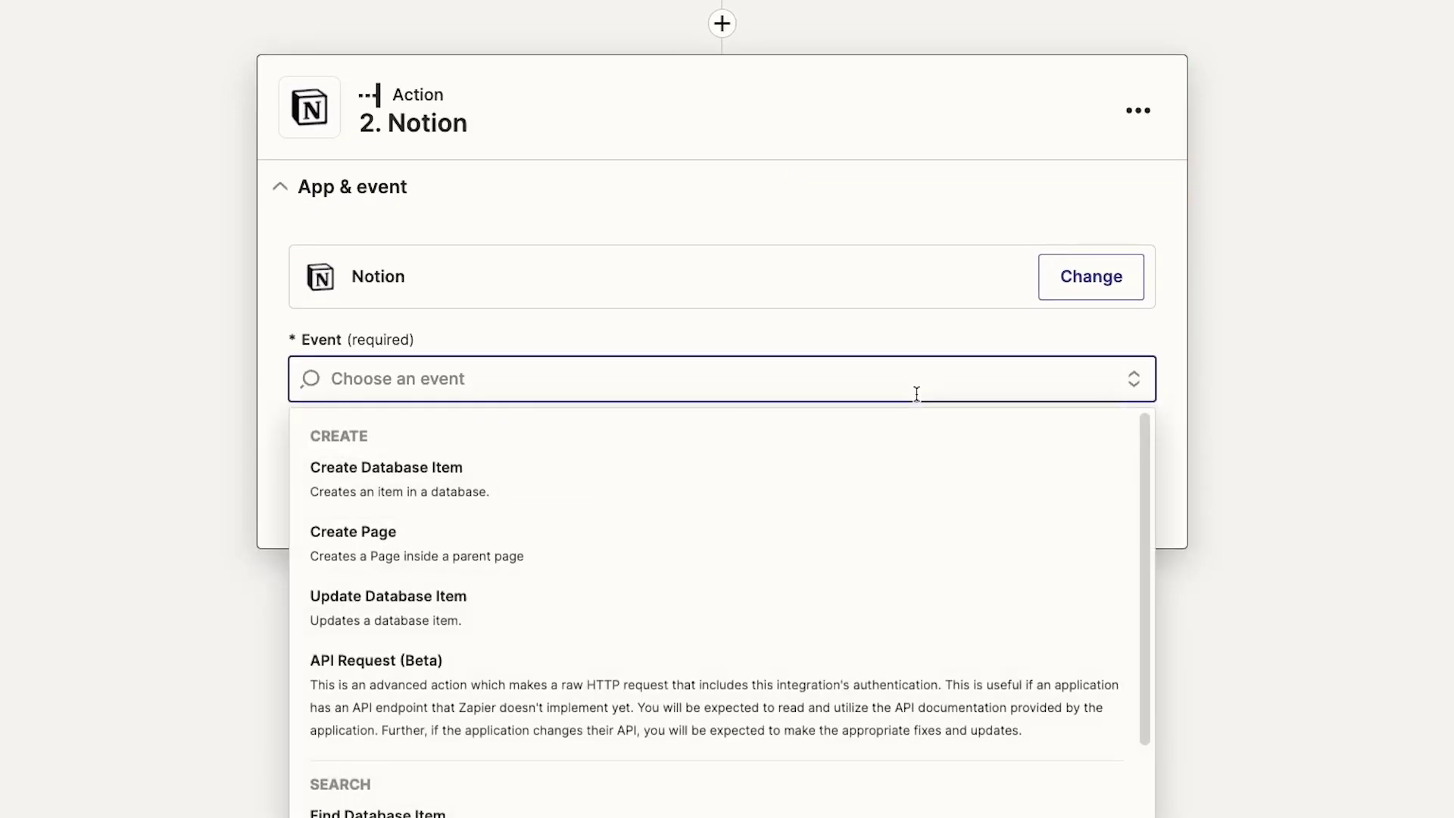
click(782, 476)
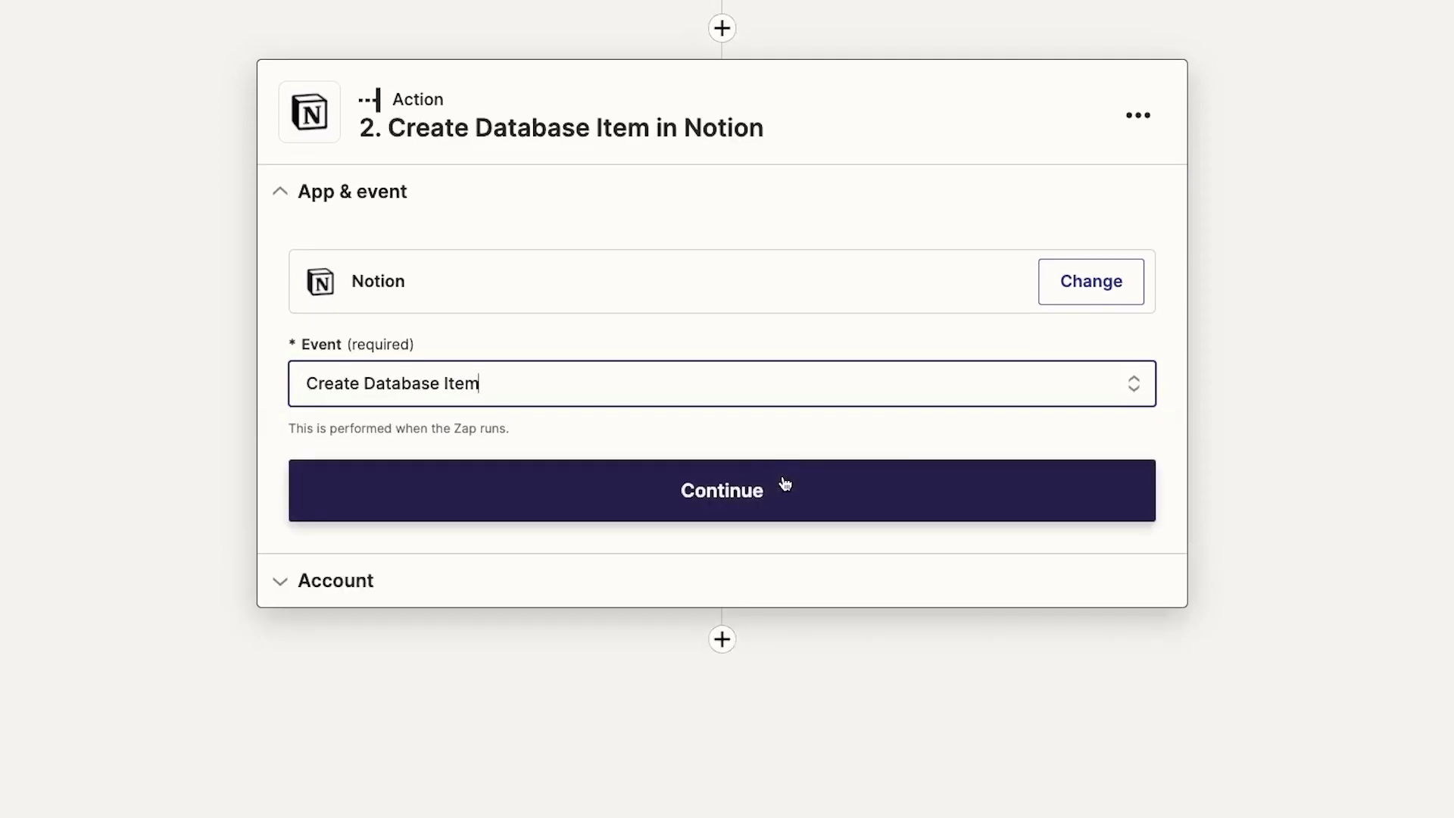
click(785, 485)
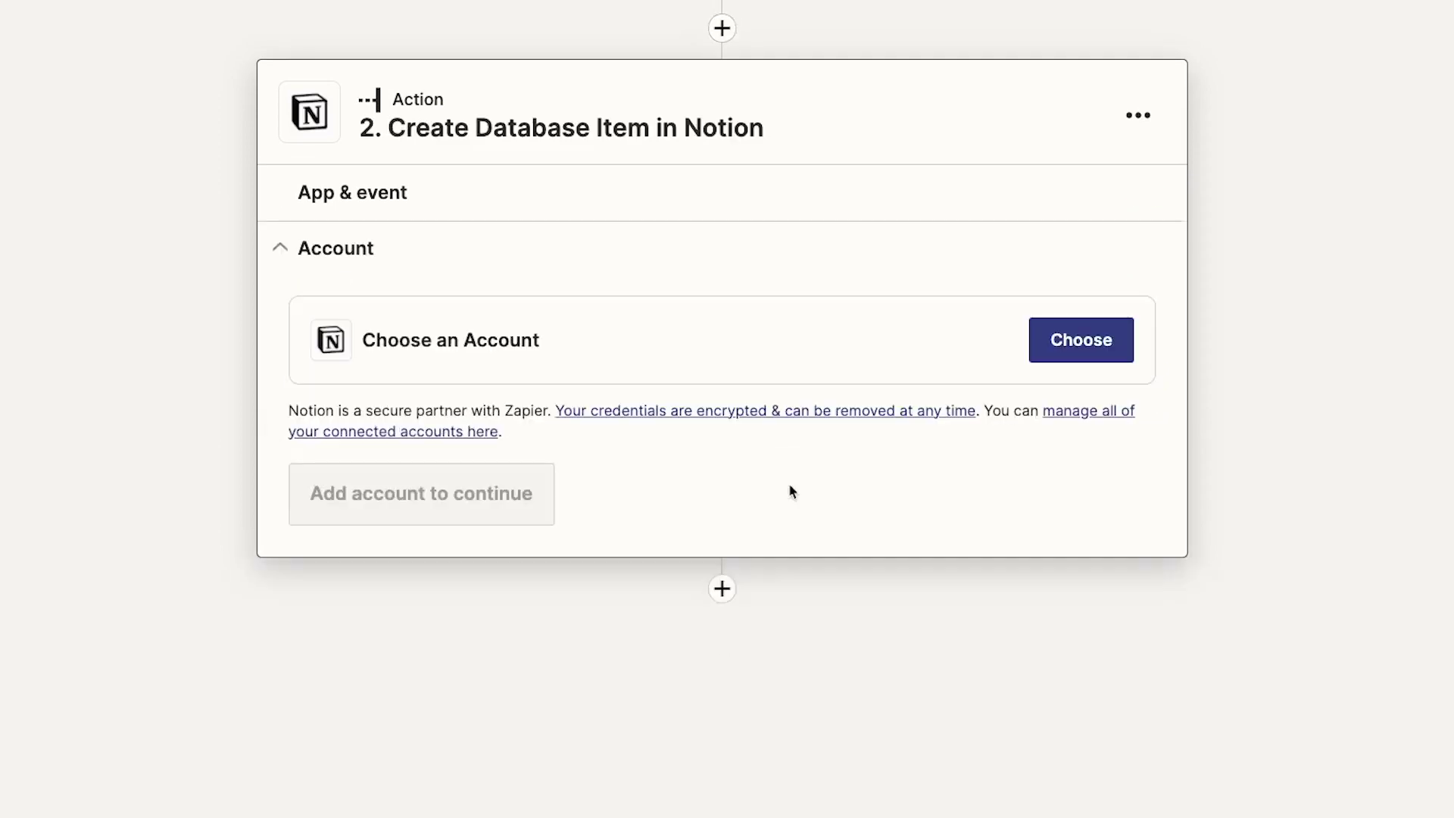
click(1084, 356)
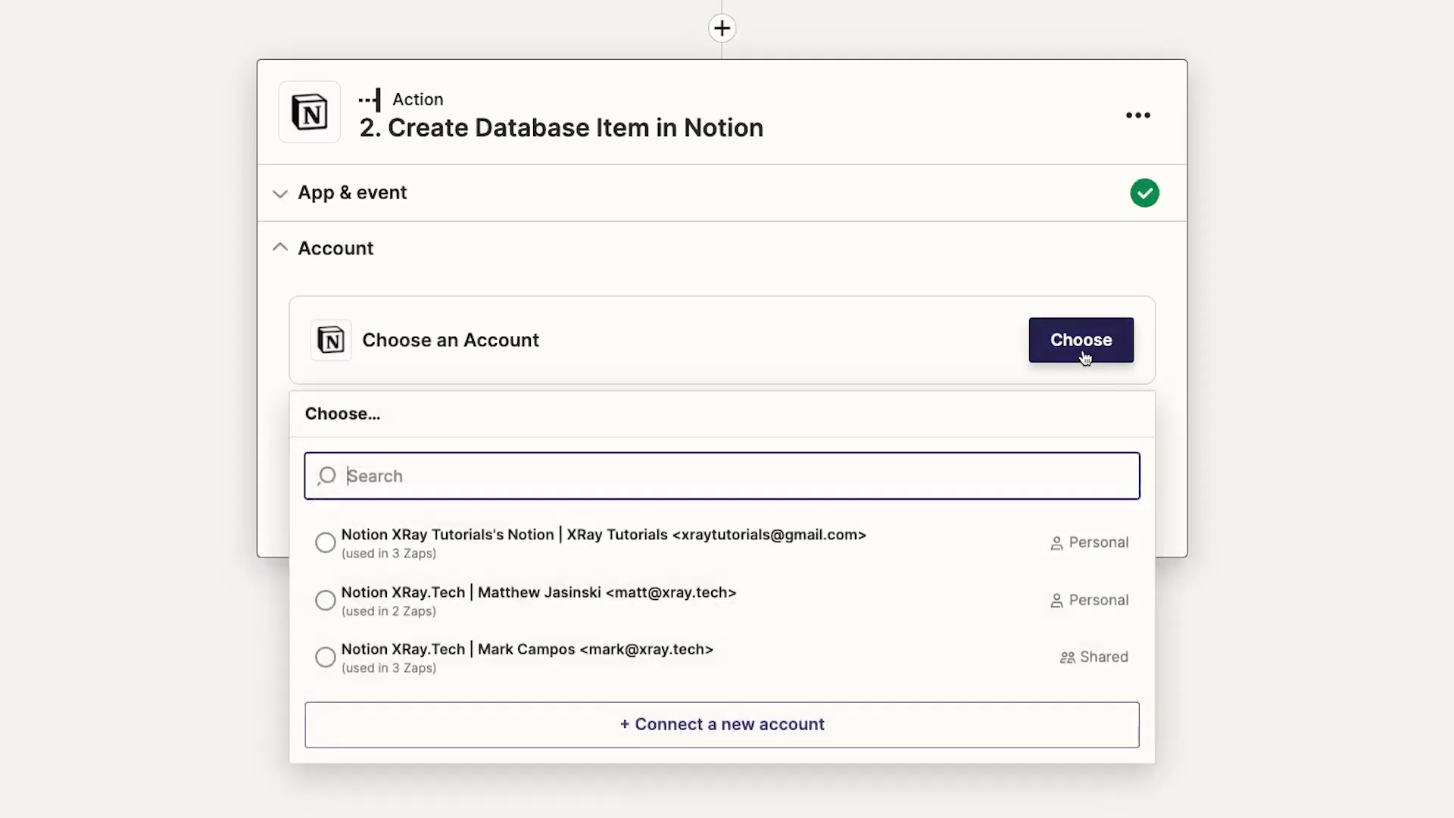
click(873, 541)
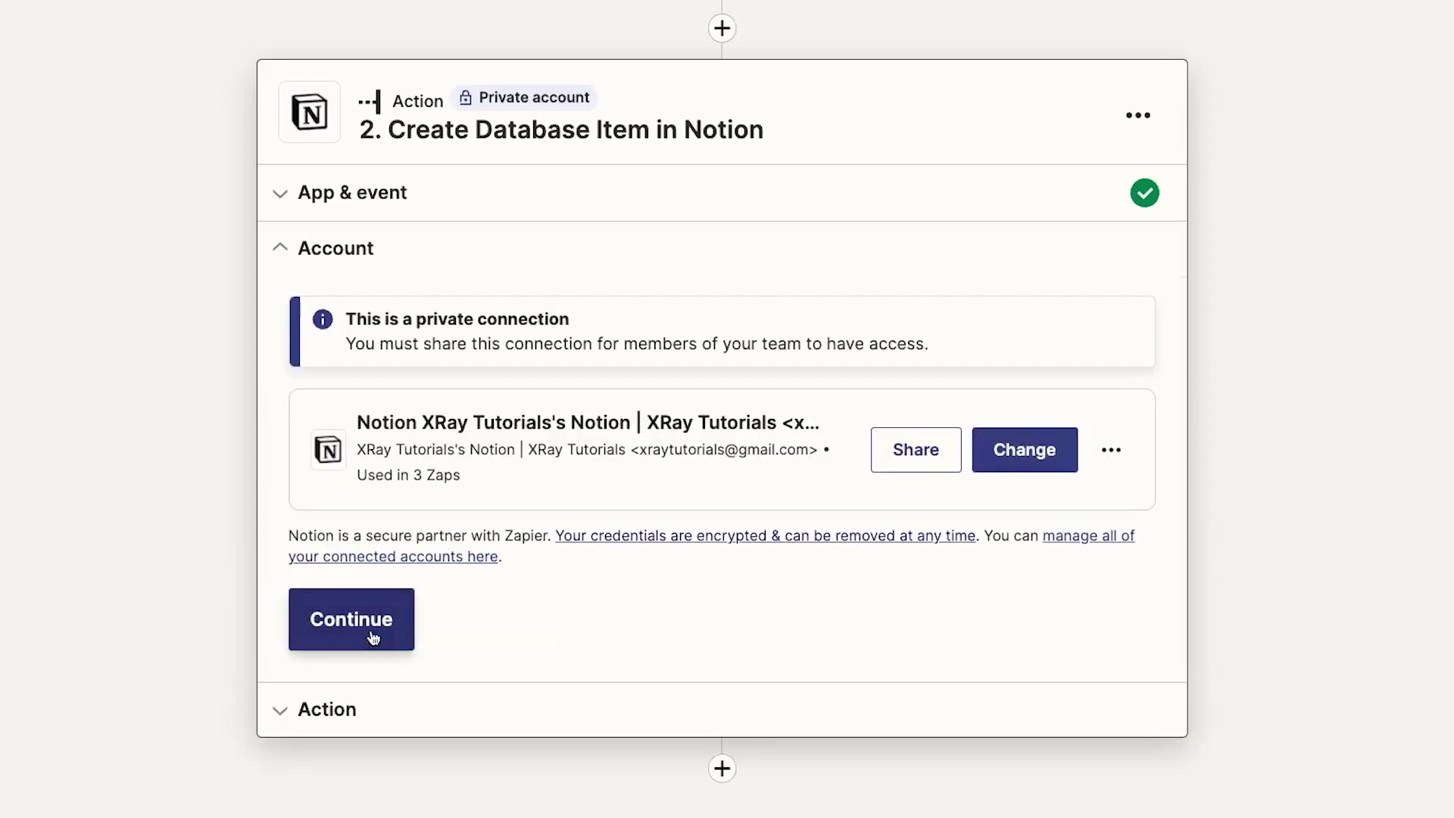
click(373, 638)
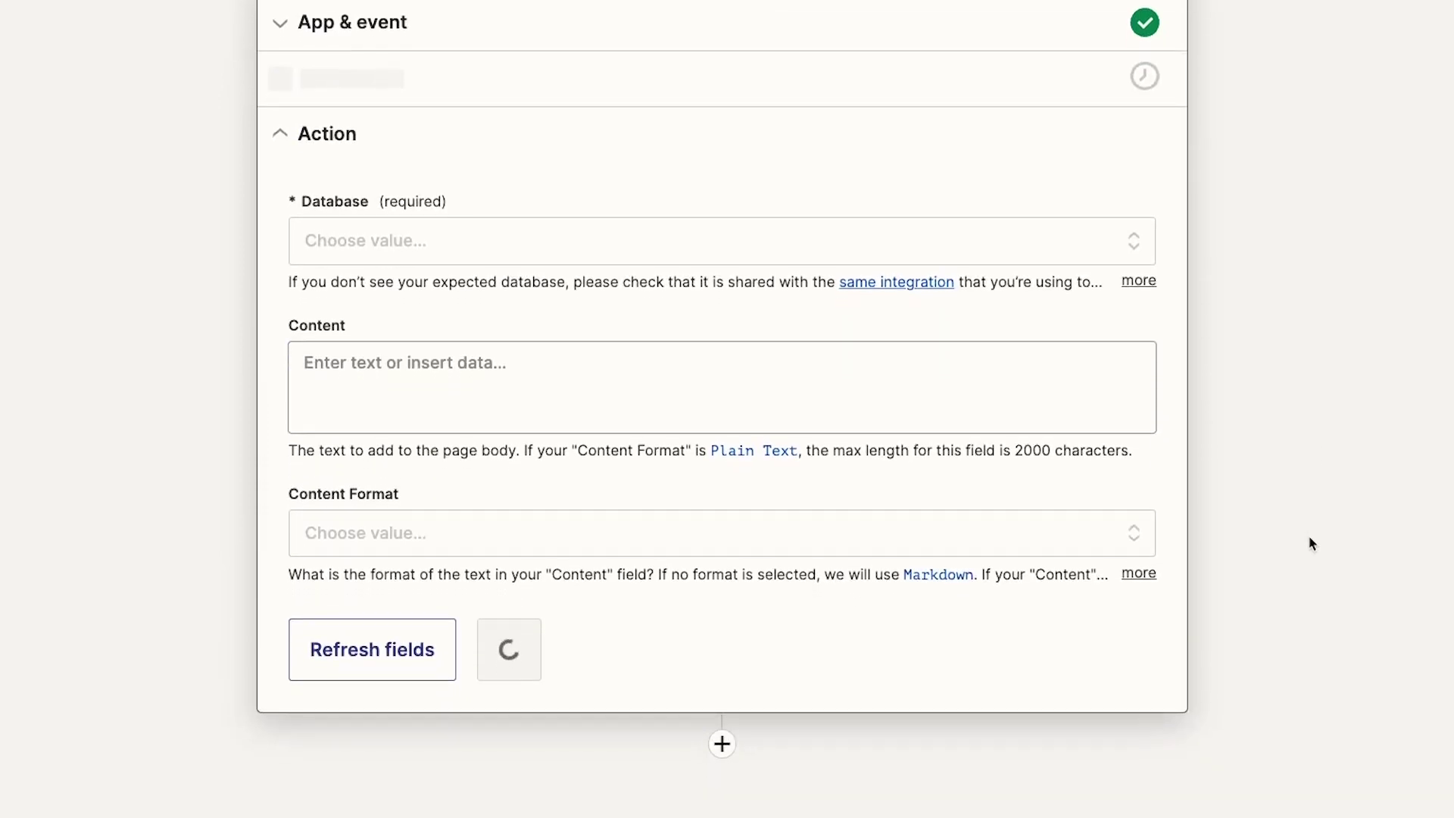
Point the Notion step at the Tasks database, mapping Task Title, Status To-do and Project.
click(1024, 250)
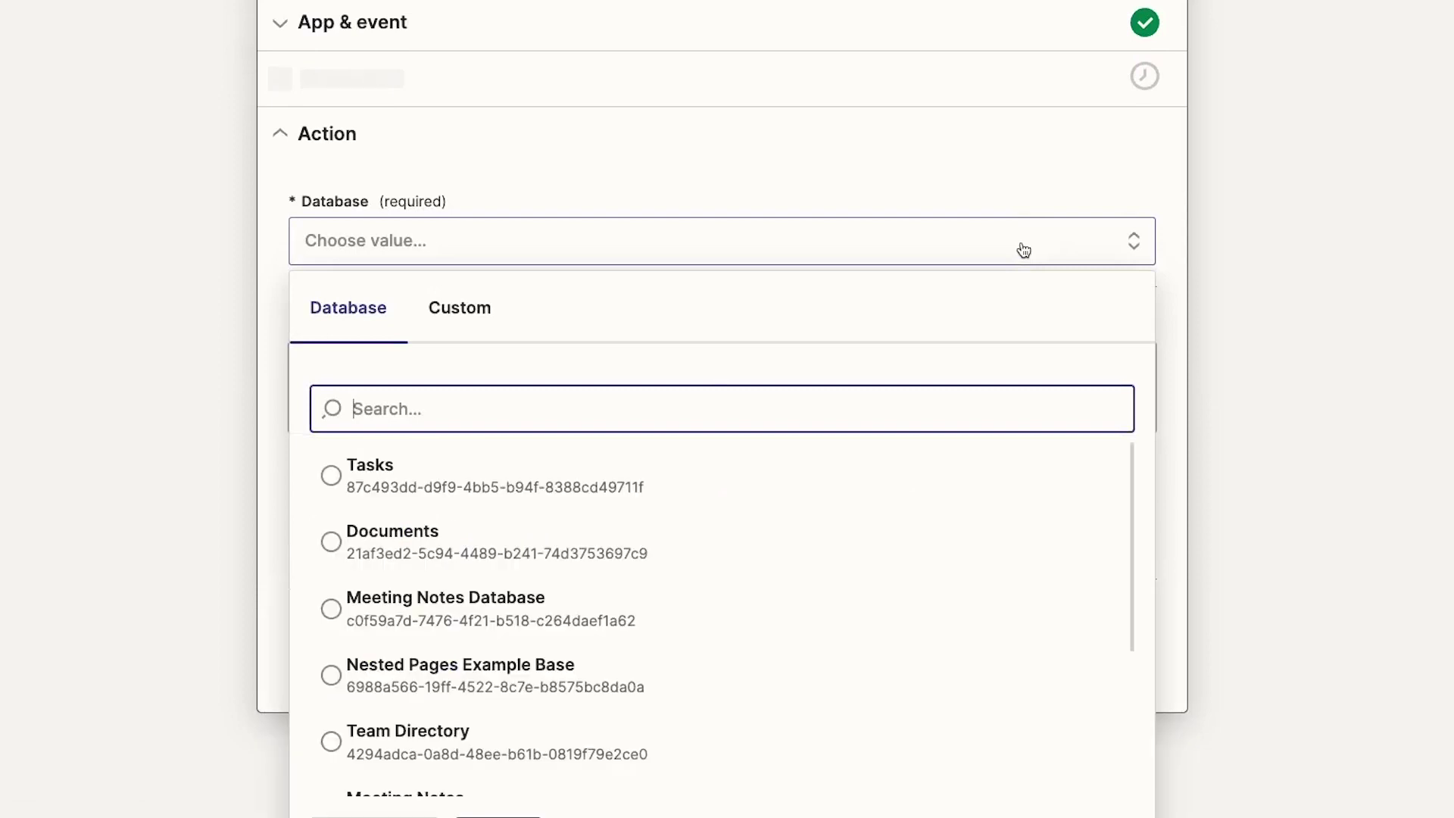
click(648, 493)
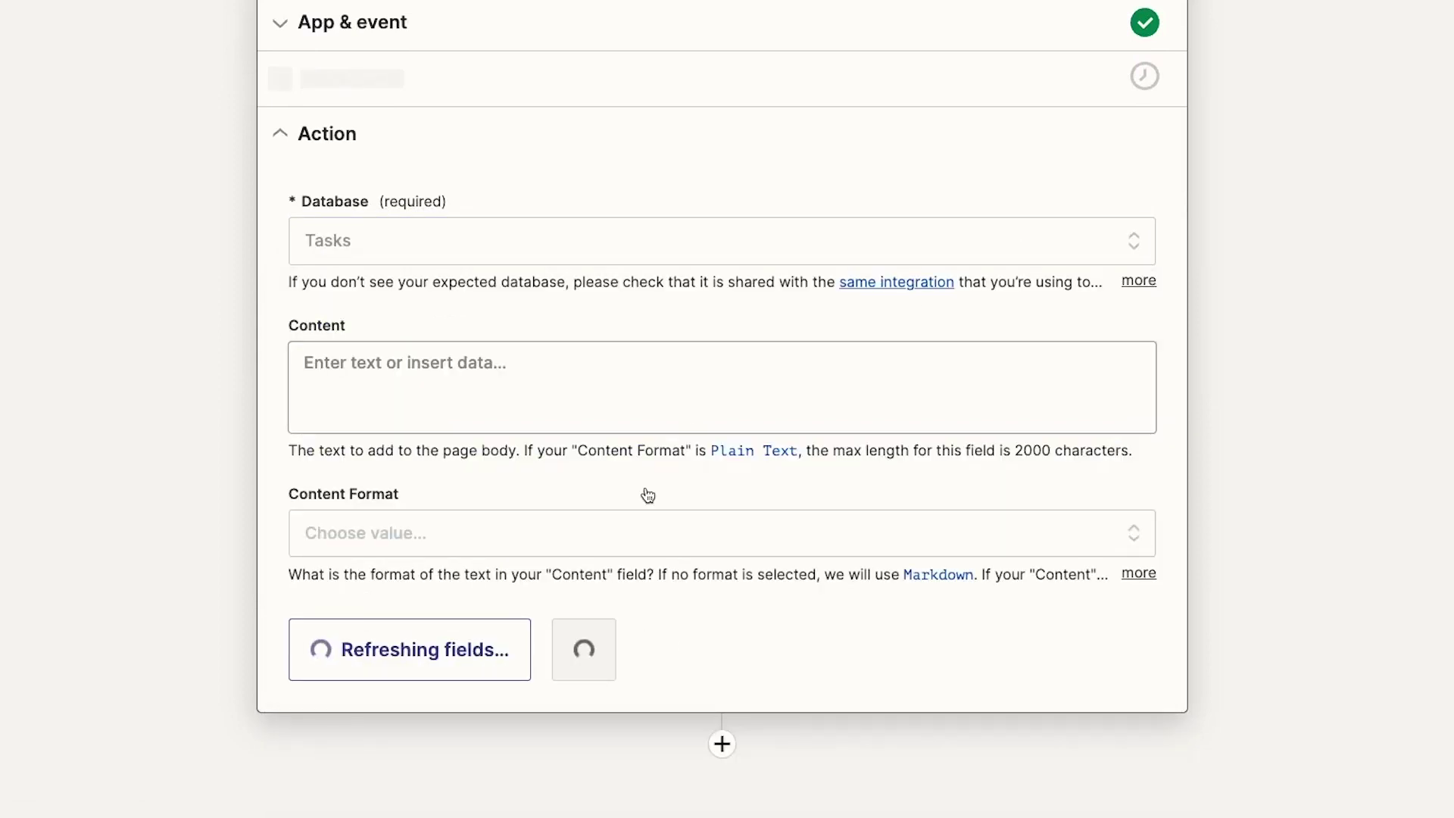
click(593, 360)
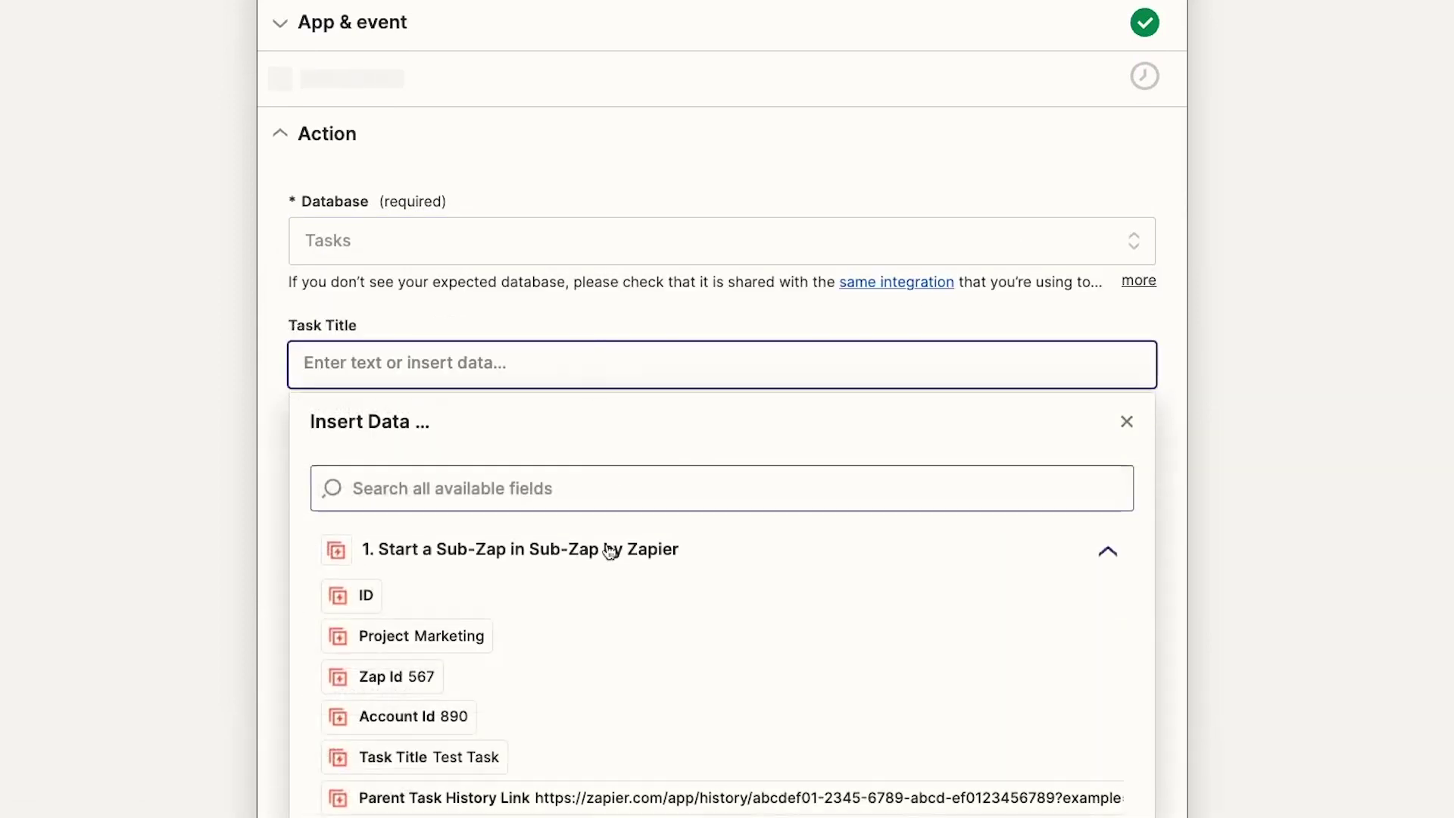
click(428, 756)
click(601, 487)
scroll(699, 630, down, 3)
click(700, 636)
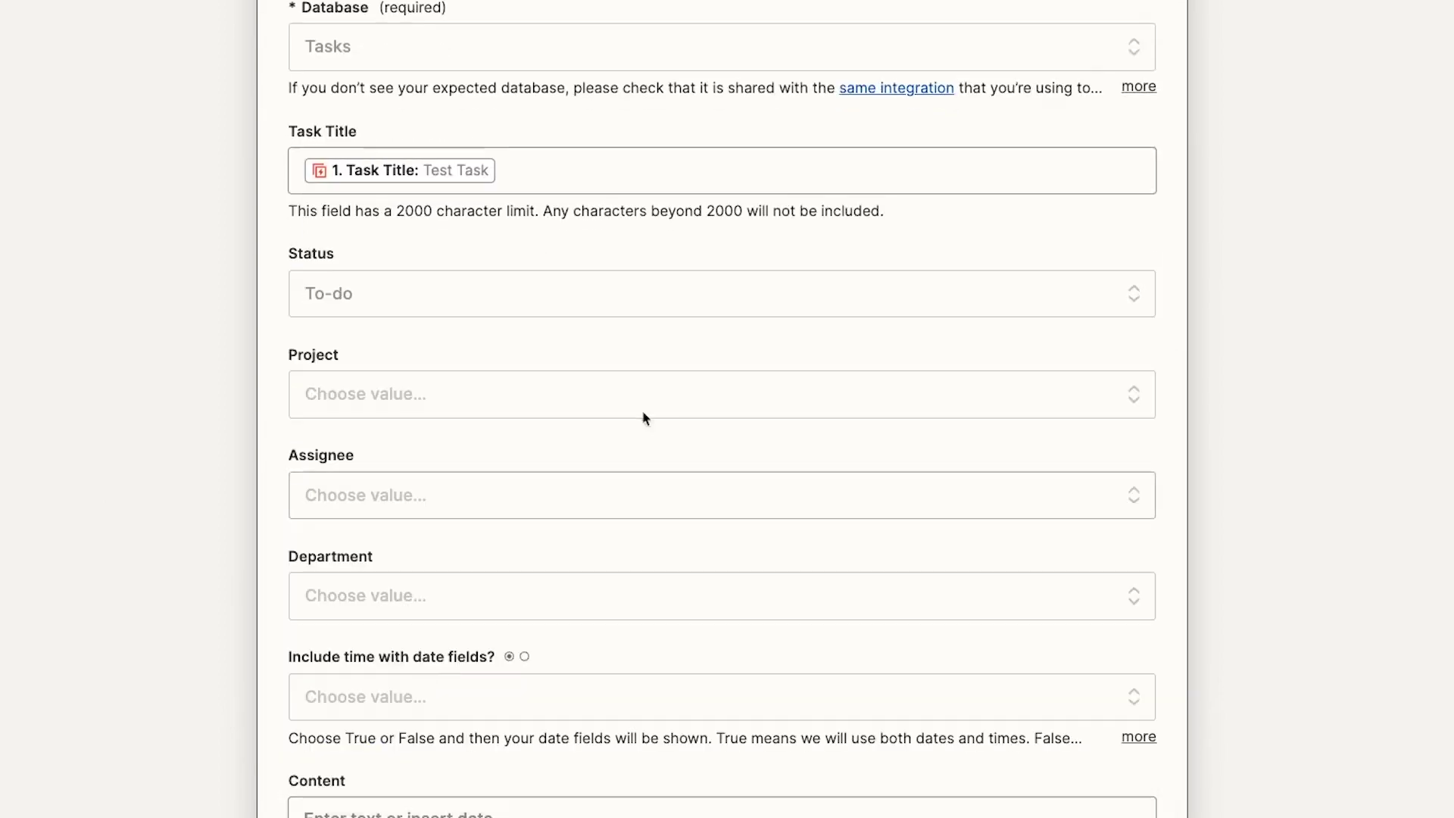
click(643, 401)
click(454, 463)
click(473, 710)
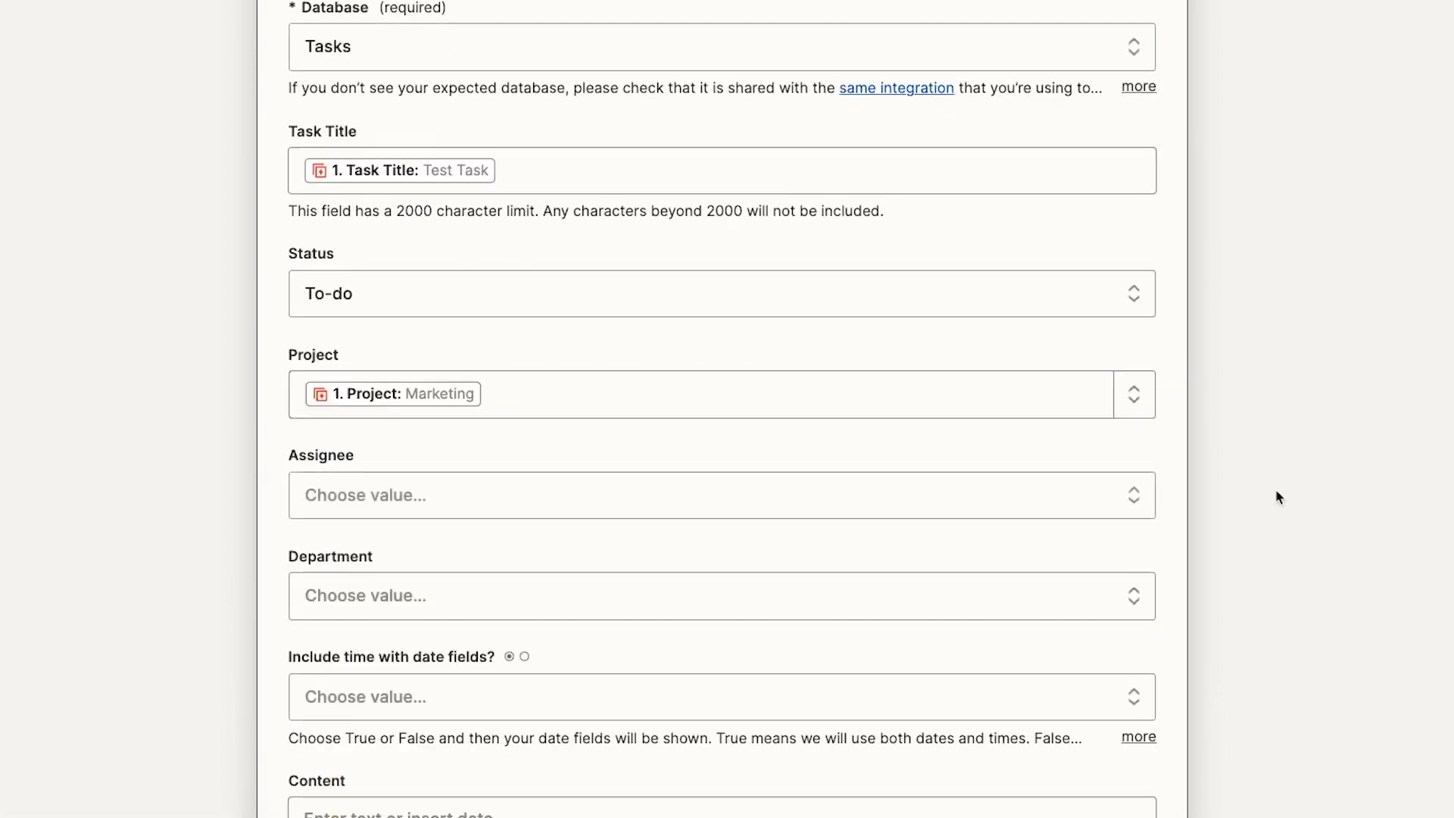
scroll(970, 354, down, 3)
Map Assignee to the Assignee Notion ID and Department to the Sub-Zap's Project value.
click(912, 287)
click(456, 345)
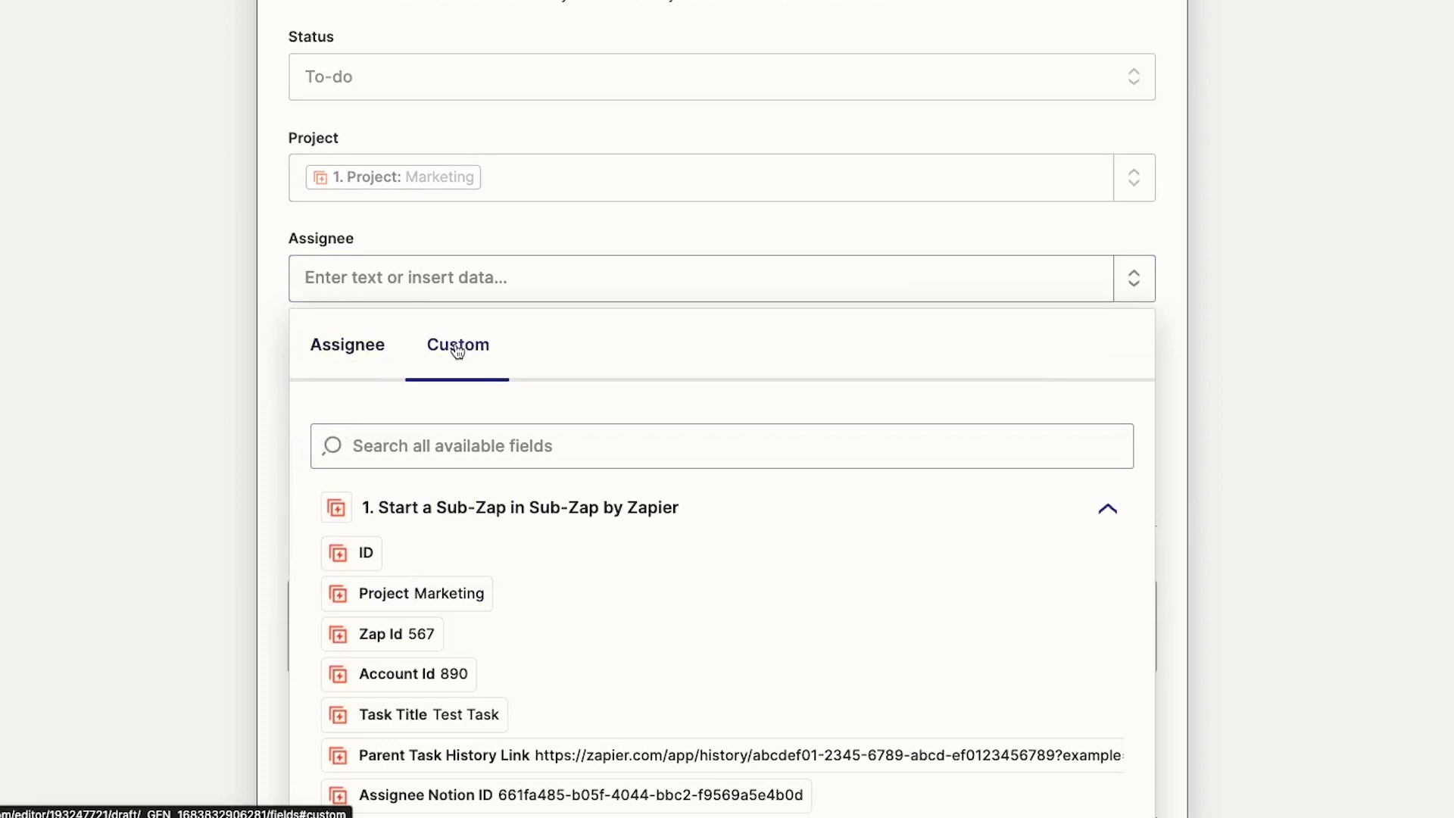
click(487, 685)
scroll(725, 307, down, 2)
click(613, 220)
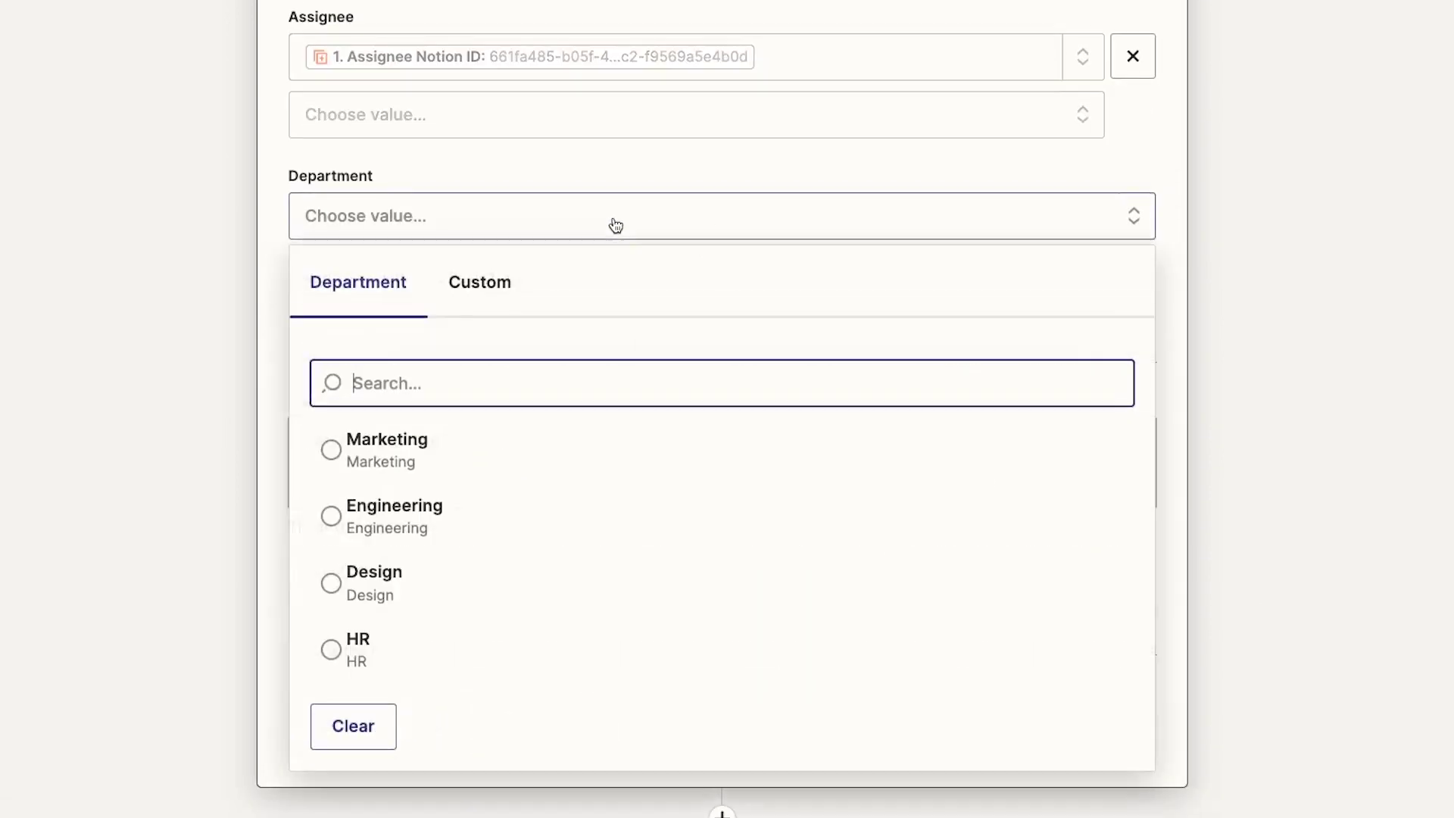
click(477, 282)
click(421, 526)
Include times in date fields, set the start date to Due Date, and test-send the Test Task item.
click(1253, 339)
click(1068, 327)
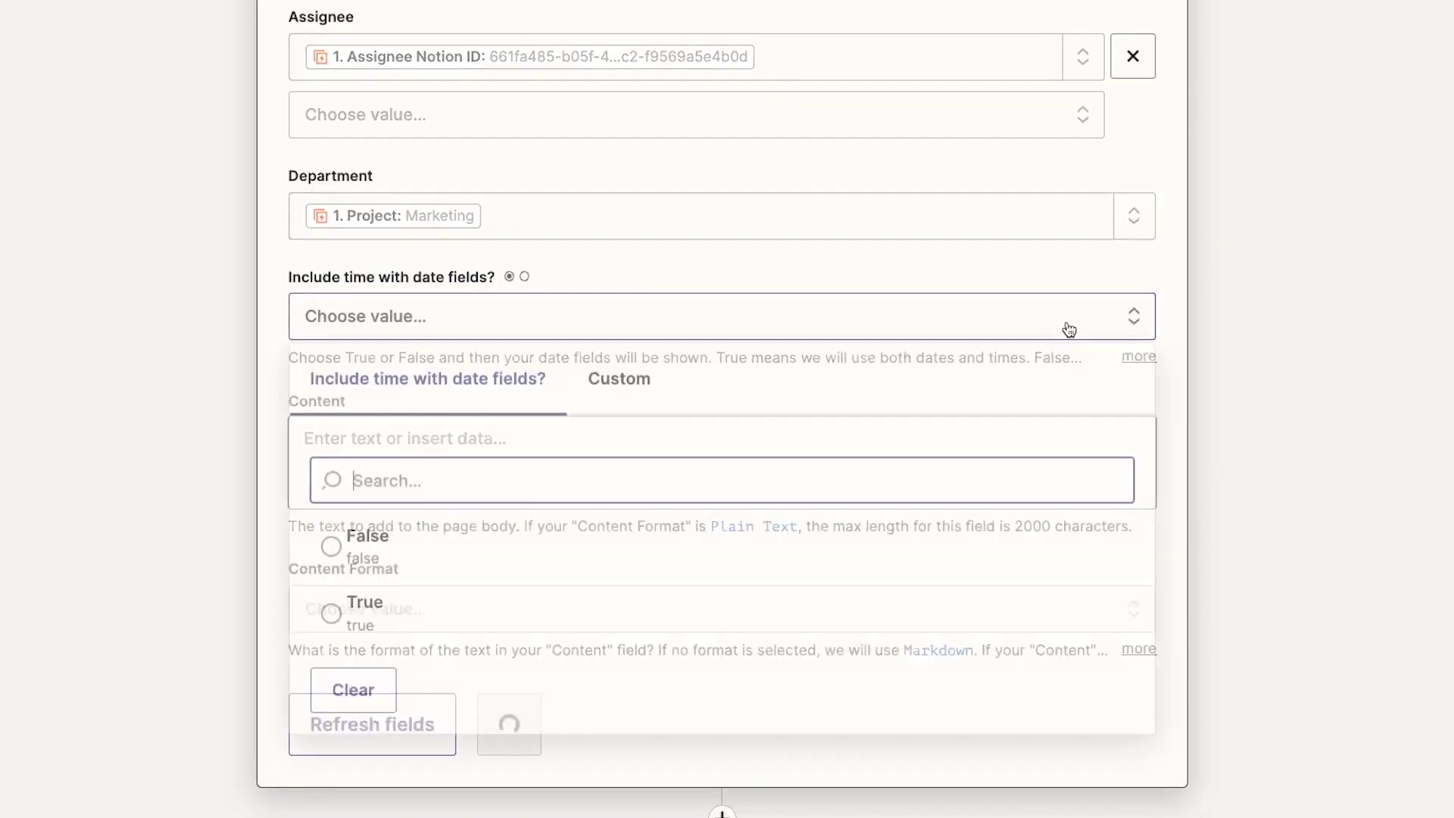
click(506, 626)
scroll(1079, 414, down, 2)
click(935, 363)
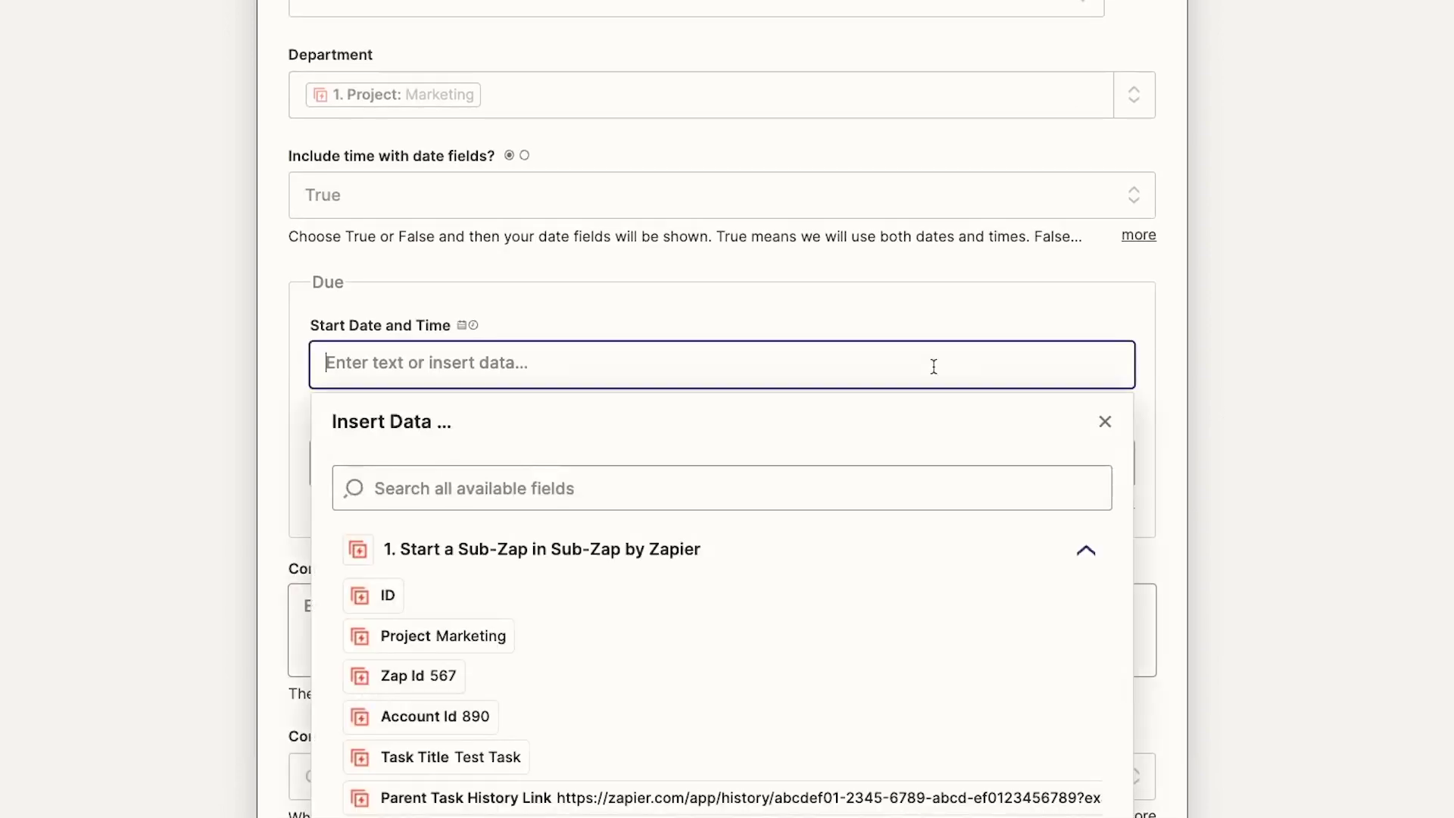
scroll(1042, 496, down, 4)
click(455, 686)
click(223, 371)
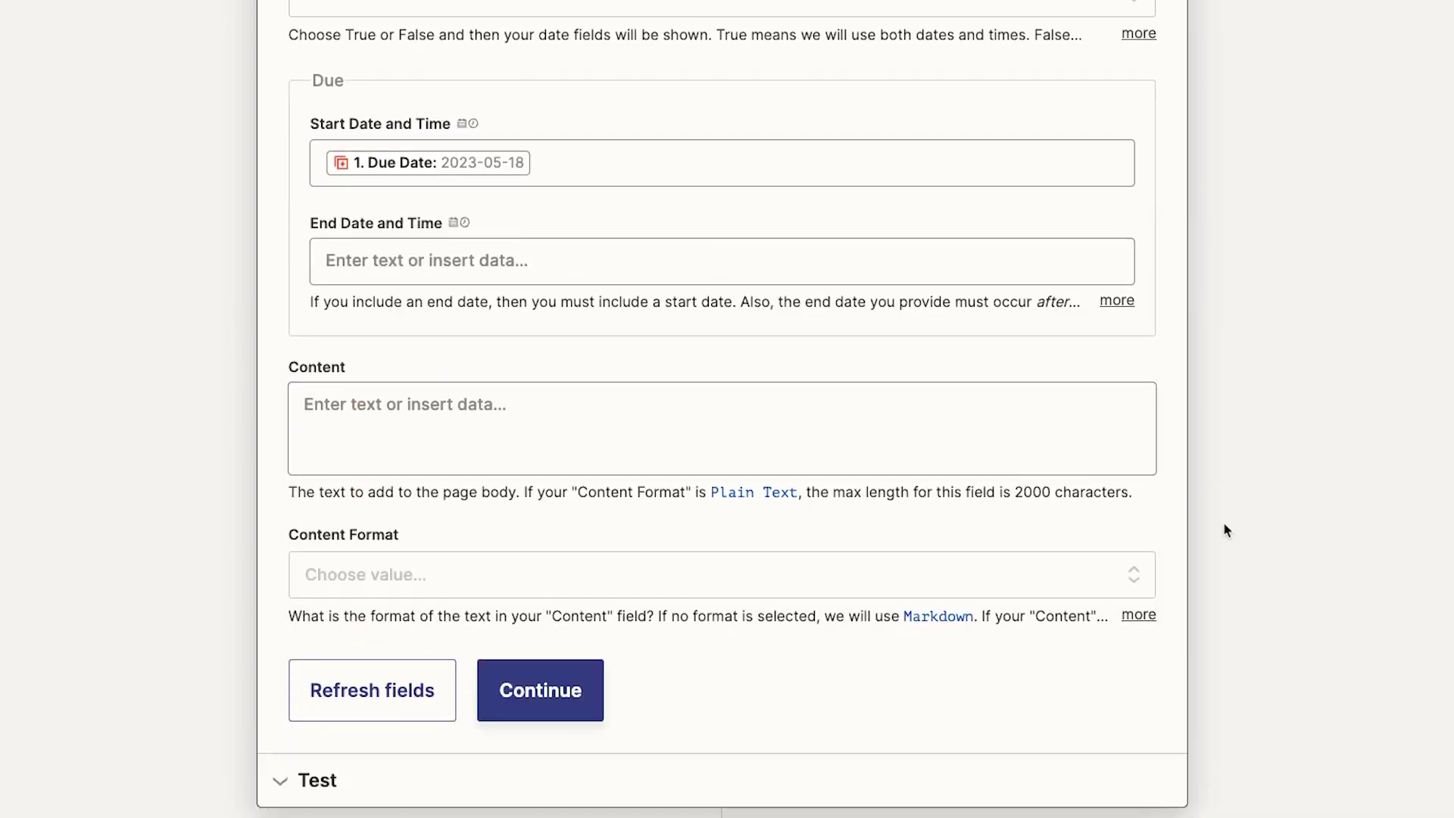
click(587, 686)
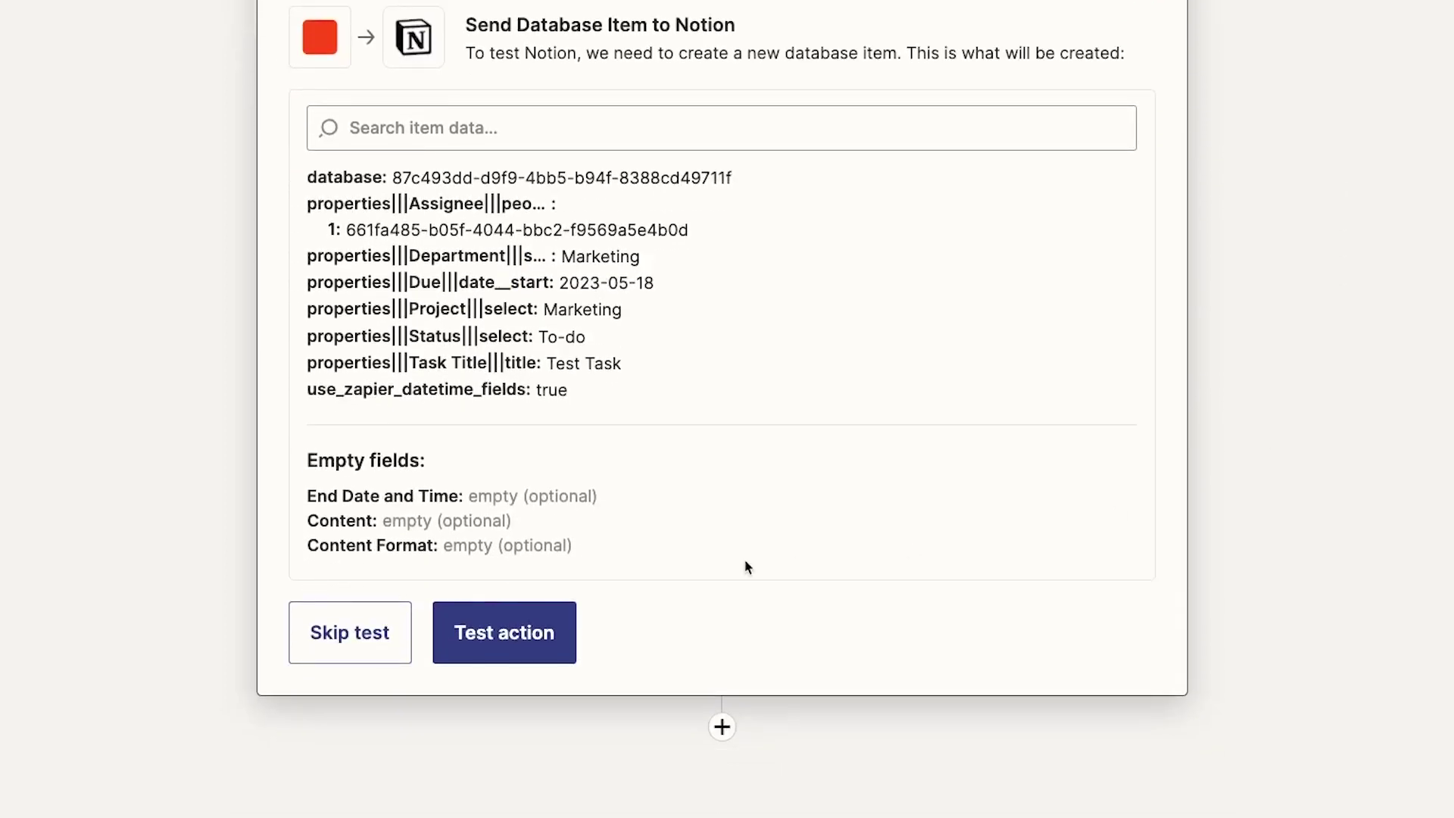
click(545, 641)
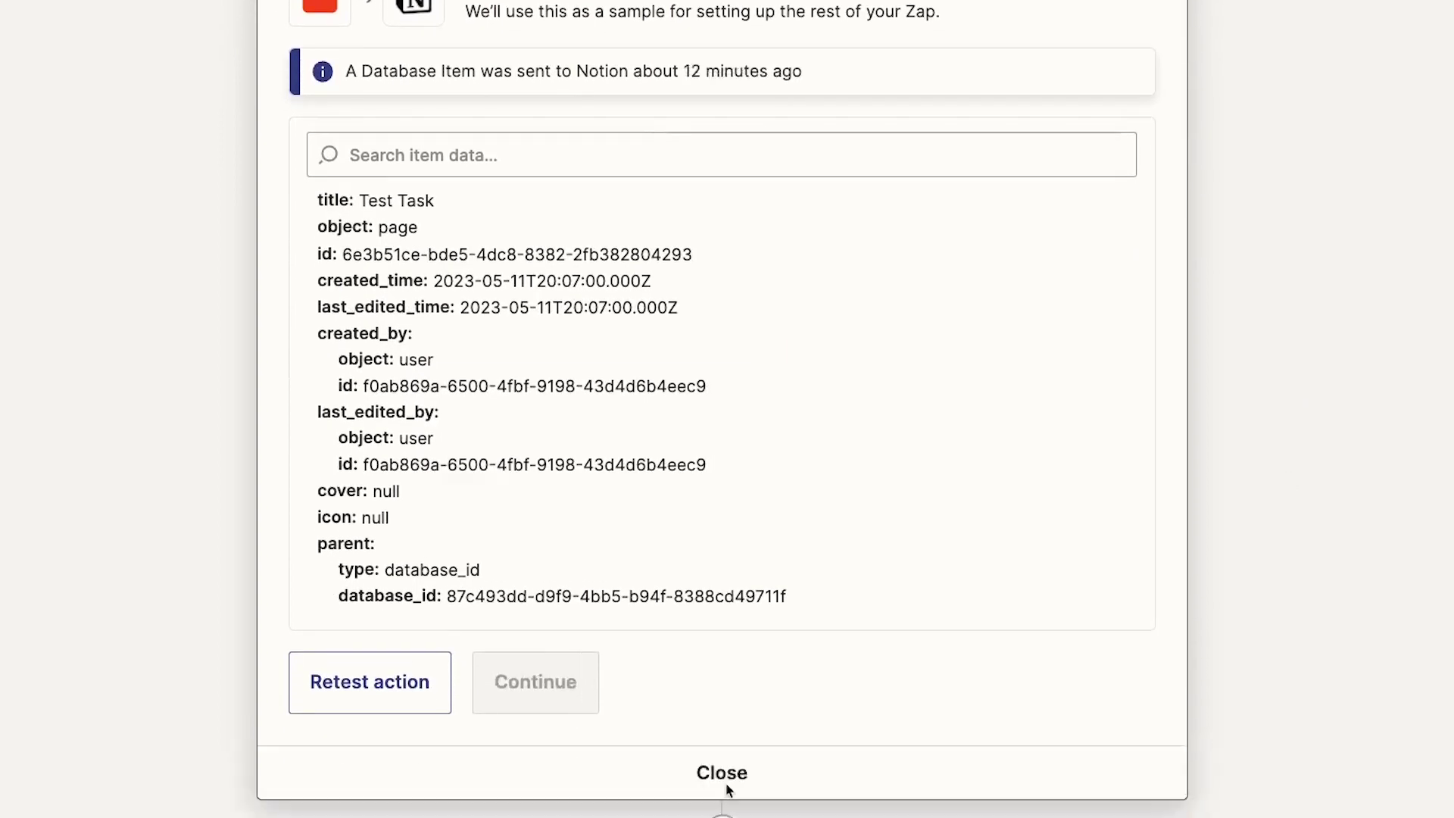
Make step 3 Slack's Send Direct Message action using the shared Slack account.
click(727, 788)
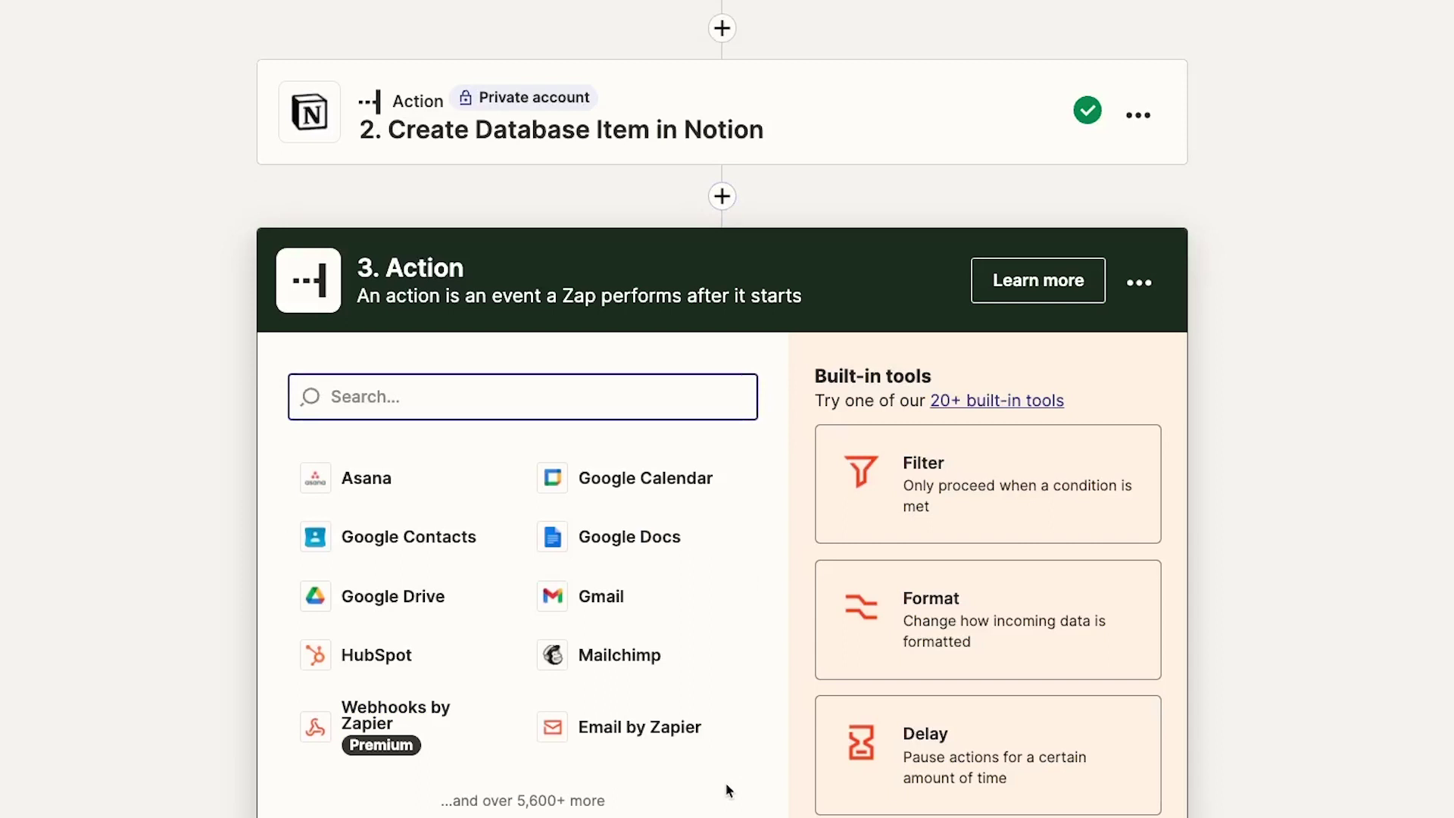
text(slack)
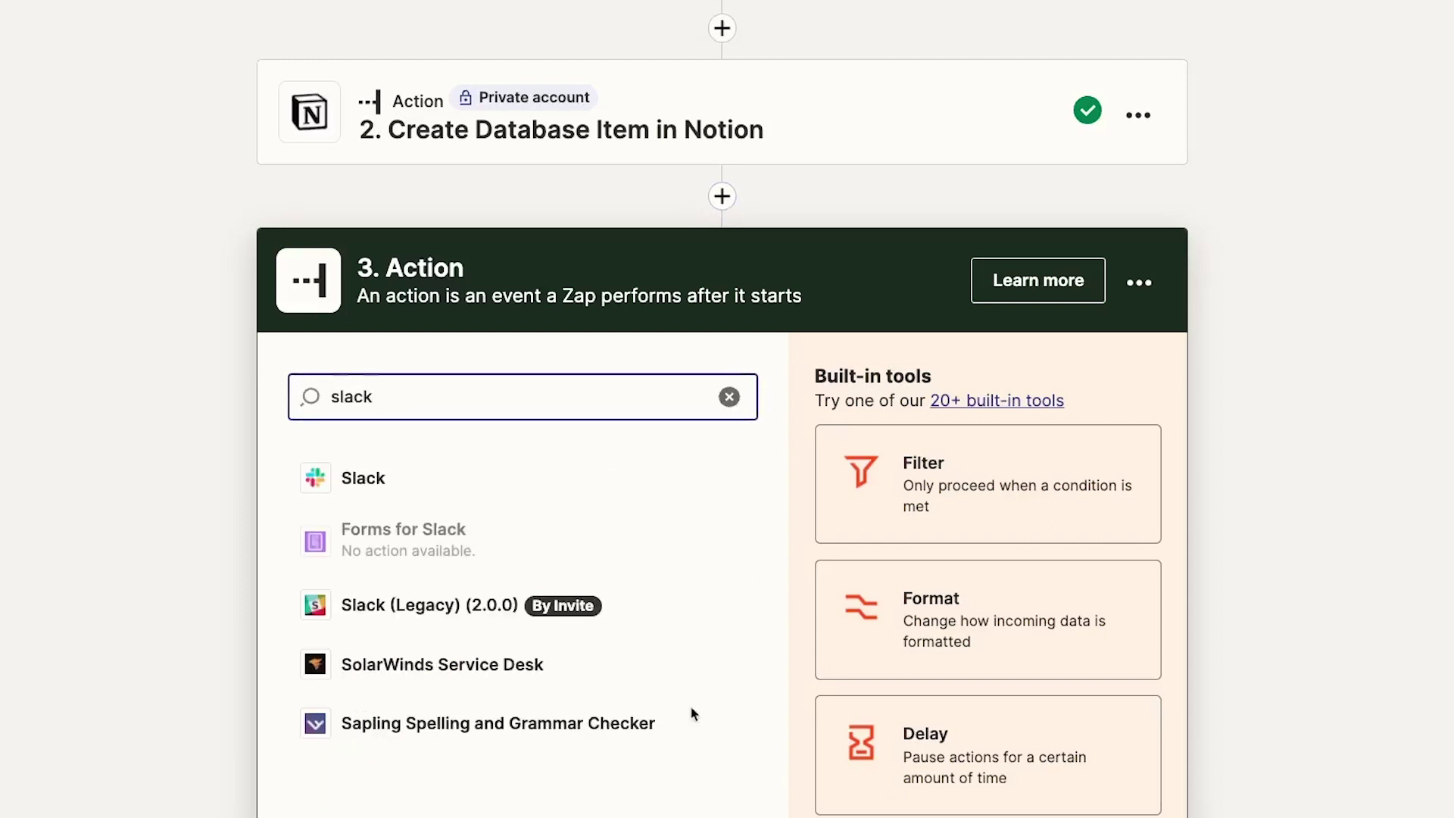
click(542, 496)
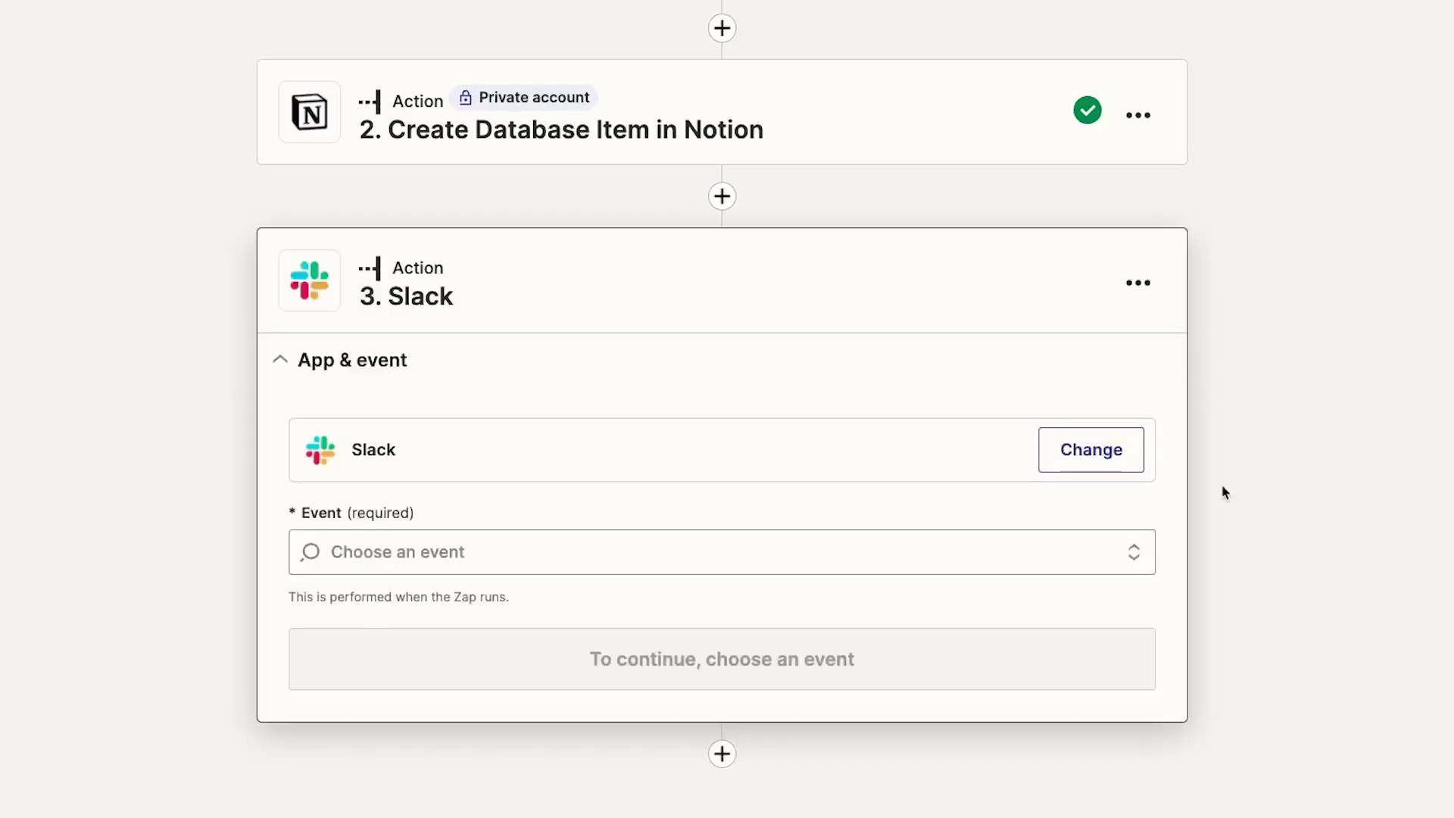
click(1049, 551)
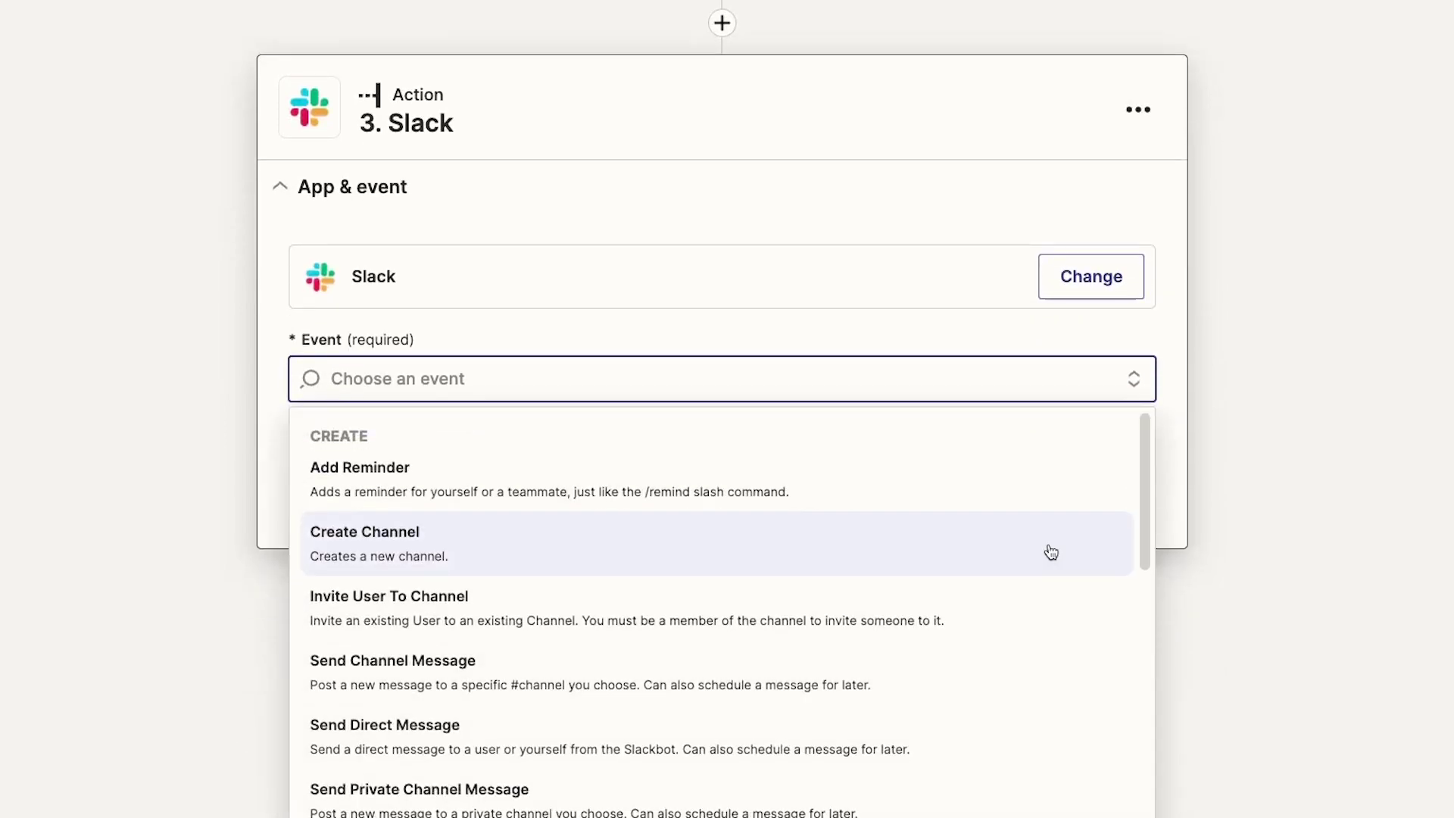
click(798, 723)
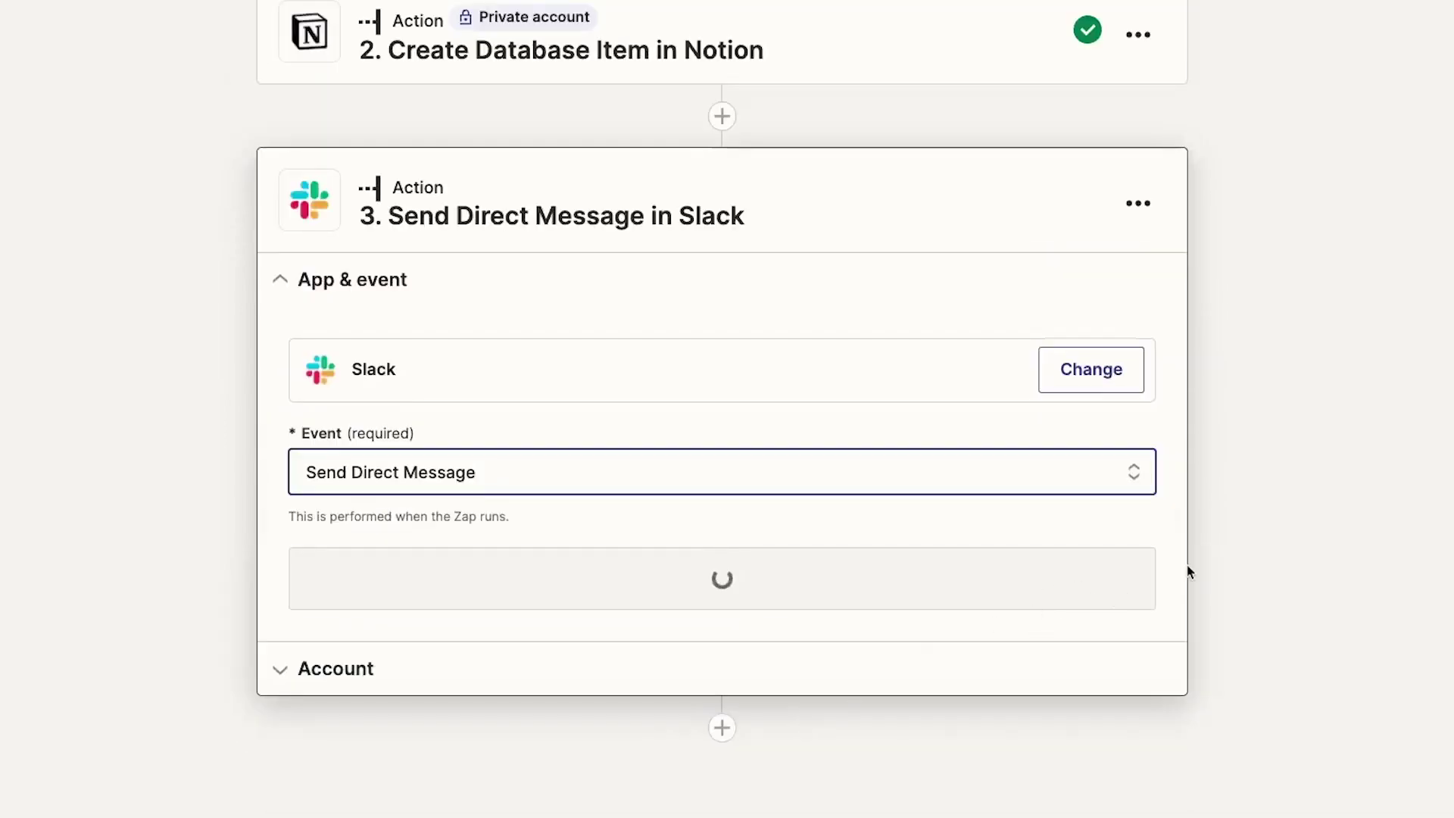
click(1068, 566)
click(1083, 481)
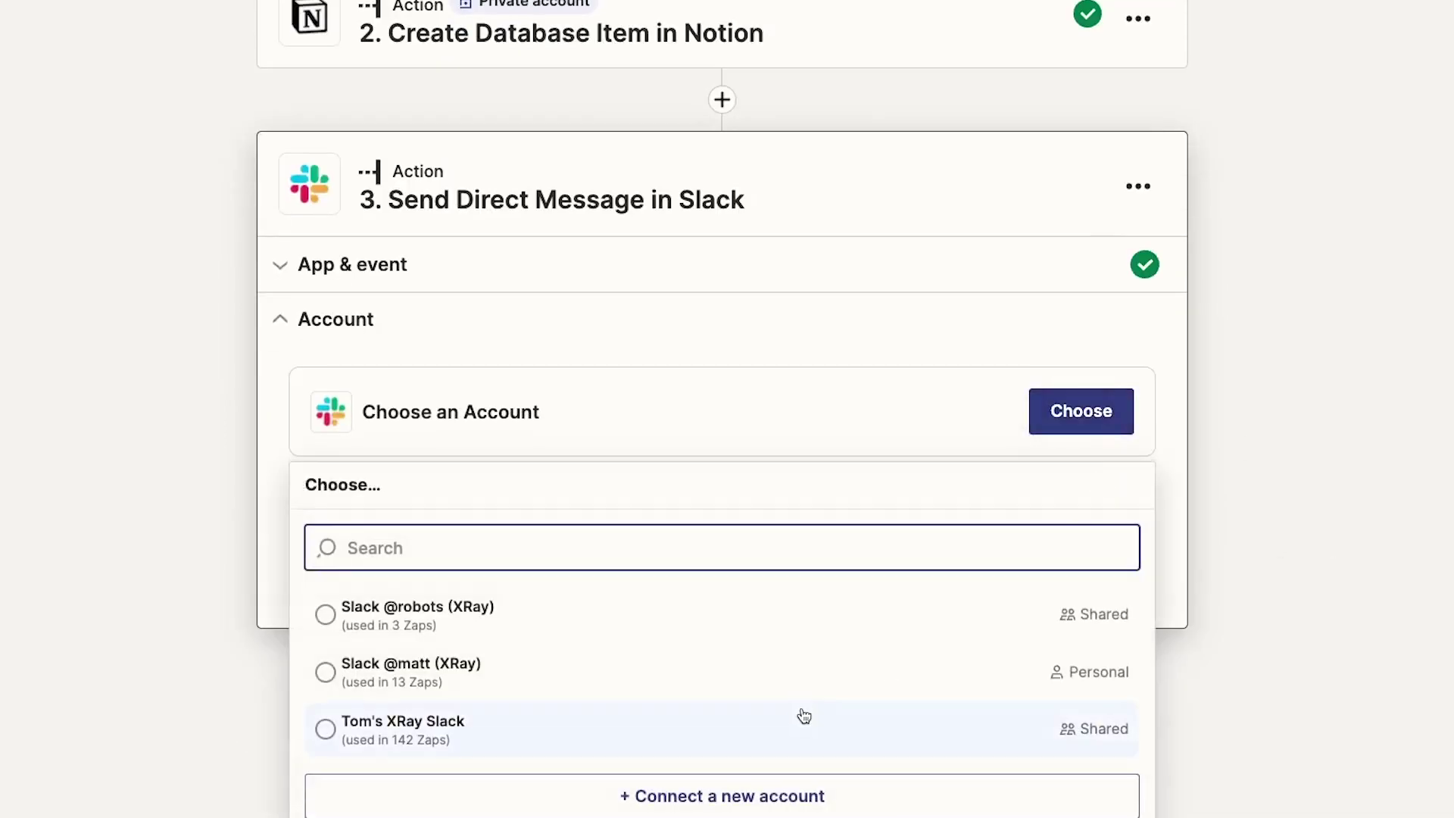
click(804, 716)
Address the Slack DM to the Assignee Slack ID from the Sub-Zap trigger.
click(377, 591)
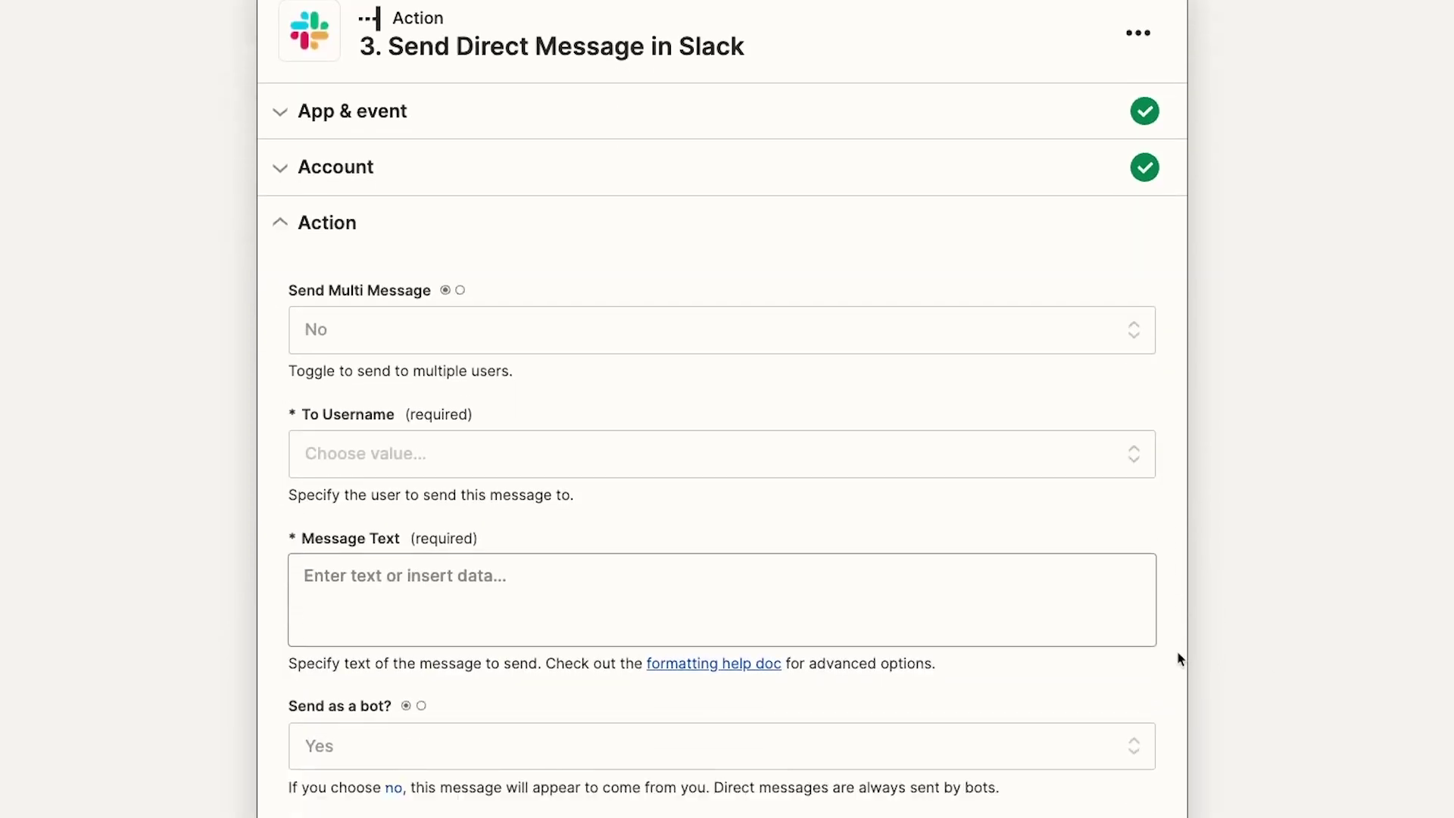
scroll(1177, 658, down, 1)
click(517, 501)
click(704, 667)
scroll(1368, 614, down, 5)
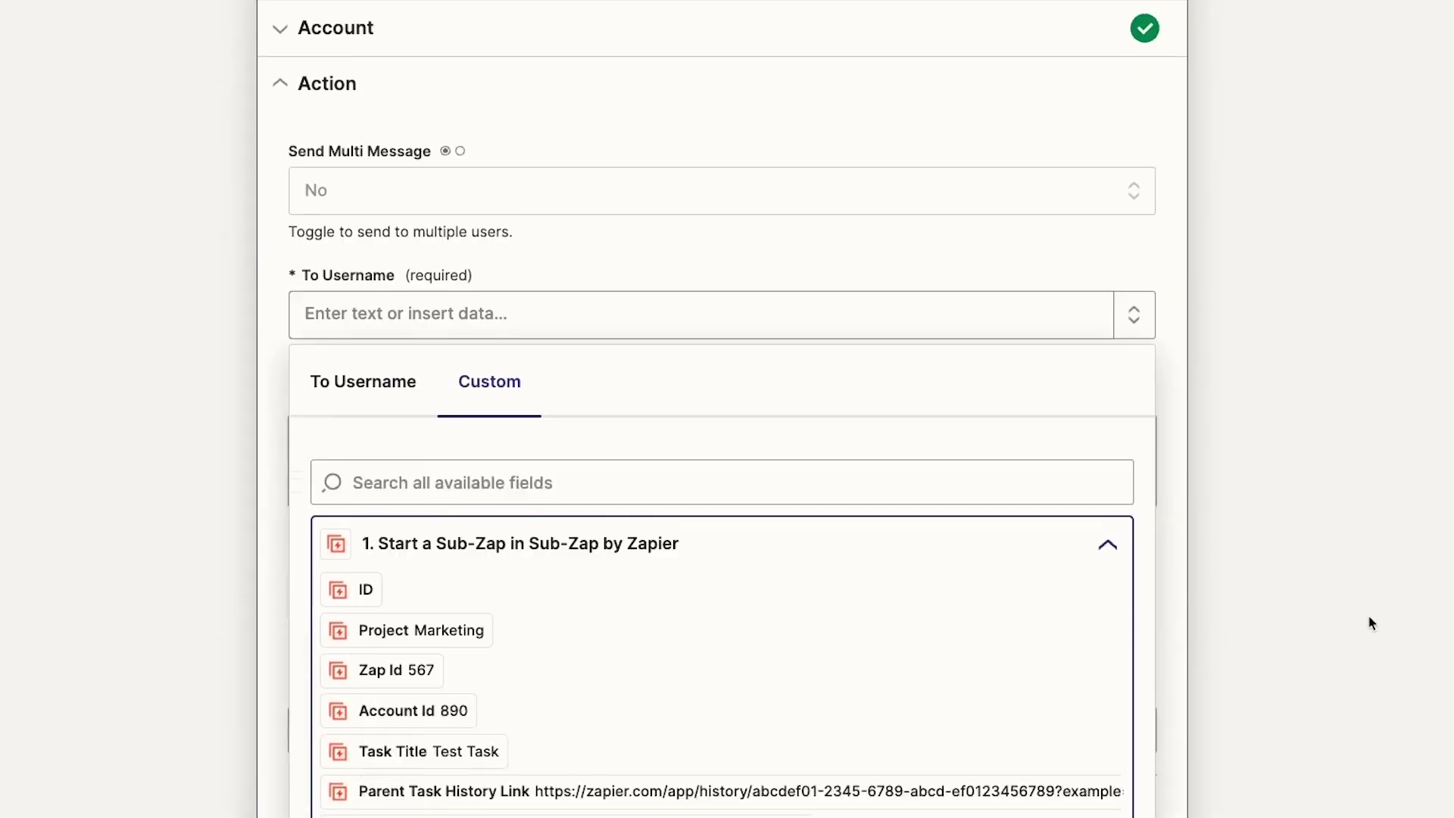
scroll(786, 507, down, 1)
click(591, 564)
Write the message 'You've been assigned a new task in Notion! <Notion Url| Click here to view the task!>'.
click(701, 230)
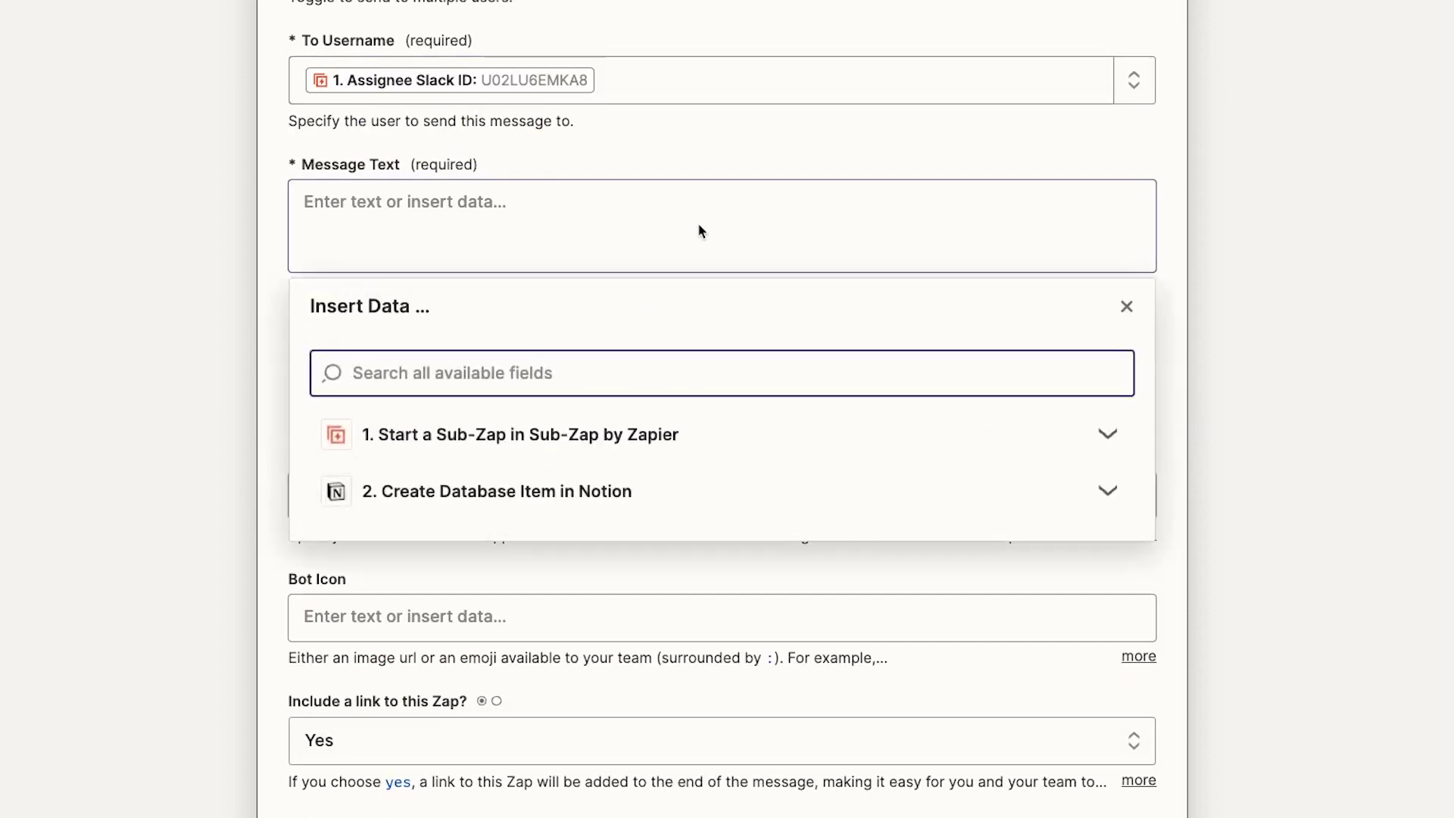
text(You've been assigned a new task in)
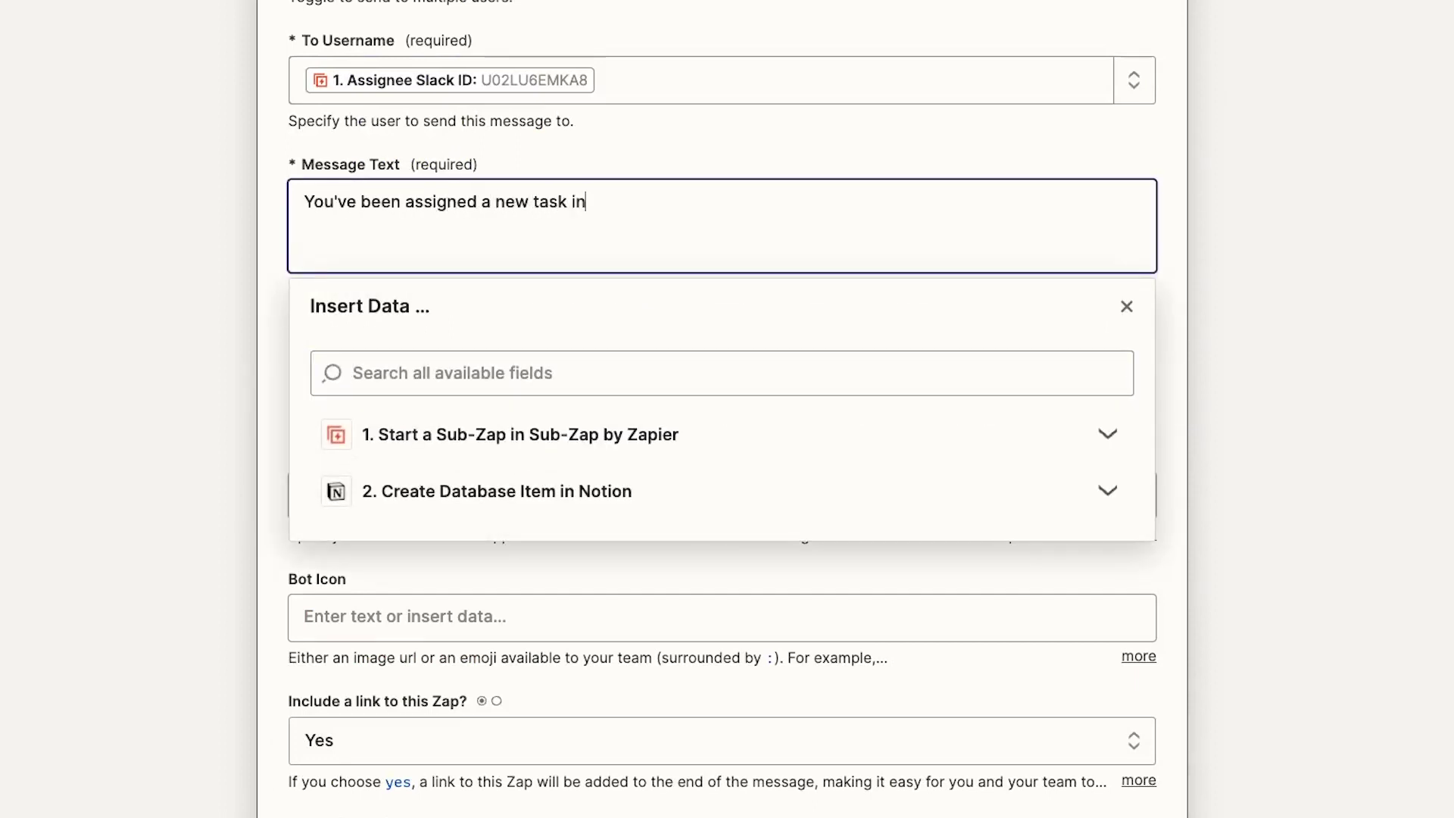
text( Notion! <)
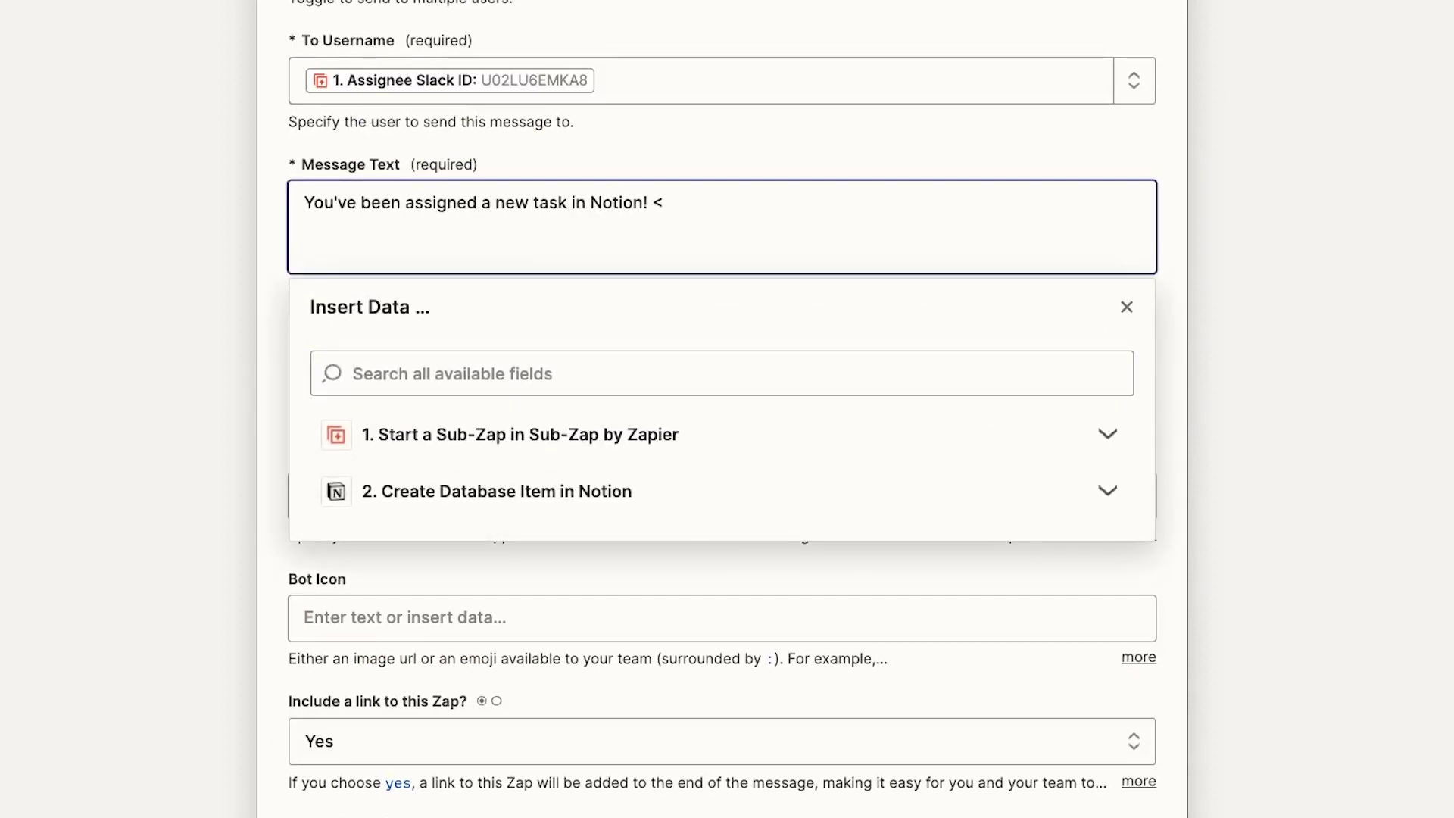
click(644, 491)
click(740, 577)
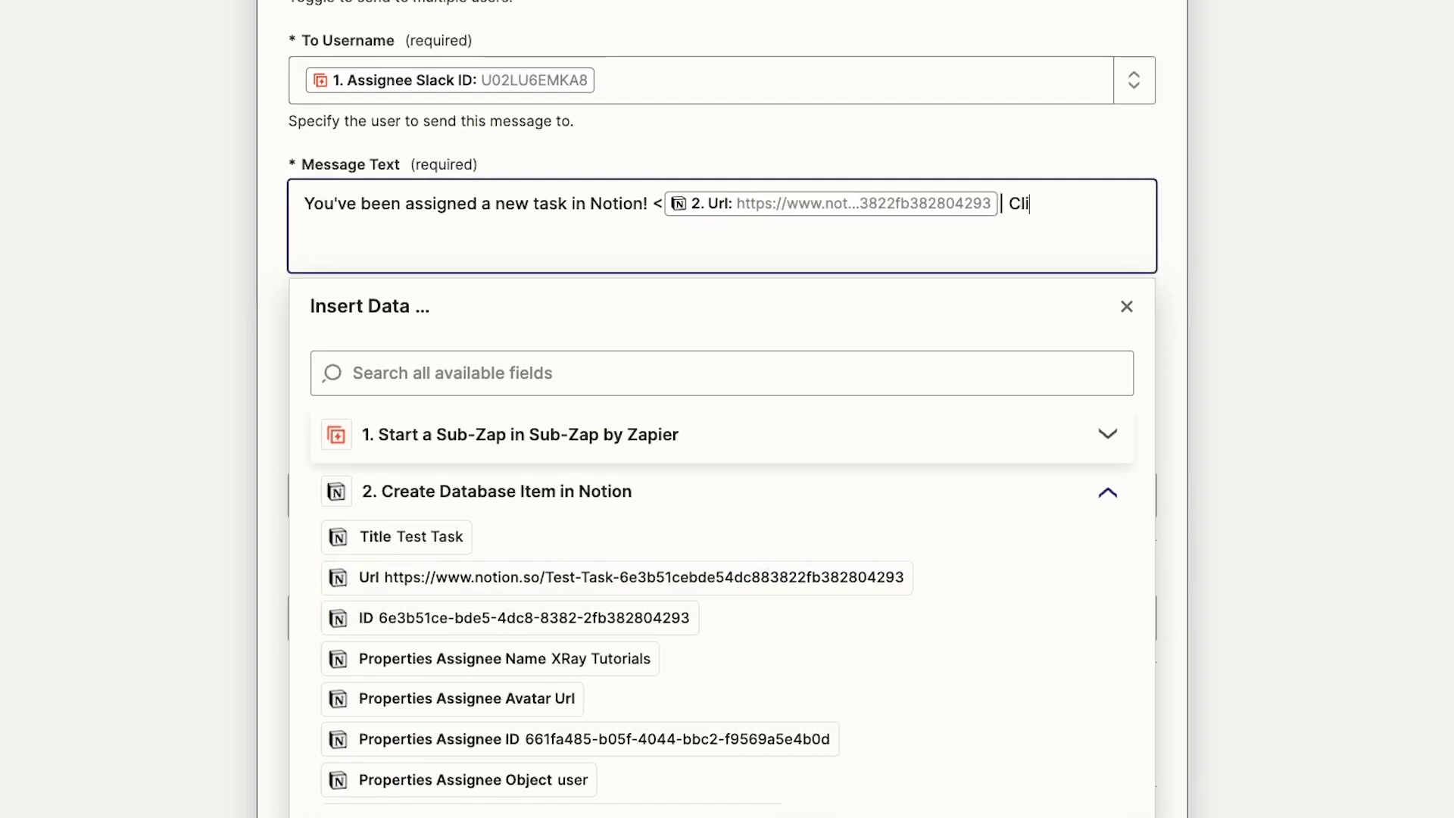
text(| Click here to view the task!>)
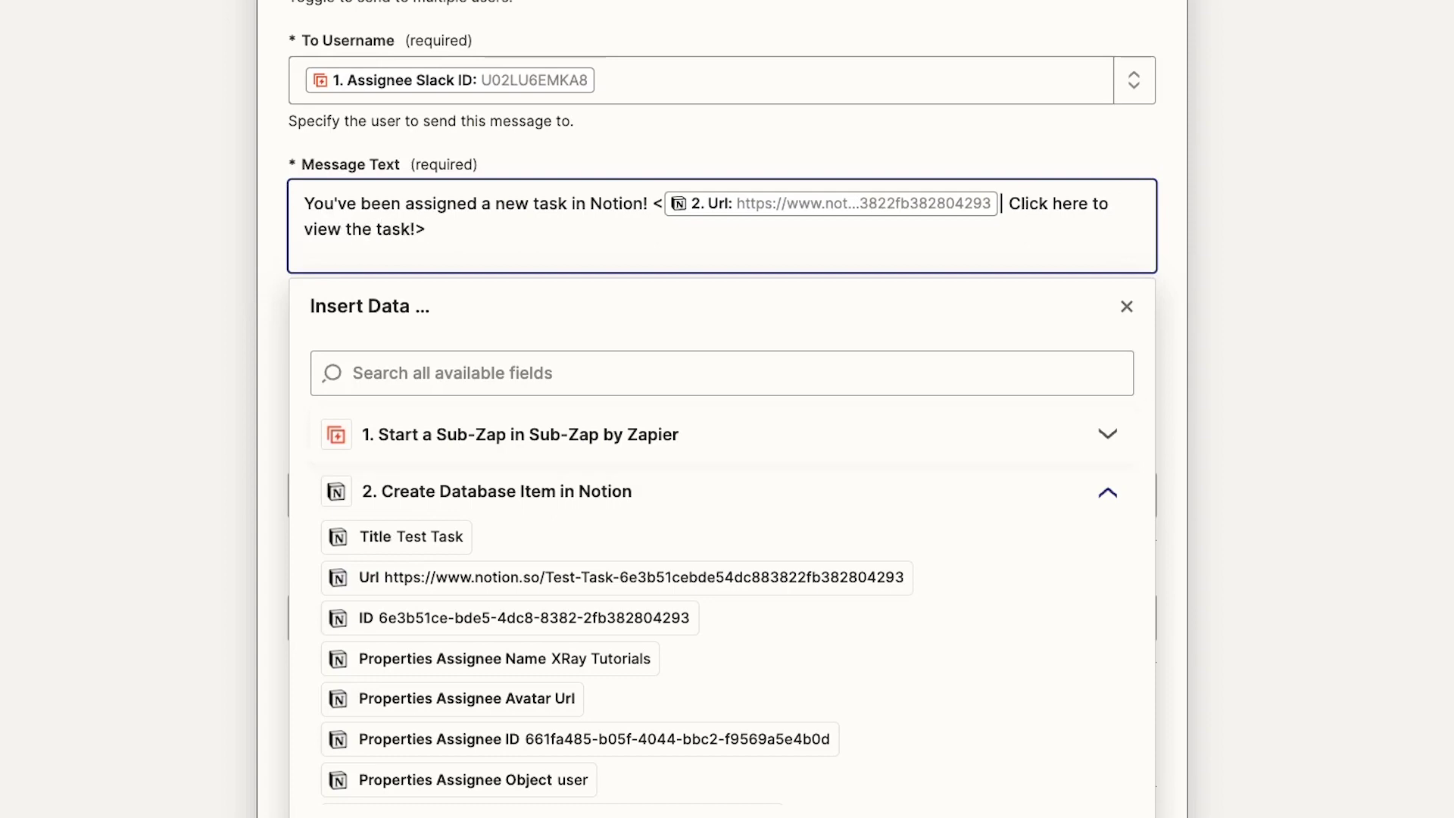
click(1360, 389)
Set Bot Name to 'Task Bot', Bot Icon to :robot_face:, and Auto-Expand Links to No.
scroll(1355, 392, down, 3)
click(1008, 251)
text(T)
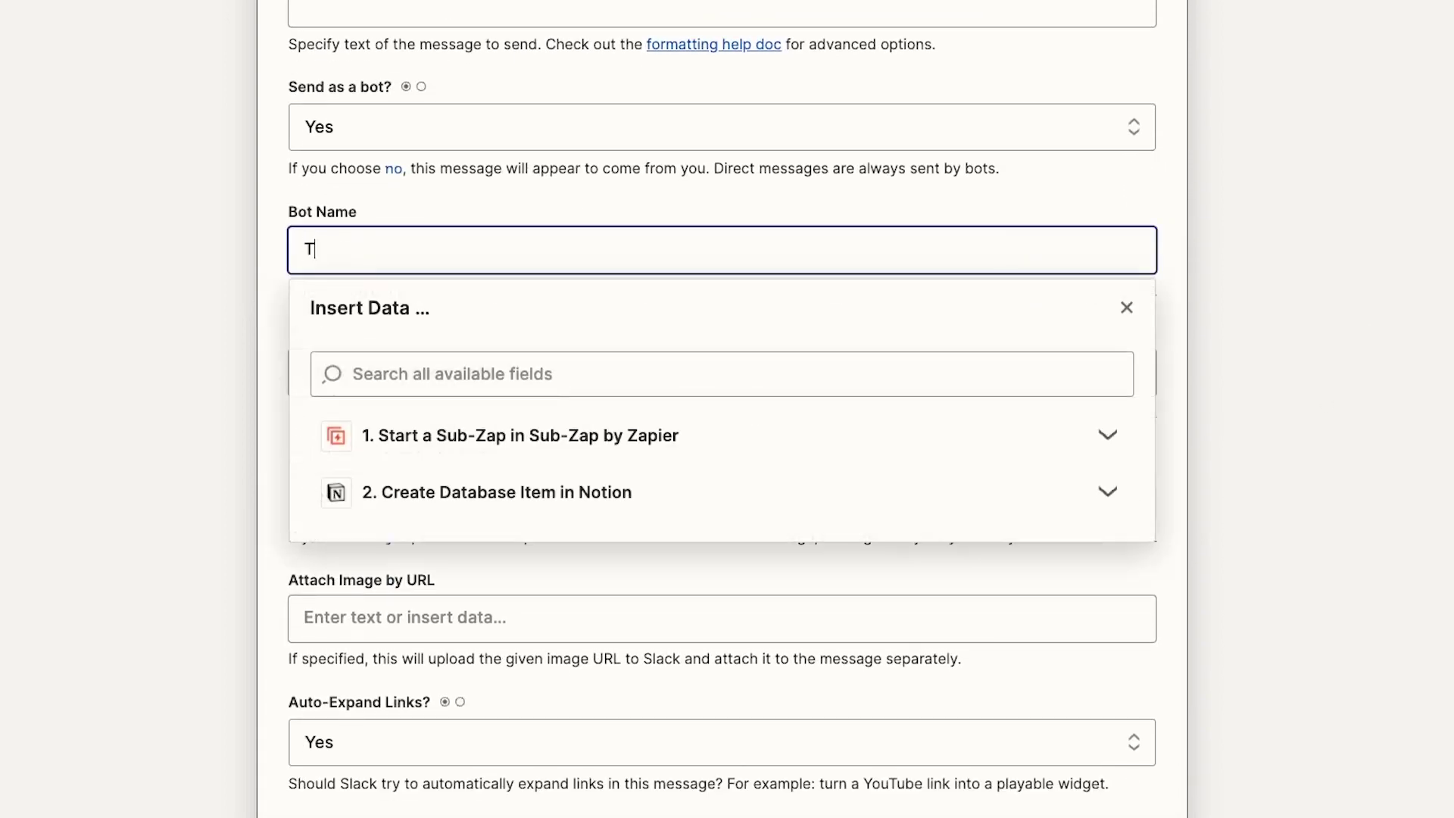
text(ask Bot)
click(1284, 254)
scroll(1284, 254, down, 1)
click(937, 292)
text(:robot)
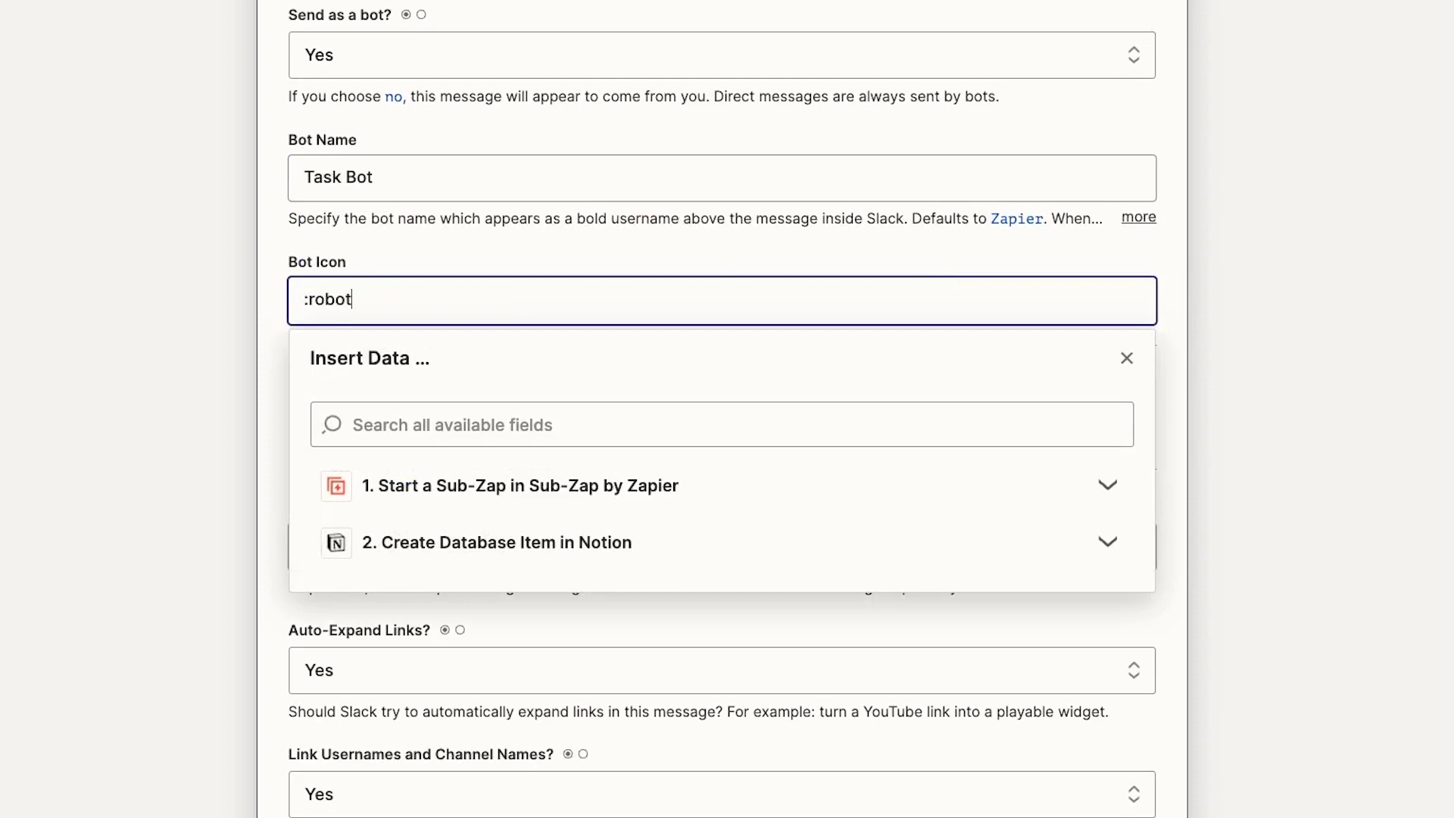
text(_face:)
click(1290, 280)
scroll(1291, 281, down, 4)
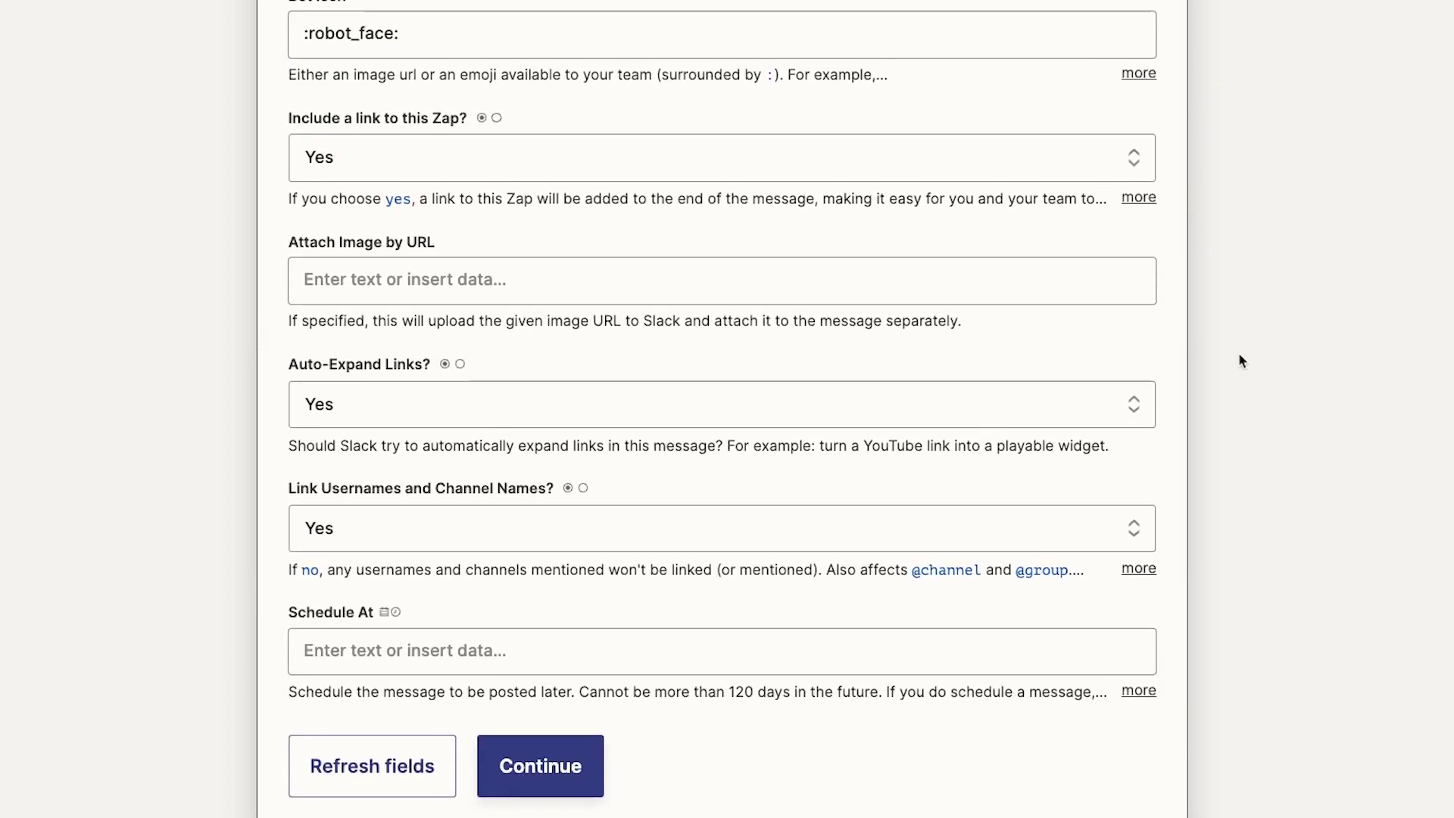
click(1063, 351)
click(1212, 564)
scroll(1350, 447, down, 2)
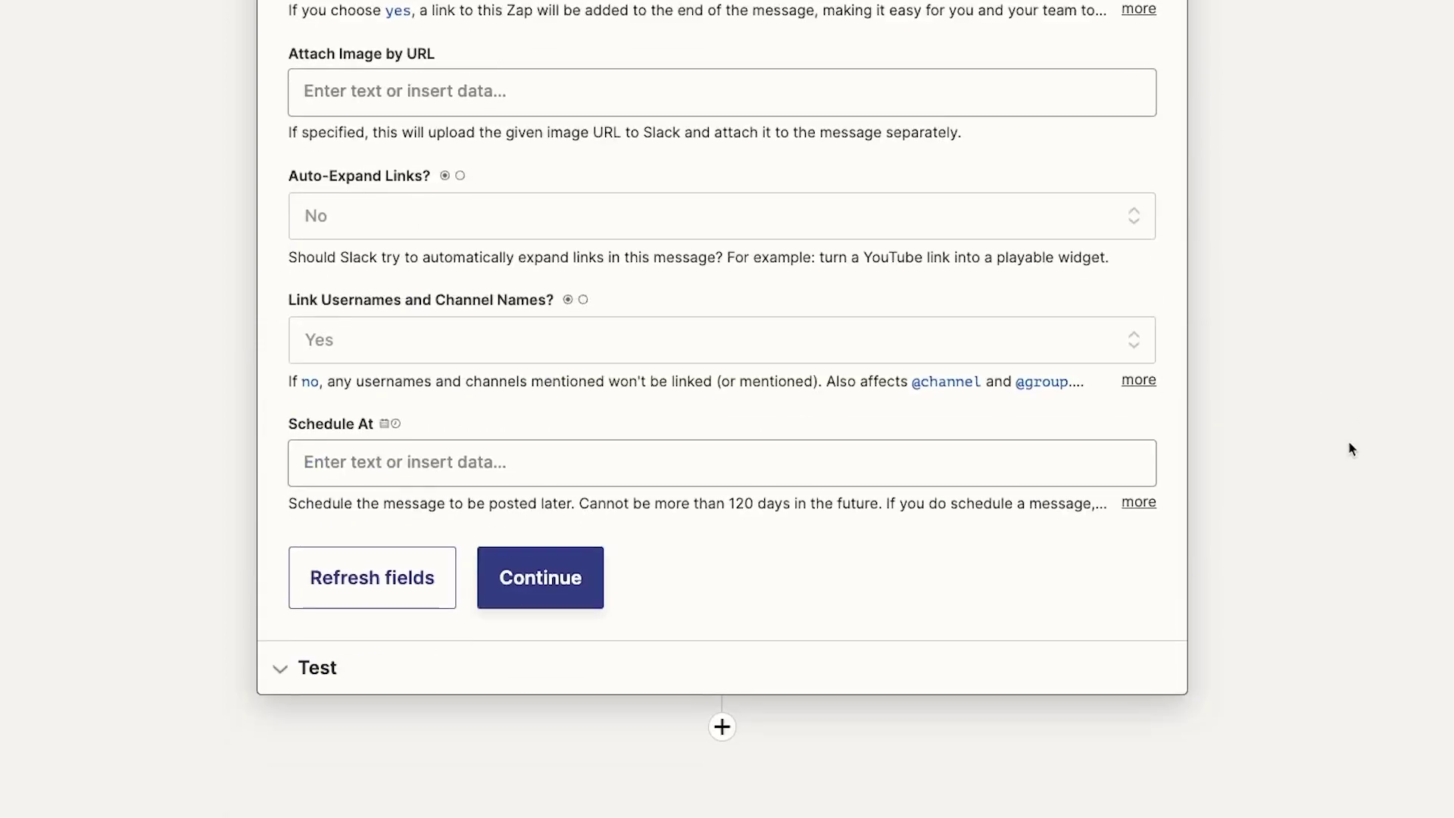
click(562, 579)
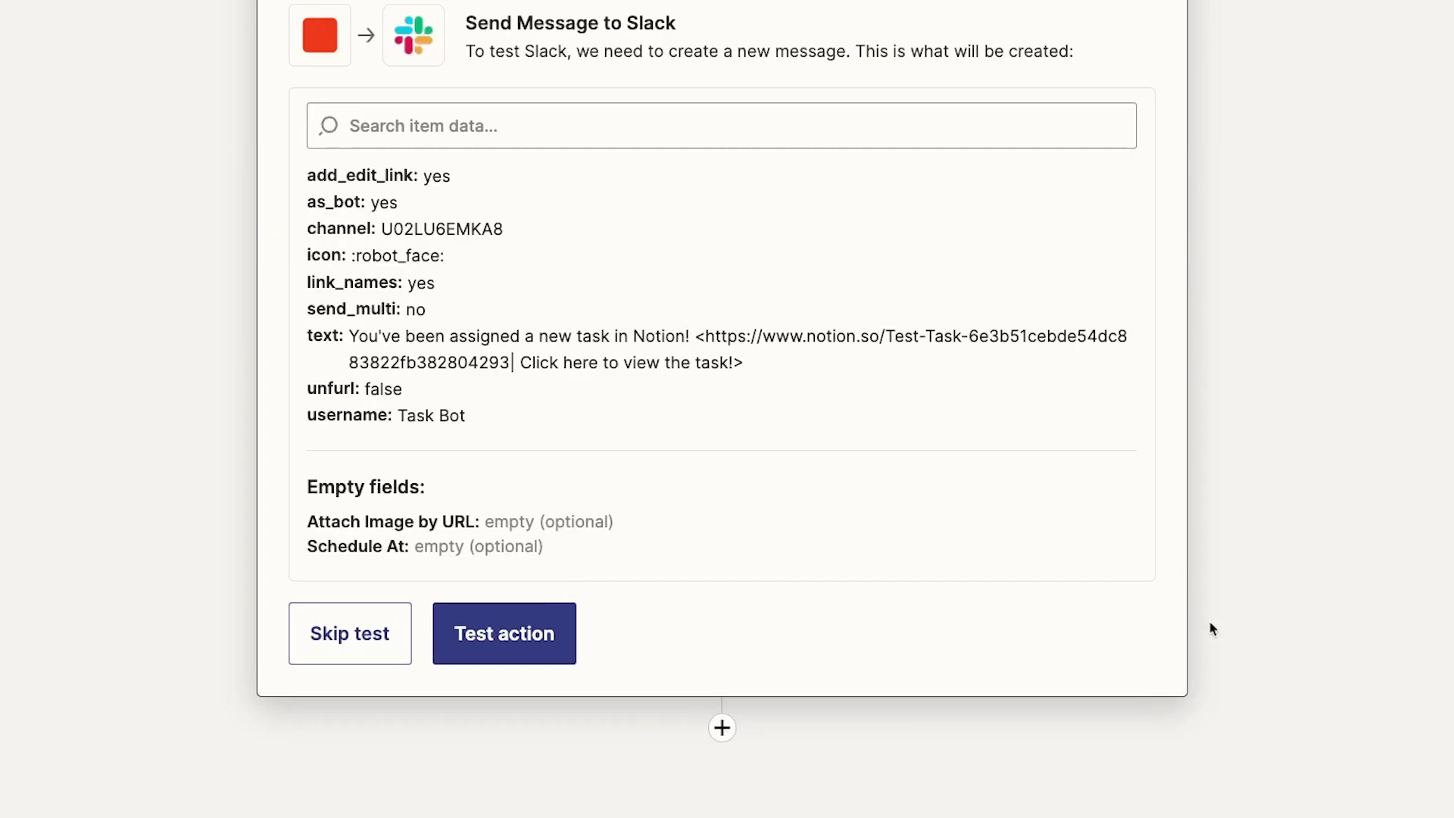
Test the Slack step, sending the assignee a Task Bot DM linking the new Notion task.
click(560, 643)
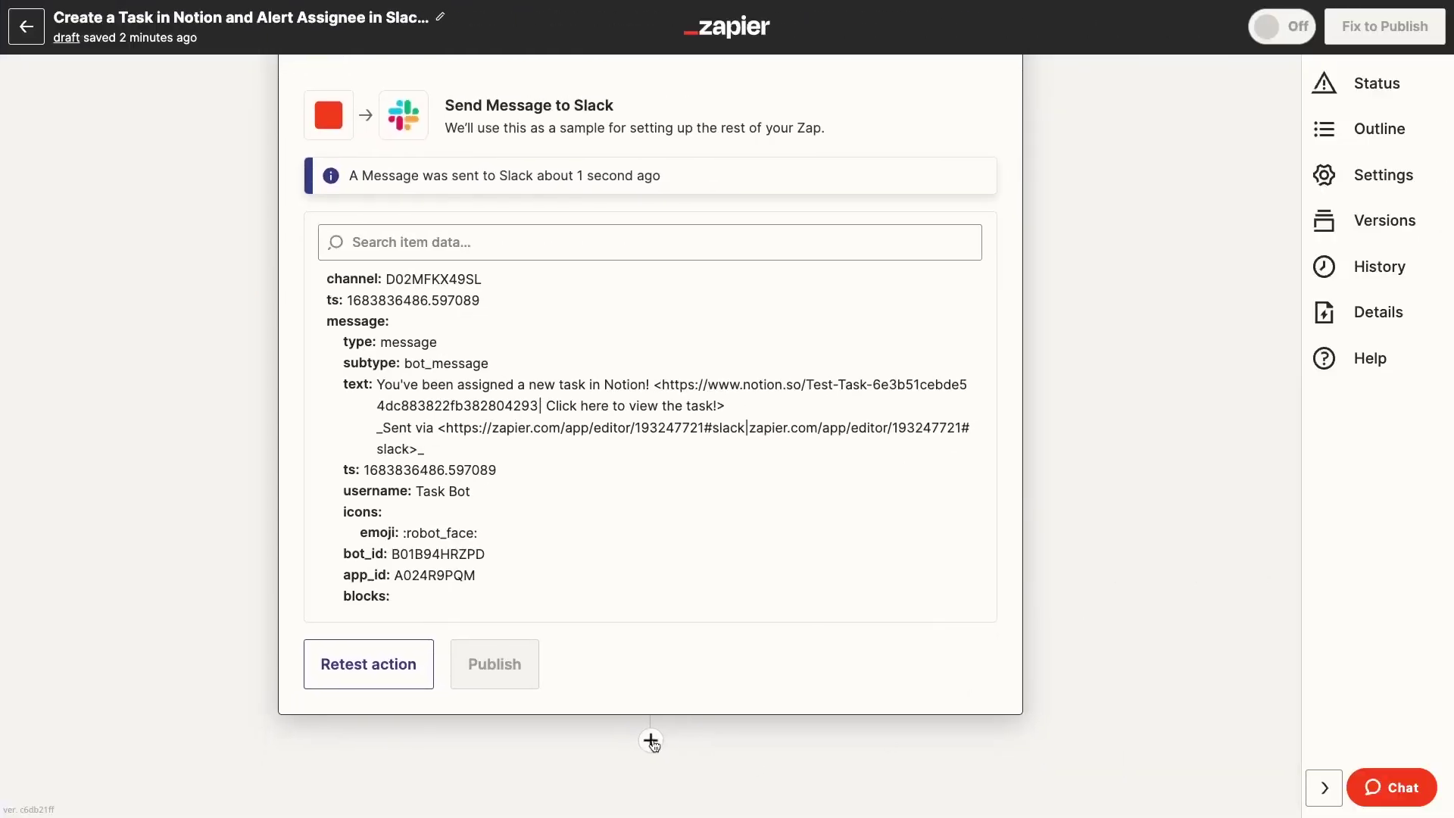
Add Sub-Zap by Zapier's Return From a Sub-Zap event as step 4.
click(650, 740)
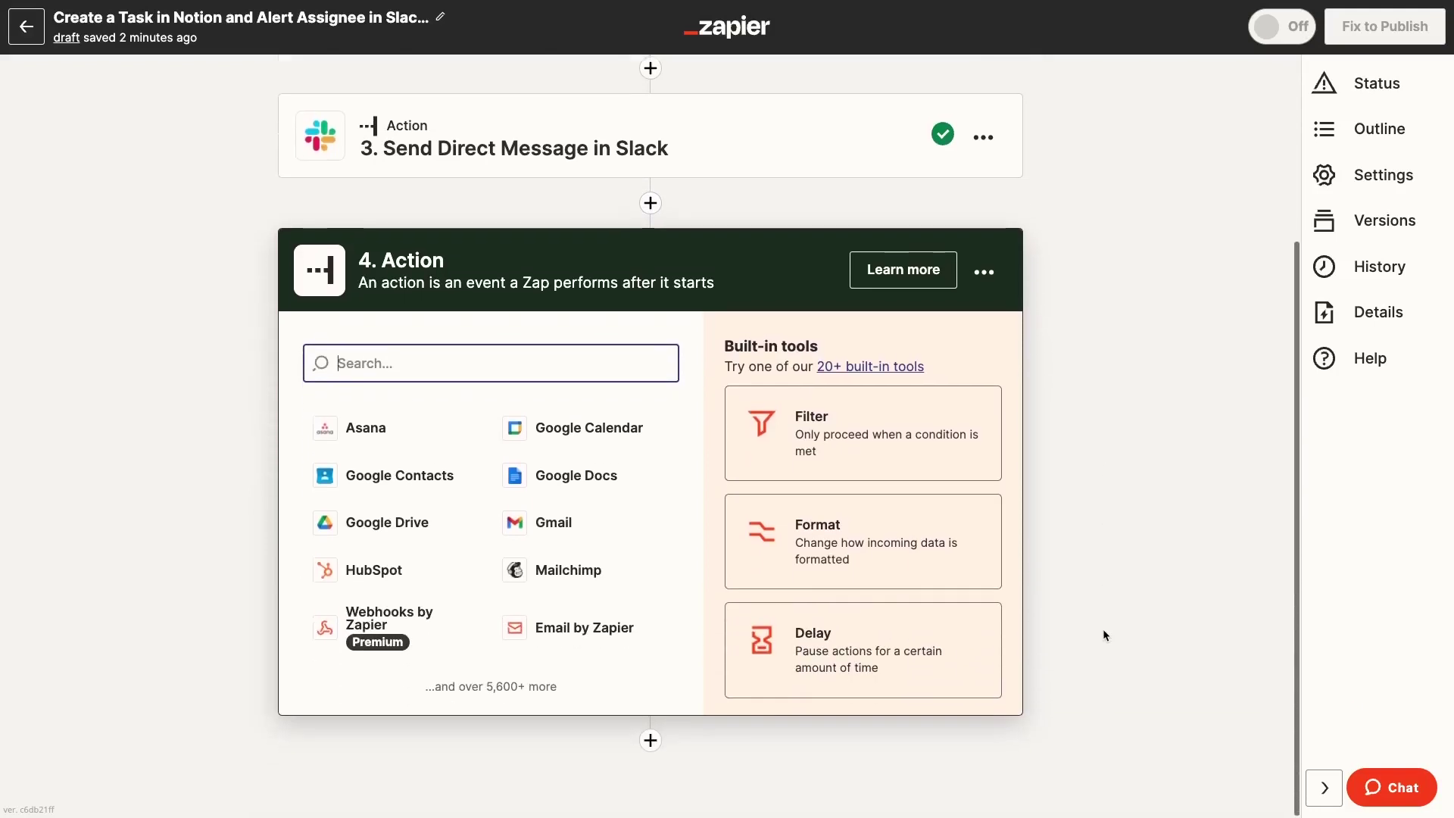
text(sub)
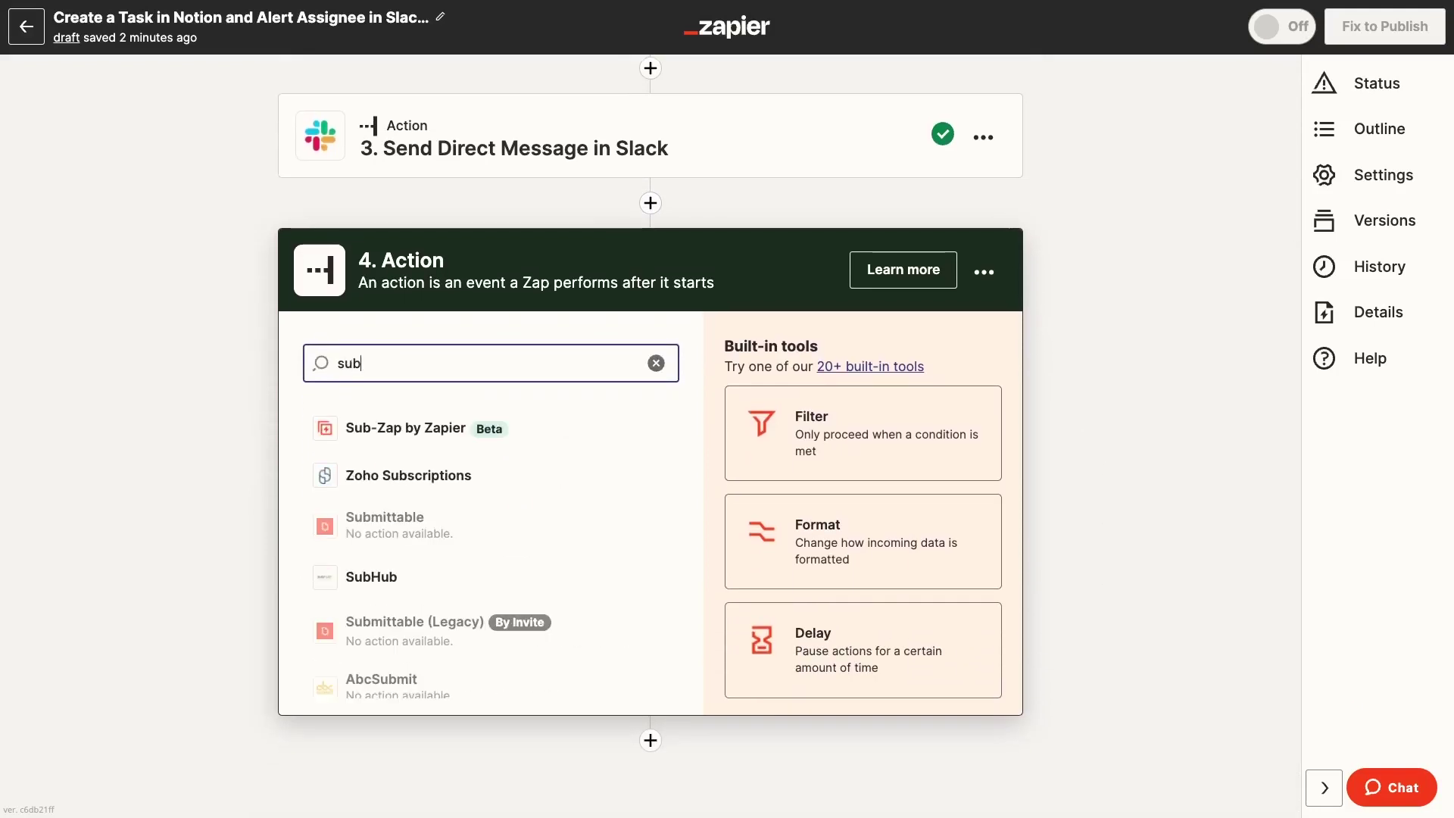
click(393, 432)
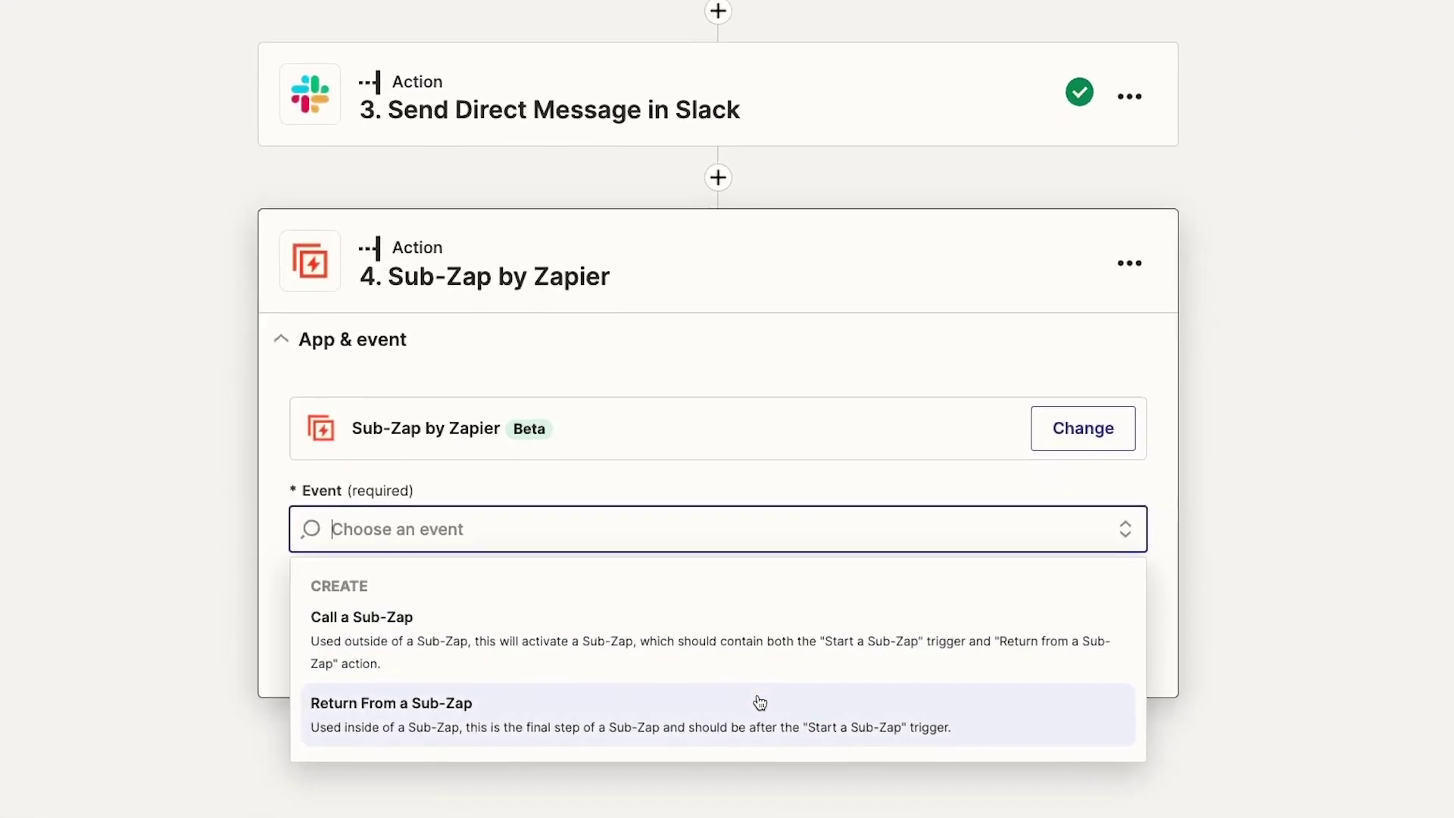
click(678, 721)
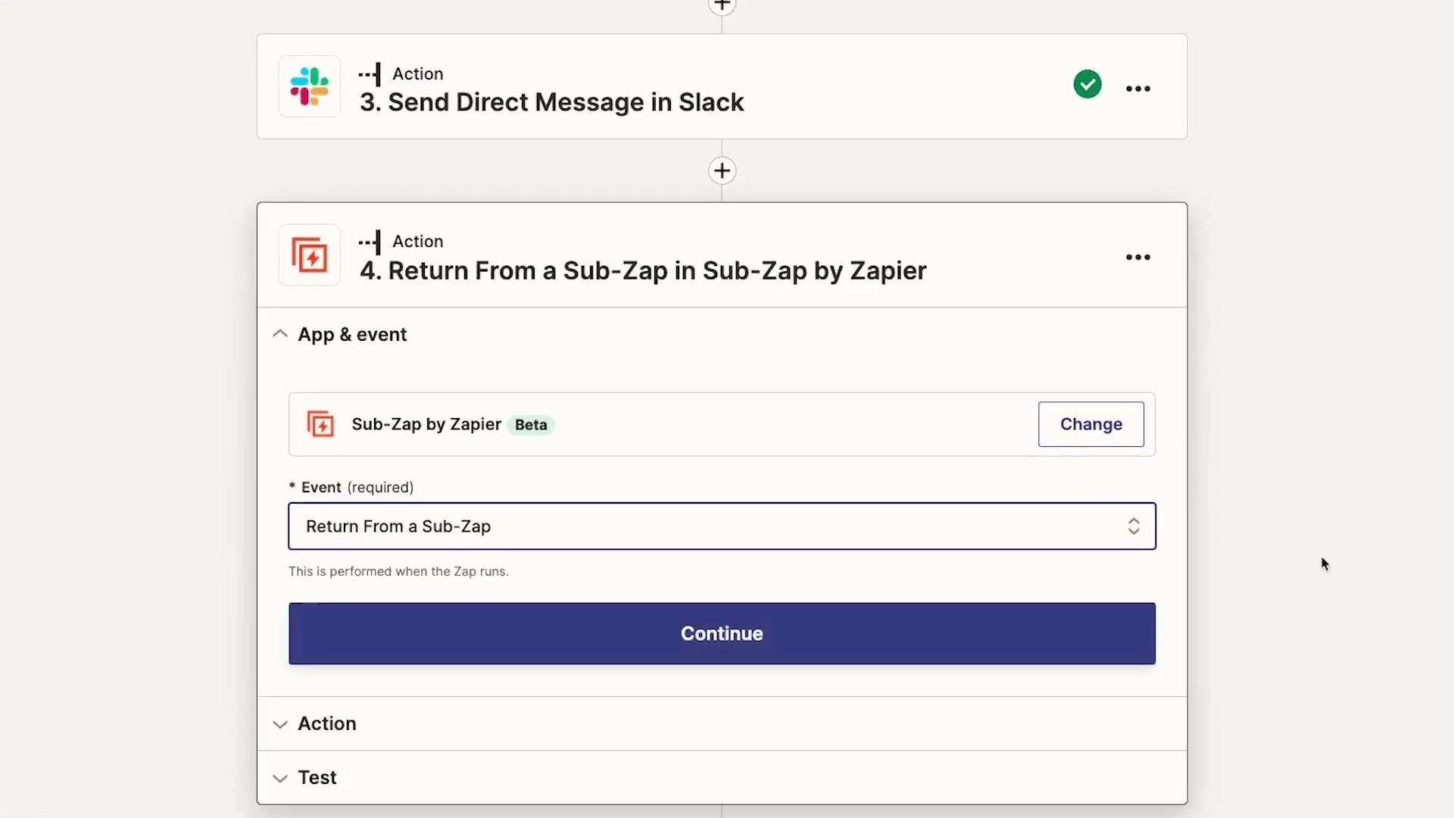
scroll(1322, 561, down, 2)
Set the Sub-Zap's return value to the Notion step's Url.
click(1015, 551)
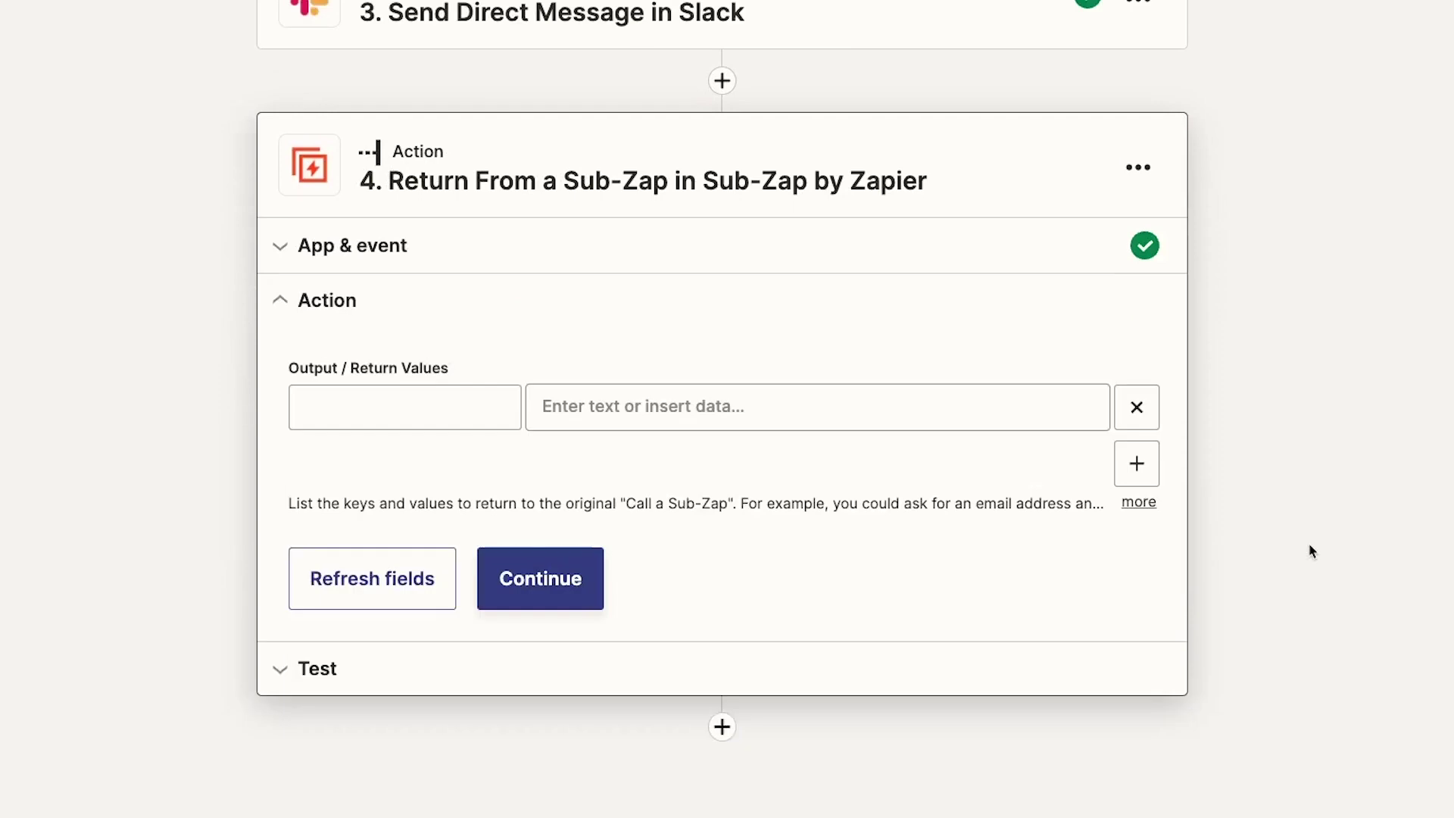
click(452, 402)
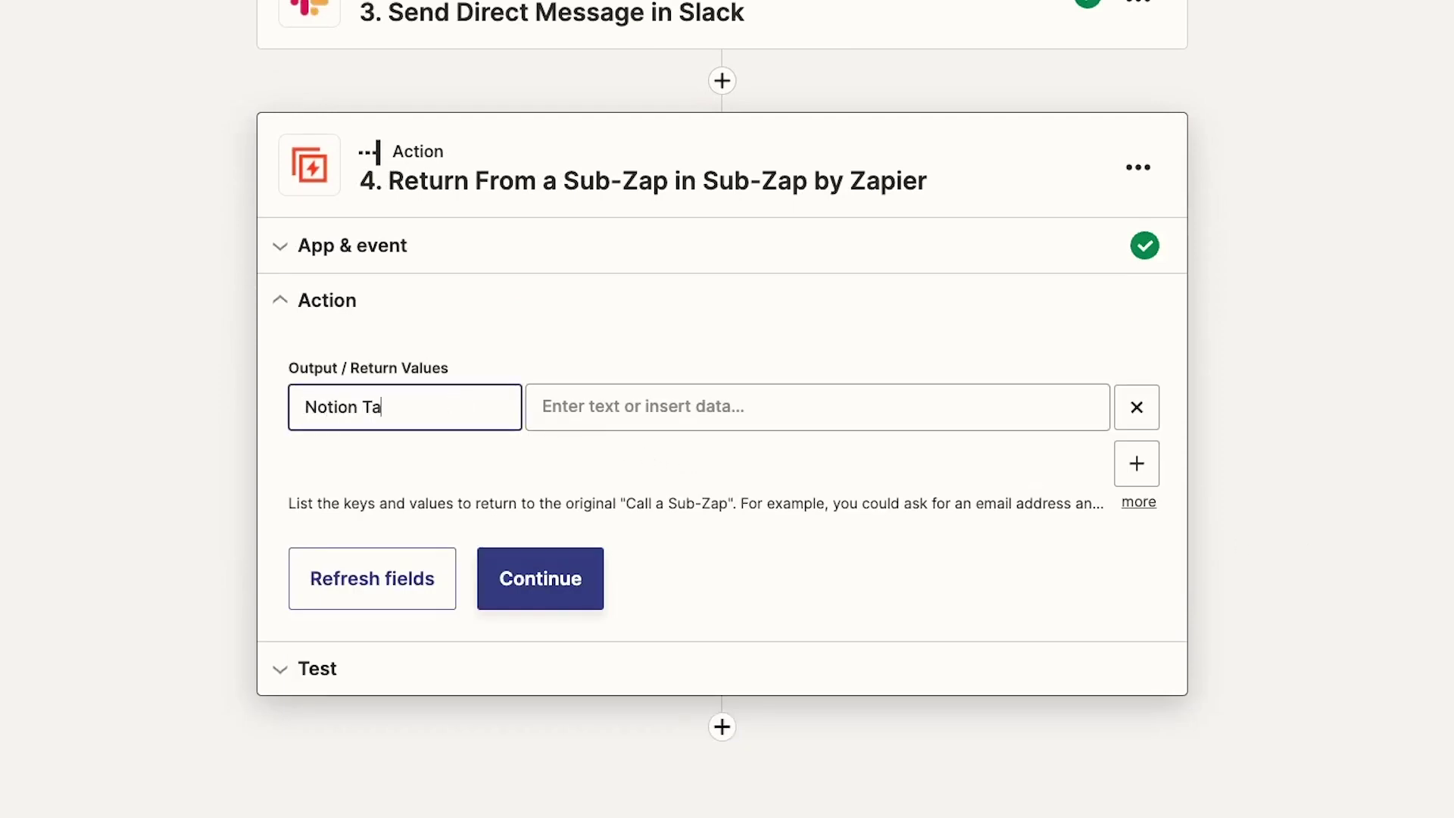
click(652, 395)
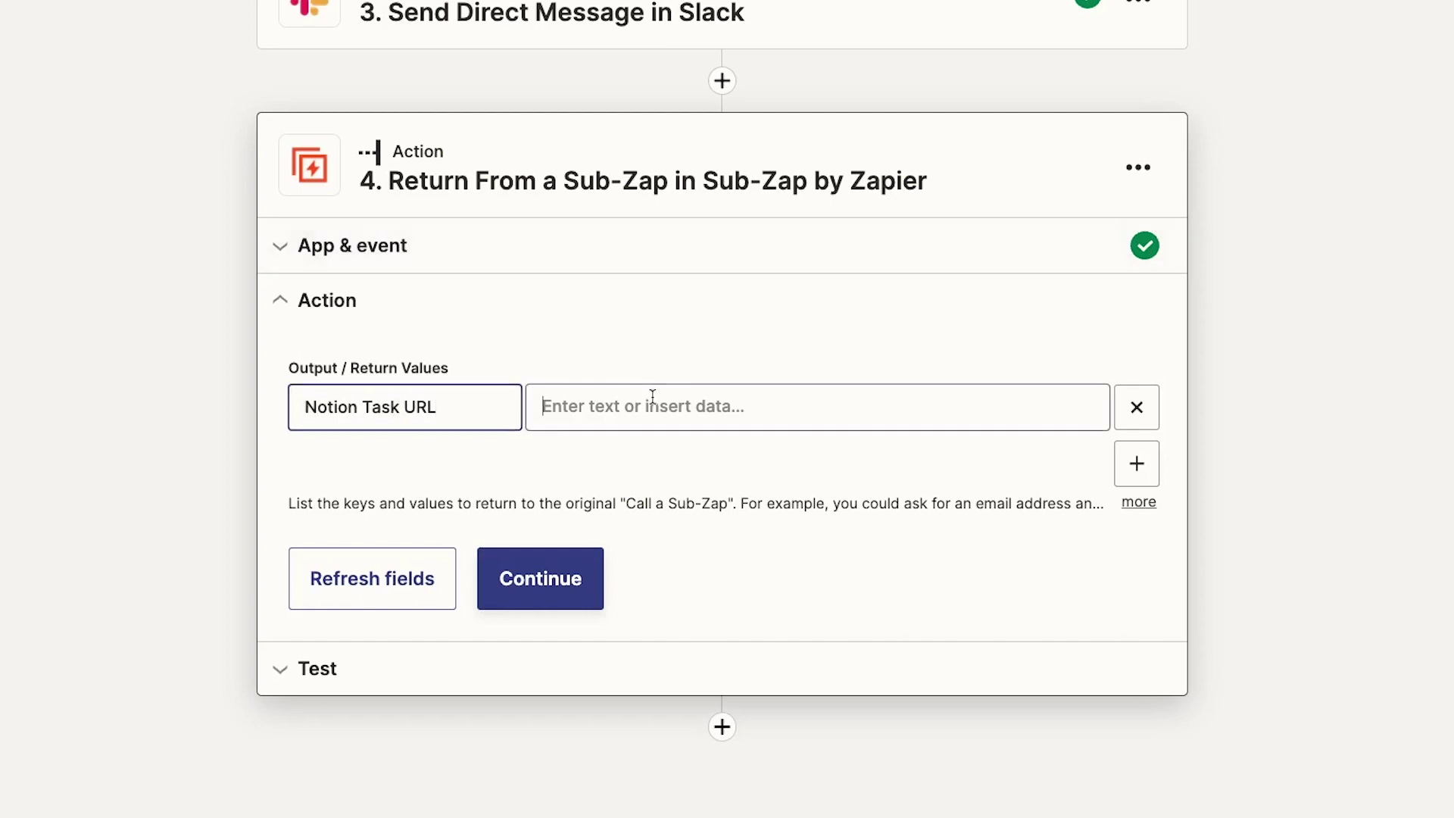
click(666, 406)
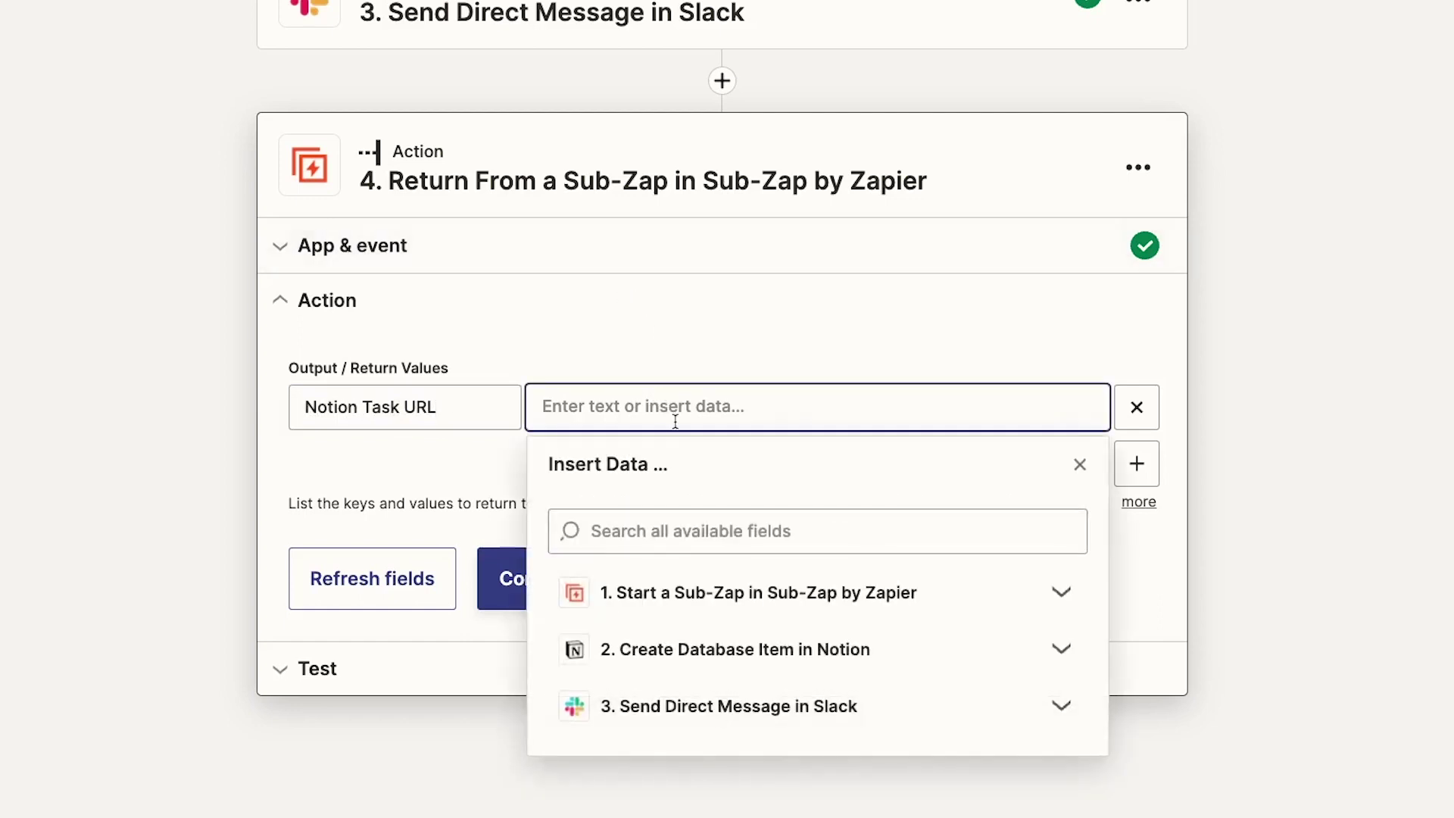
click(837, 644)
scroll(1107, 669, down, 1)
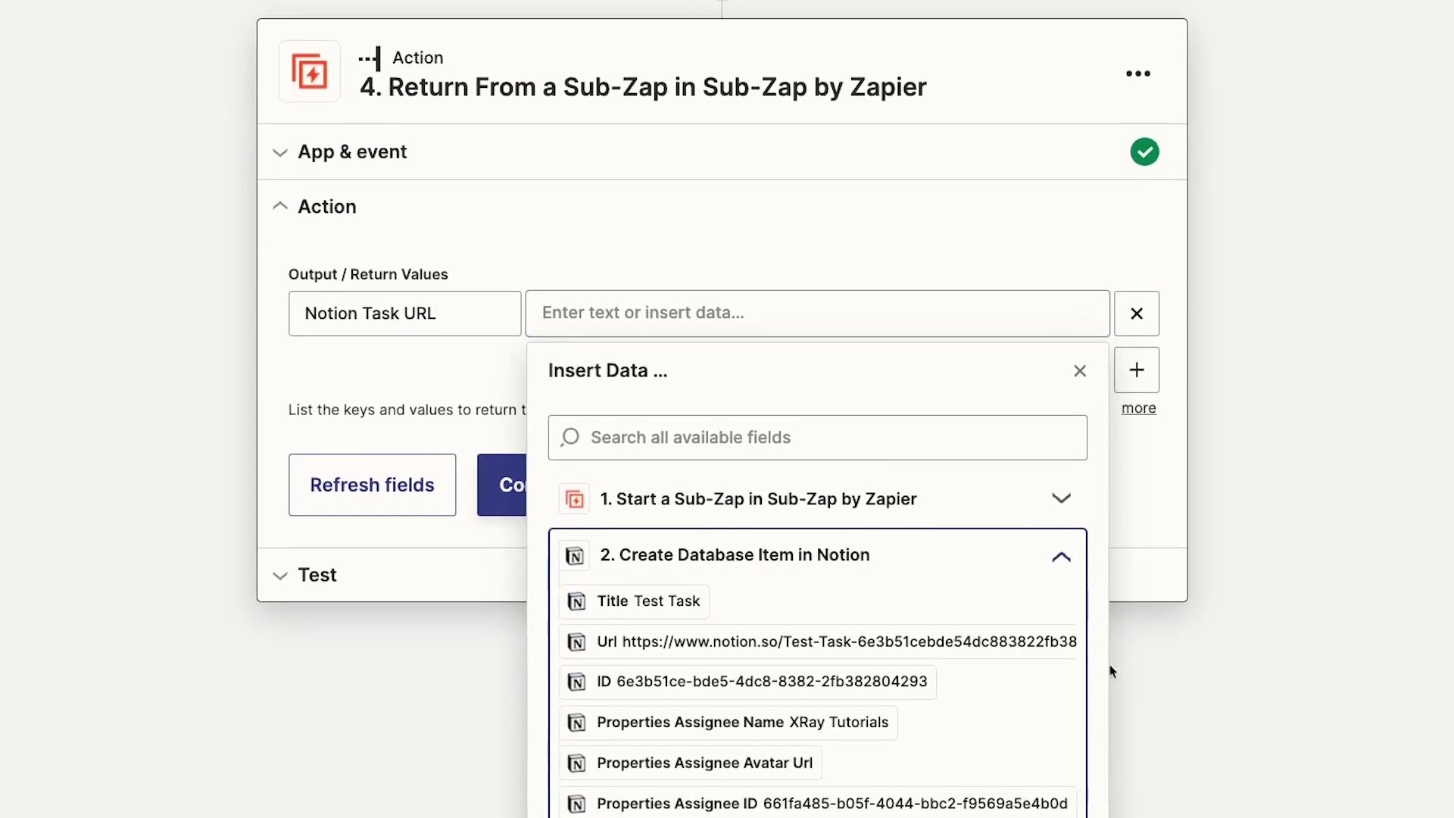
click(1061, 641)
click(1290, 530)
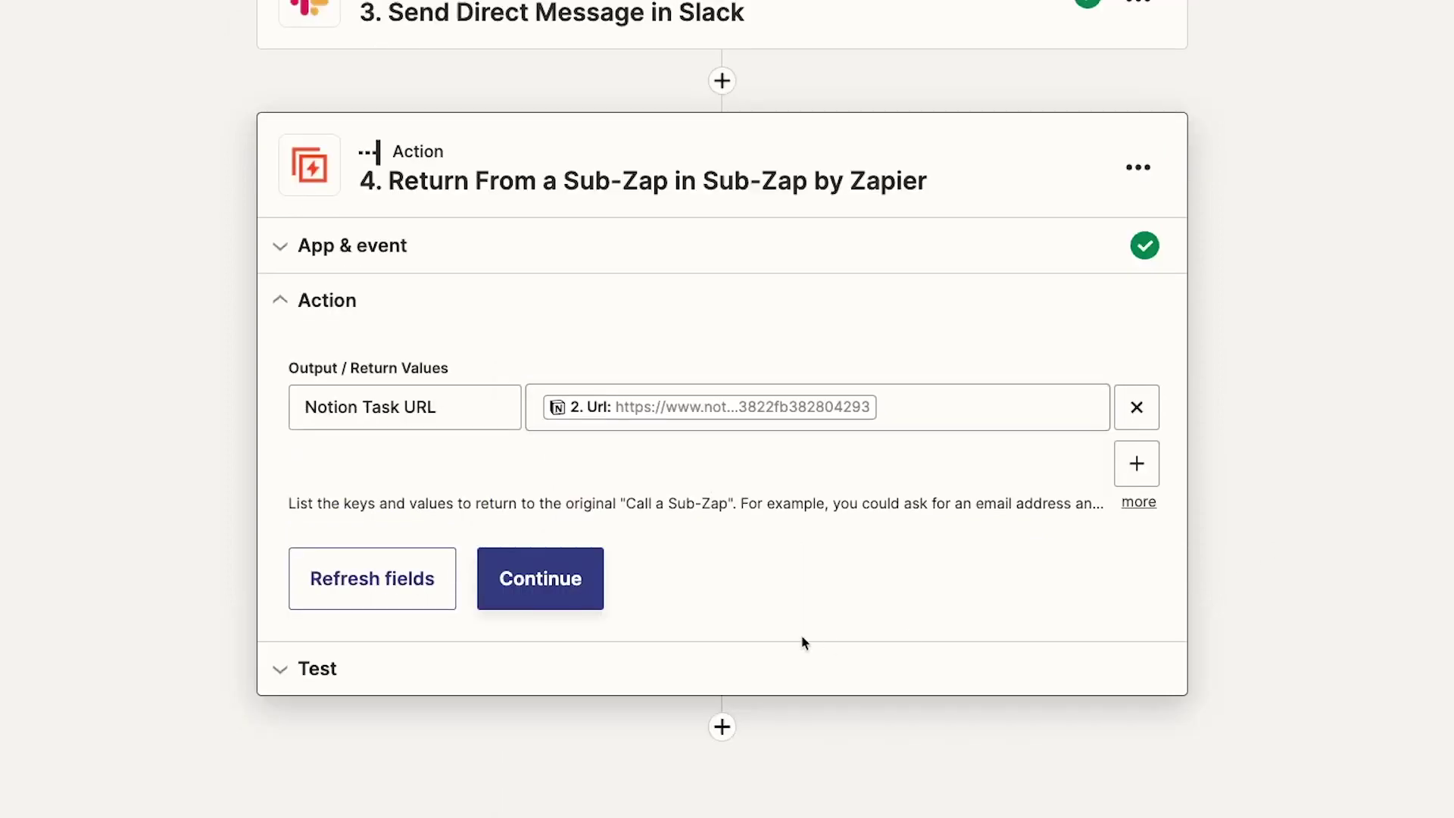
click(602, 585)
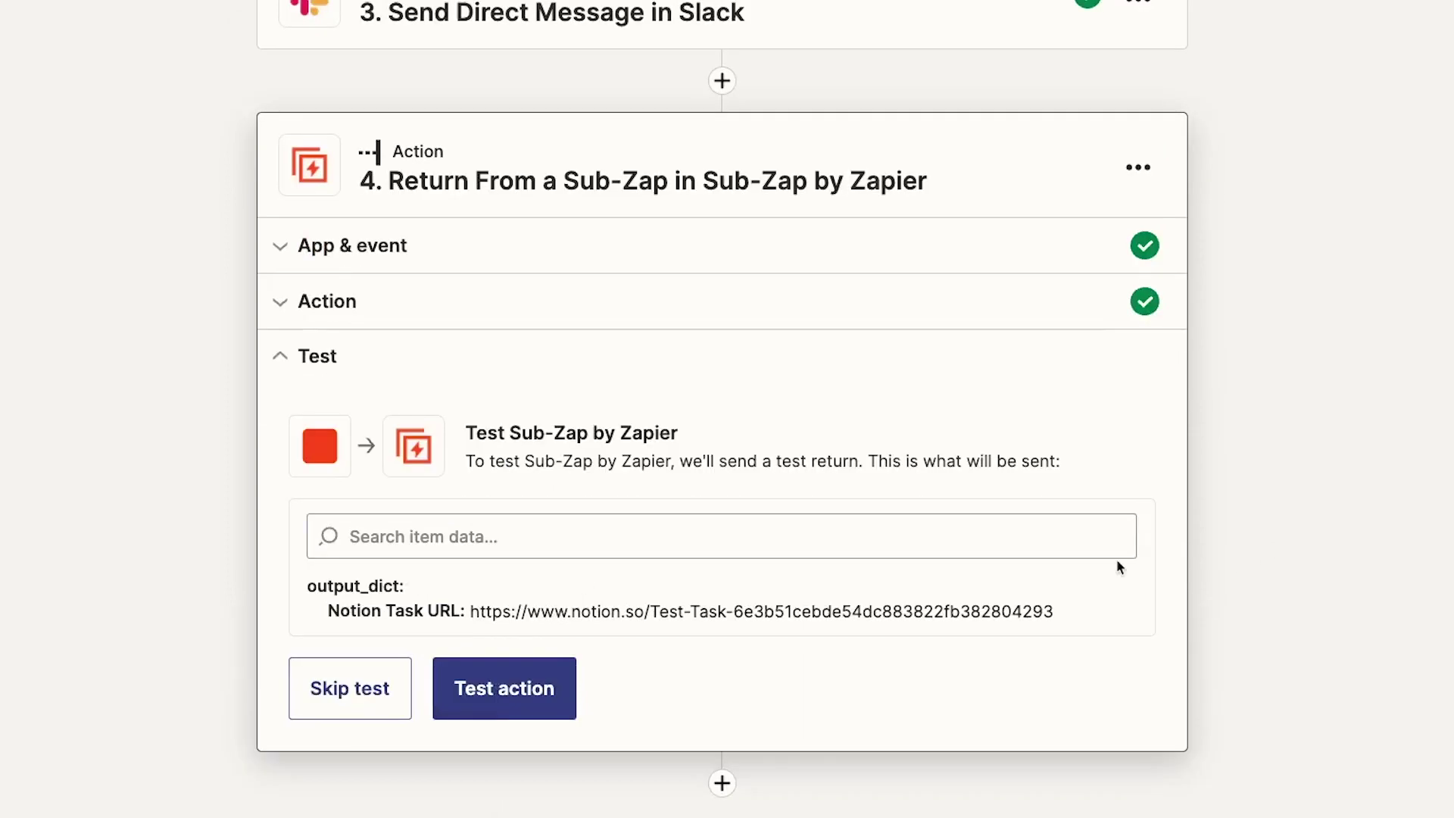
Test and publish the Sub-Zap, then return to the Airtable Form Zap.
click(503, 688)
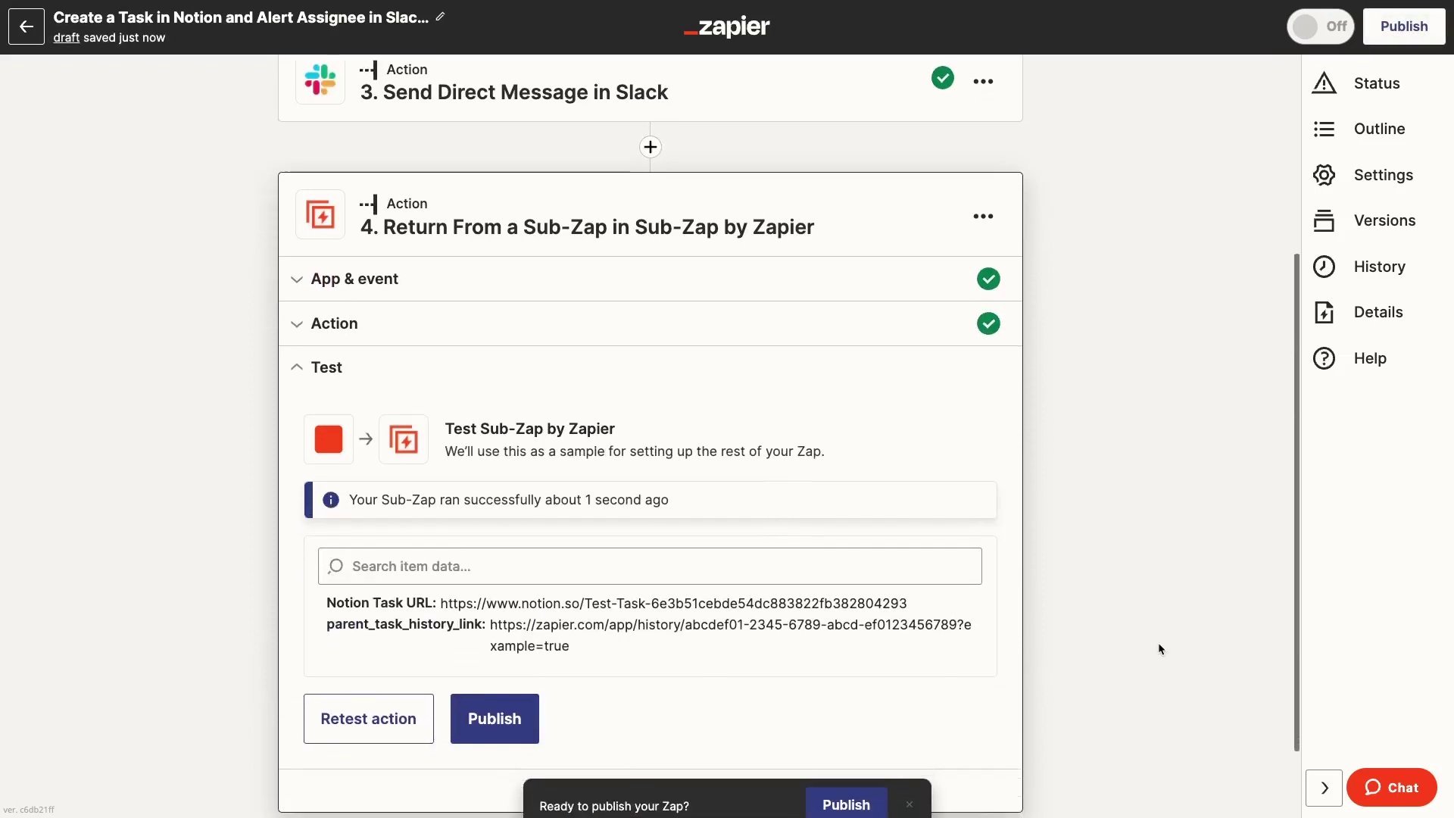
click(864, 787)
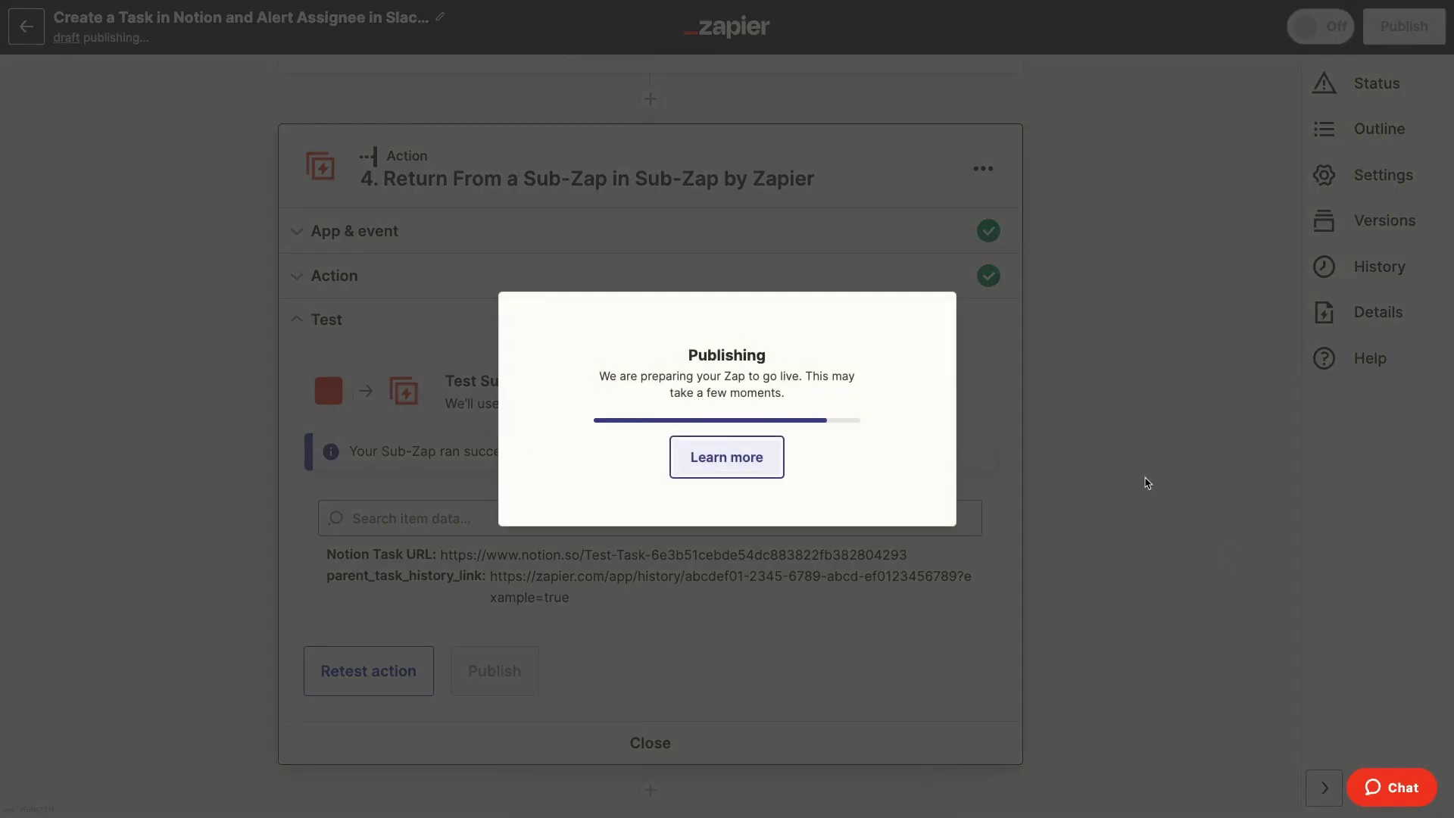
key(ctrl+Right)
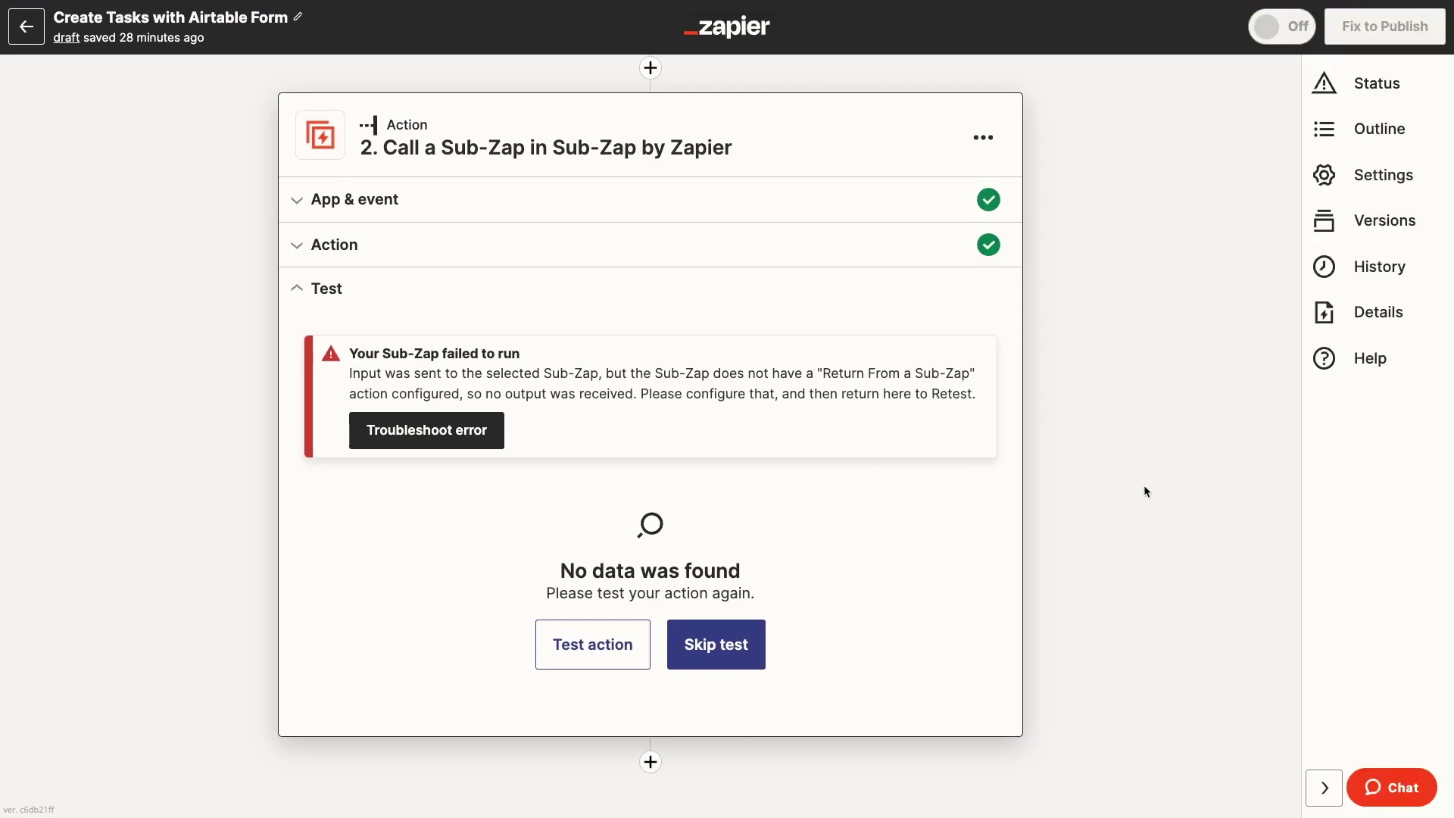
Retest the Call a Sub-Zap step to get the Notion Task URL, then publish the Airtable Form Zap.
click(579, 668)
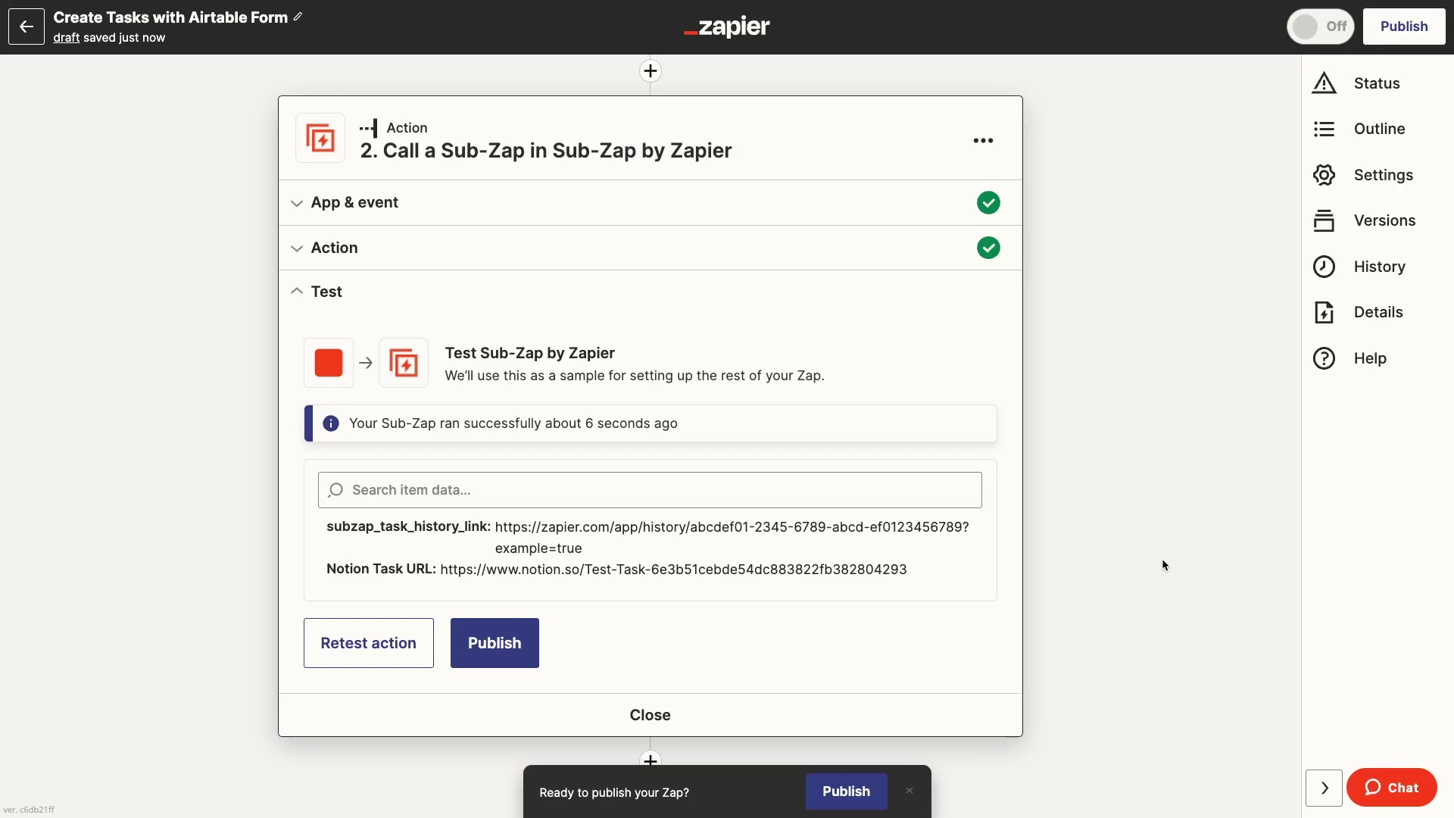
scroll(1151, 557, down, 1)
click(845, 791)
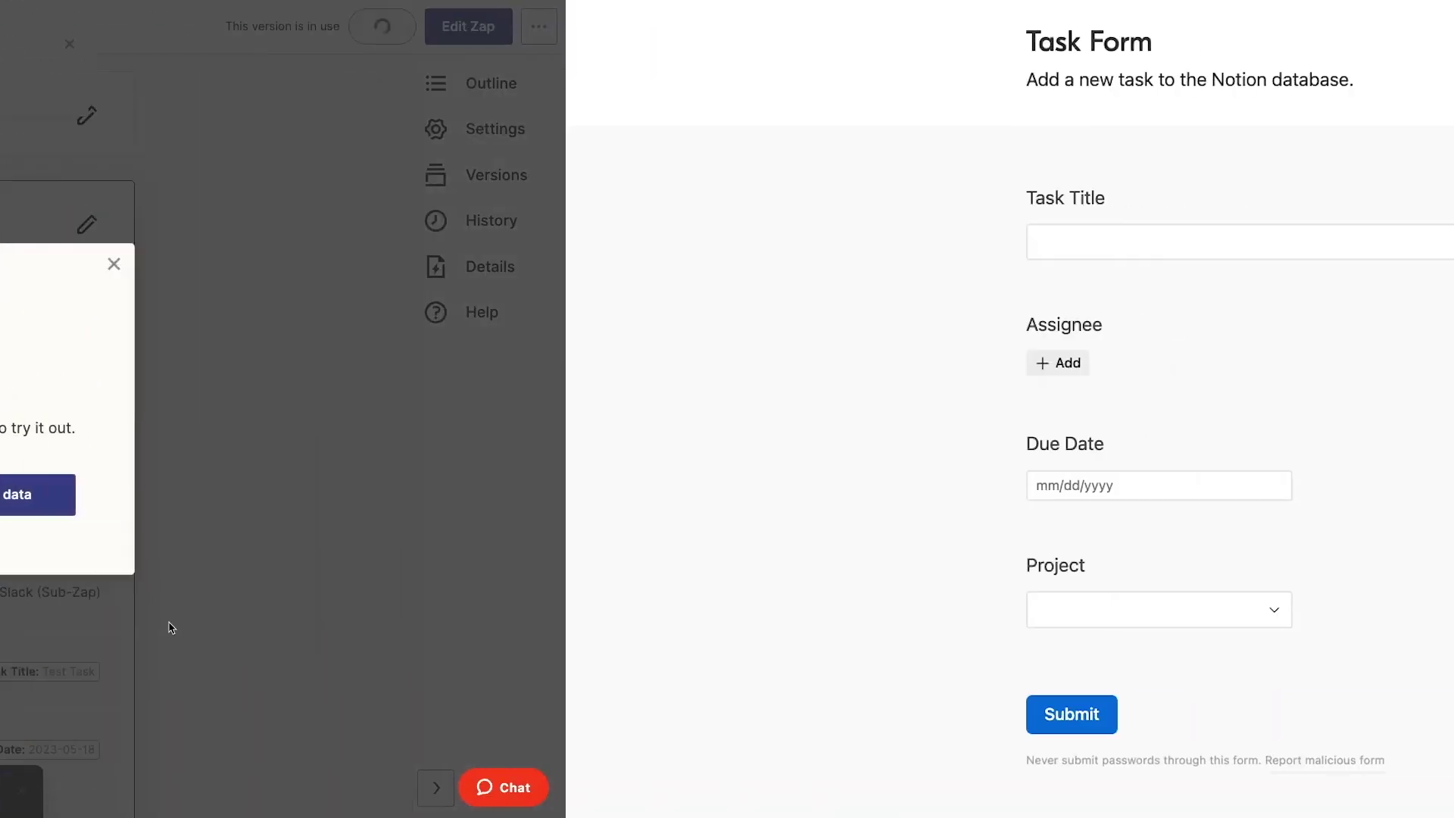
Submit the Task Form: 'Test Task - Live Test', an assignee, due 5/18/2023, project Website Updates.
click(839, 248)
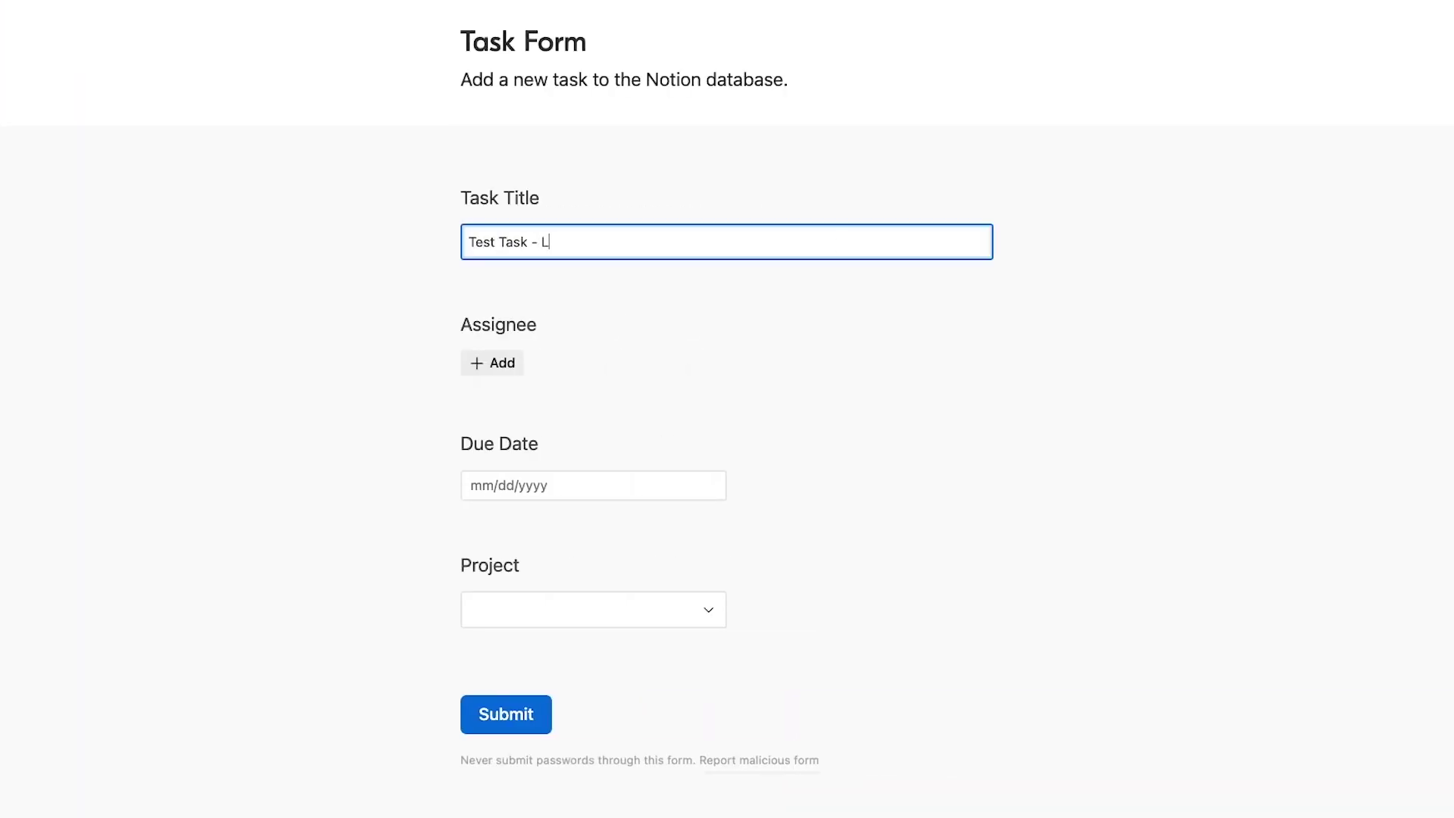
text(Test Task - Live Test)
click(516, 355)
click(539, 183)
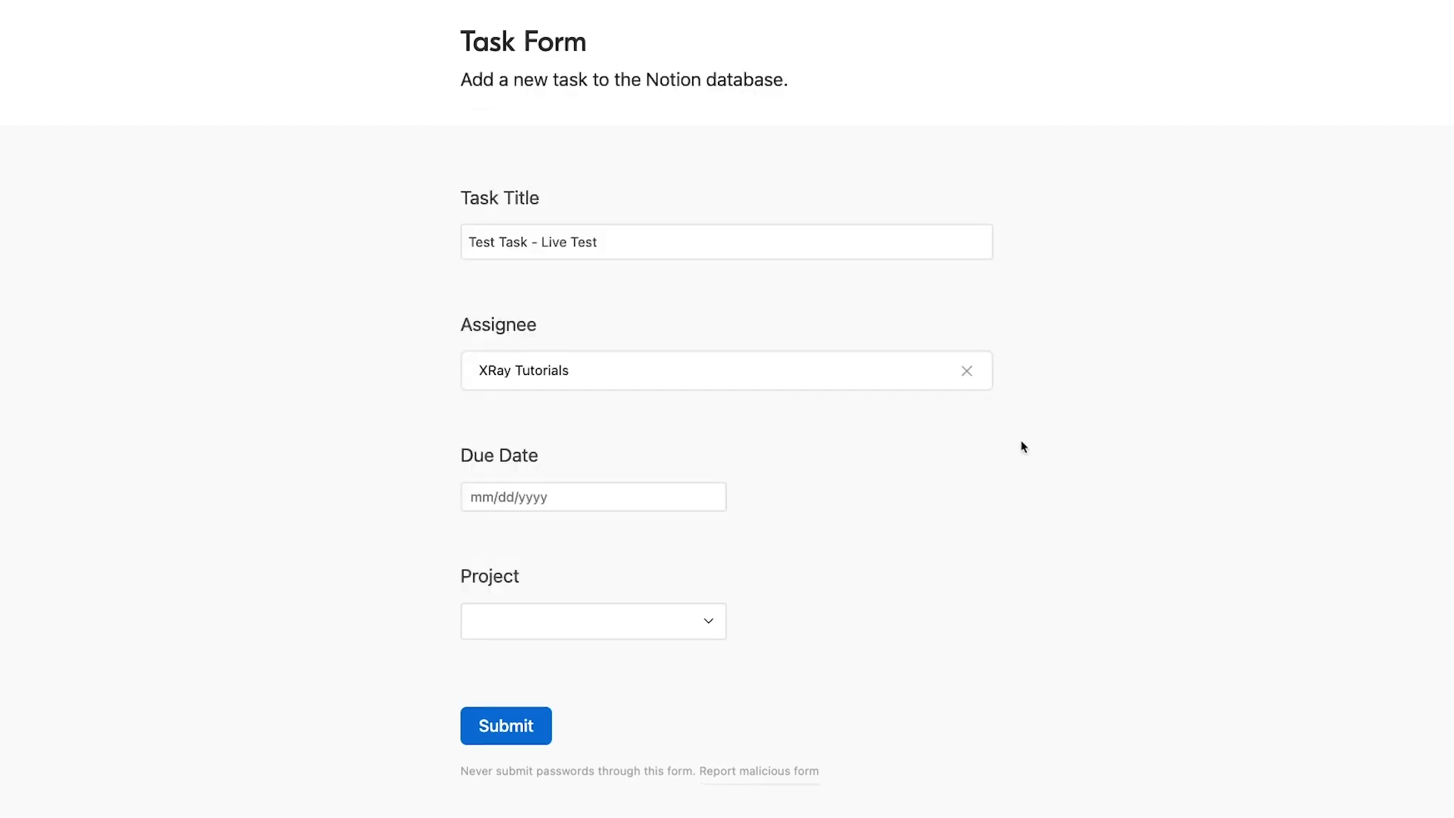
click(594, 497)
click(642, 649)
click(704, 621)
text(Website)
key(Return)
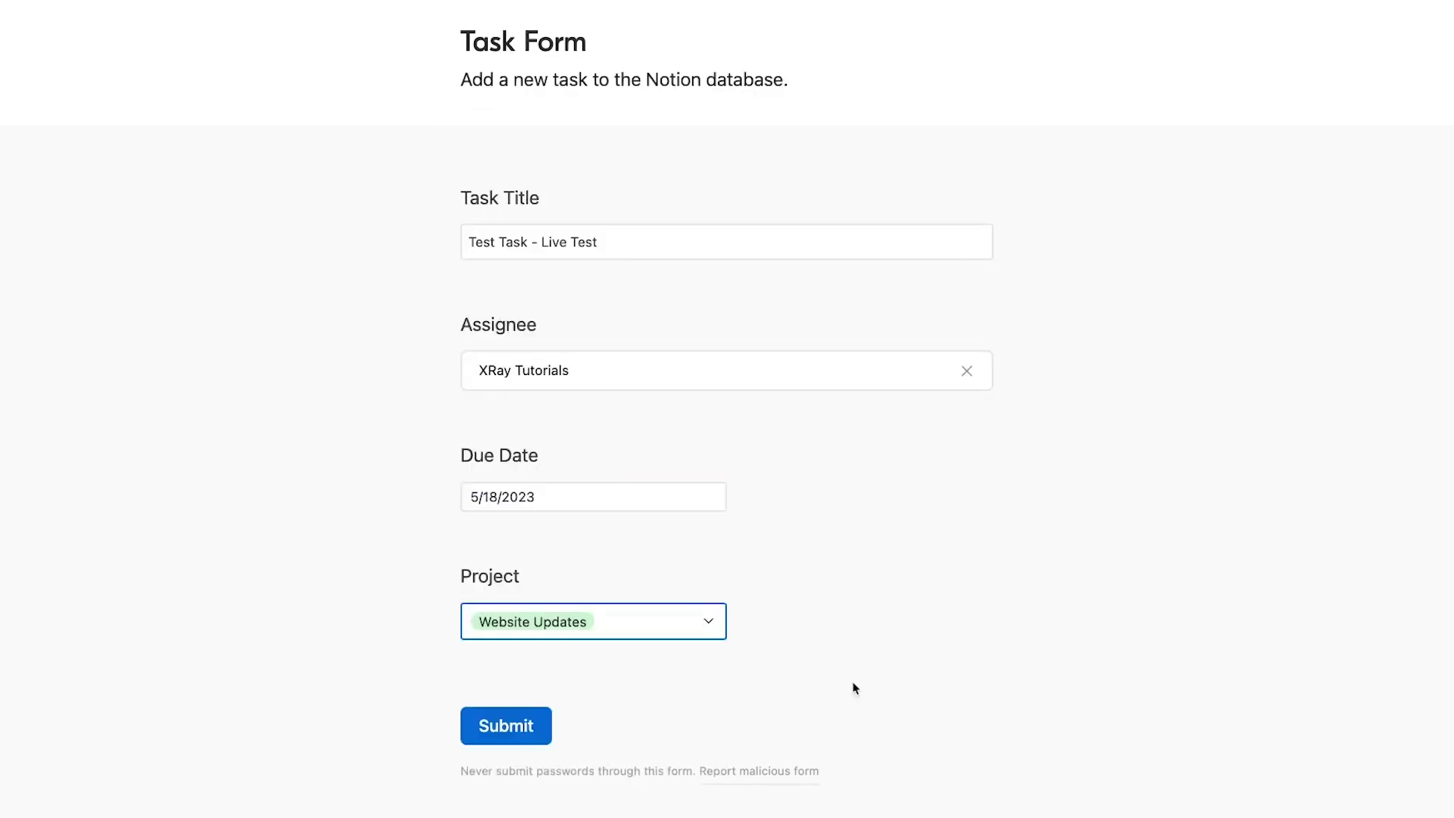
click(517, 734)
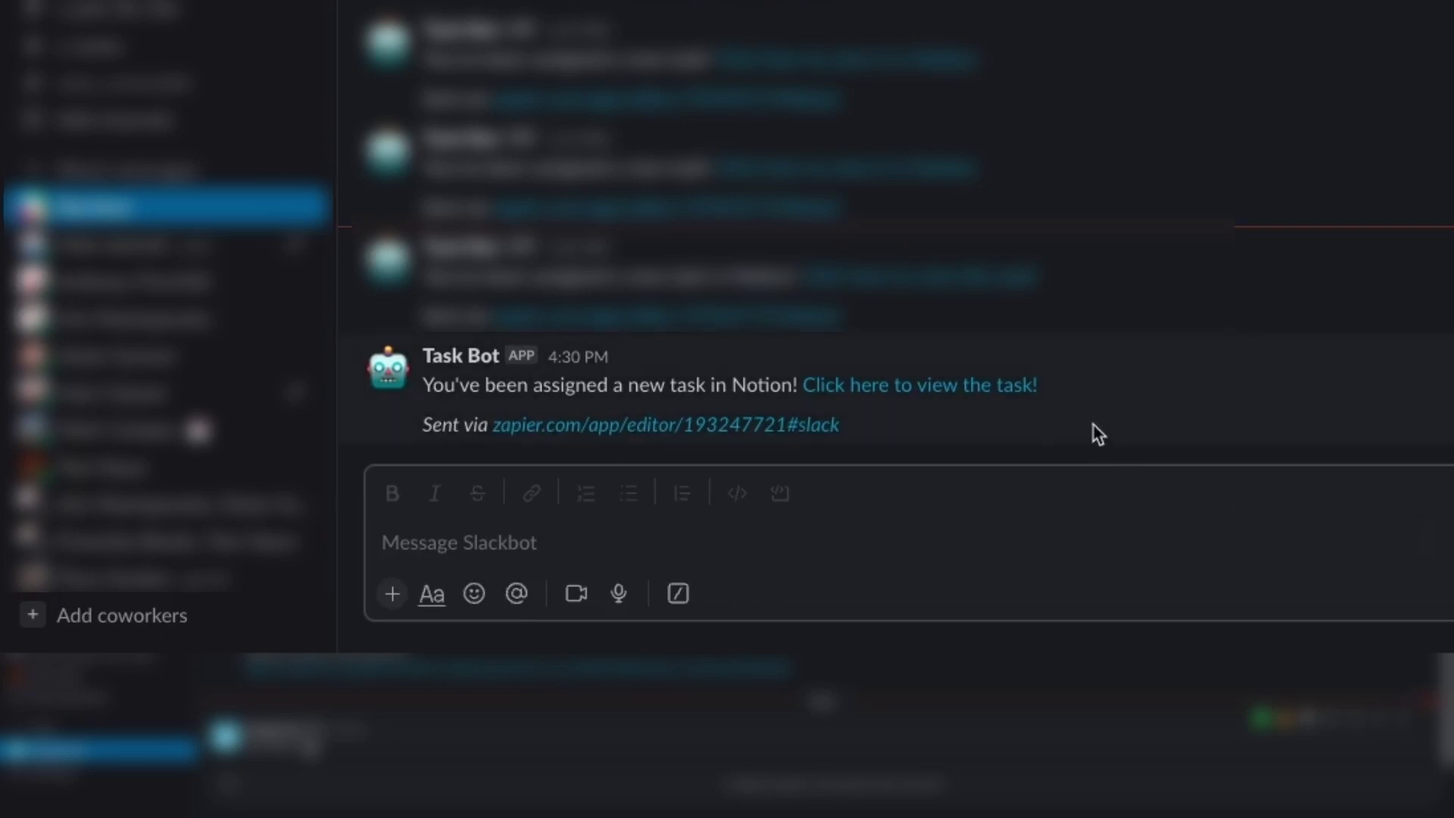
Open the Notion task 'Test Task - Live Test' from Task Bot's Slack DM link.
click(956, 390)
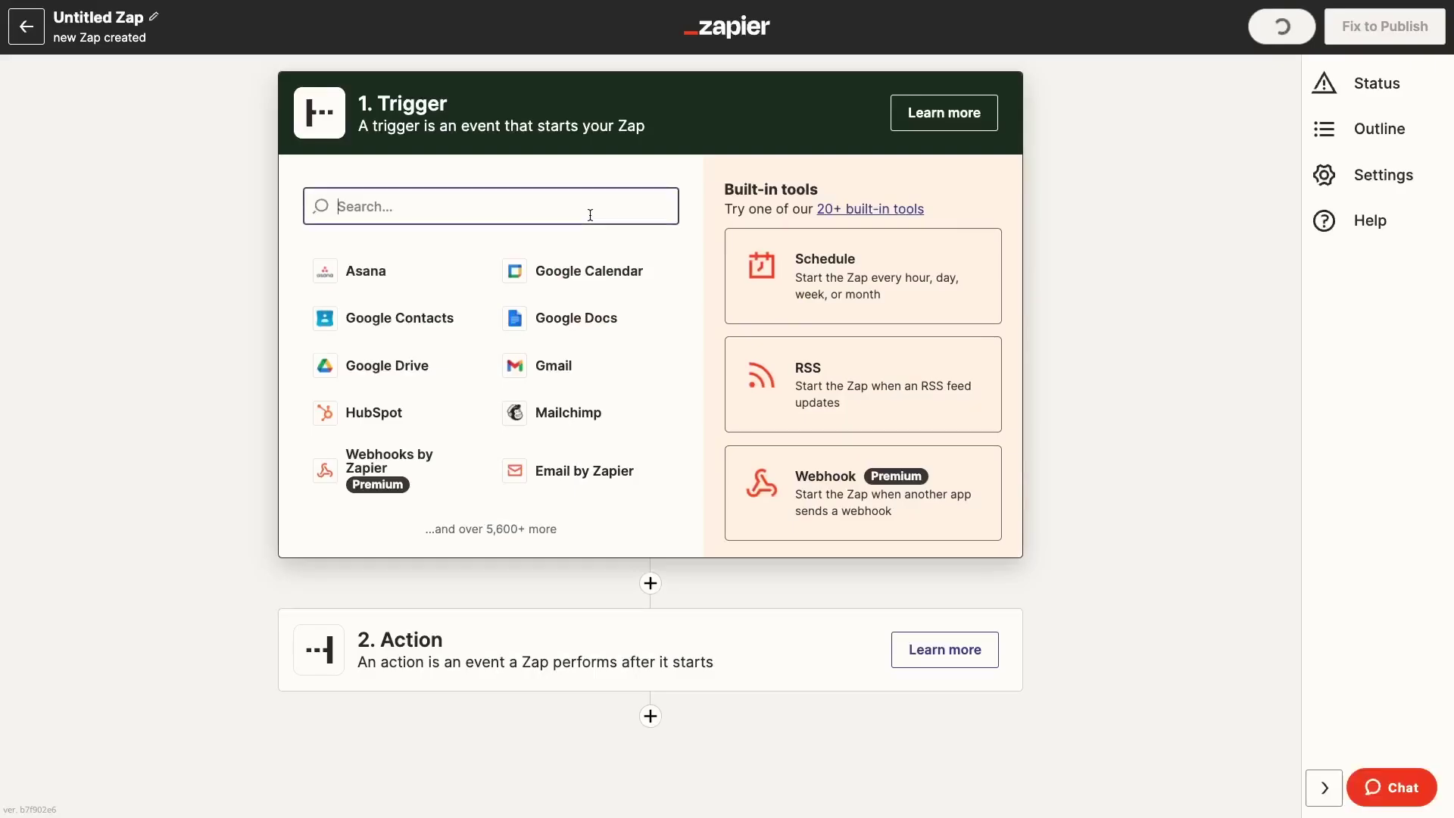
Set the trigger to Slack's New Message Posted to Channel with the connected Slack account.
text(slack)
click(503, 273)
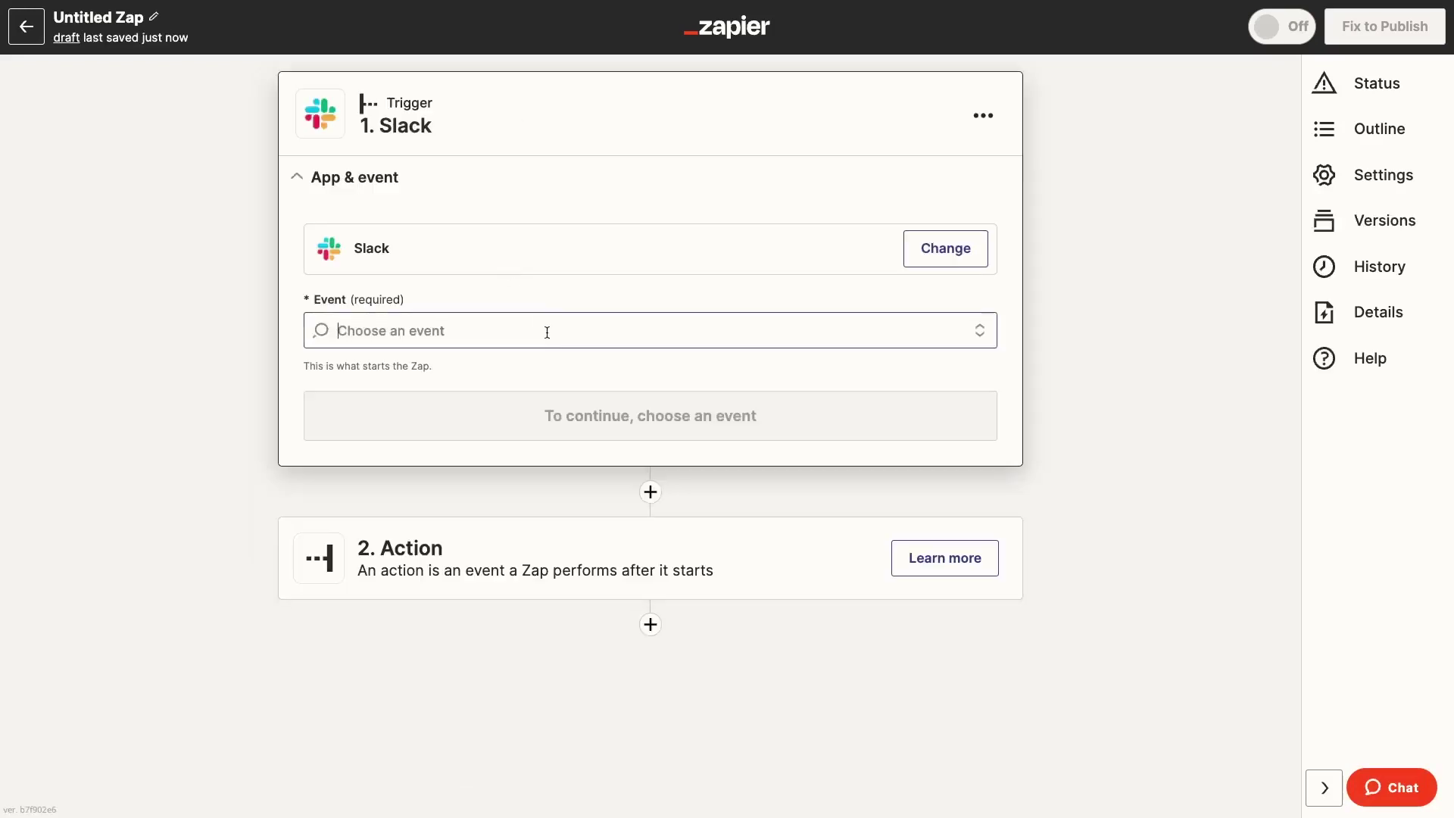
click(547, 331)
click(567, 541)
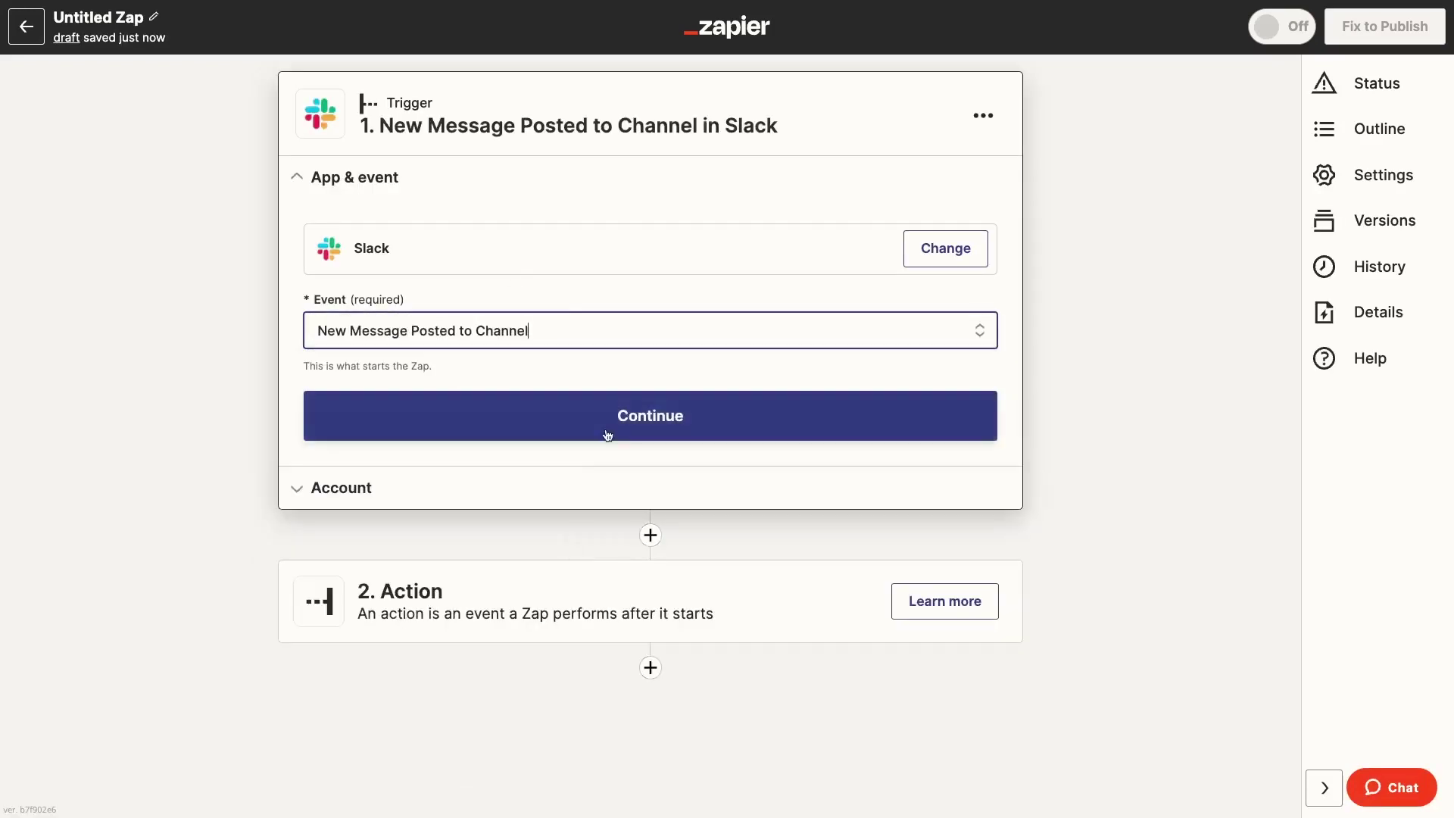
click(607, 435)
click(938, 295)
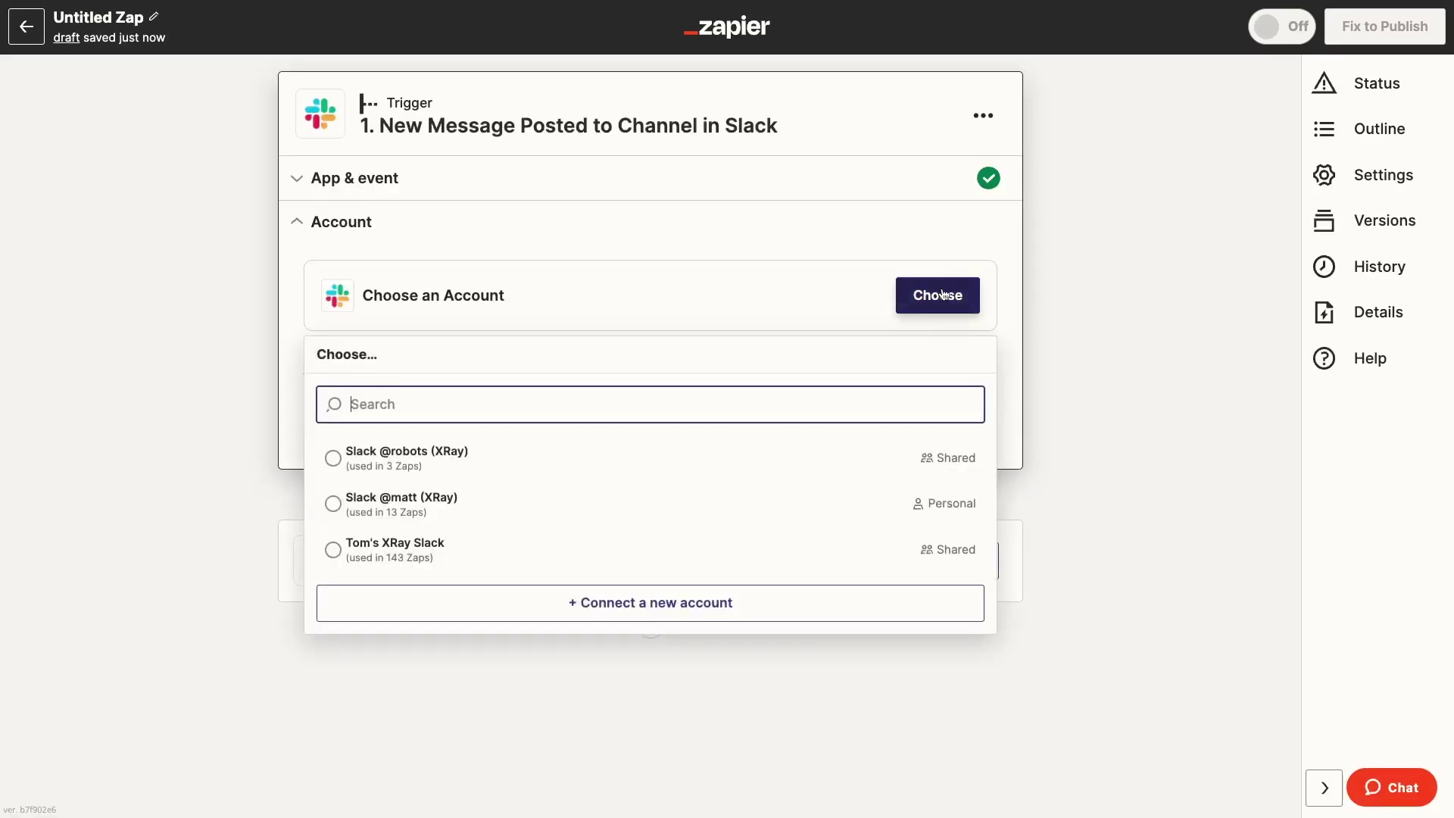
click(669, 558)
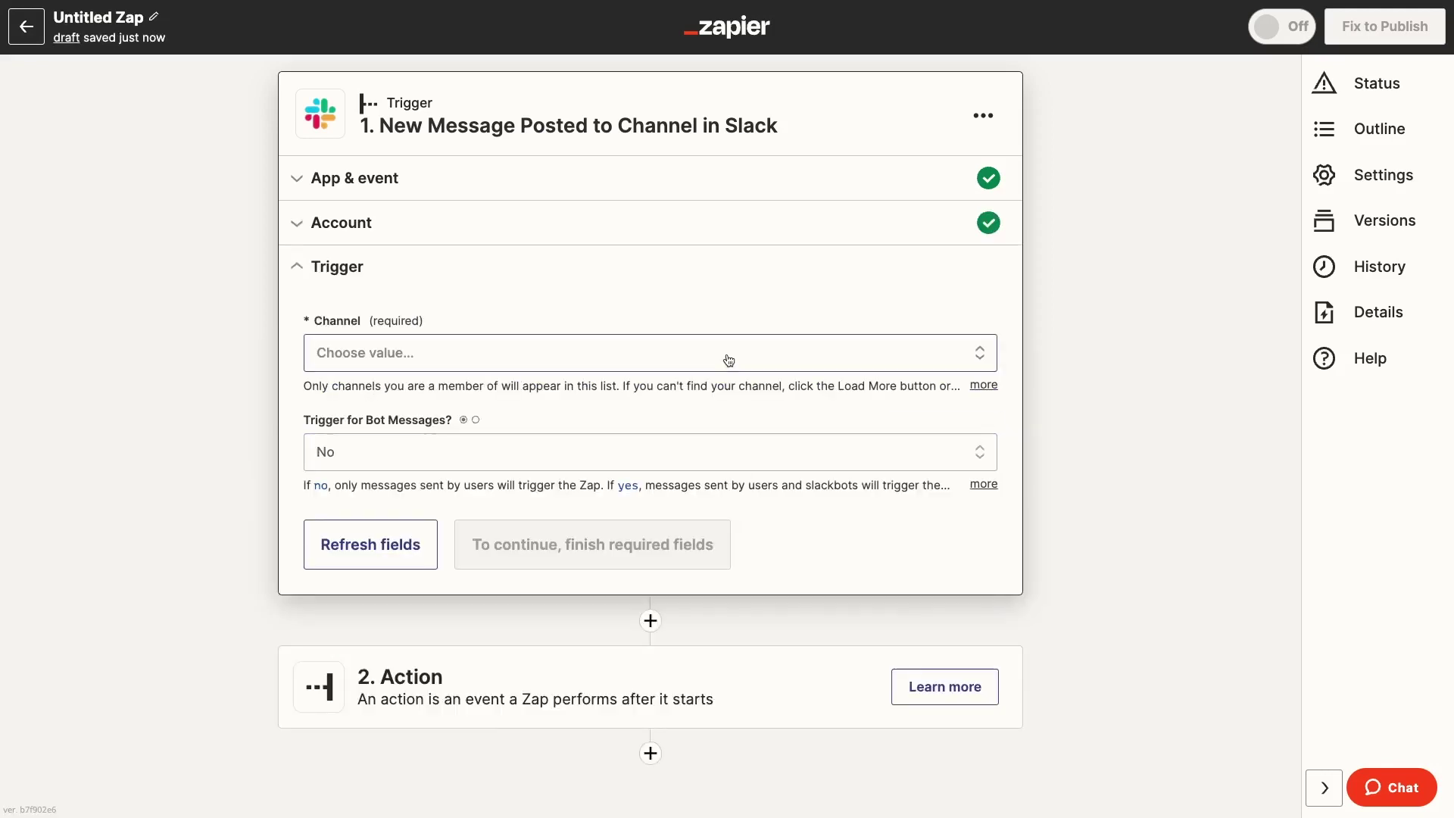
Set the channel to tutorials, test the trigger, and use Message A as sample data.
click(728, 359)
text(tutorial)
click(553, 541)
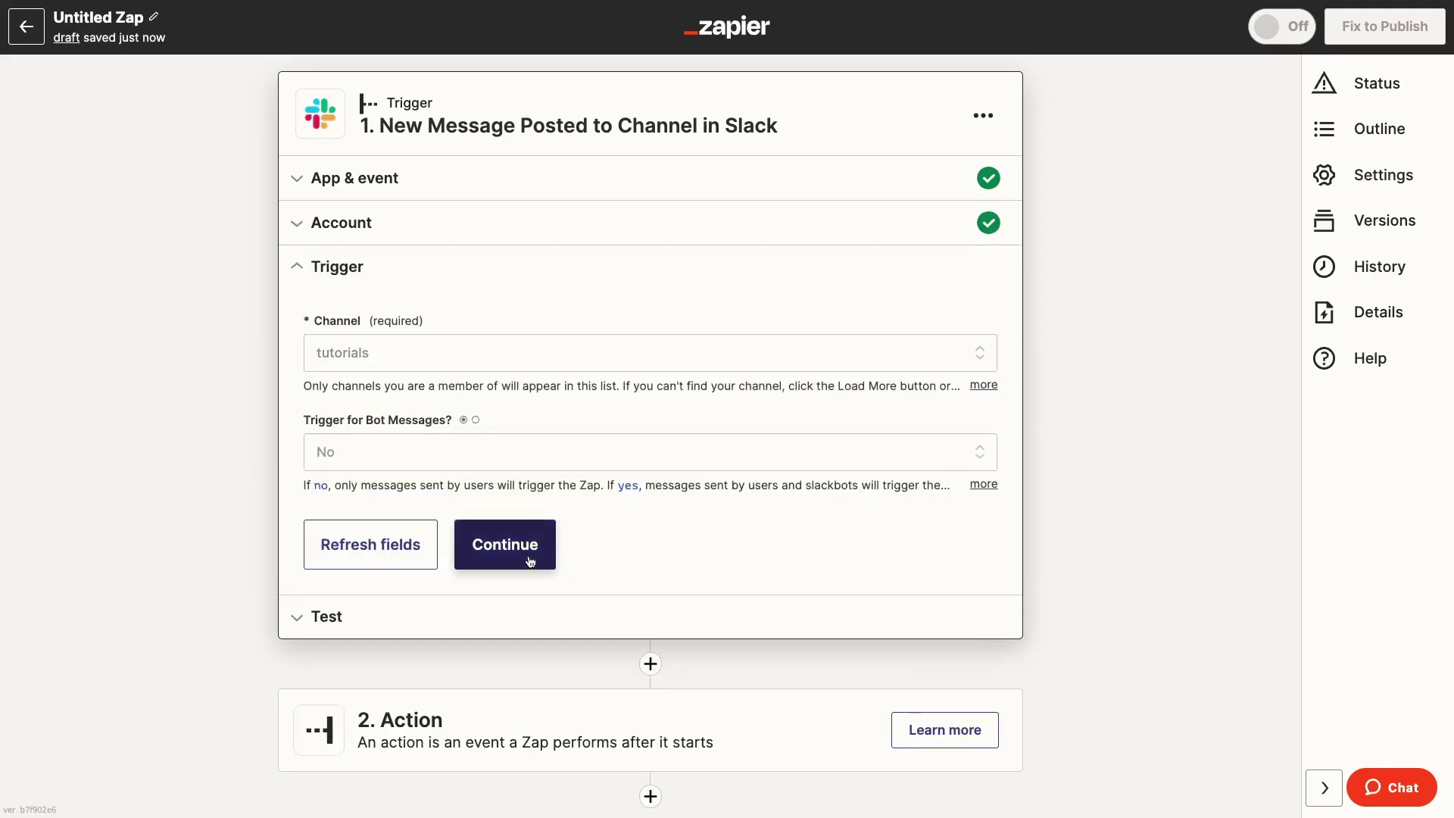
click(530, 561)
click(700, 577)
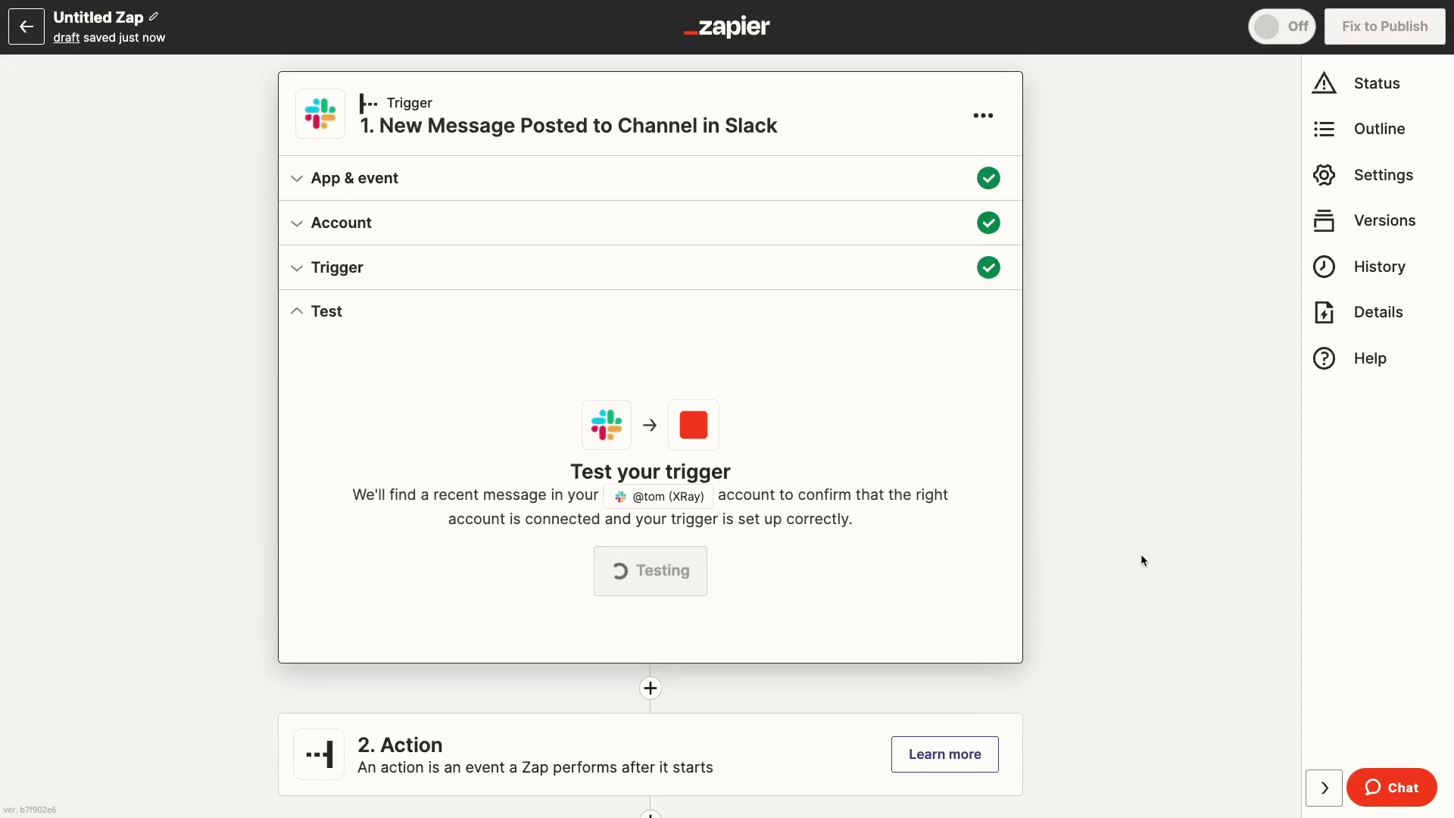
click(936, 457)
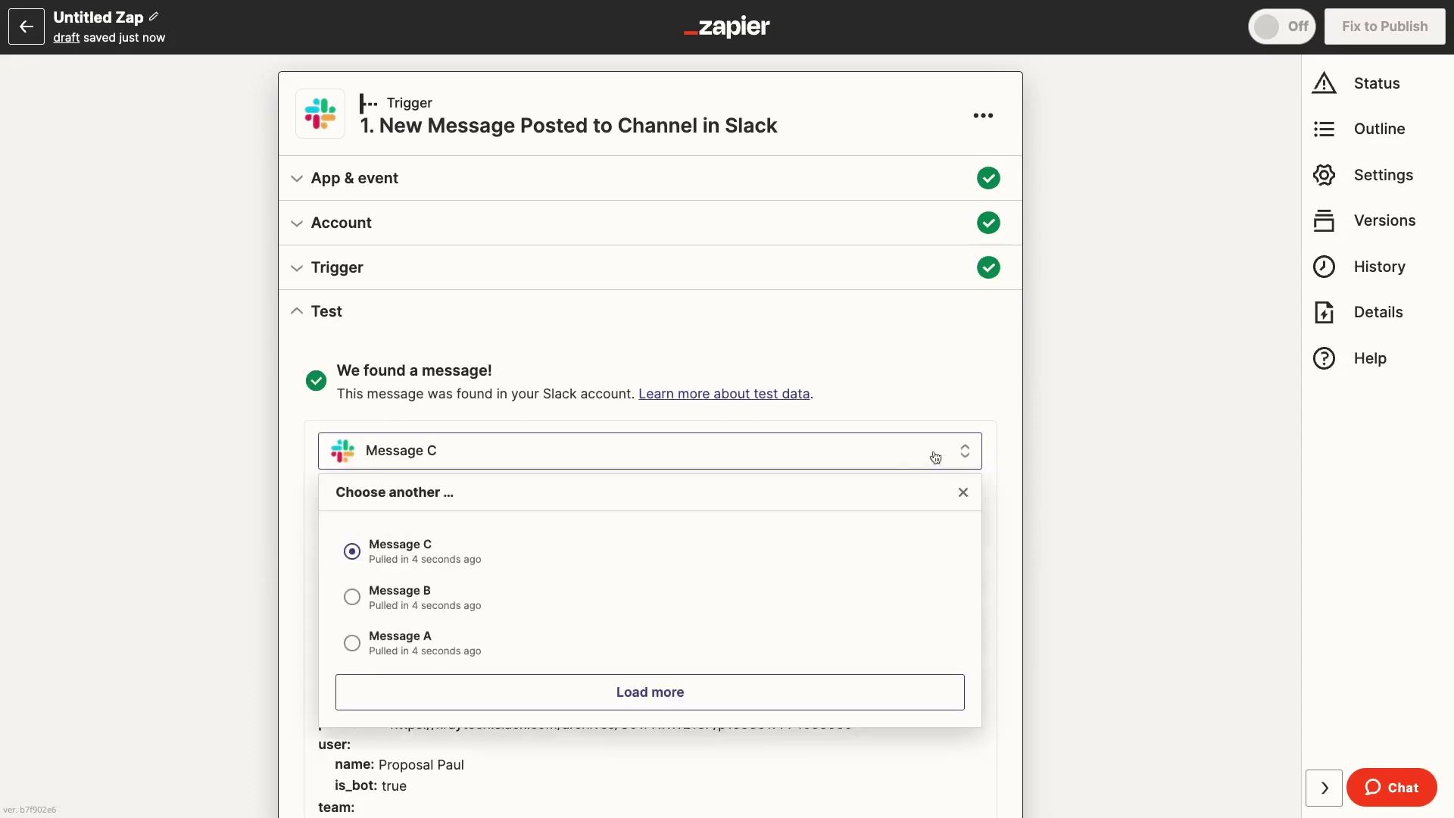
click(400, 640)
scroll(1098, 553, down, 4)
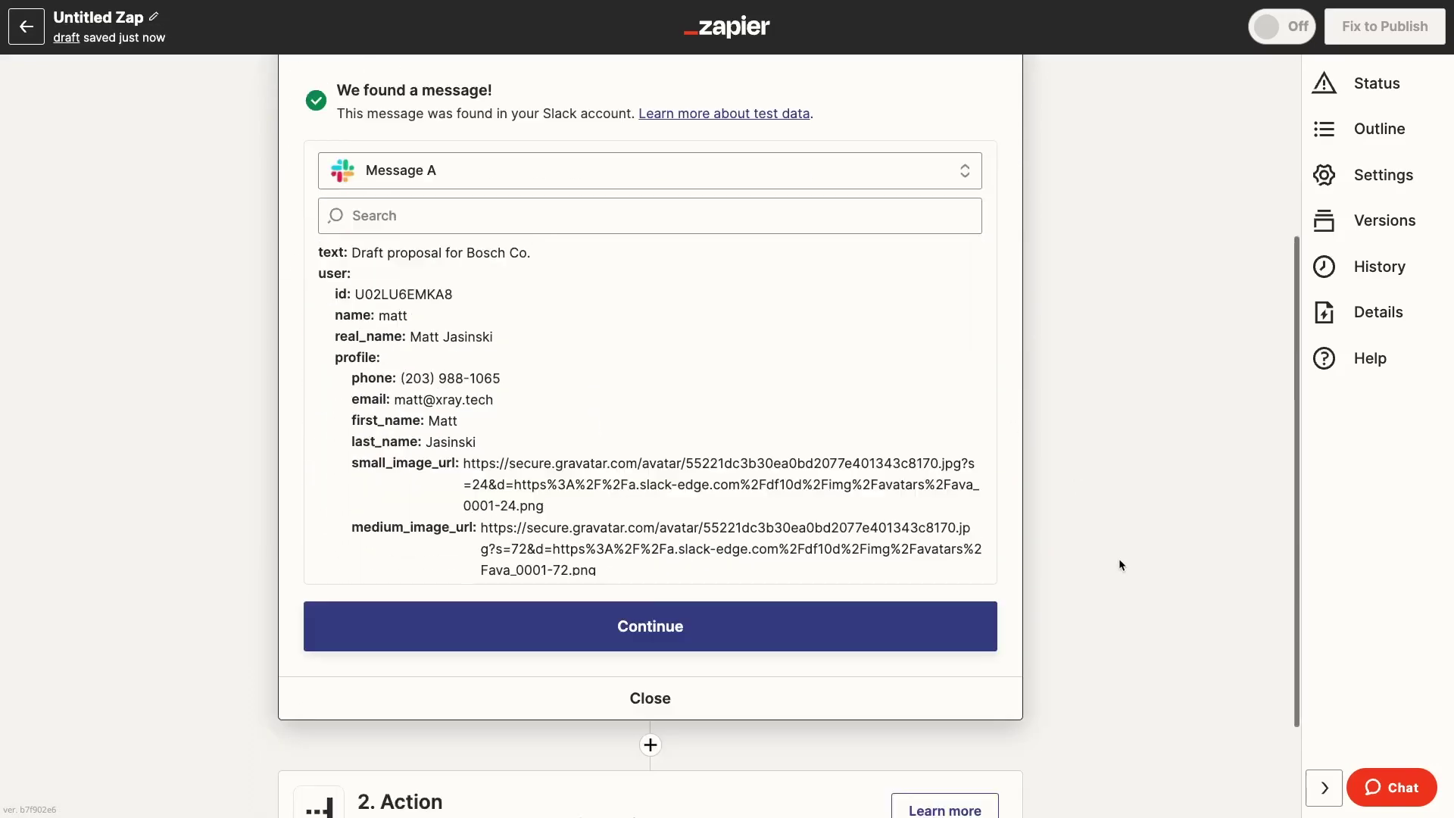
scroll(1119, 565, down, 2)
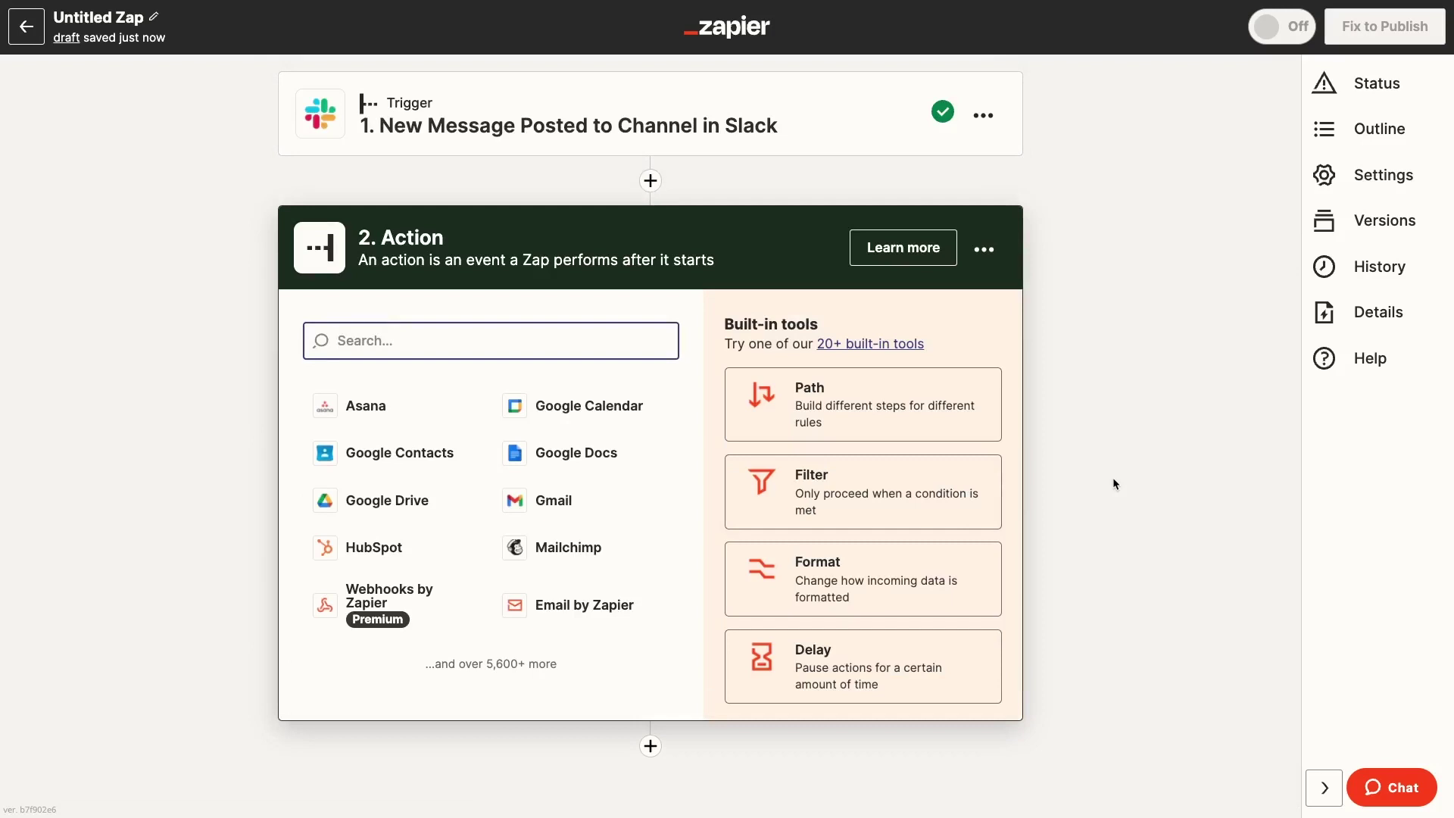
Add an Airtable Find Record action using the connected Airtable account.
text(airtab)
click(525, 415)
click(821, 469)
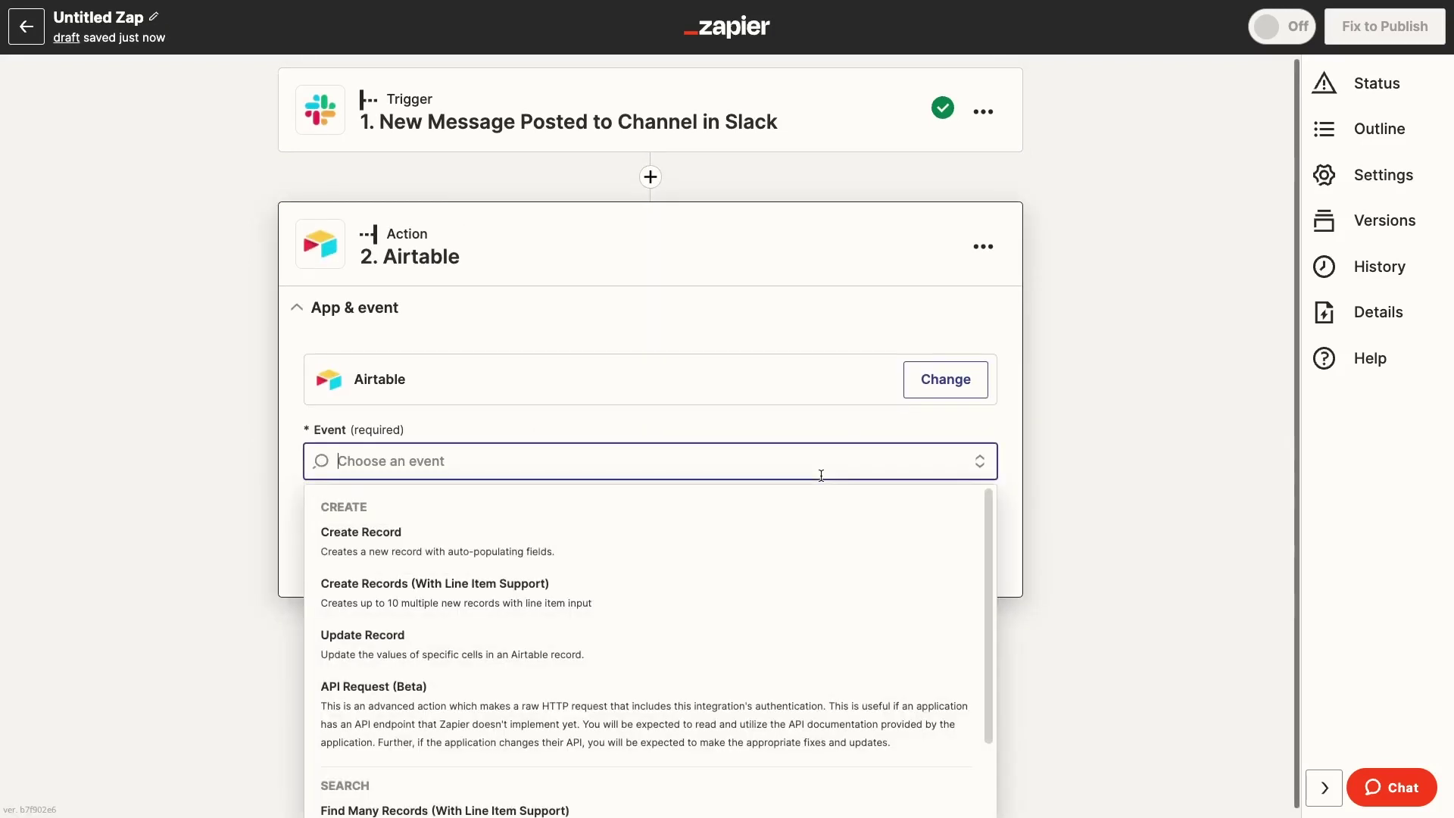
scroll(811, 575, down, 3)
click(727, 763)
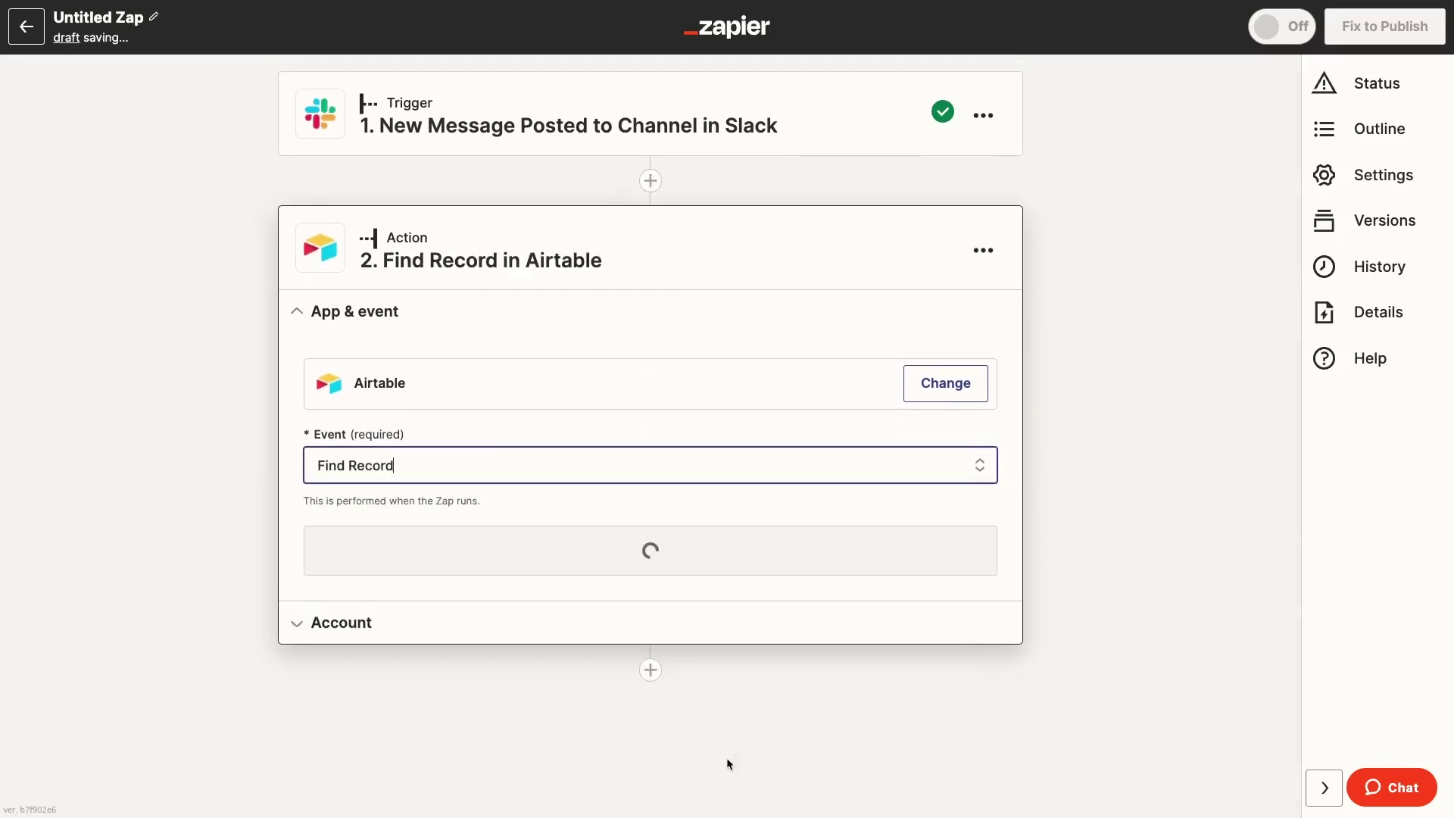
click(909, 553)
click(937, 429)
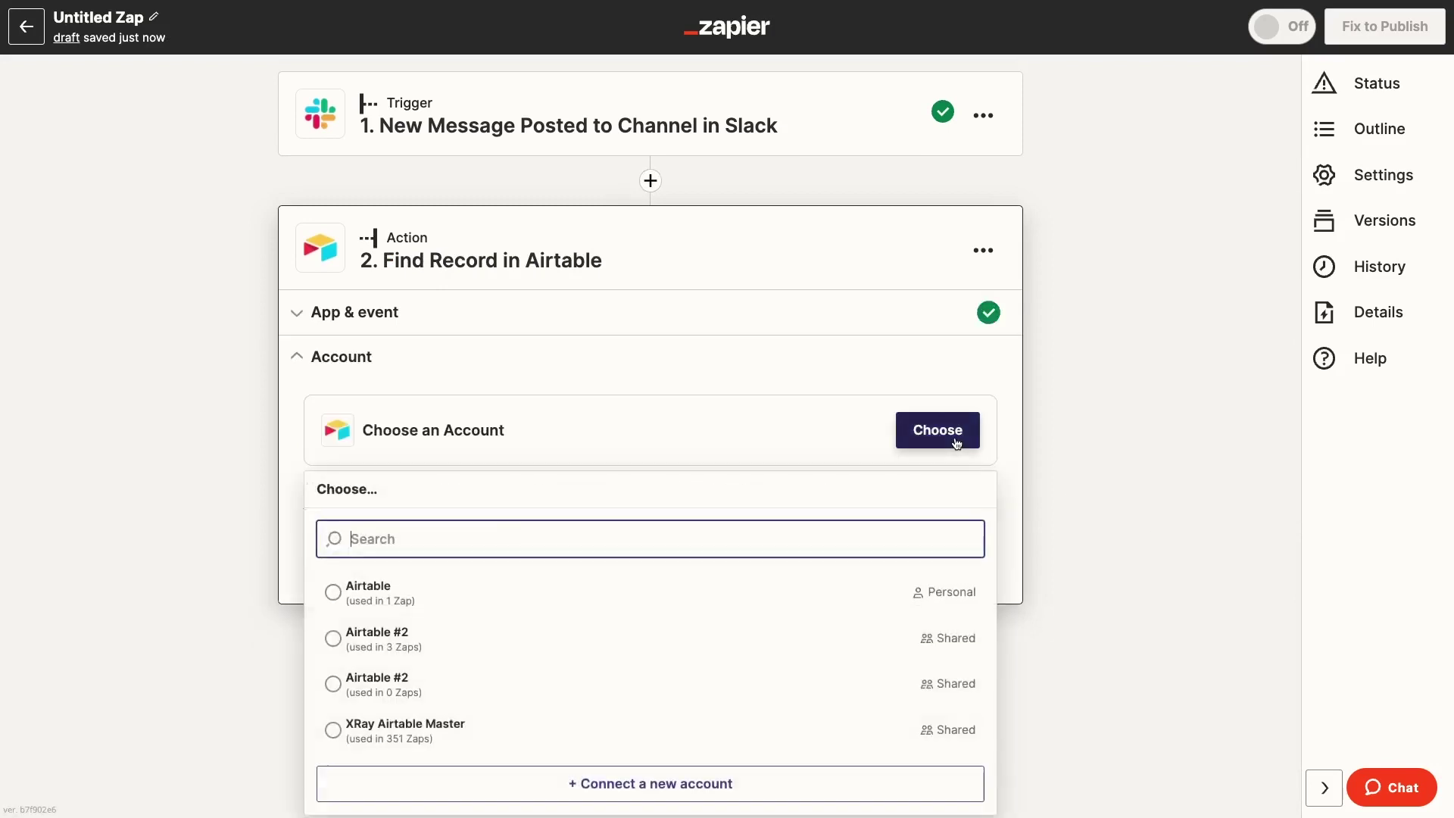
click(517, 747)
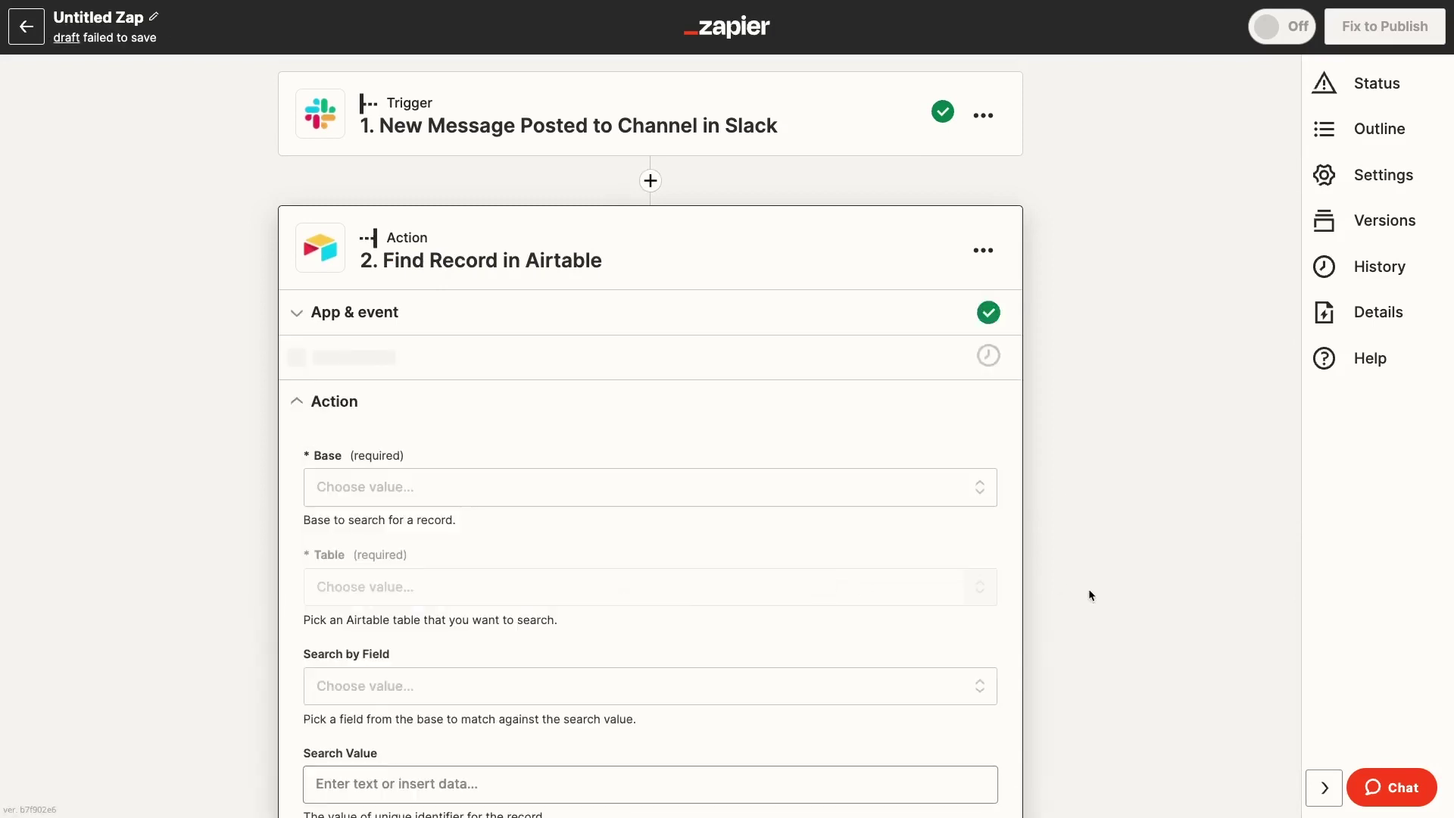
Search the XR • Tutorial Database base's User IDs table by the User Email field.
click(900, 487)
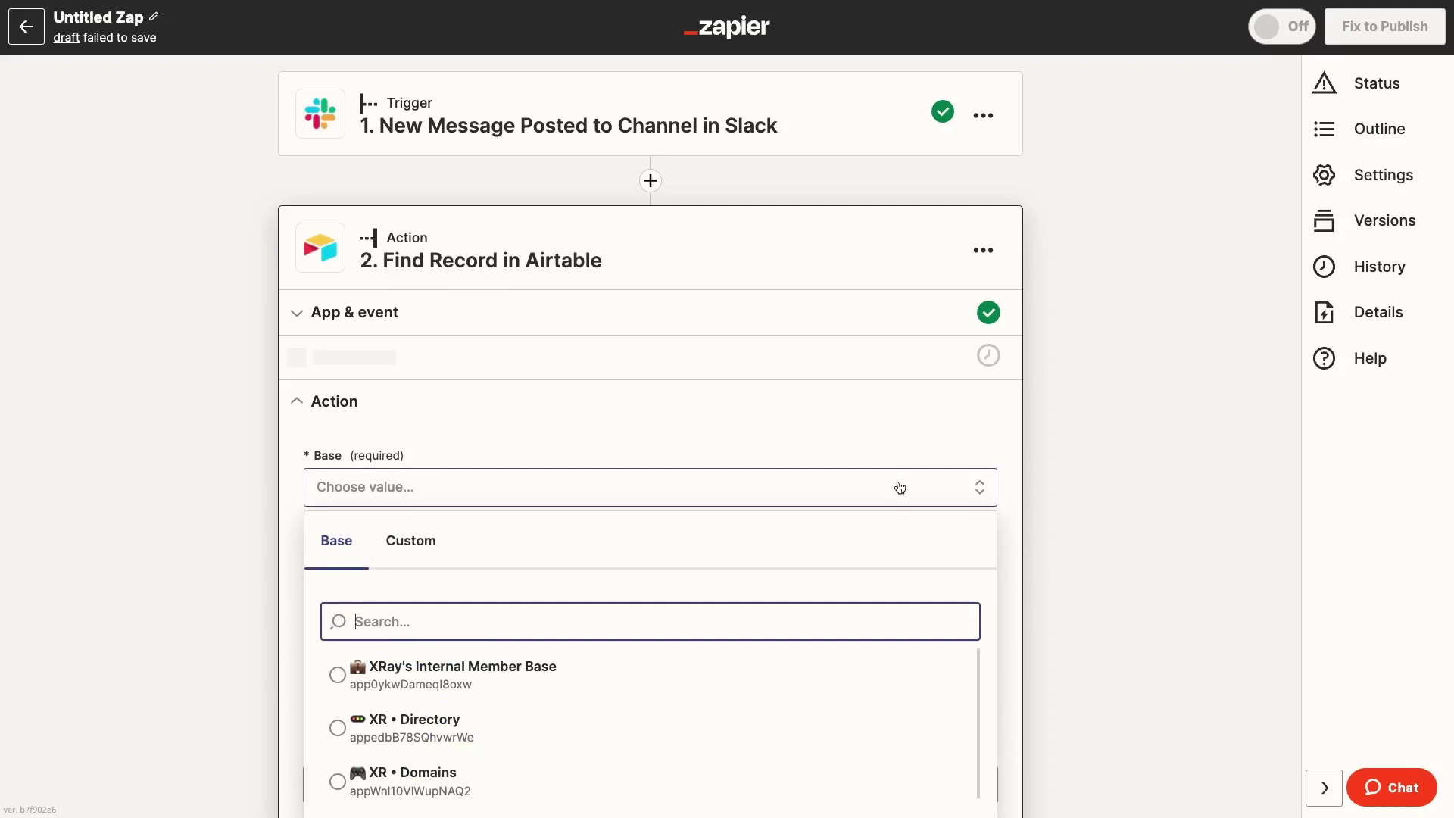
text(tutoria)
scroll(1113, 588, down, 3)
key(Down)
key(Down)
key(Return)
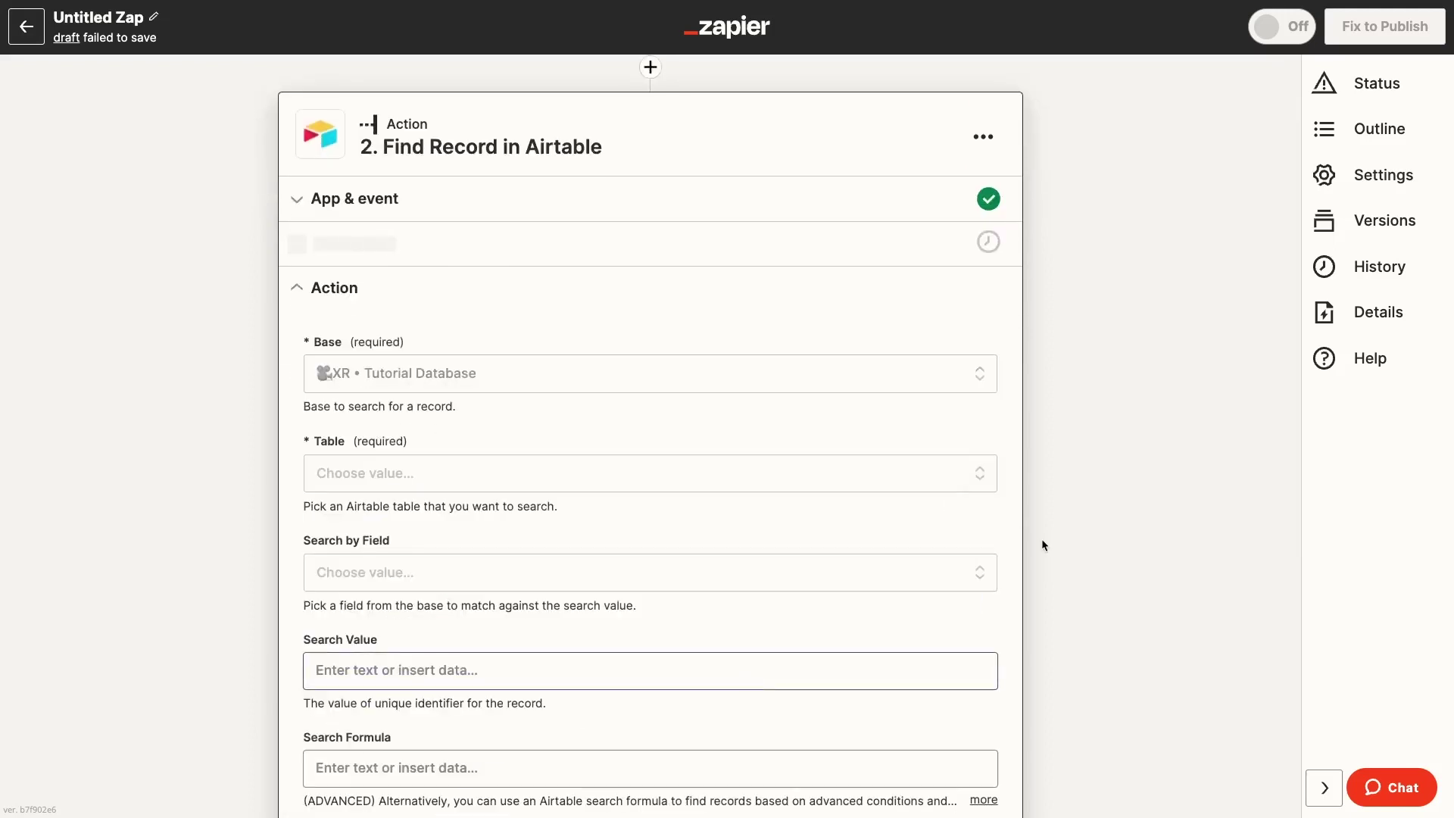
click(958, 481)
text(user id)
key(Return)
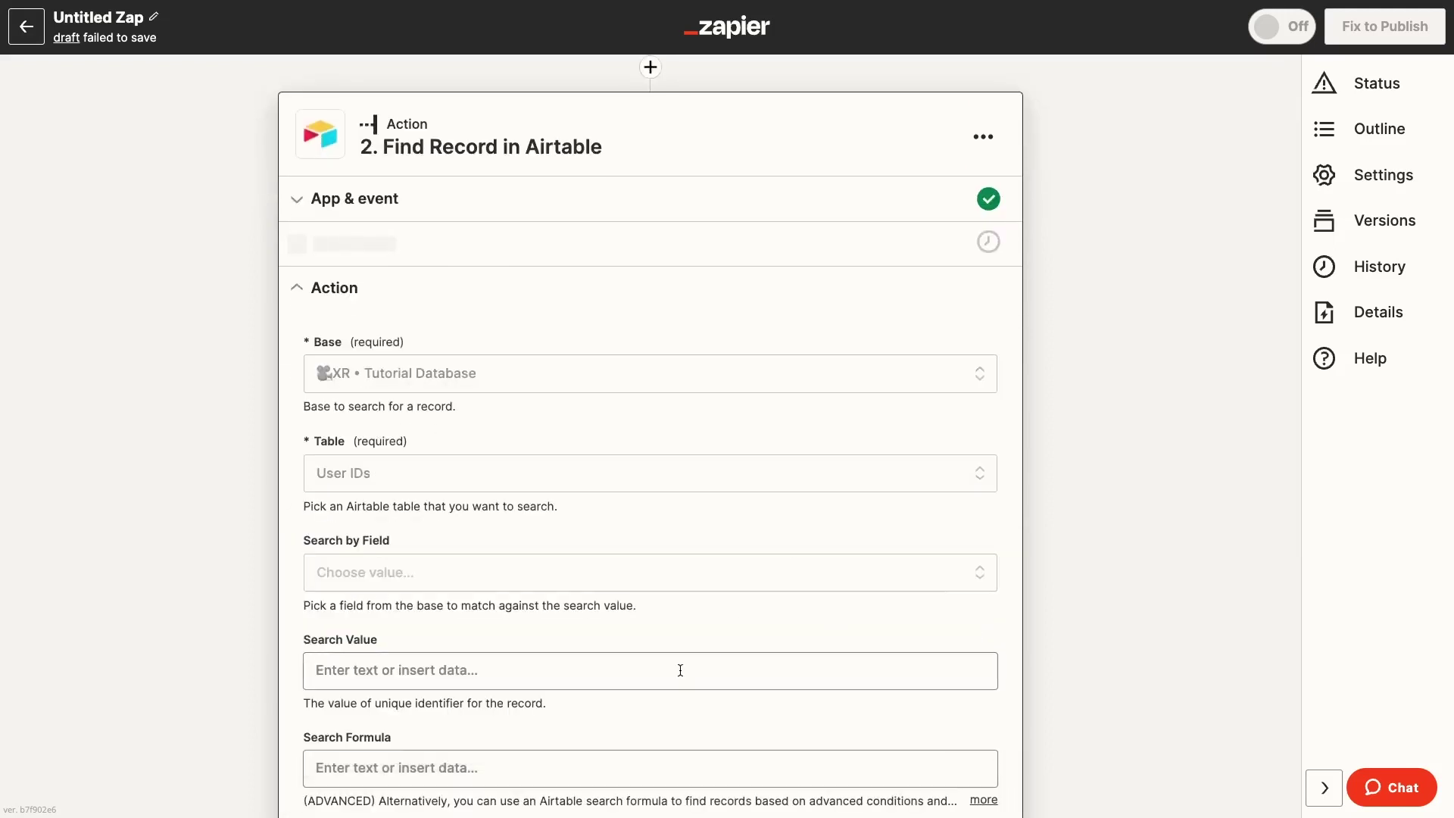
click(707, 574)
scroll(1132, 586, down, 1)
scroll(1132, 586, down, 2)
scroll(707, 601, down, 3)
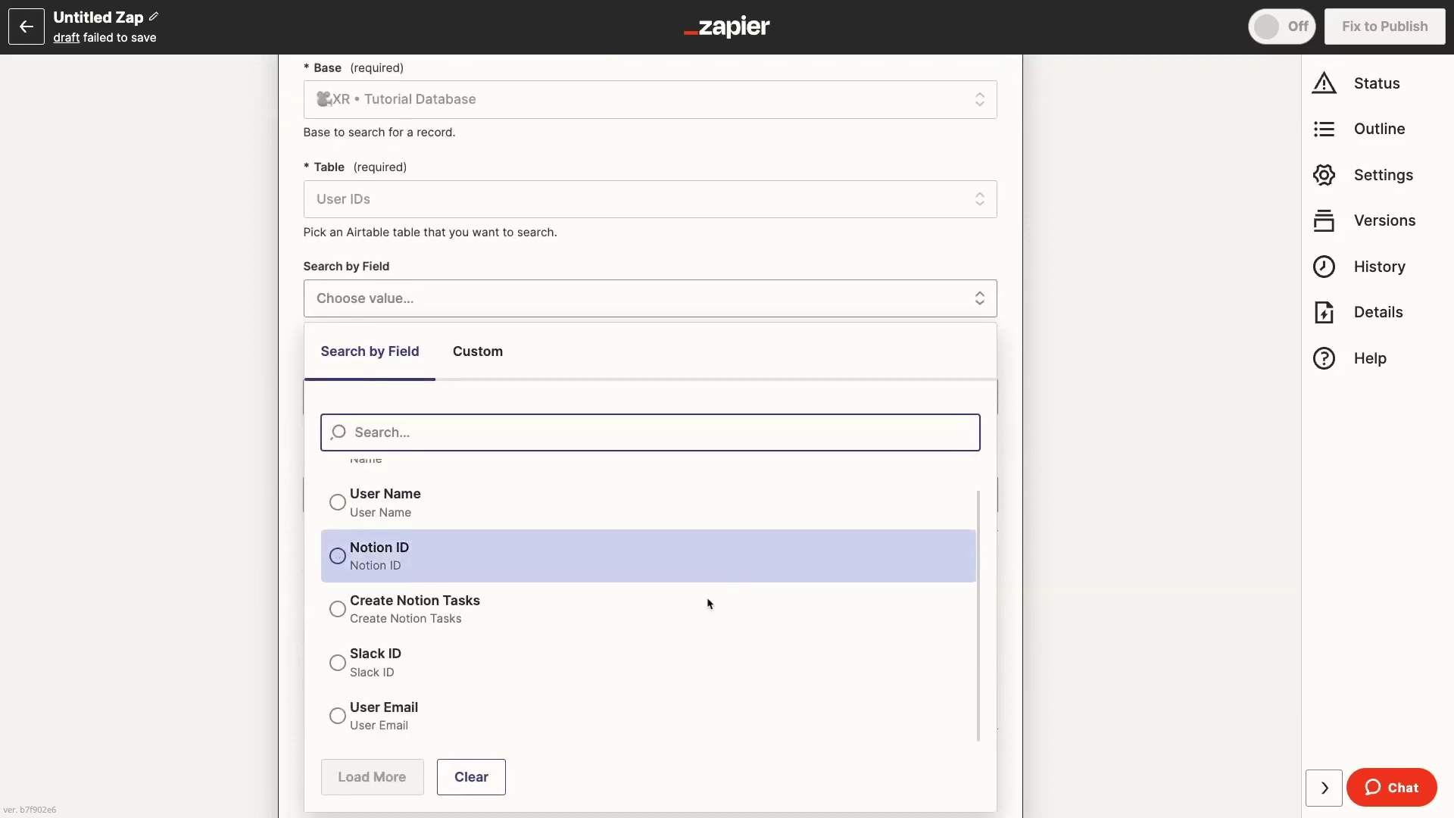
click(691, 605)
Use the Slack sender's profile email as search value, limit to Grid view, and test.
click(562, 396)
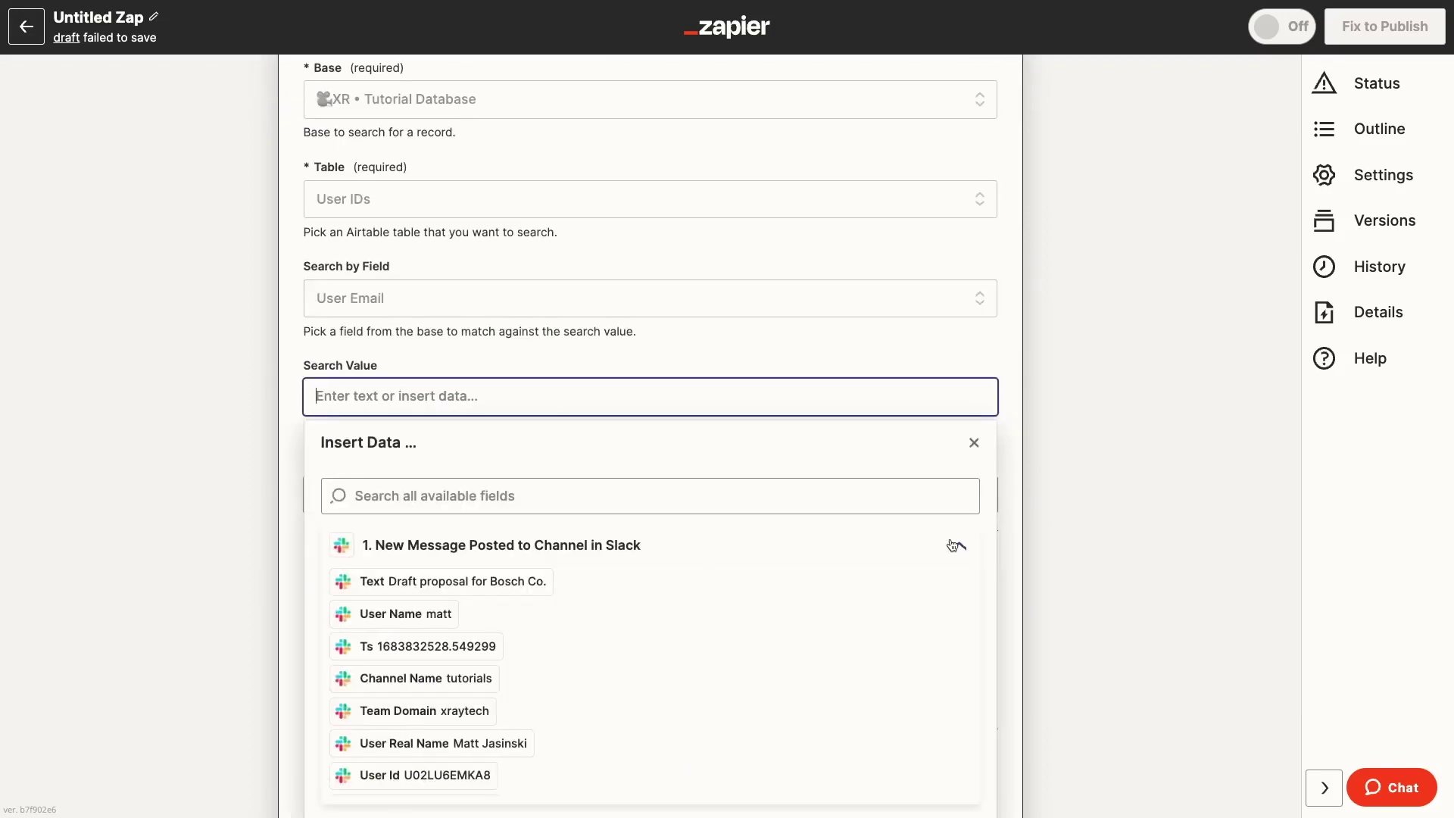
scroll(704, 631, down, 5)
scroll(703, 631, down, 5)
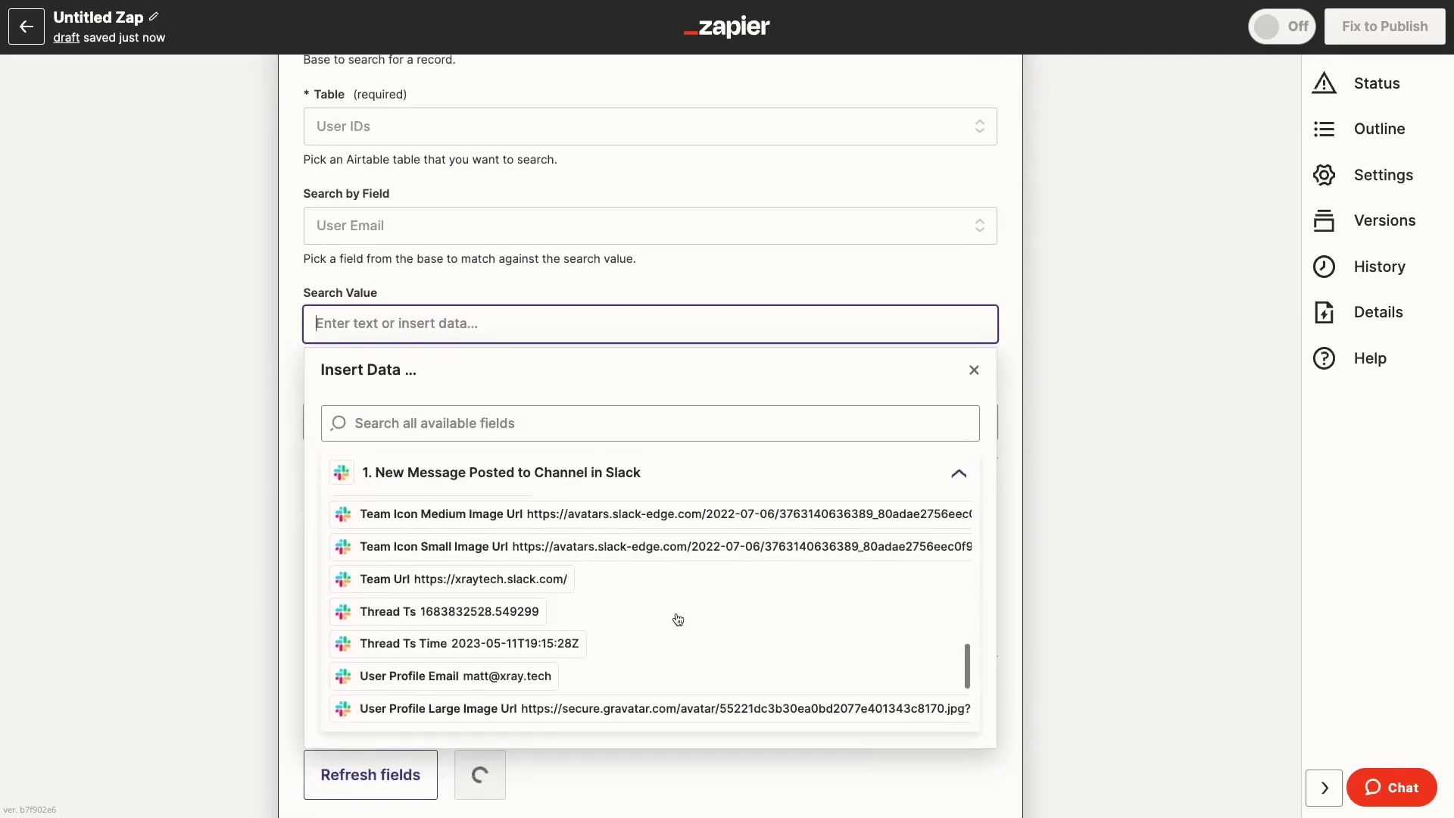
click(470, 675)
click(977, 522)
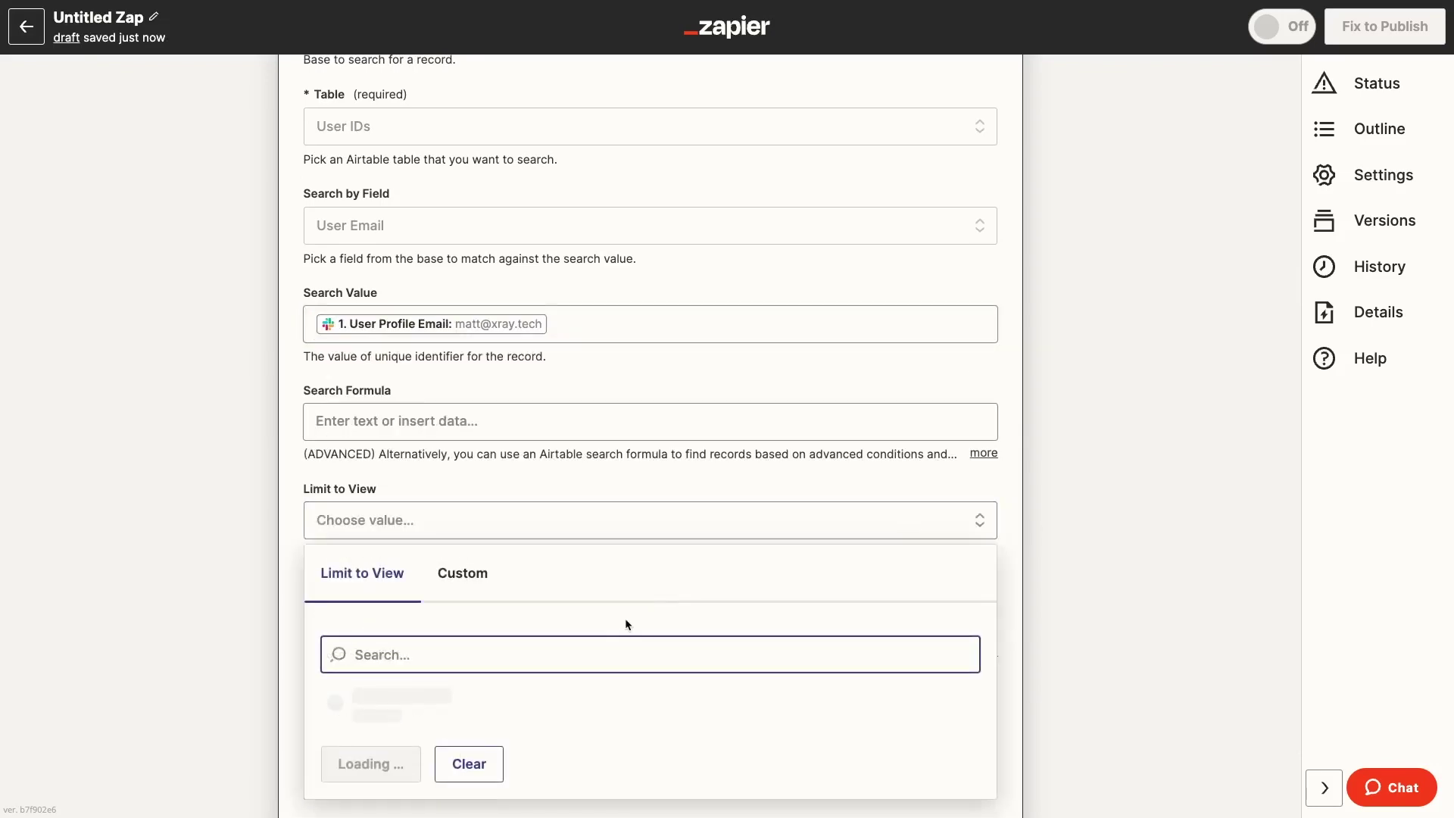
click(534, 697)
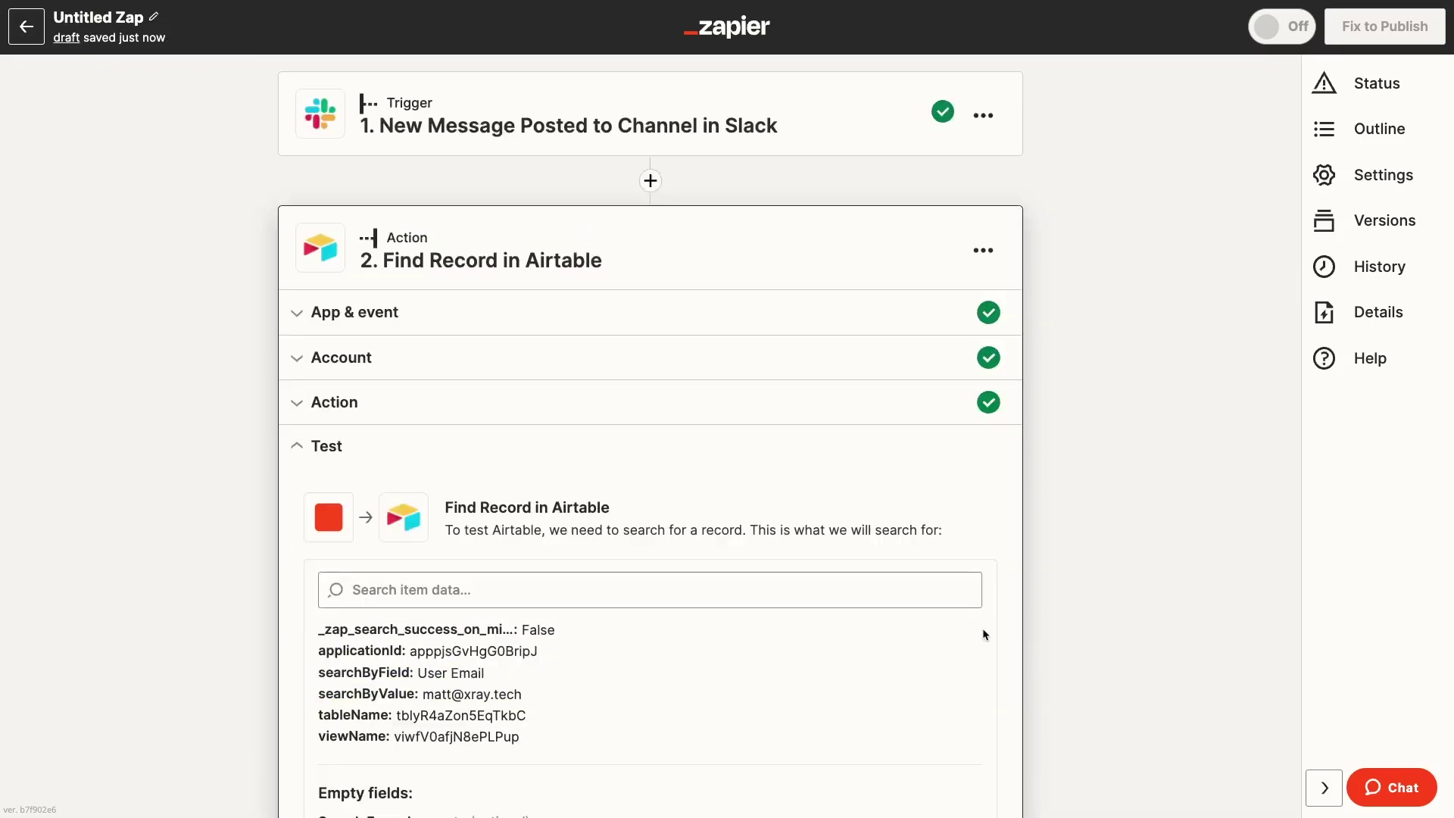
click(484, 661)
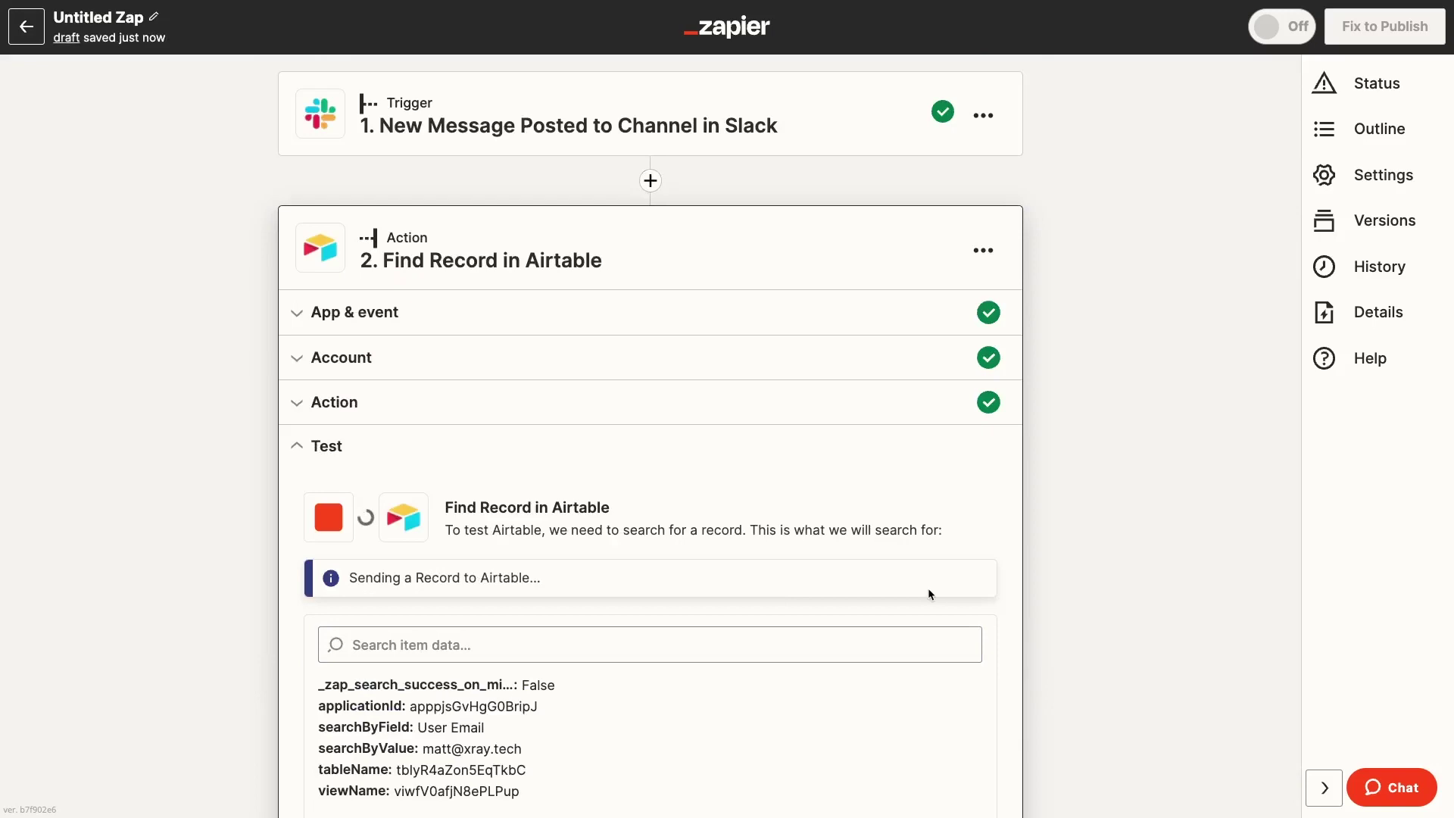
scroll(1239, 633, down, 1)
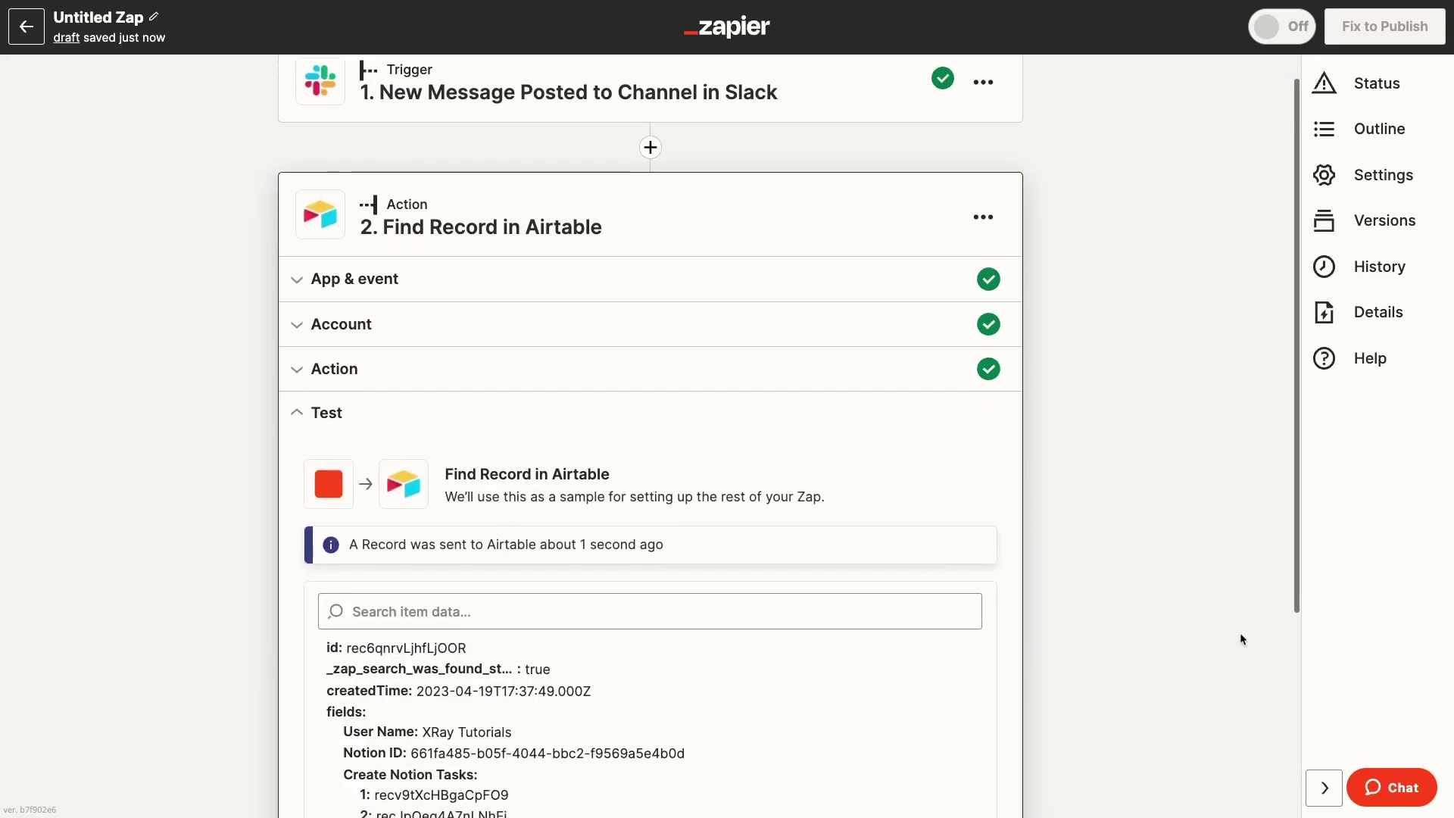
scroll(1239, 633, down, 4)
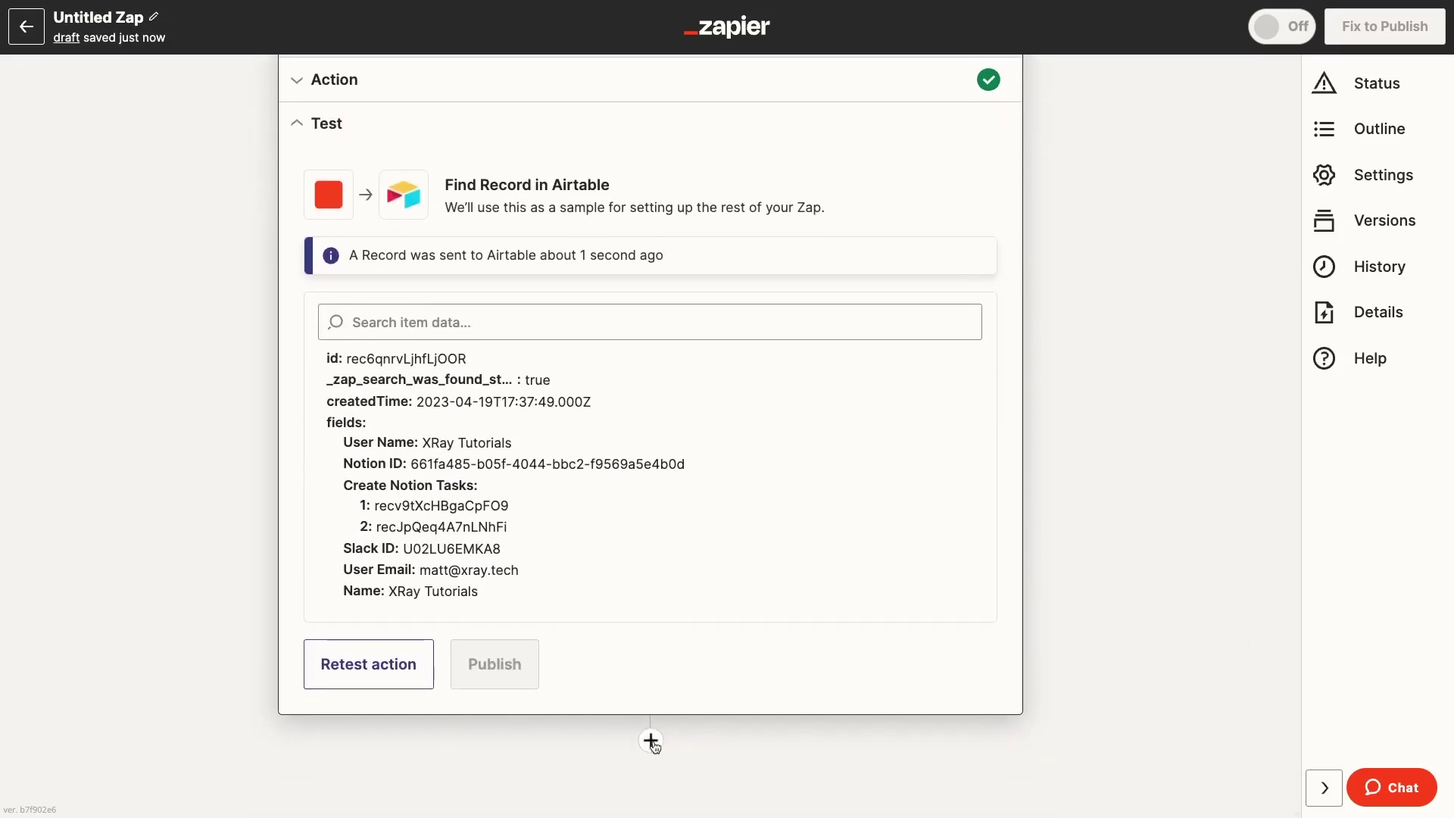
click(650, 742)
Add a Sub-Zap by Zapier Call a Sub-Zap step on XRay Tech, choosing the Notion-task Sub-Zap.
text(sub)
click(529, 548)
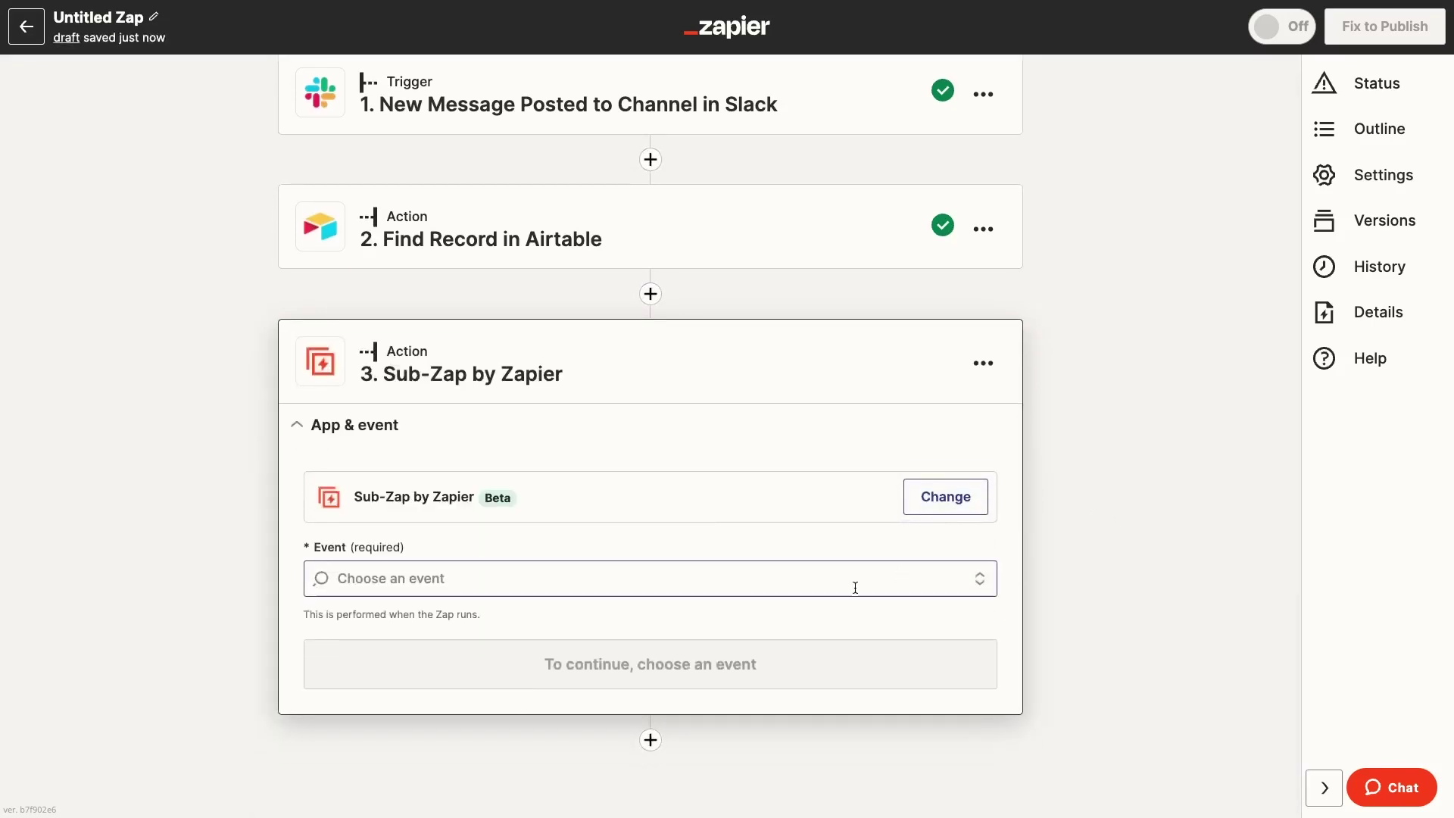
click(853, 587)
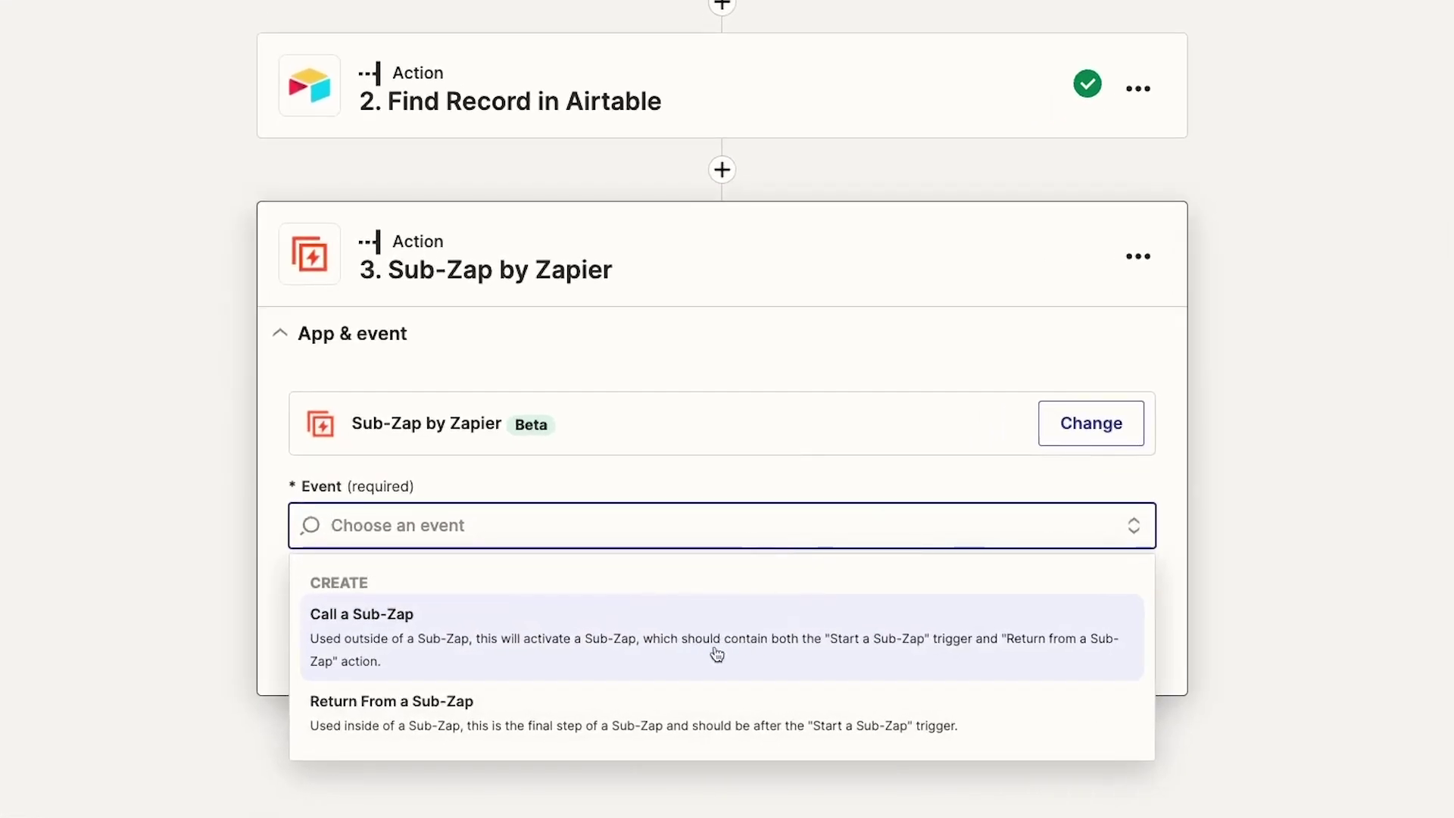
click(702, 662)
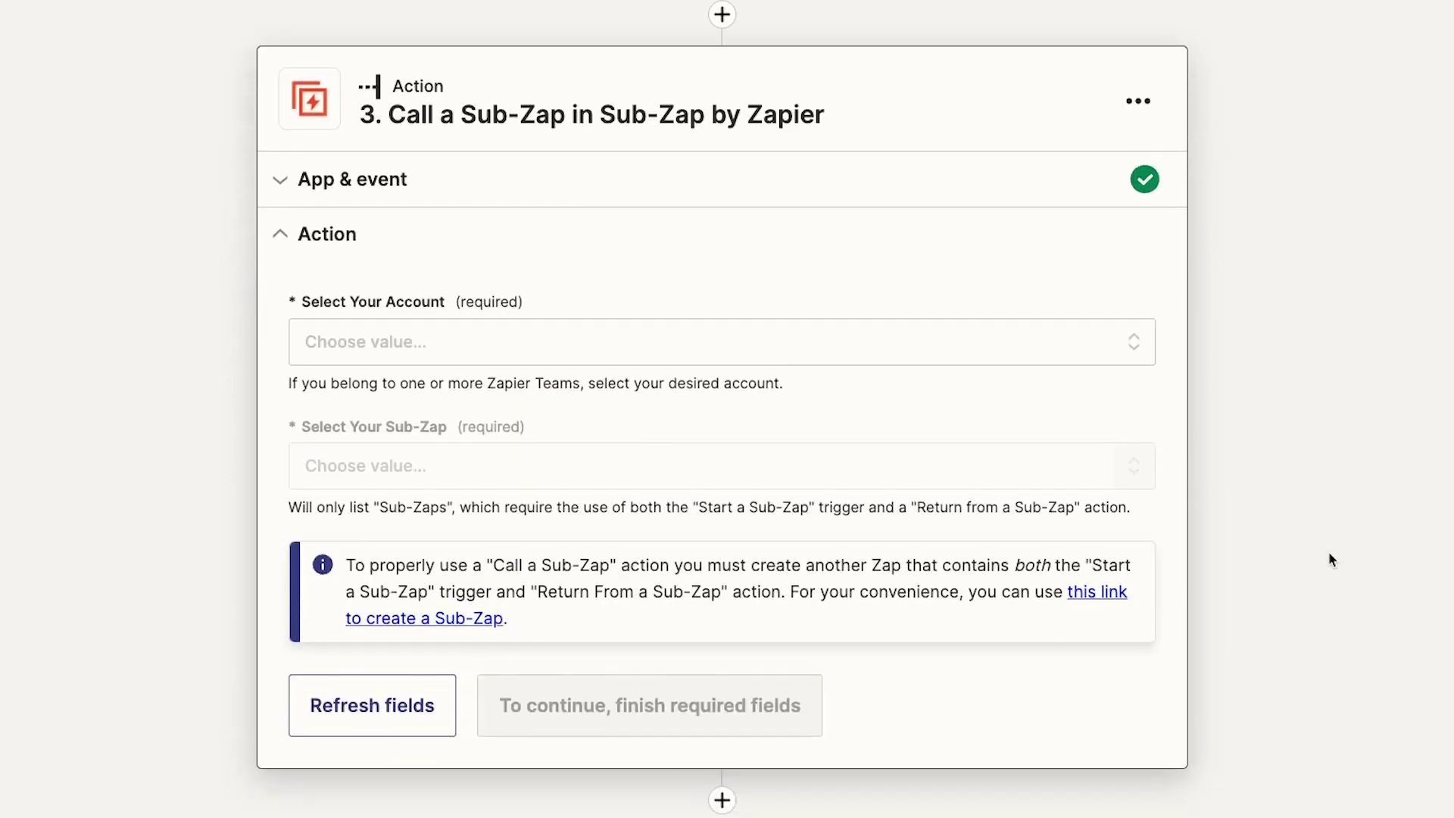
click(387, 567)
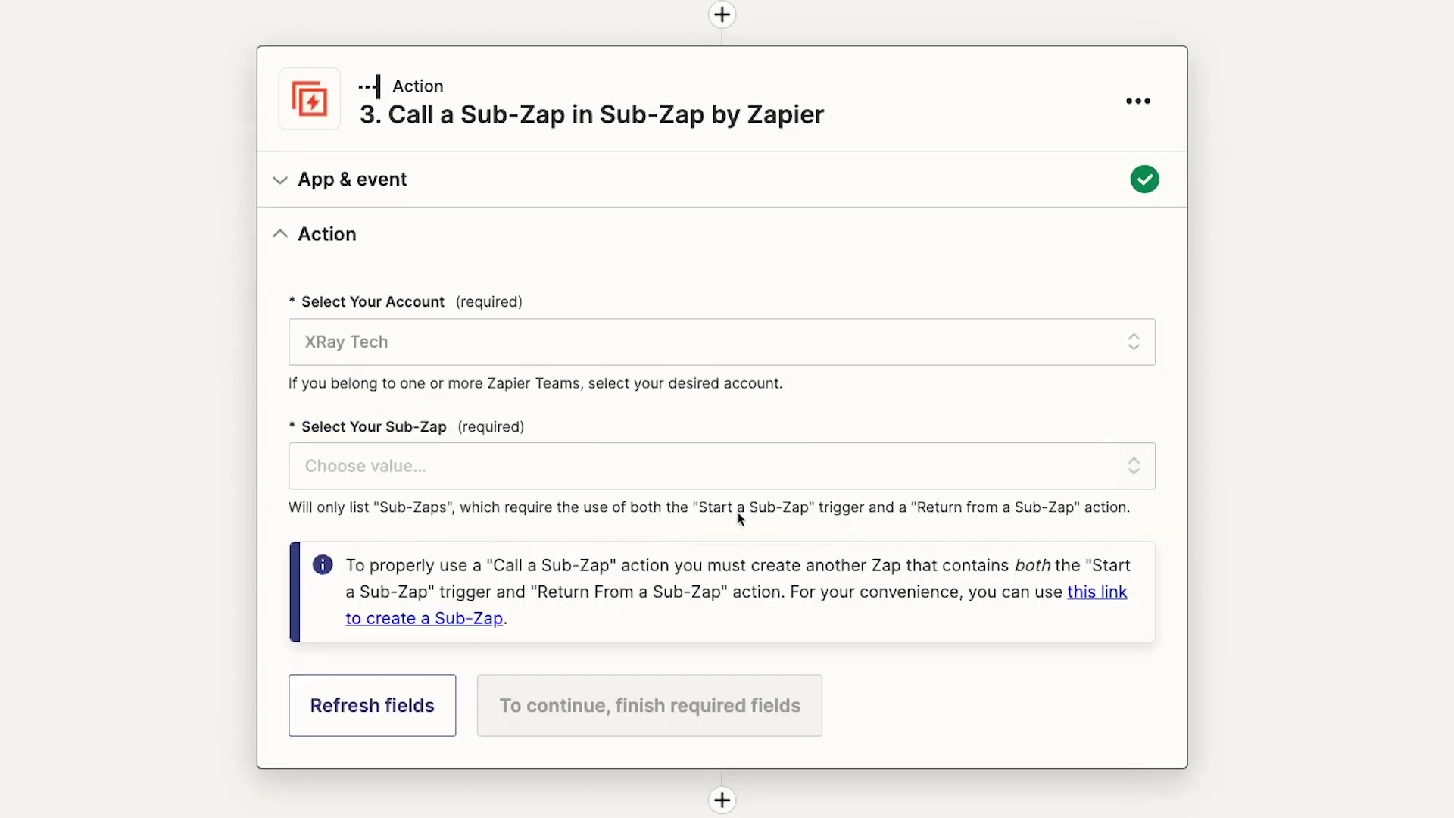
click(894, 478)
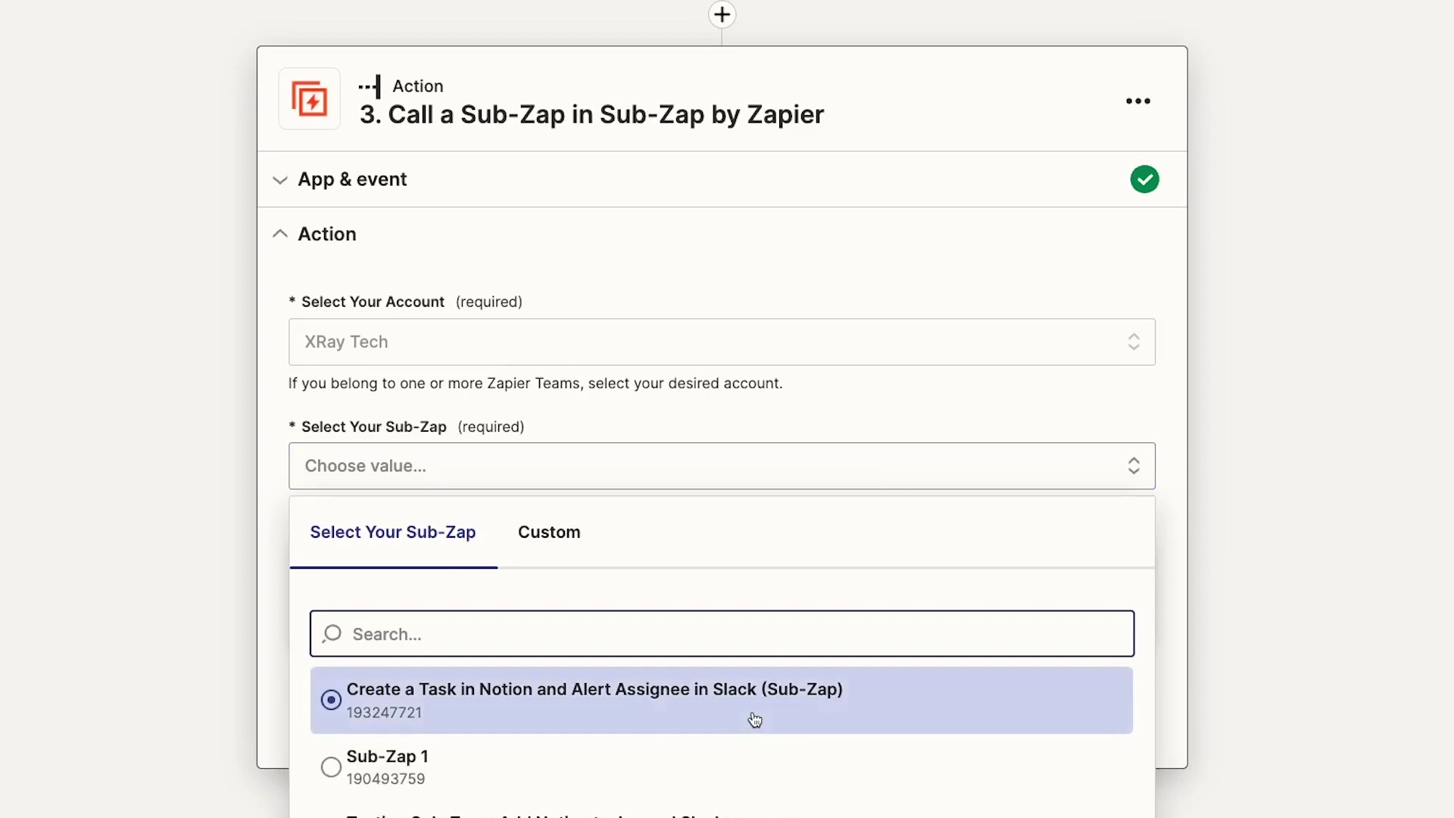
click(762, 720)
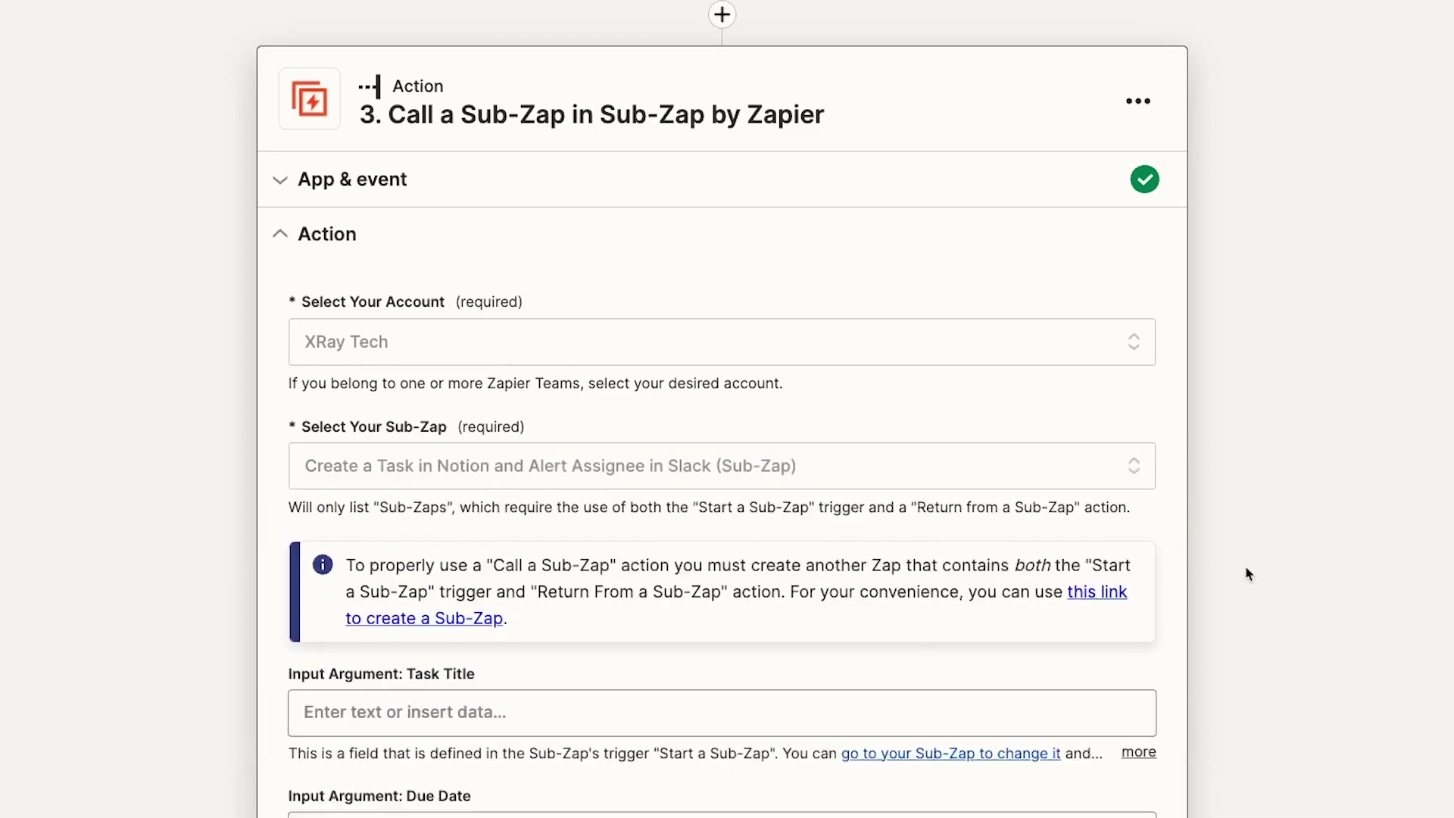
Map Task Title to the Slack message text and Assignee Notion/Slack IDs to the Airtable record.
scroll(1246, 572, down, 6)
click(994, 241)
click(1108, 423)
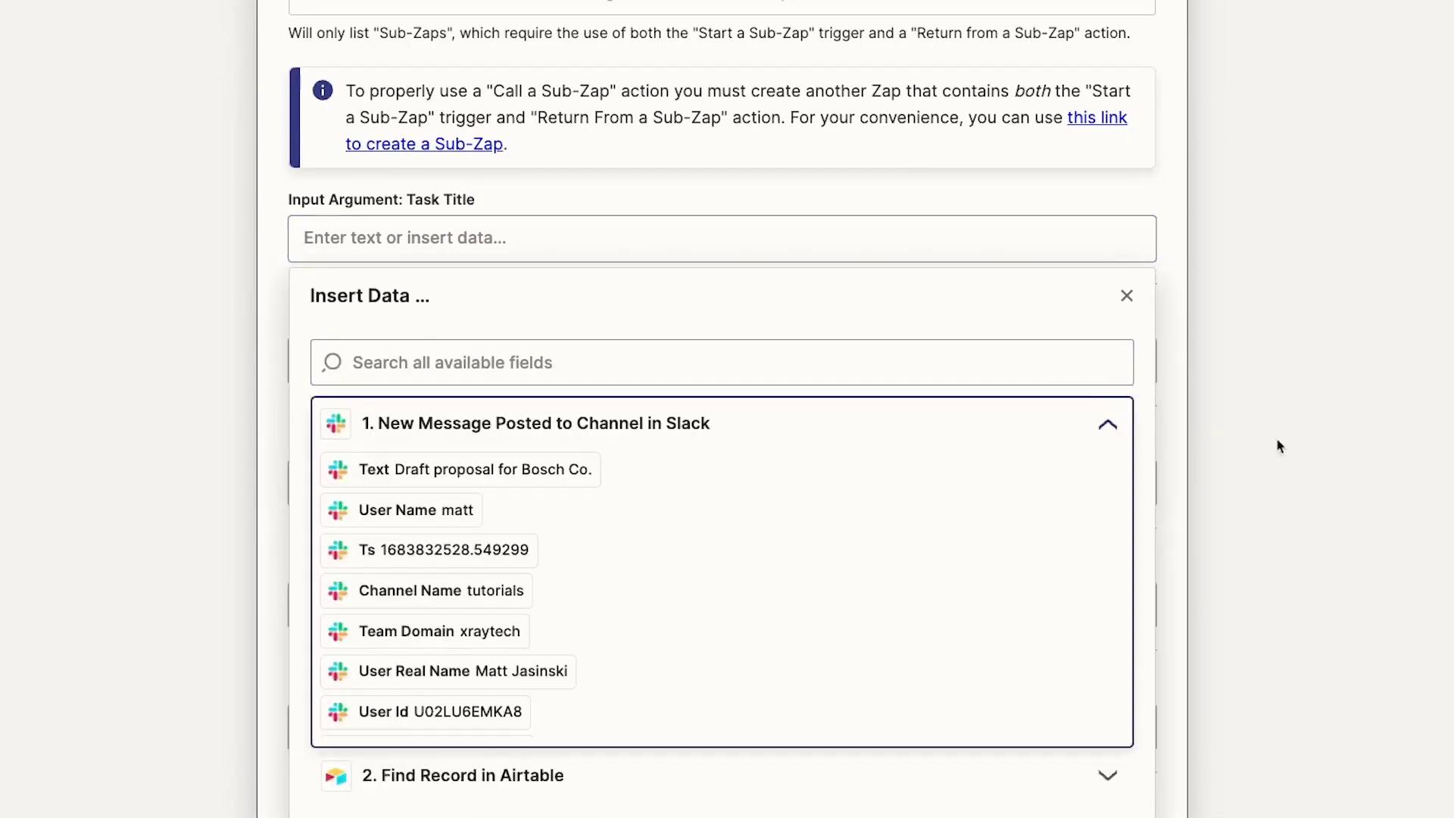
click(568, 472)
click(719, 528)
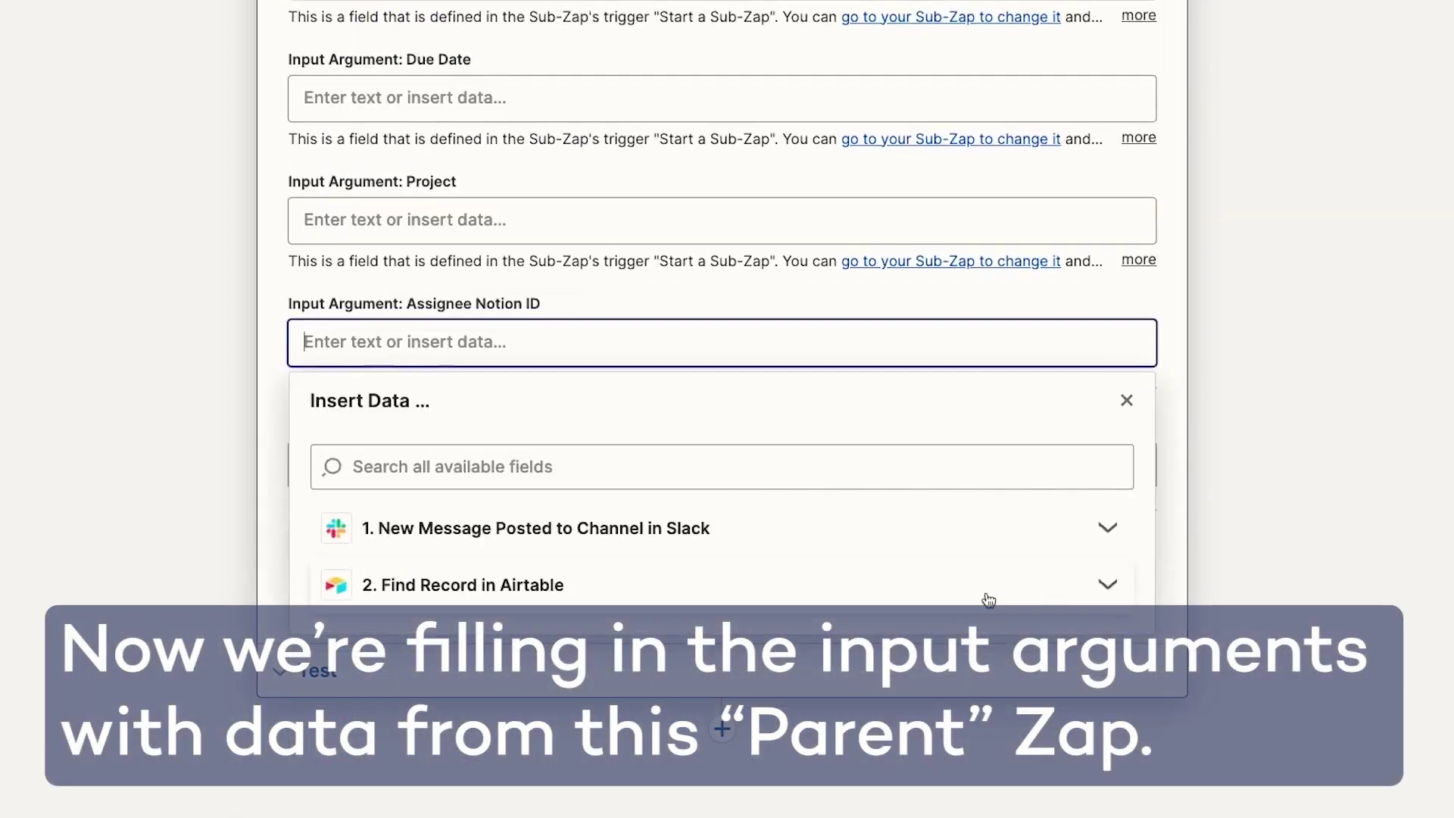
click(984, 587)
click(899, 689)
click(820, 465)
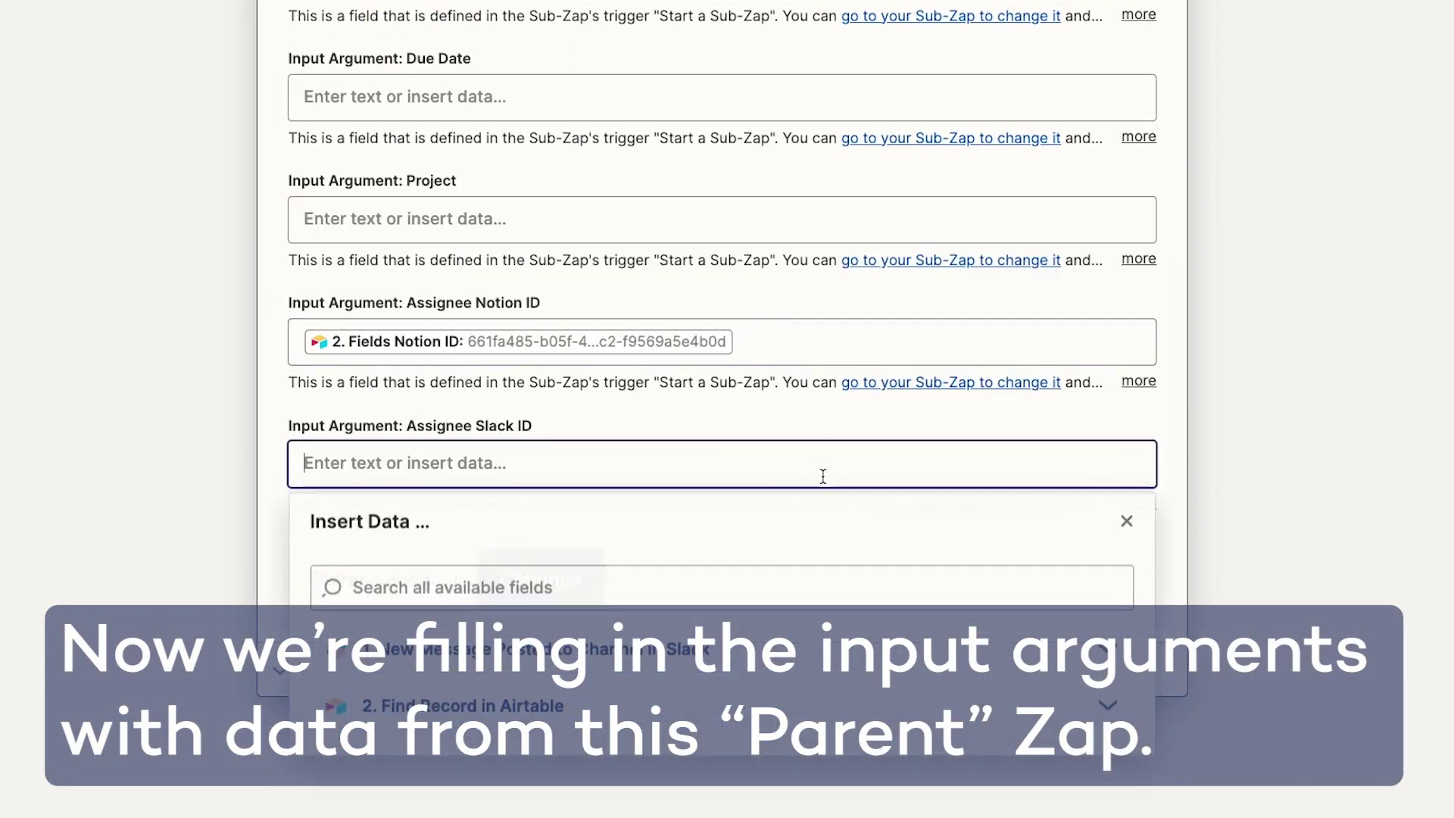
scroll(828, 755, down, 3)
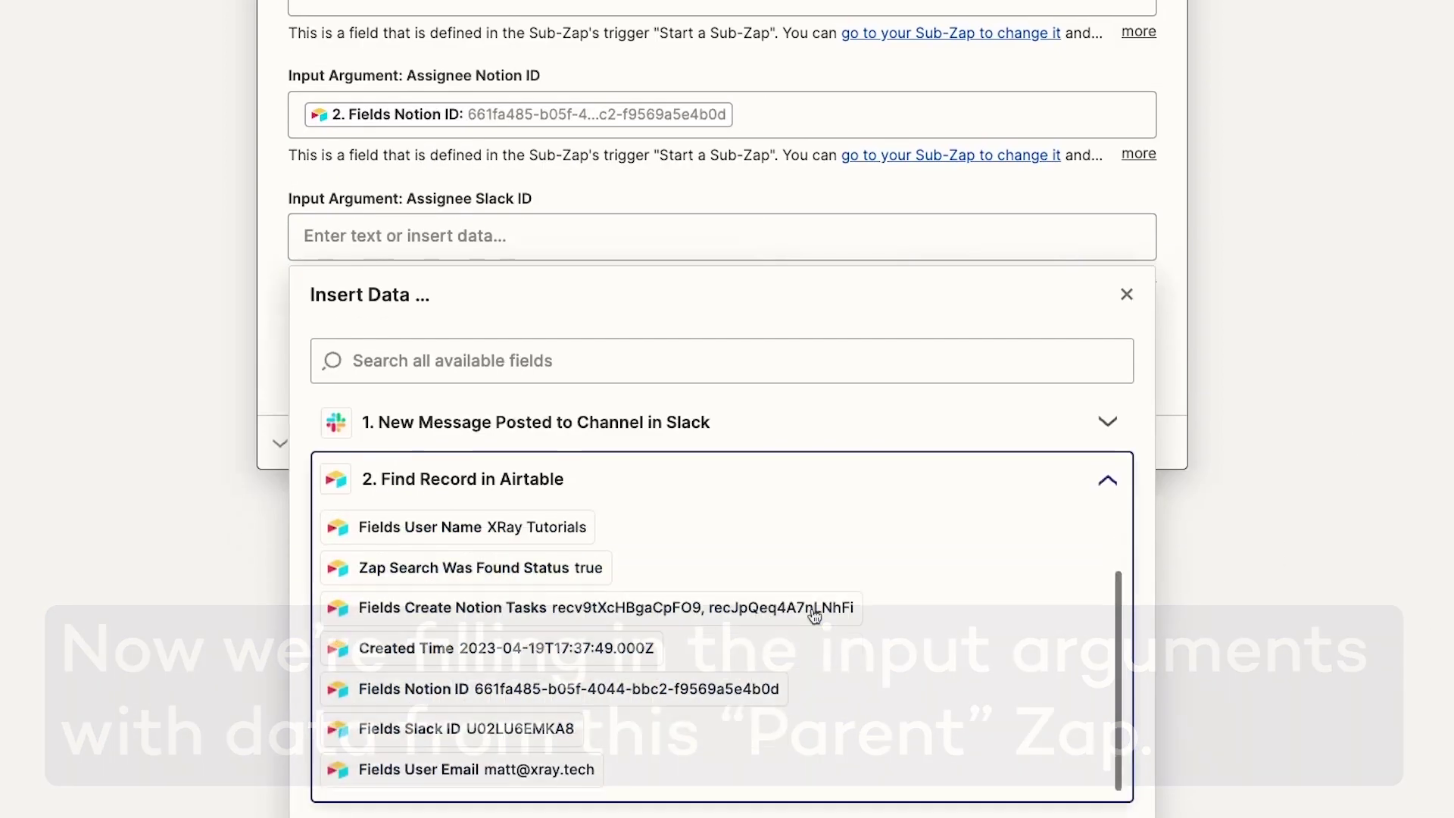
click(561, 732)
click(1285, 480)
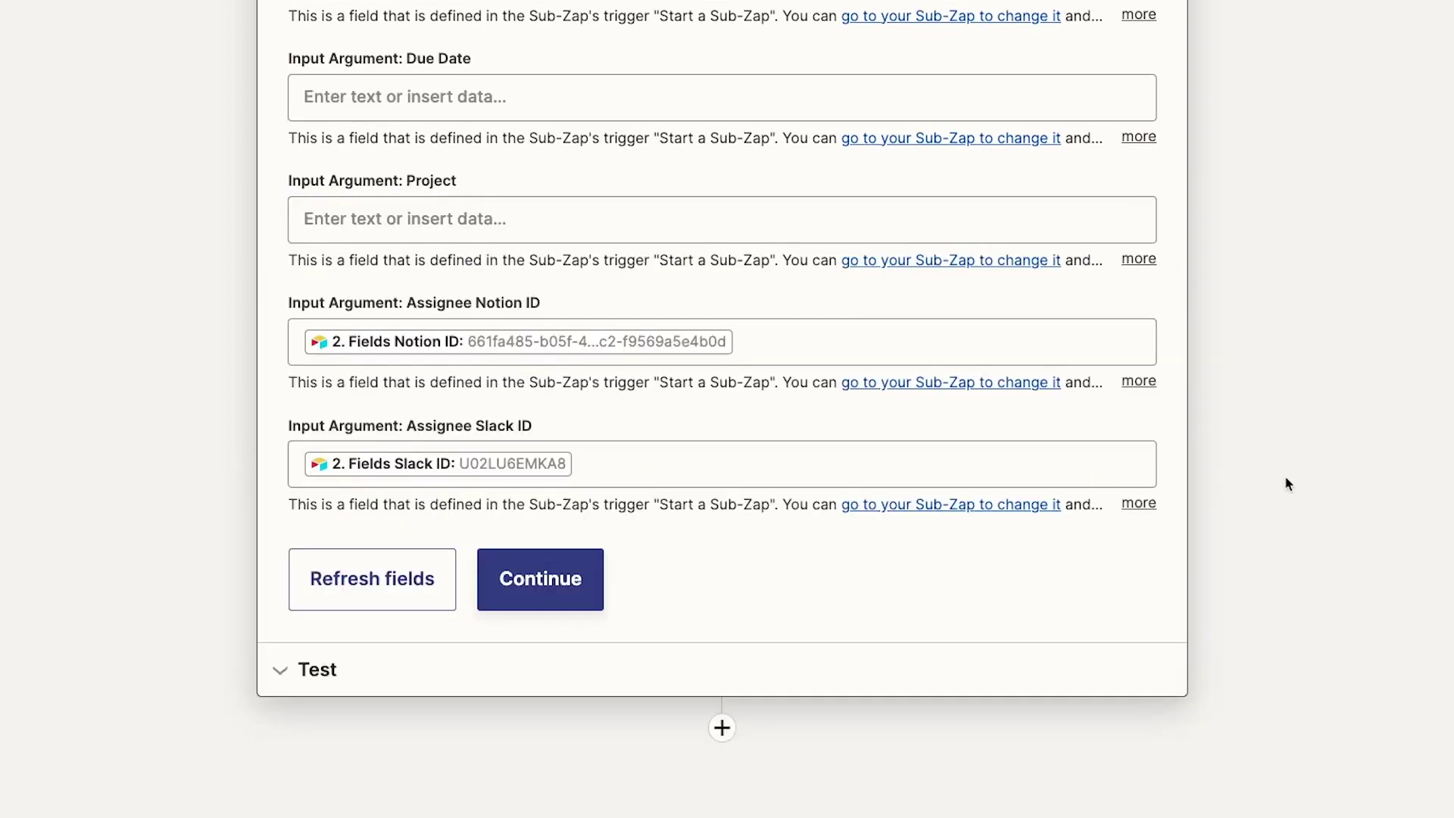
Test the Sub-Zap call and publish the Zap.
click(568, 582)
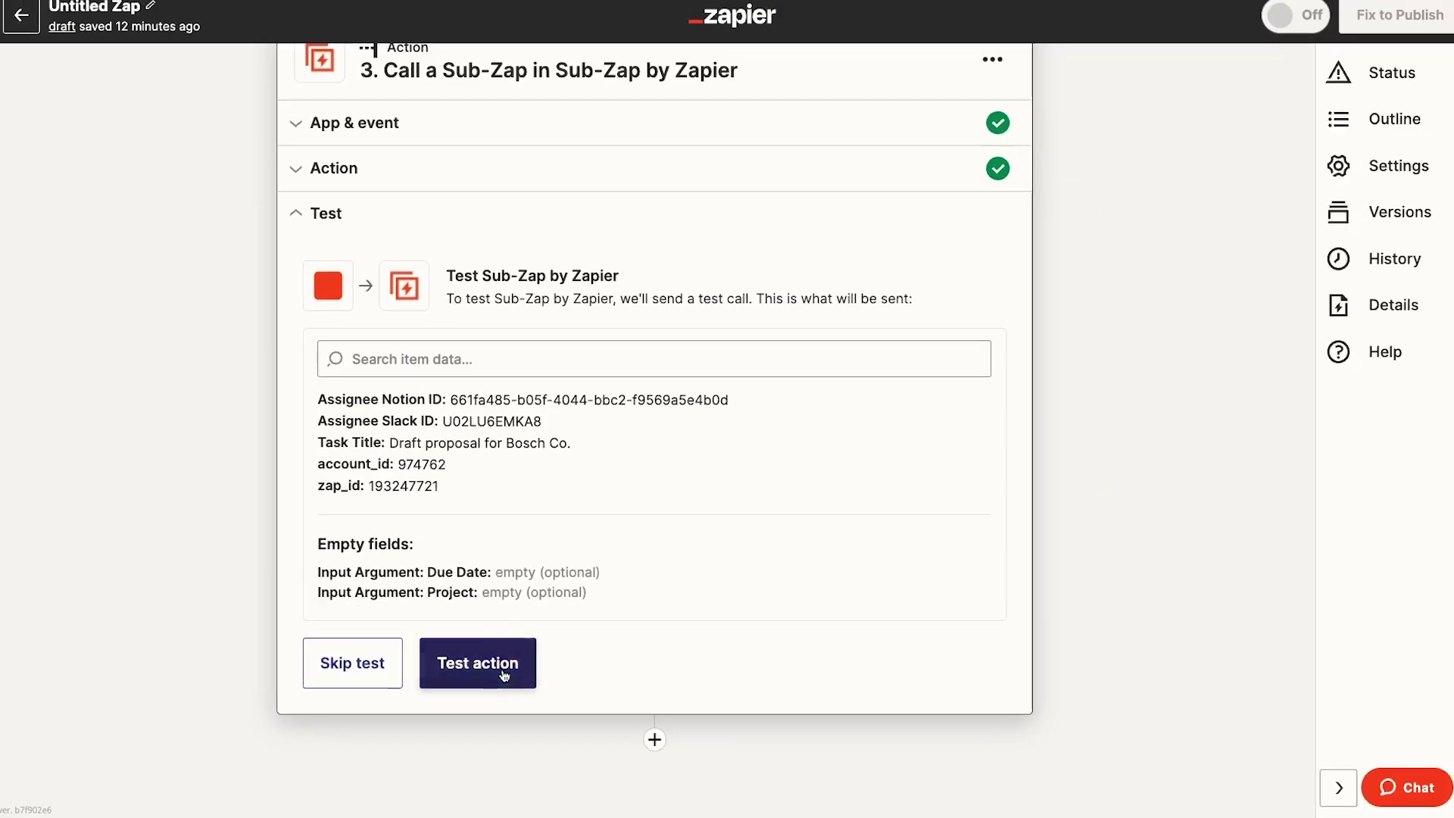
click(504, 633)
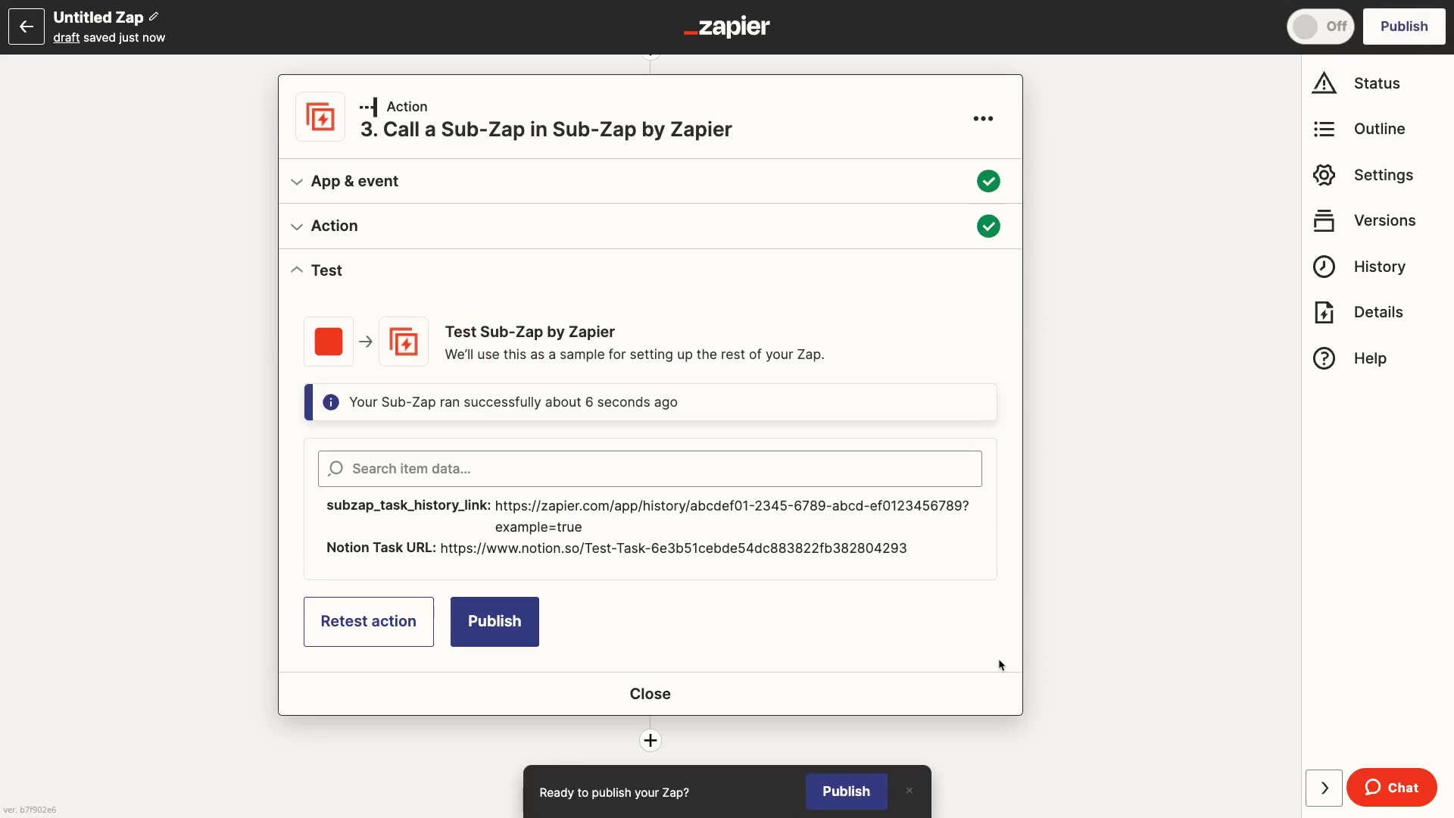
click(856, 801)
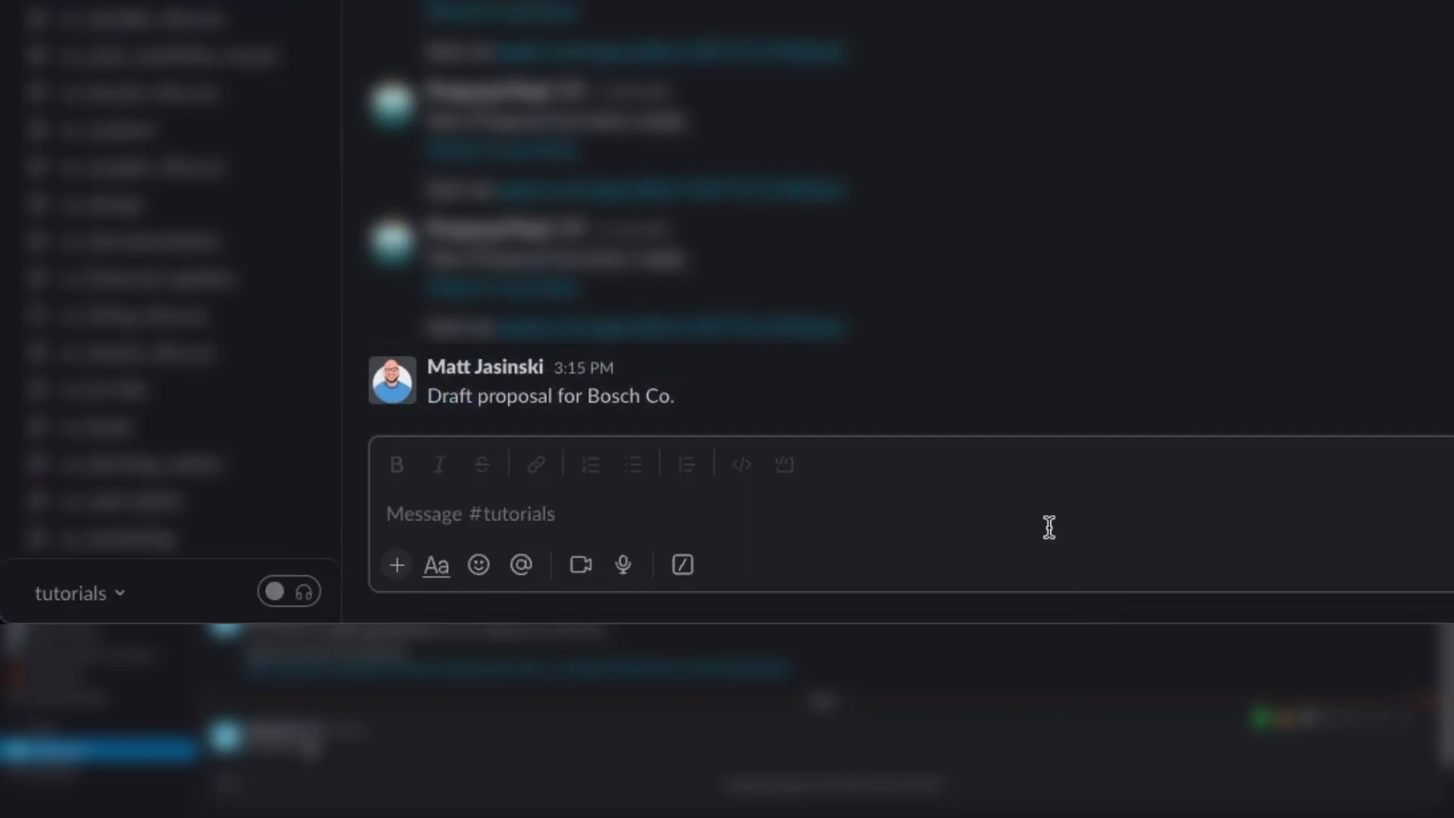
Post 'Test task from Slack' in #tutorials, then open the task link in Task Bot's DM.
click(1042, 520)
text(Test task from Slack)
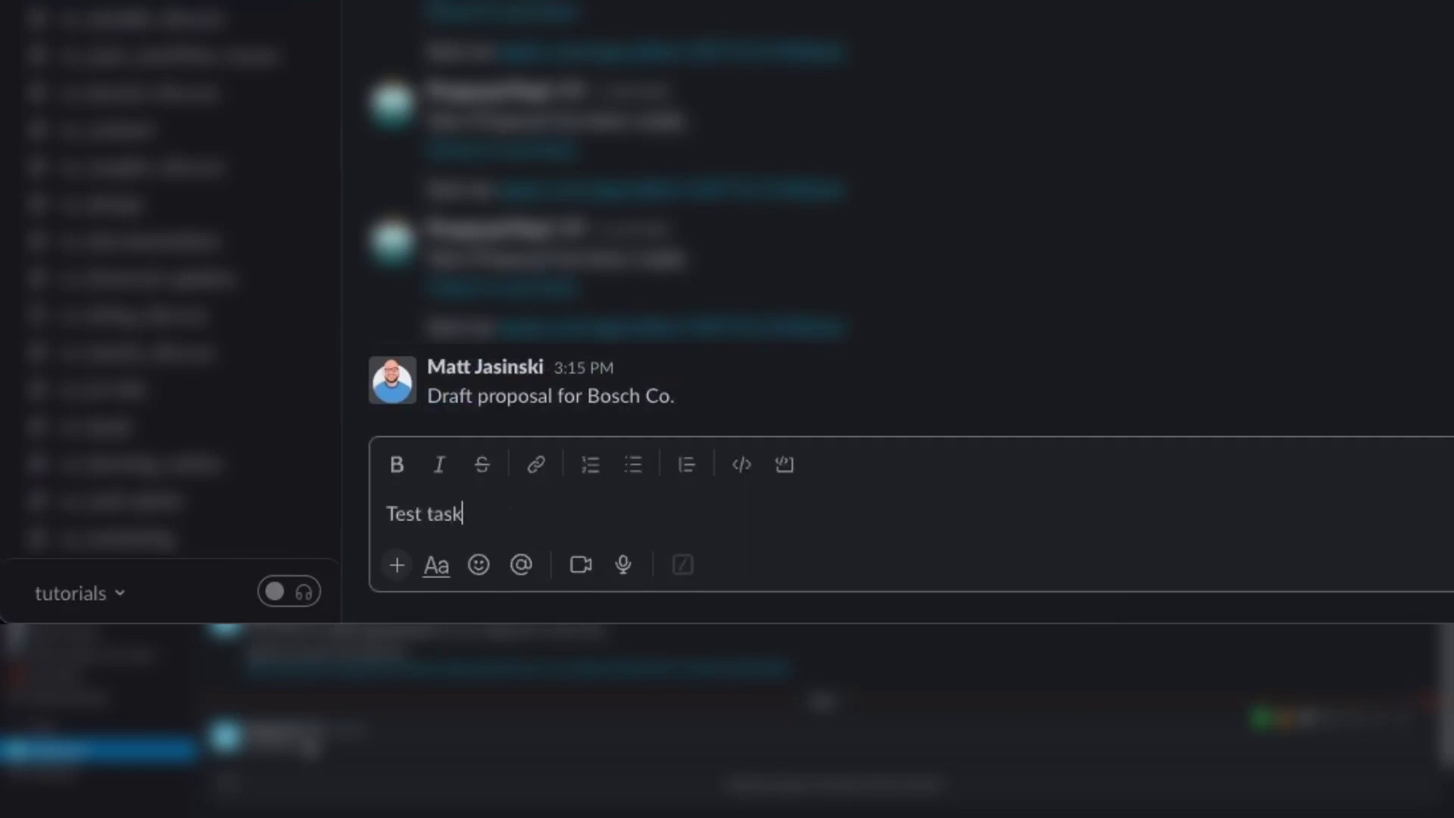
key(Return)
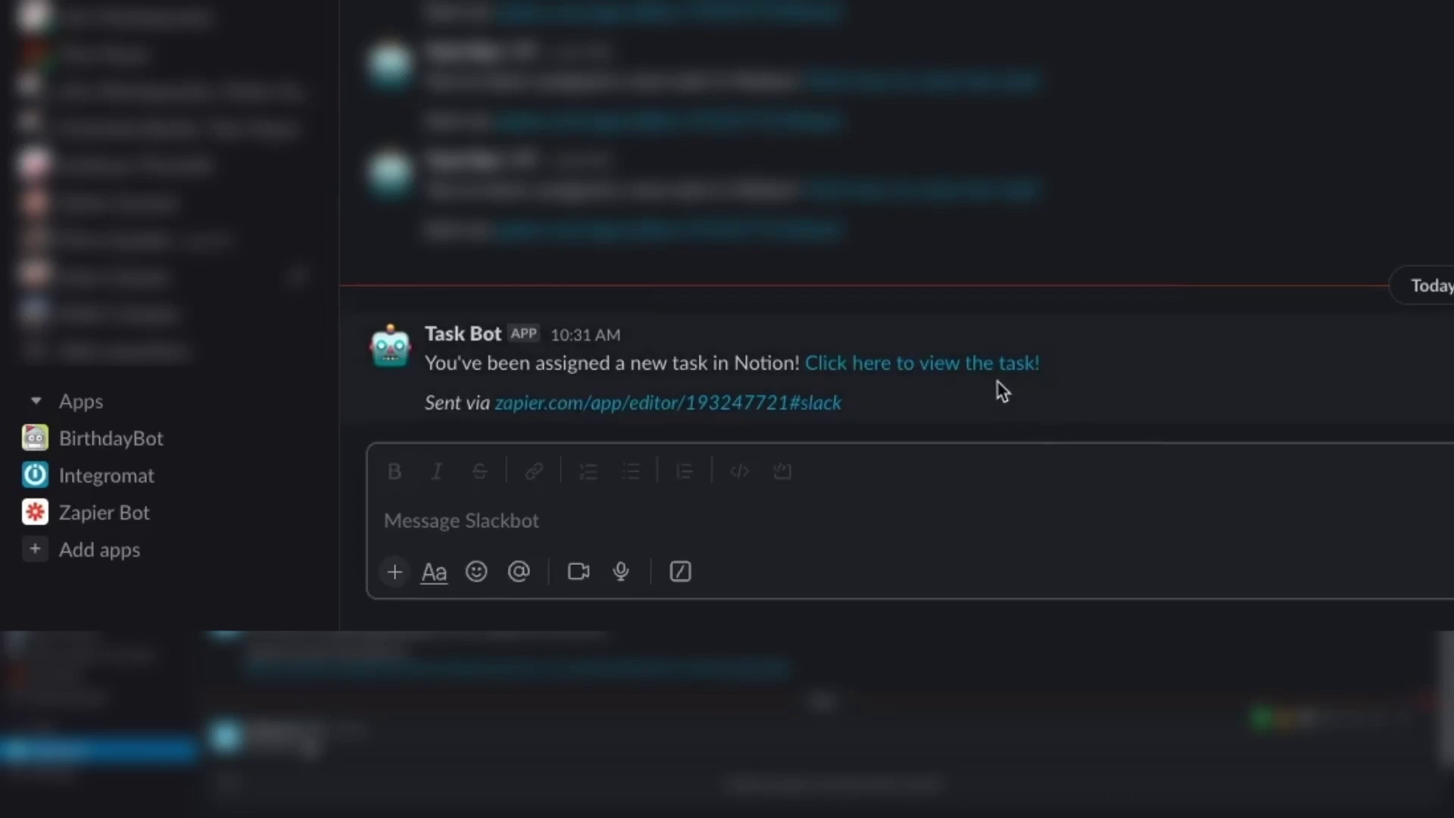
click(983, 370)
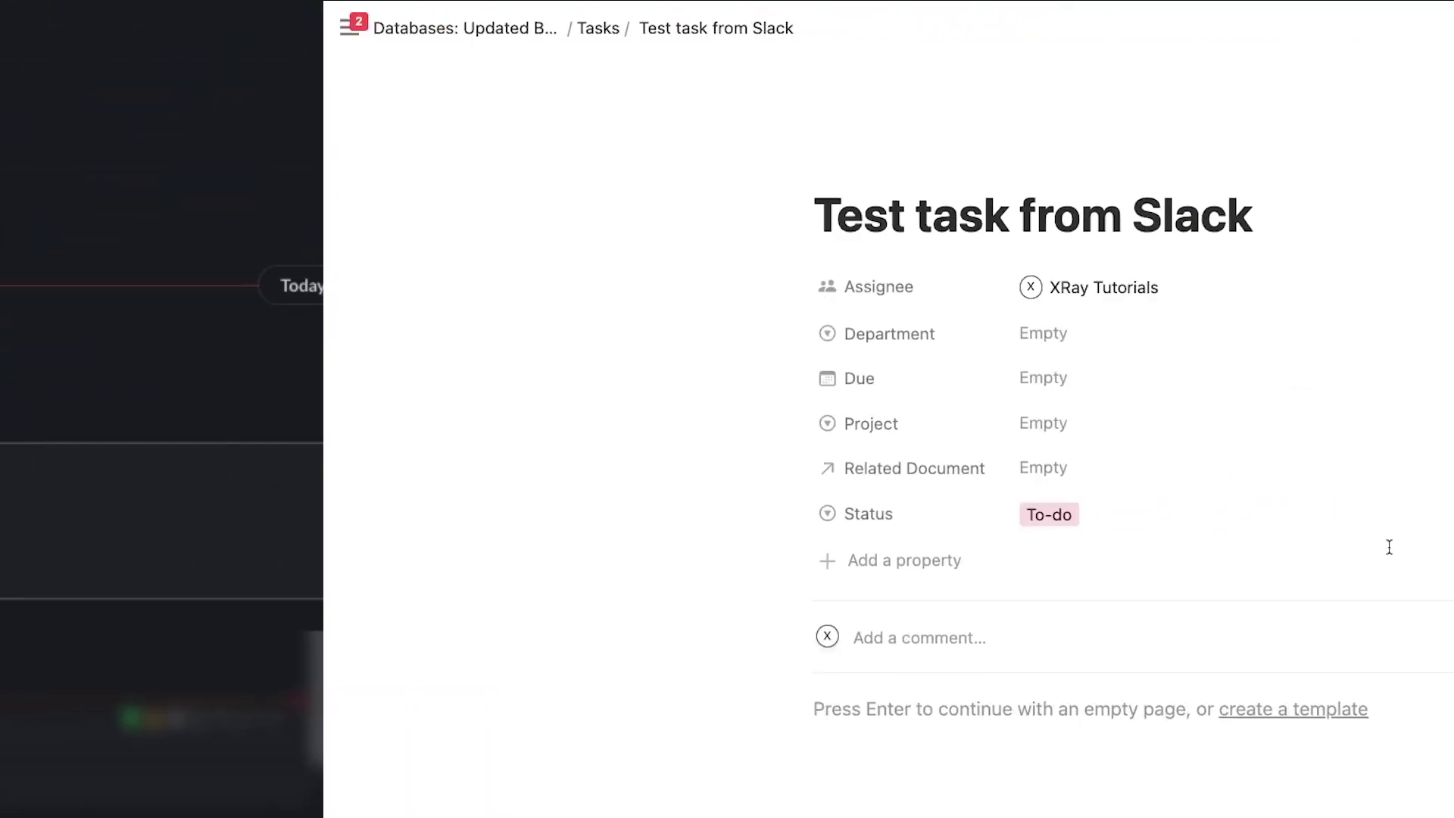